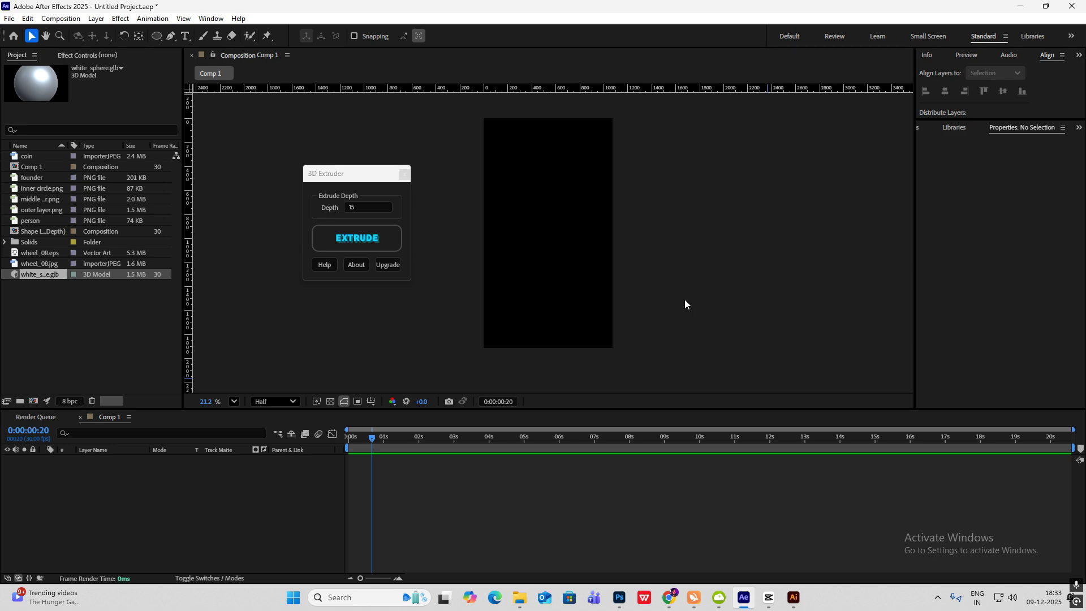
- Switch to CapCut, scrub the reference video to 00:00:00:26 to examine its opening, and return to After Effects
drag(343, 173, 332, 167)
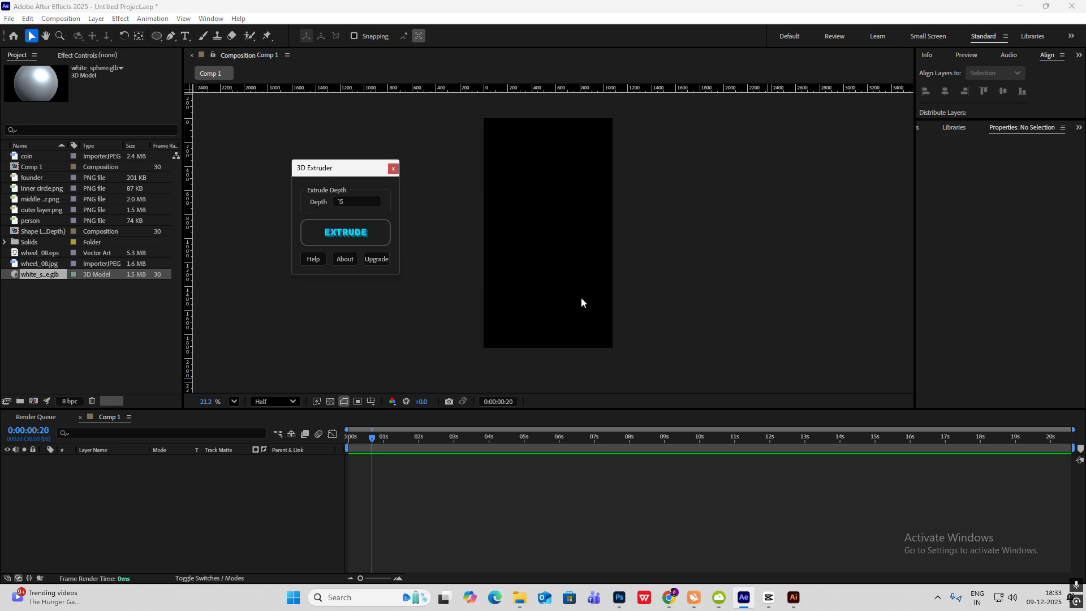
click(768, 596)
drag(123, 399, 133, 400)
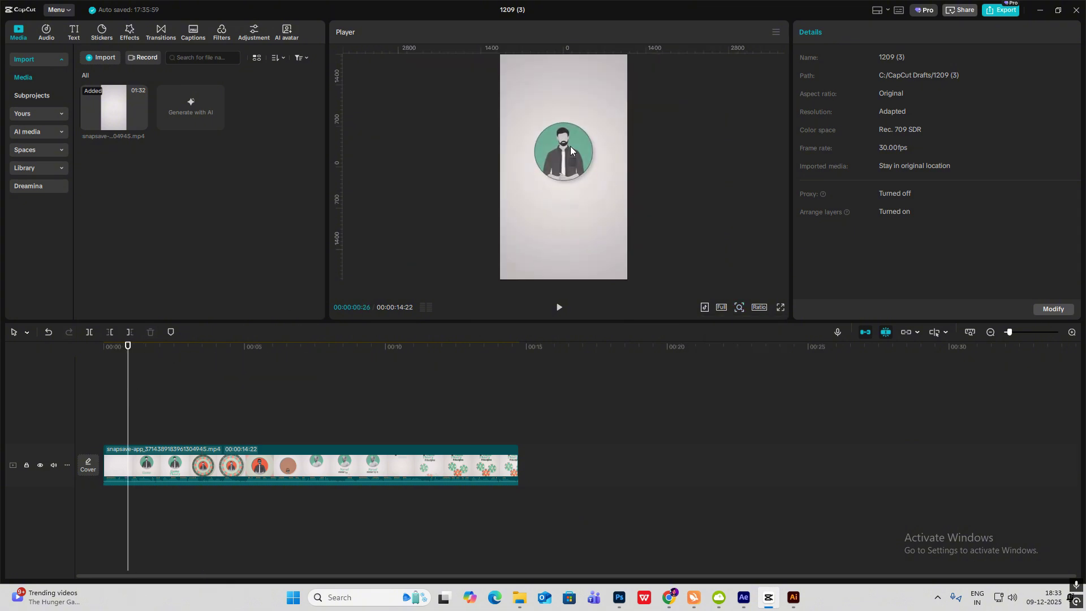
click(744, 599)
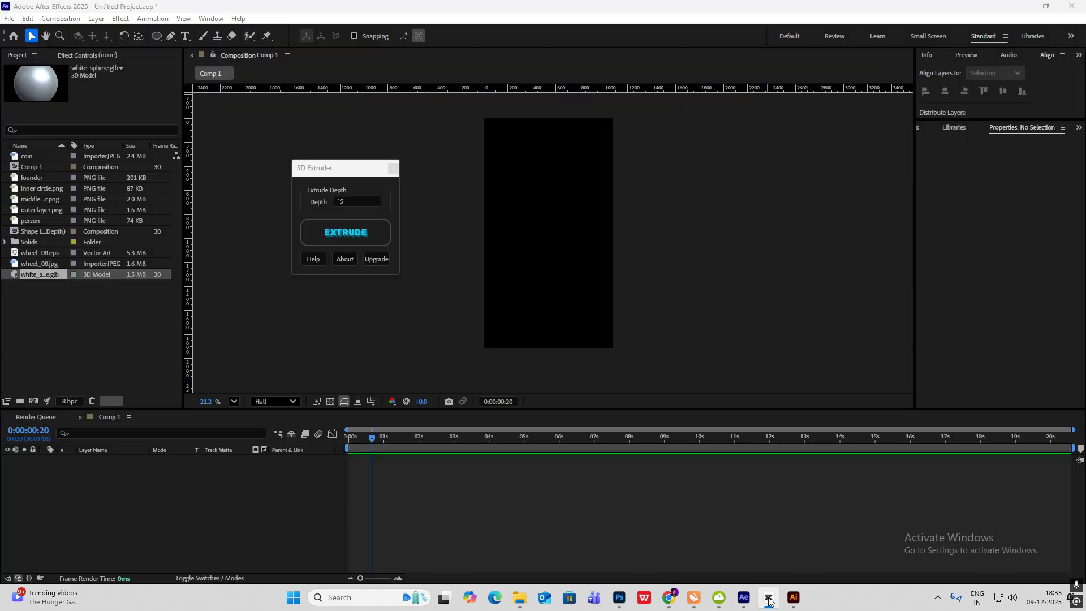
- Add a white 1080 × 1920 px solid as the background of the composition
right_click(710, 188)
mouse_move(747, 193)
click(884, 224)
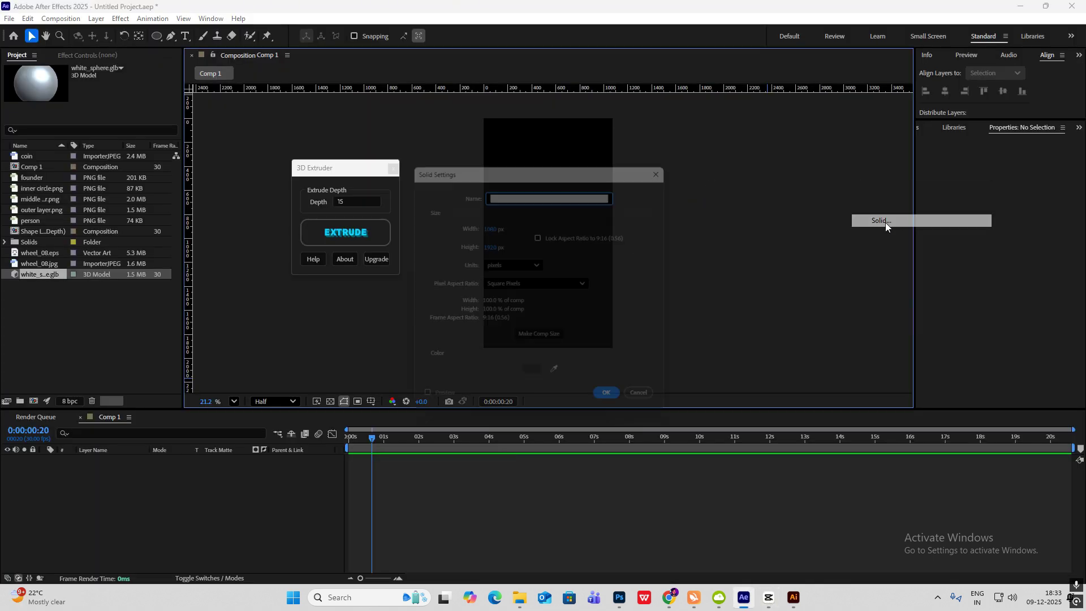
click(536, 380)
click(410, 233)
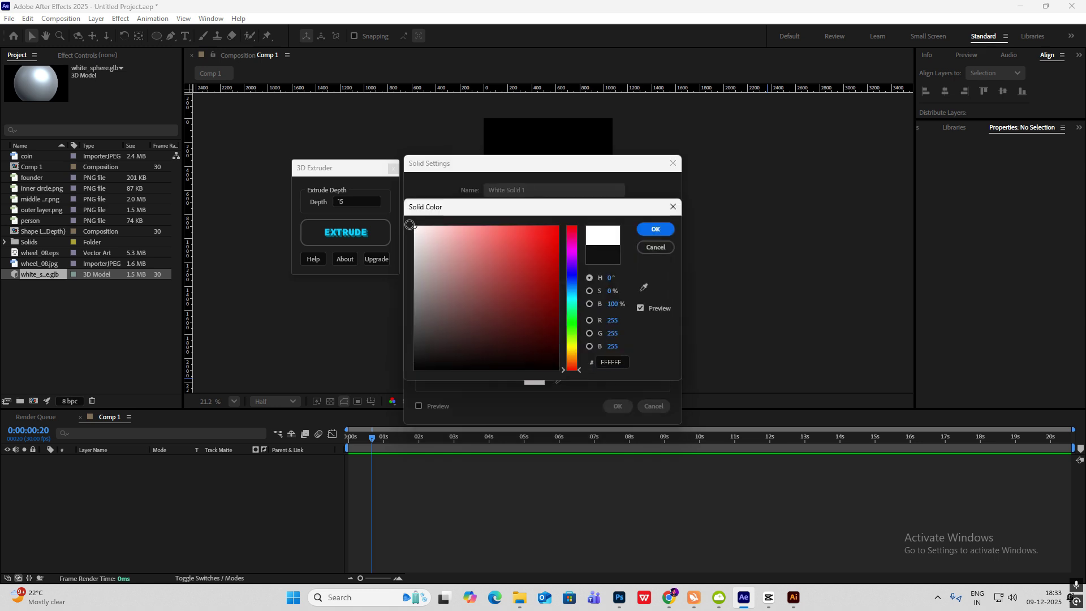
click(656, 229)
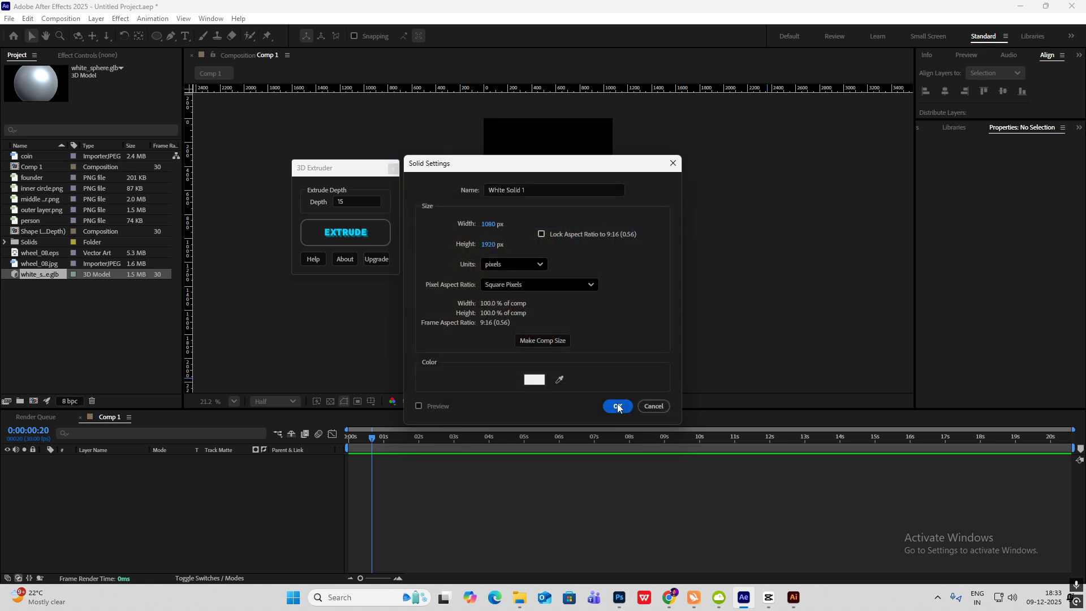
click(618, 406)
click(739, 254)
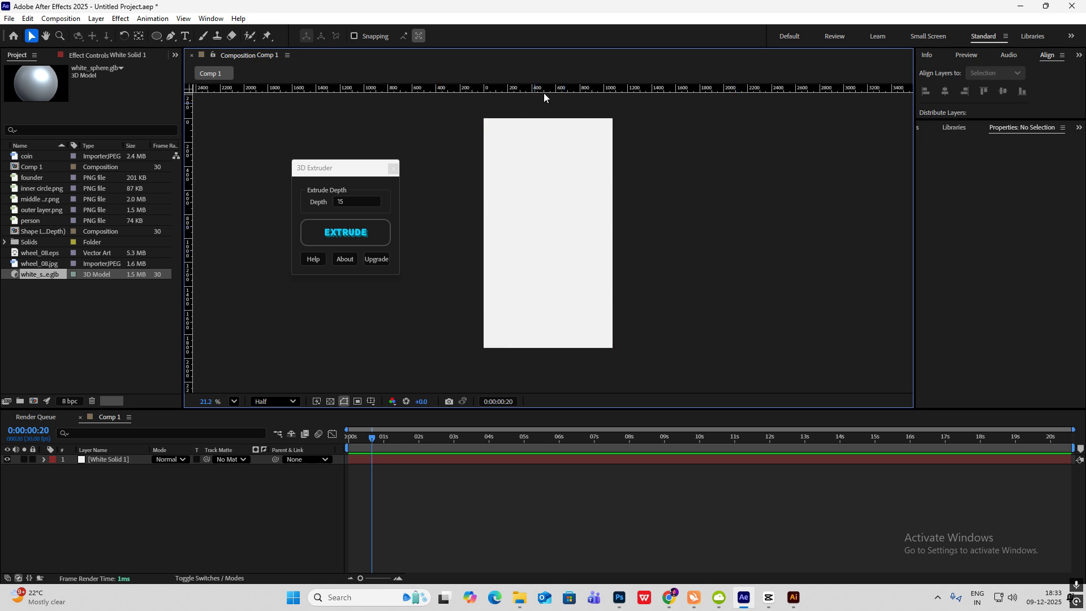
right_click(138, 506)
click(206, 226)
- Draw a circle about 609 px in diameter on a new shape layer, using a solid black 5 px stroke
click(157, 35)
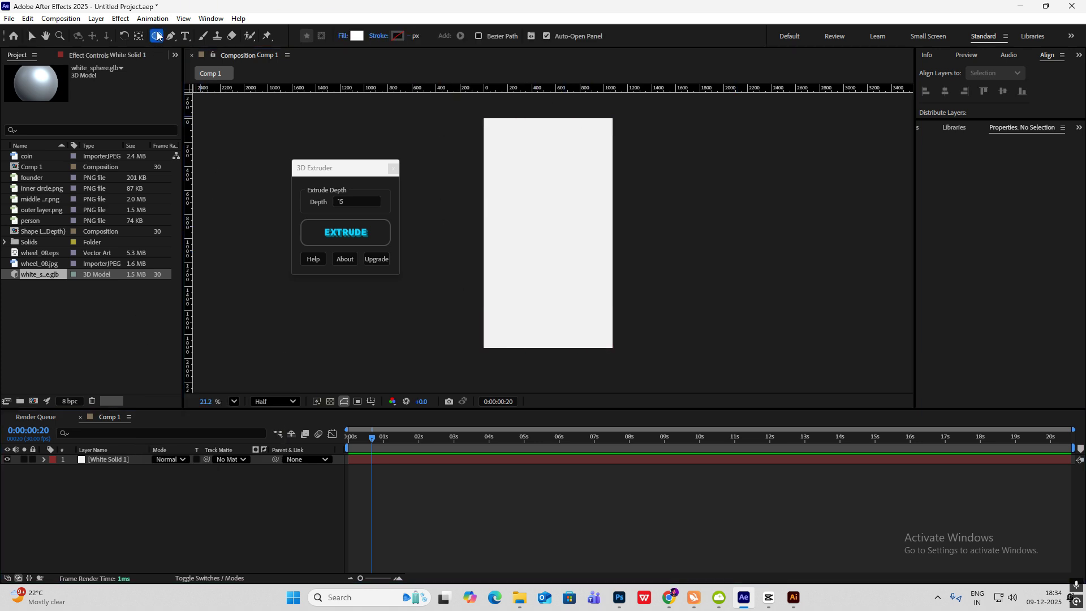
click(383, 36)
click(502, 269)
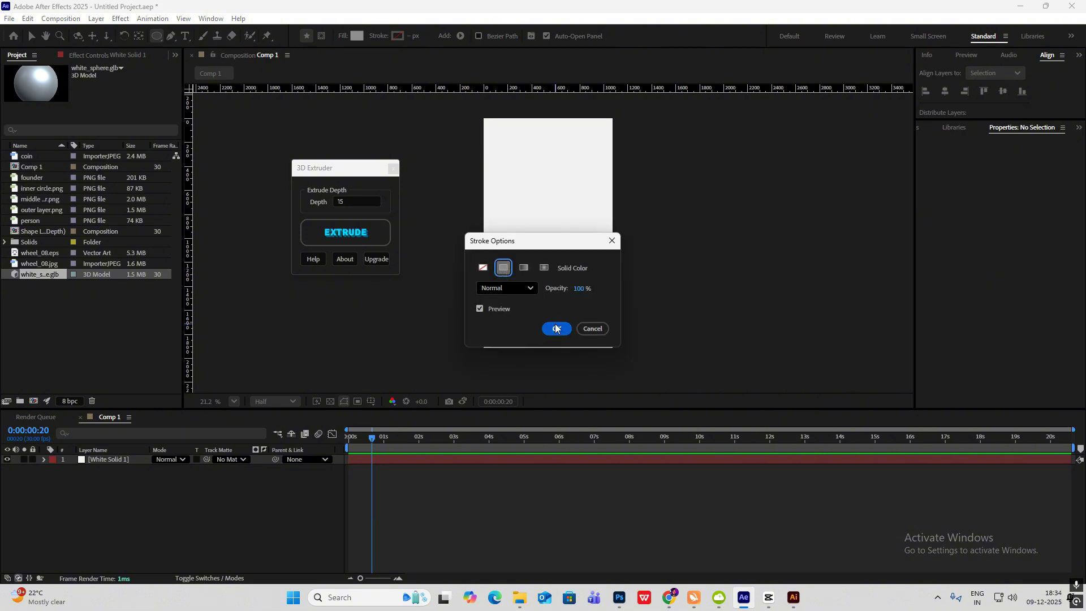
click(557, 328)
click(397, 35)
click(417, 328)
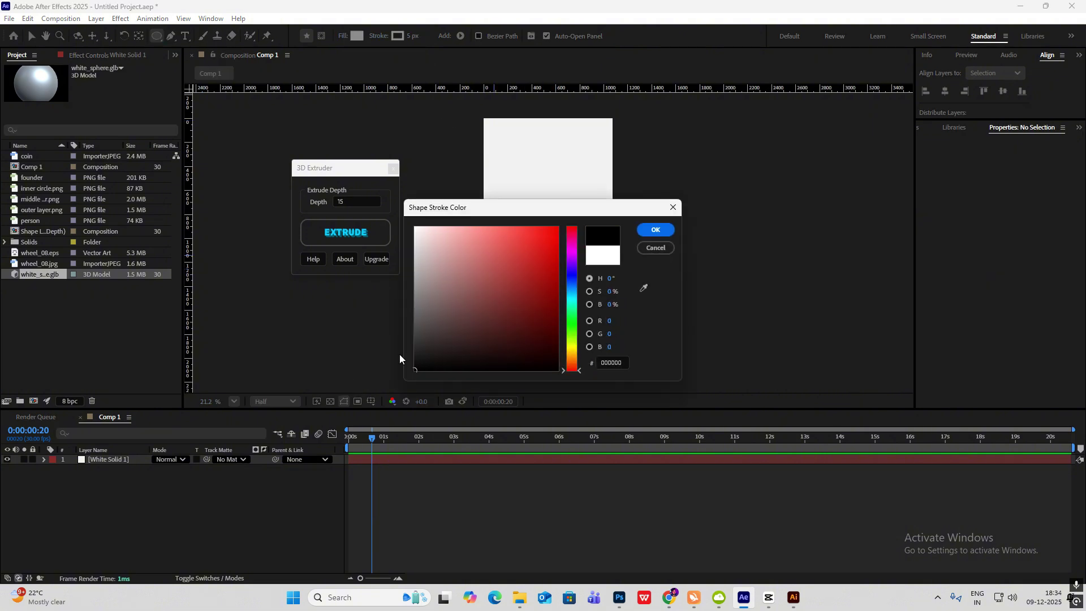
click(656, 231)
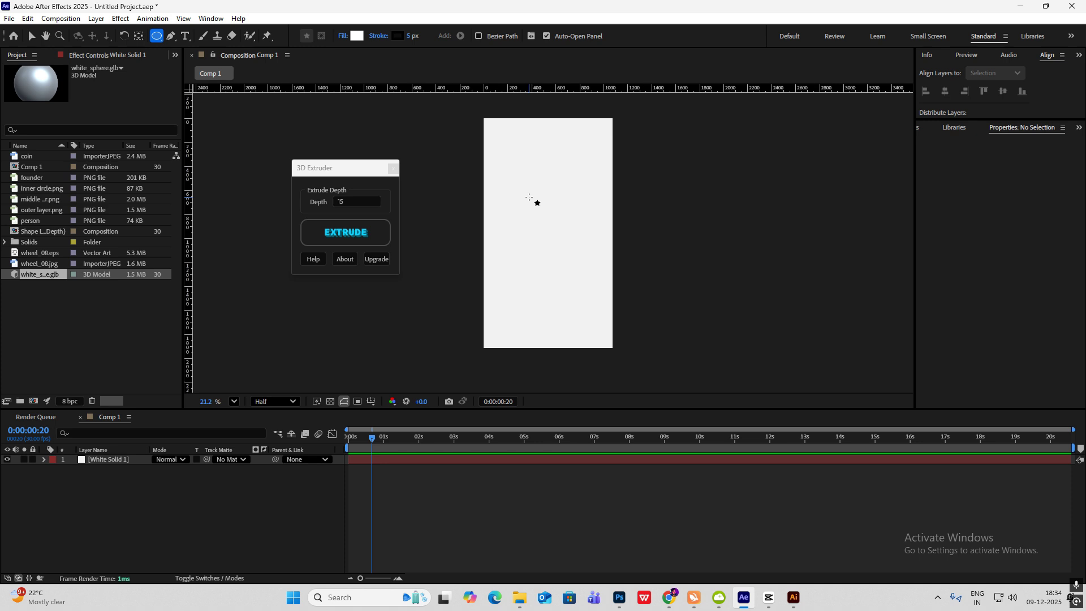
drag(513, 188, 560, 261)
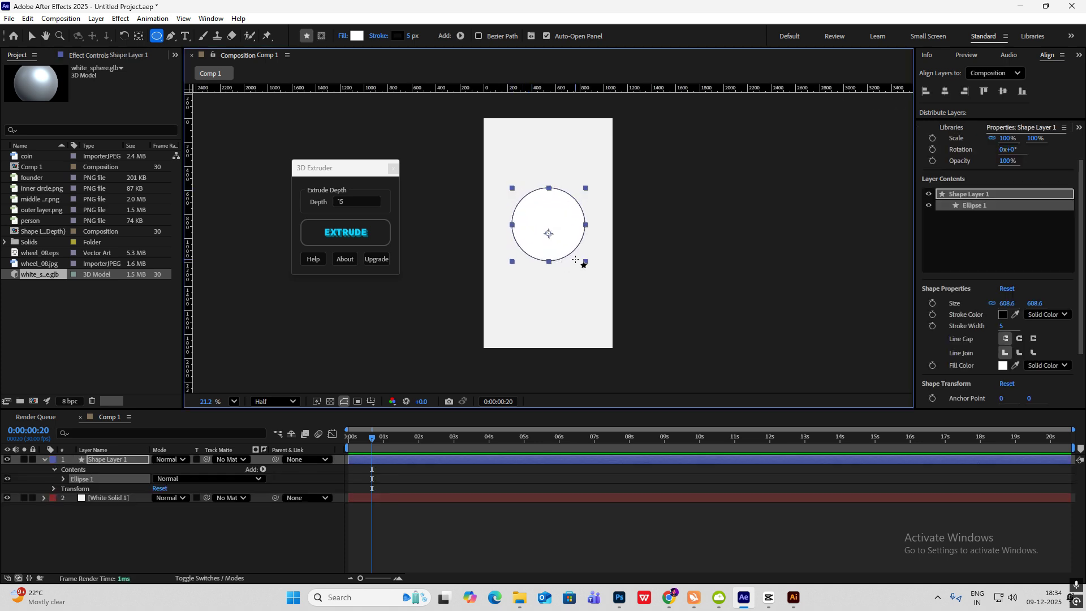
key(v)
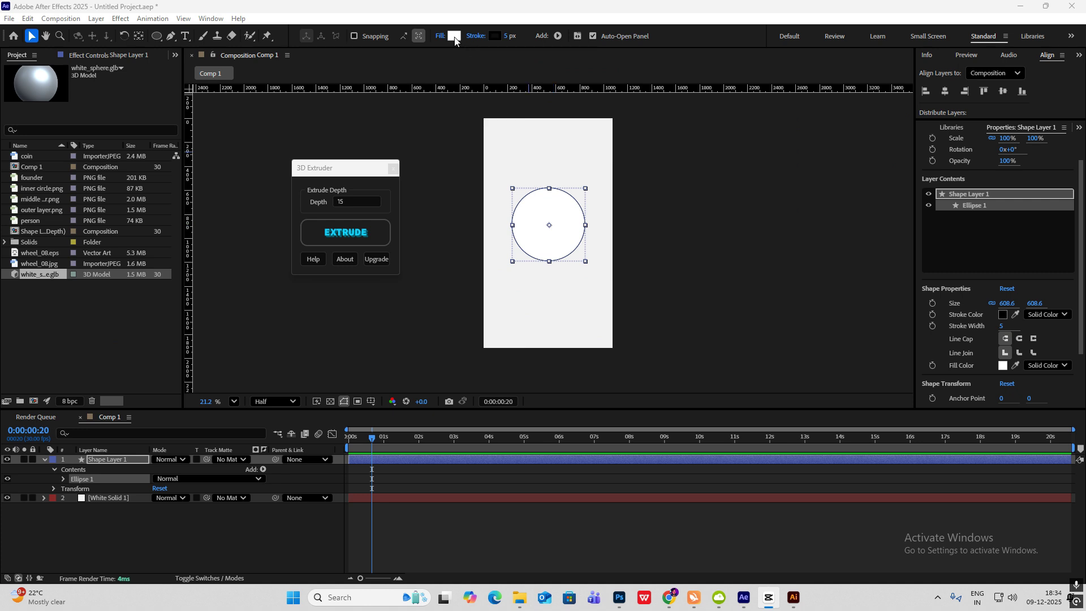
- Fill the circle with light green and centre it vertically in the composition
click(454, 36)
click(575, 327)
drag(538, 291, 476, 238)
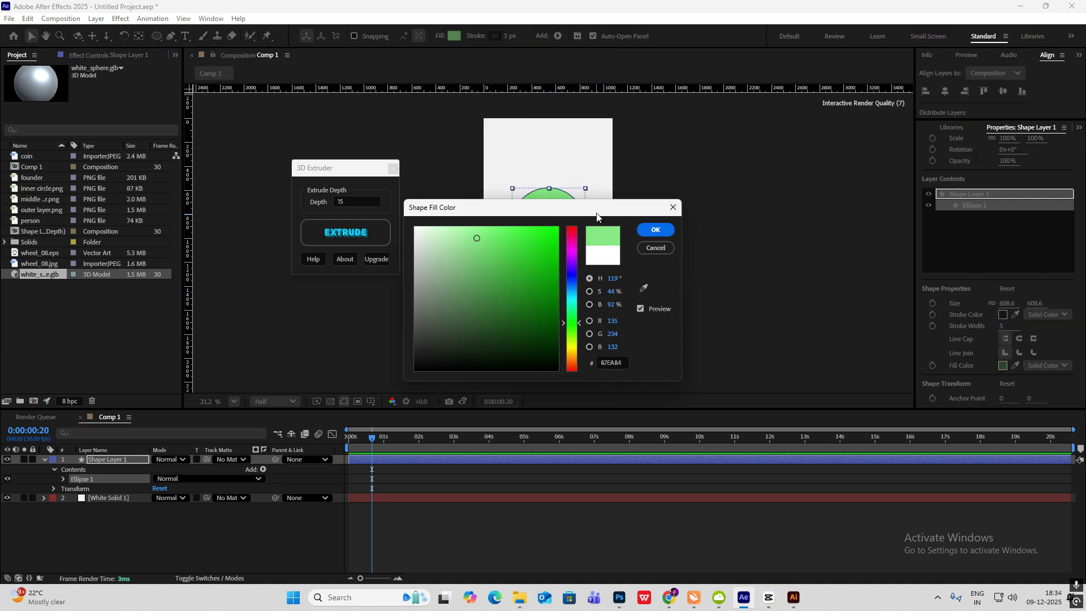
drag(596, 216, 448, 218)
click(506, 236)
click(662, 240)
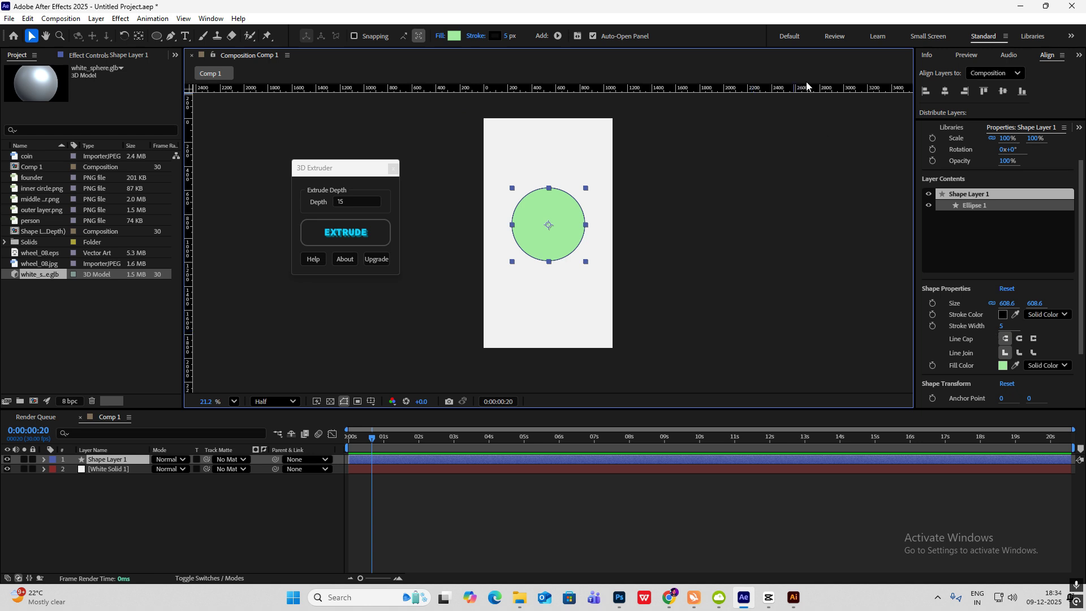
click(1002, 92)
click(723, 229)
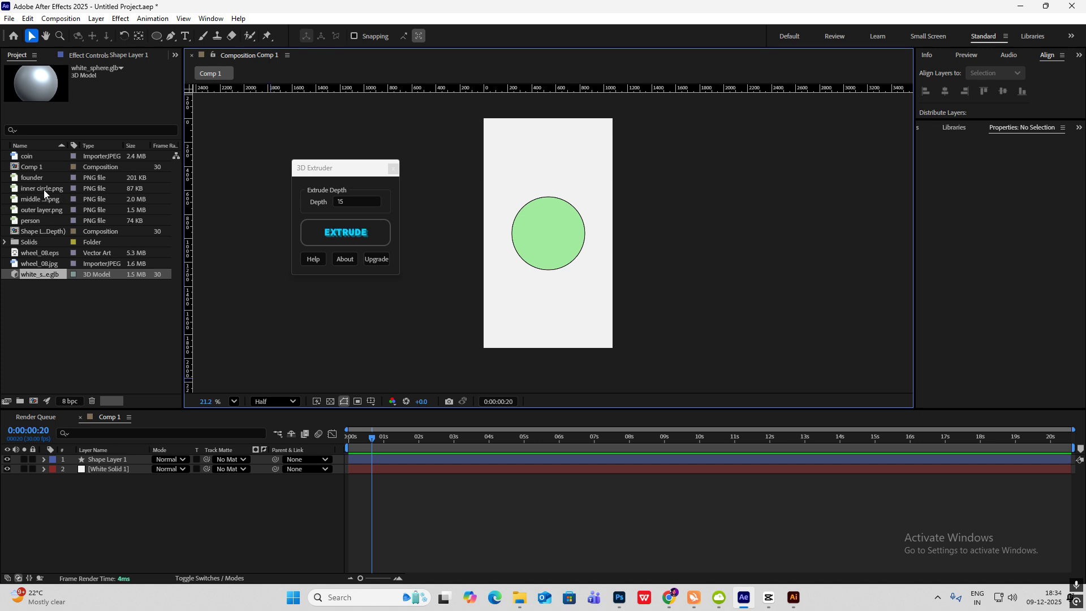
- Add the person image above the circle layer, scale it to 128% and lower it to the circle's bottom edge
click(39, 222)
drag(147, 432, 122, 459)
scroll(557, 243, up, 3)
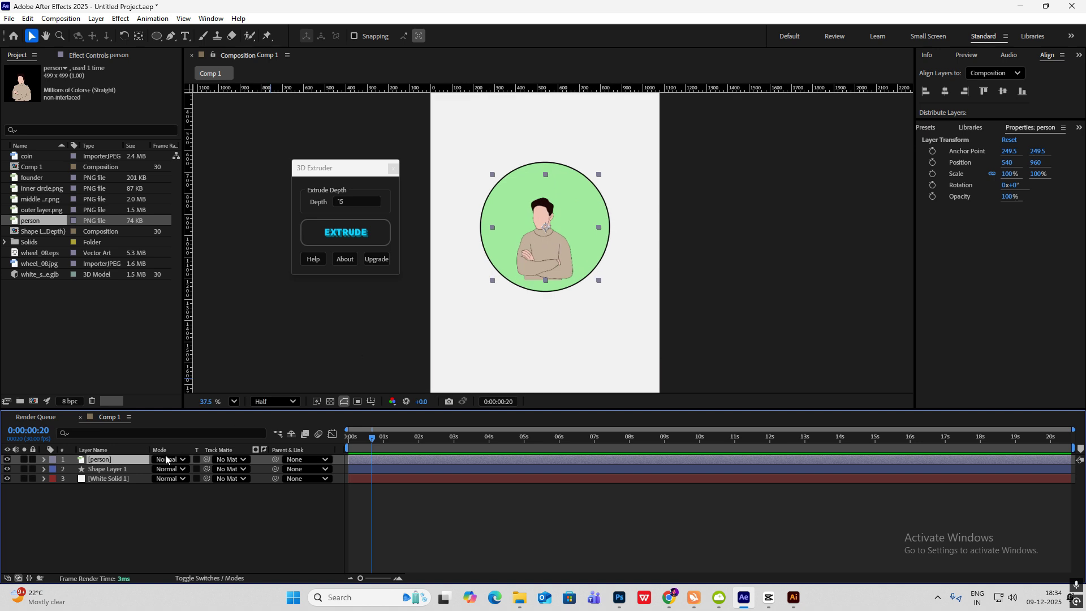
key(s)
drag(169, 469, 302, 418)
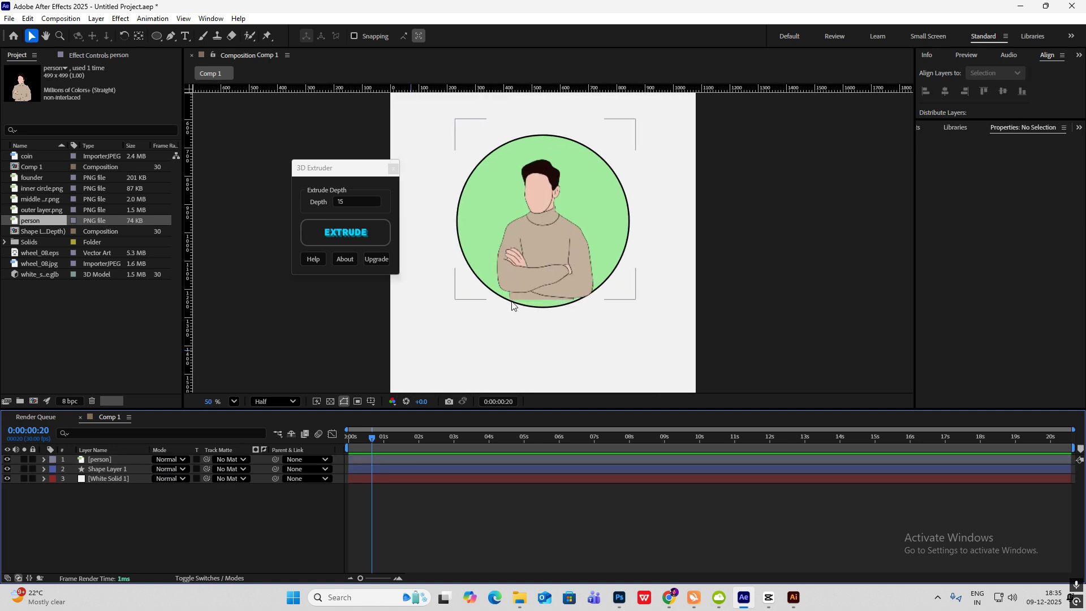
drag(549, 268, 547, 274)
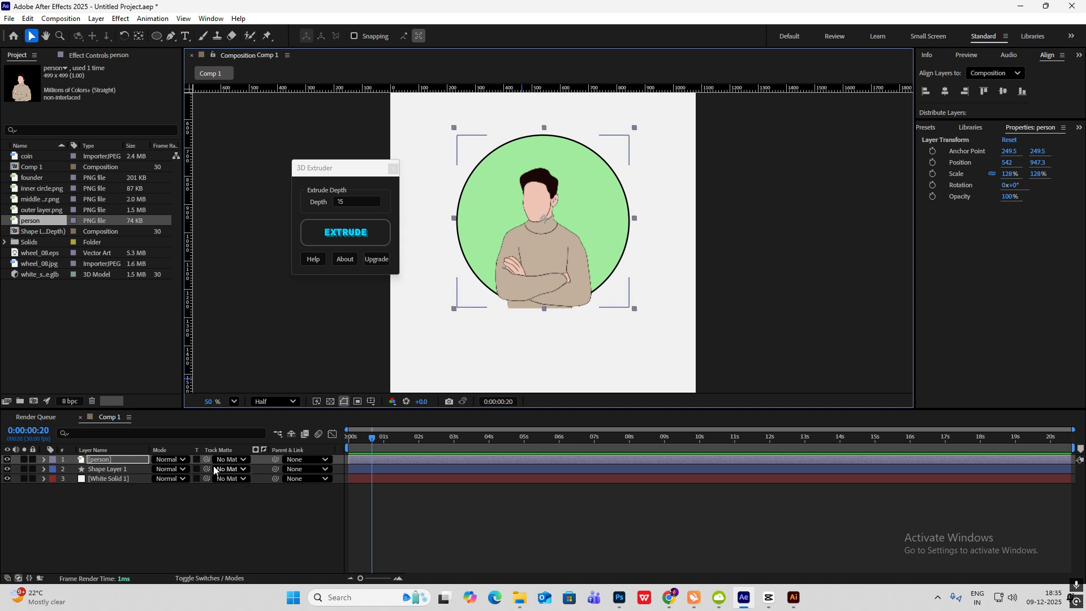
- Set the circle layer as the person layer's track matte, make the circle visible again and fine-tune the person's position
drag(207, 459, 125, 474)
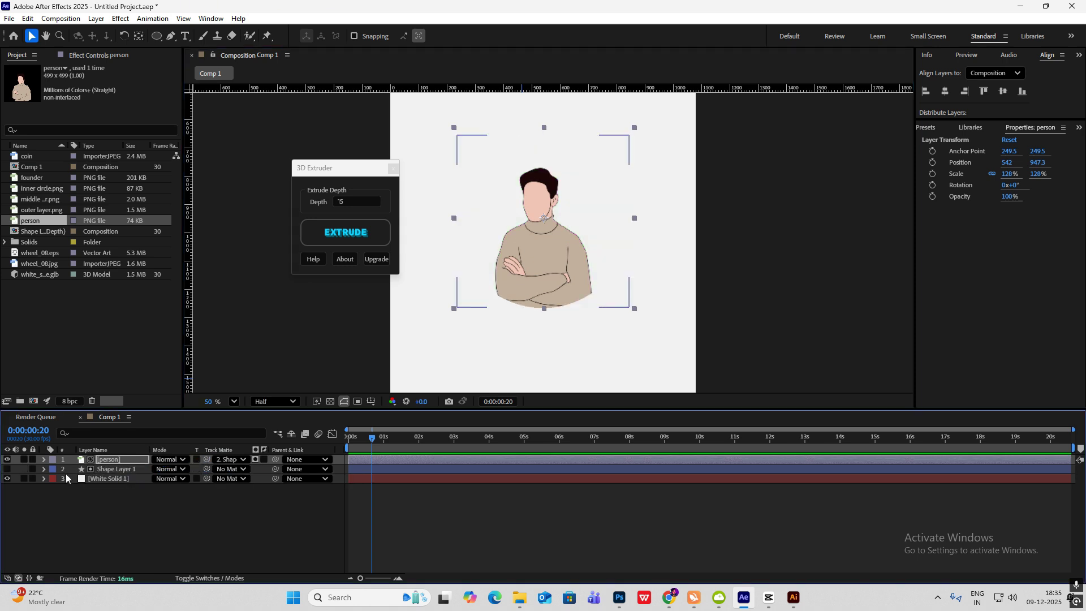
click(7, 469)
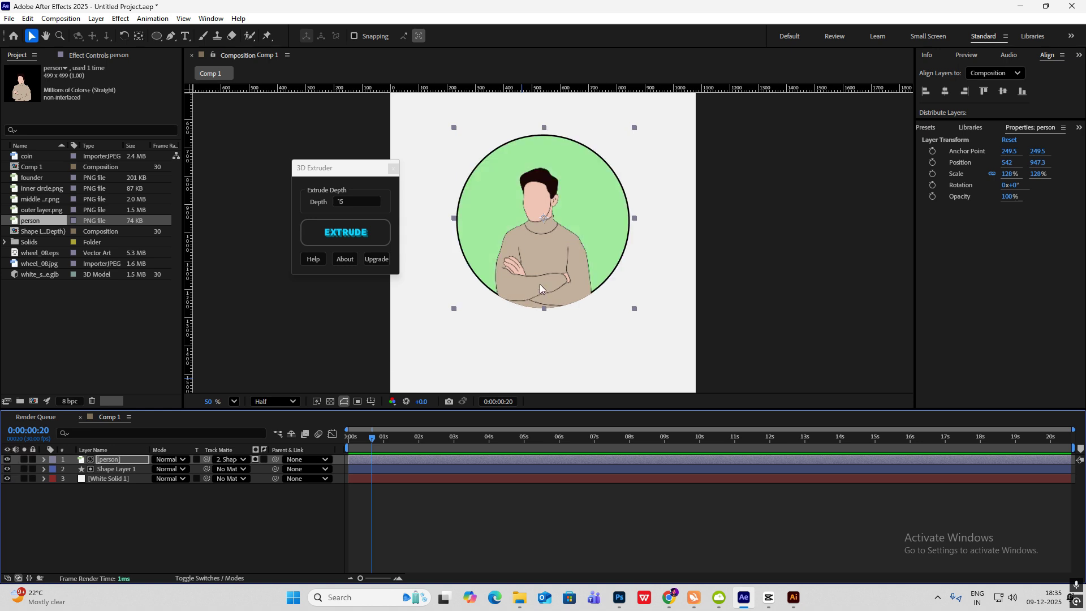
drag(546, 240, 546, 242)
click(232, 517)
- Rename the circle's shape layer as "circle green"
click(129, 474)
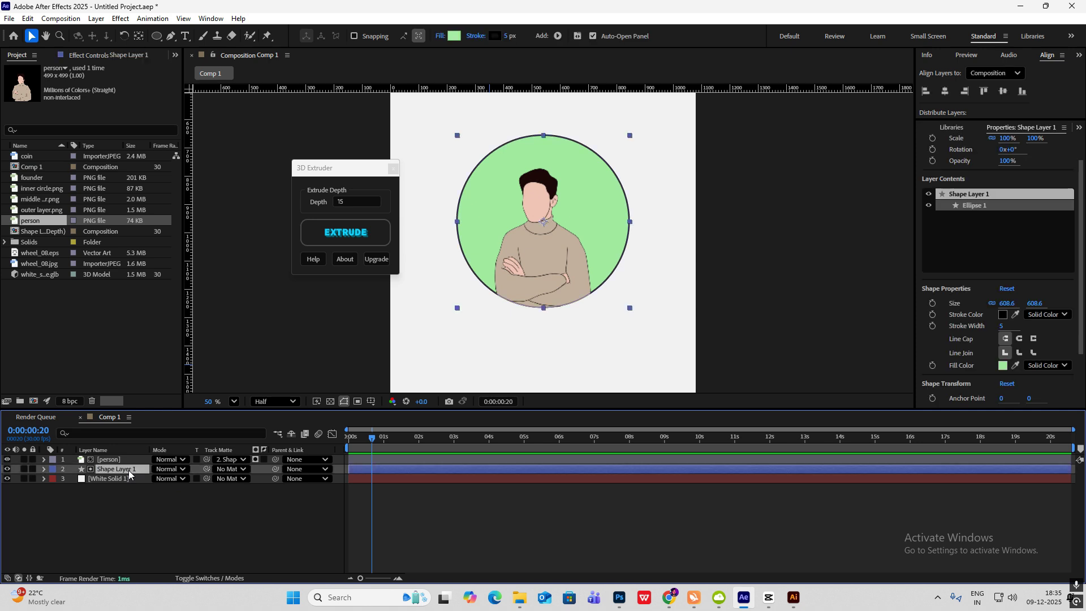
key(Return)
text(circle green)
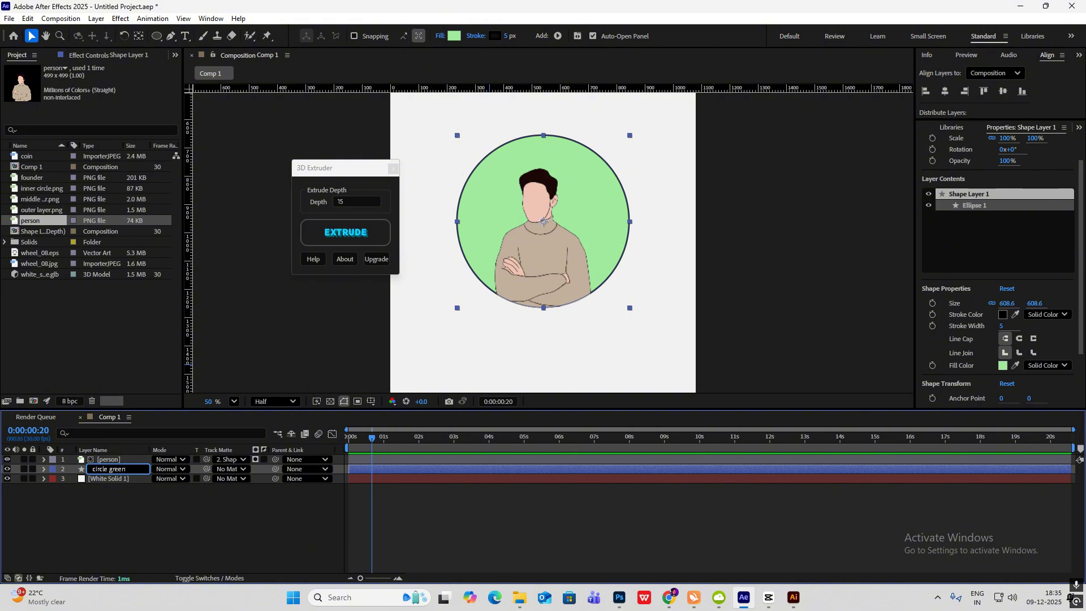
- Switch to CapCut, scrub the reference video to 00:00:01:21 to examine the title section, and return to After Effects
key(alt+Tab)
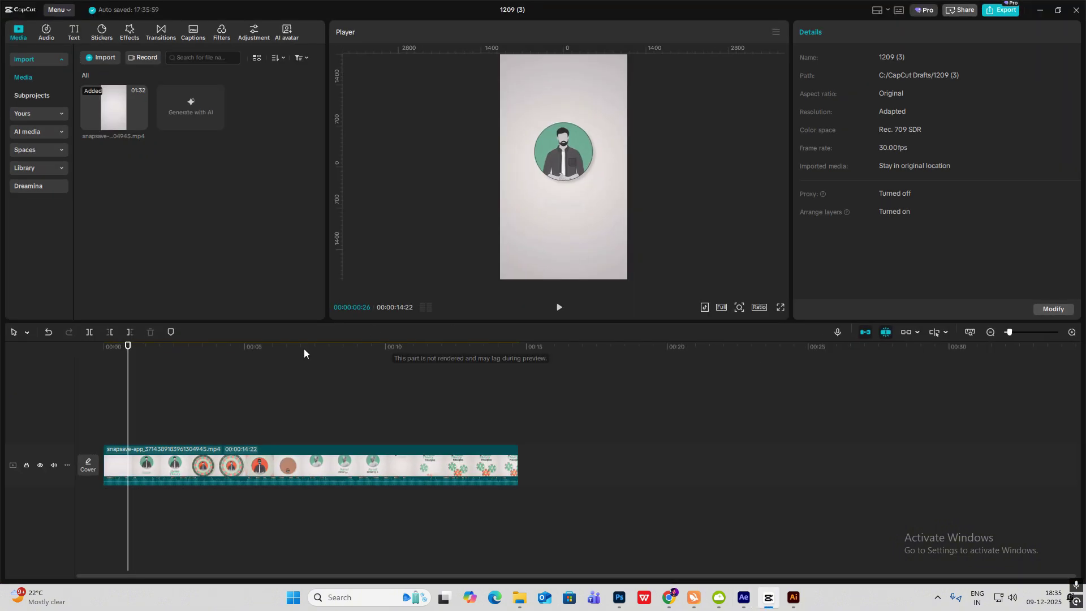
drag(118, 407, 152, 411)
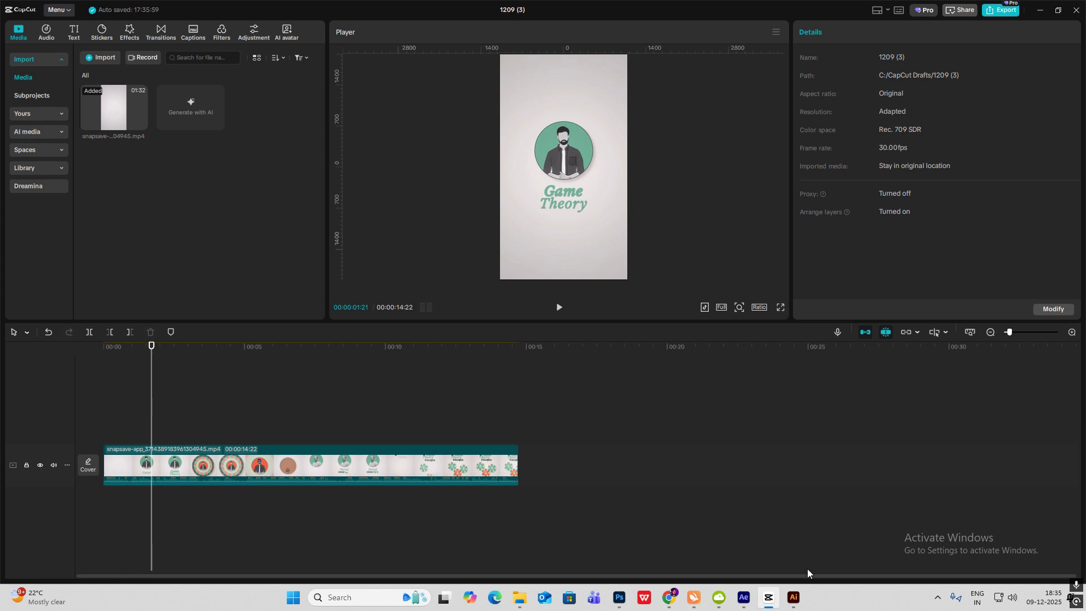
click(767, 597)
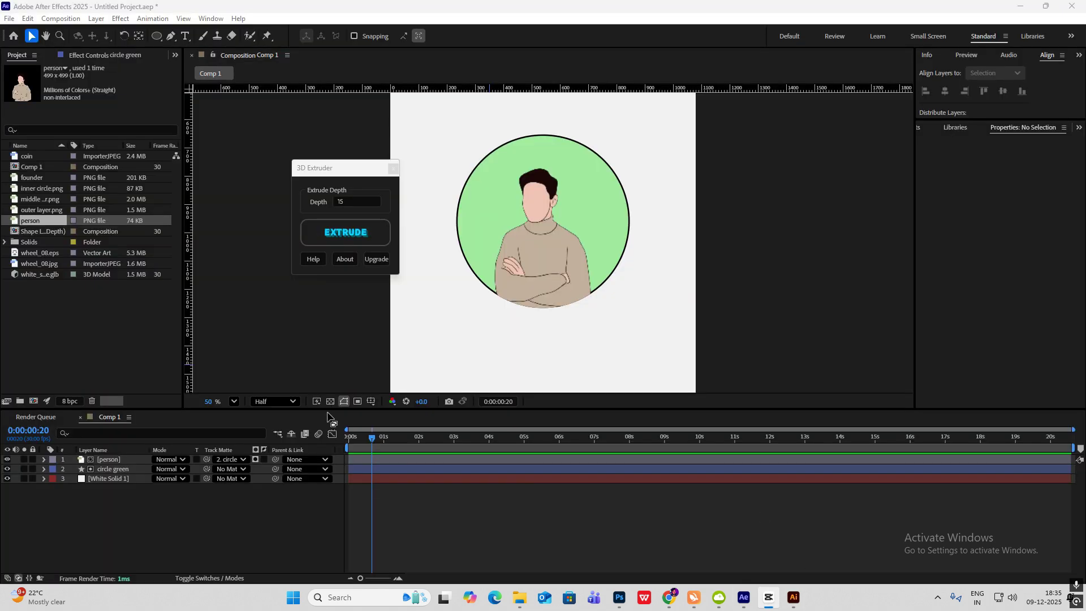
- Parent the person layer to the circle green layer
click(124, 460)
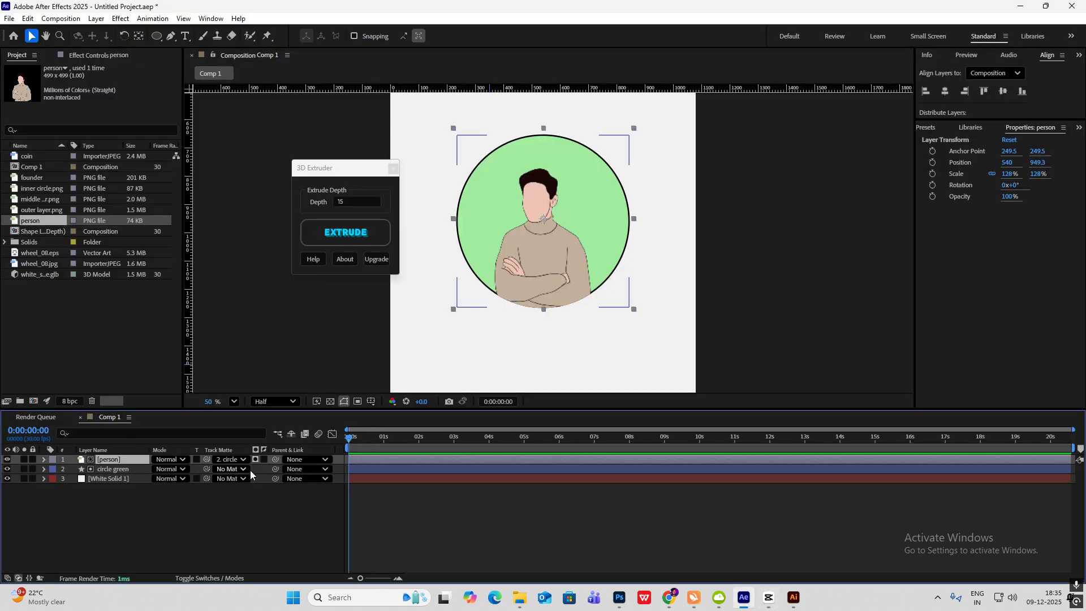
drag(276, 459, 134, 471)
- Keyframe the circle green layer's position at 540, 960 and opacity at 100% at both 0 and 1 second
click(117, 470)
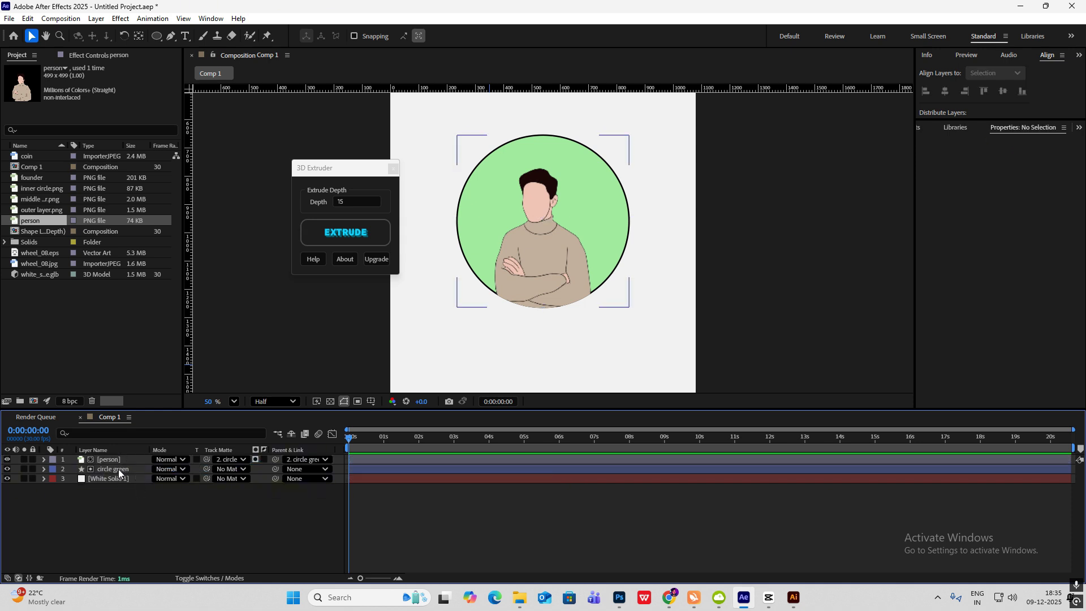
key(p)
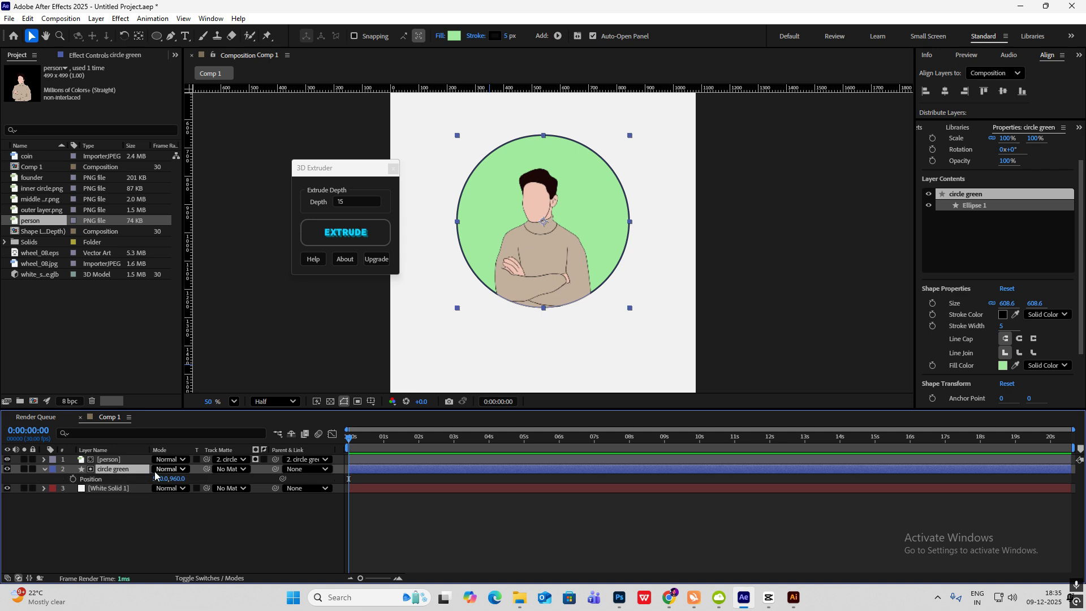
key(shift+t)
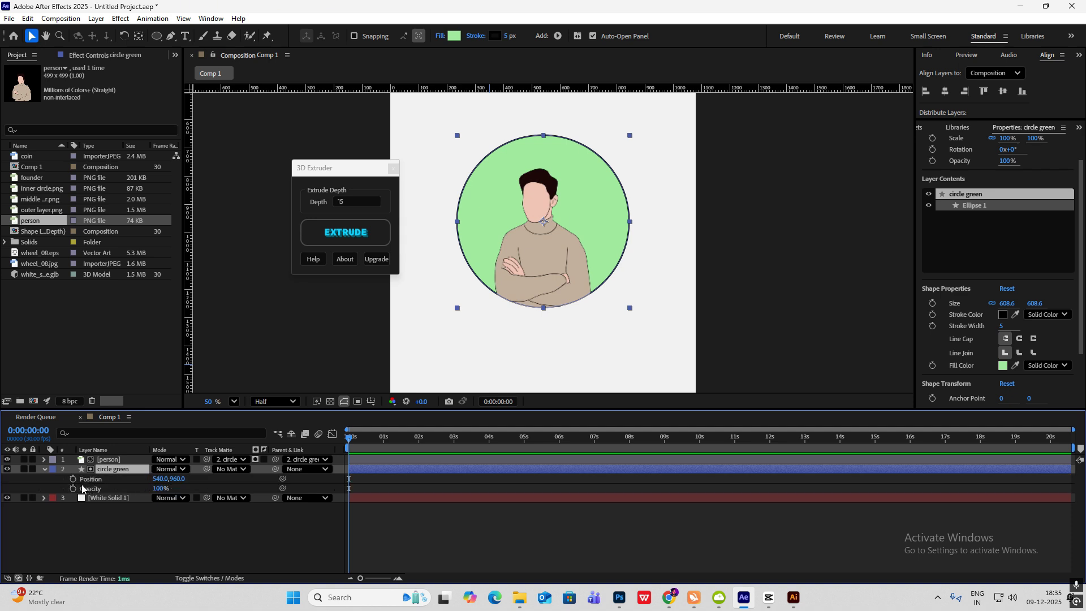
click(73, 479)
click(73, 488)
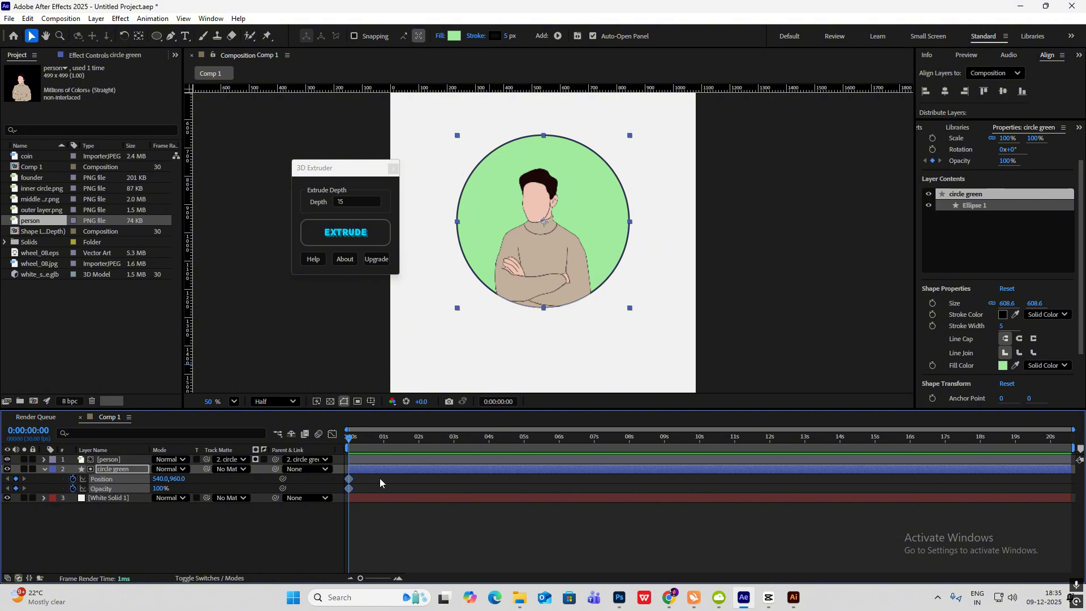
scroll(380, 479, up, 1)
drag(351, 438, 420, 451)
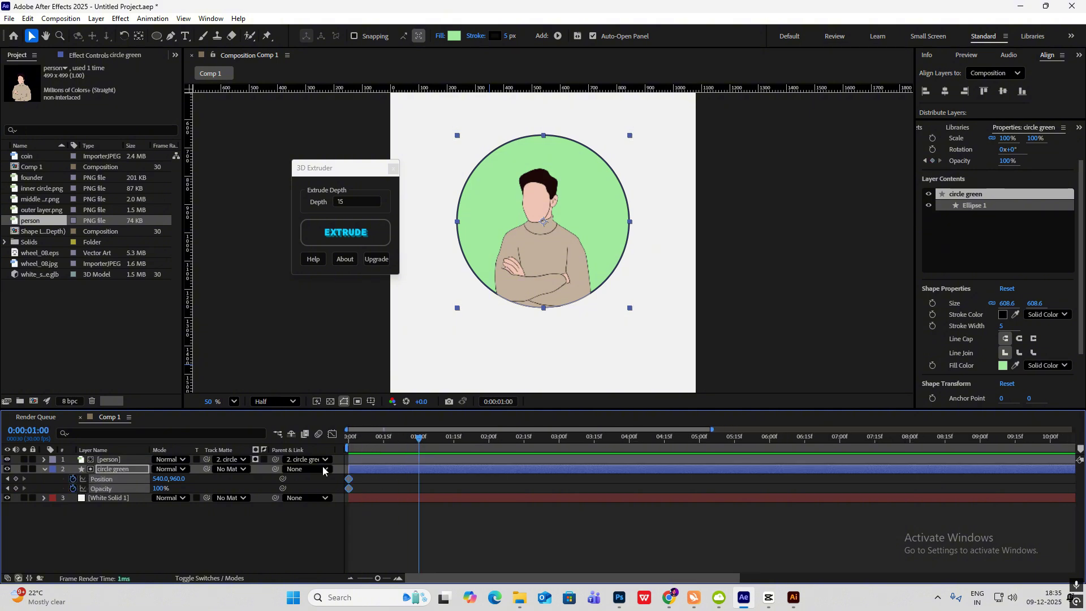
click(16, 489)
- At the first frame, move the green circle lower in the composition and reduce its opacity
key(Home)
drag(179, 479, 314, 487)
scroll(626, 240, down, 3)
drag(163, 488, 97, 488)
- Easy-ease the green circle's position and opacity keyframes and reshape their speed graph to peak early and slow gradually, and preview the motion
drag(432, 473, 340, 514)
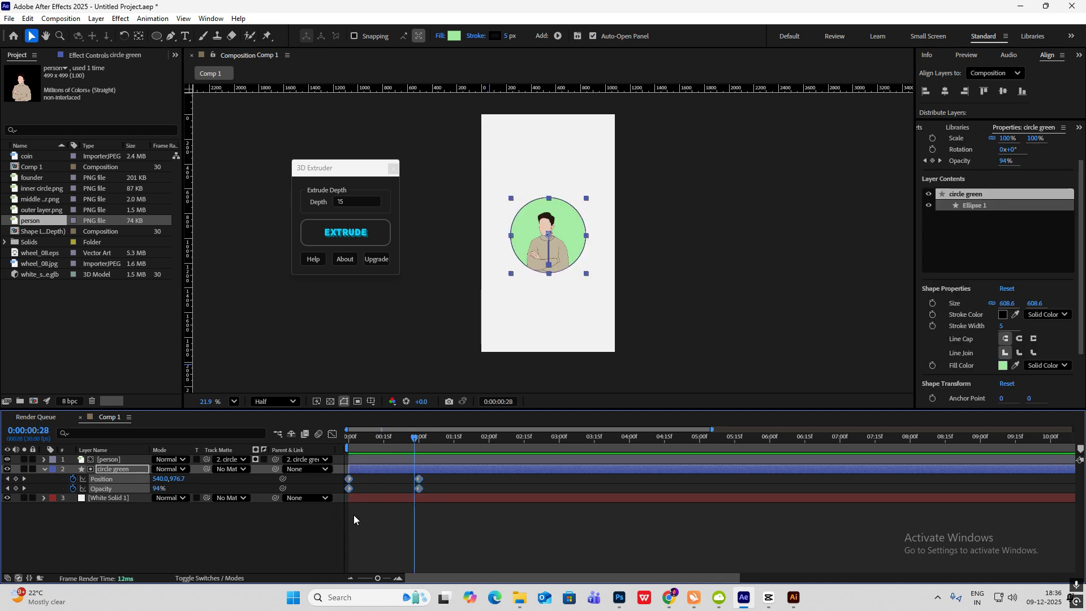
key(F9)
click(332, 433)
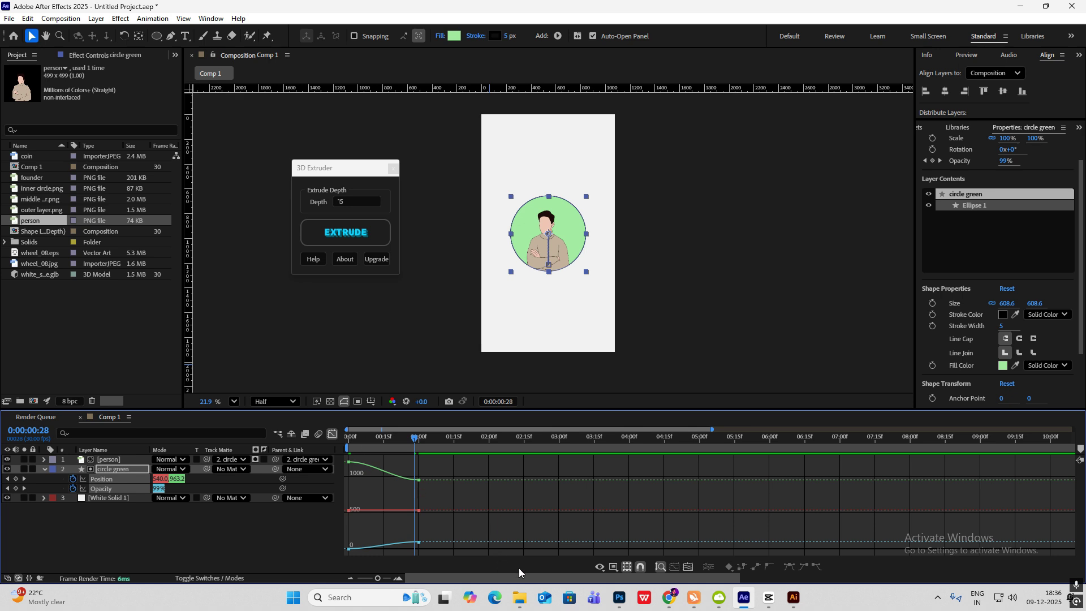
click(599, 567)
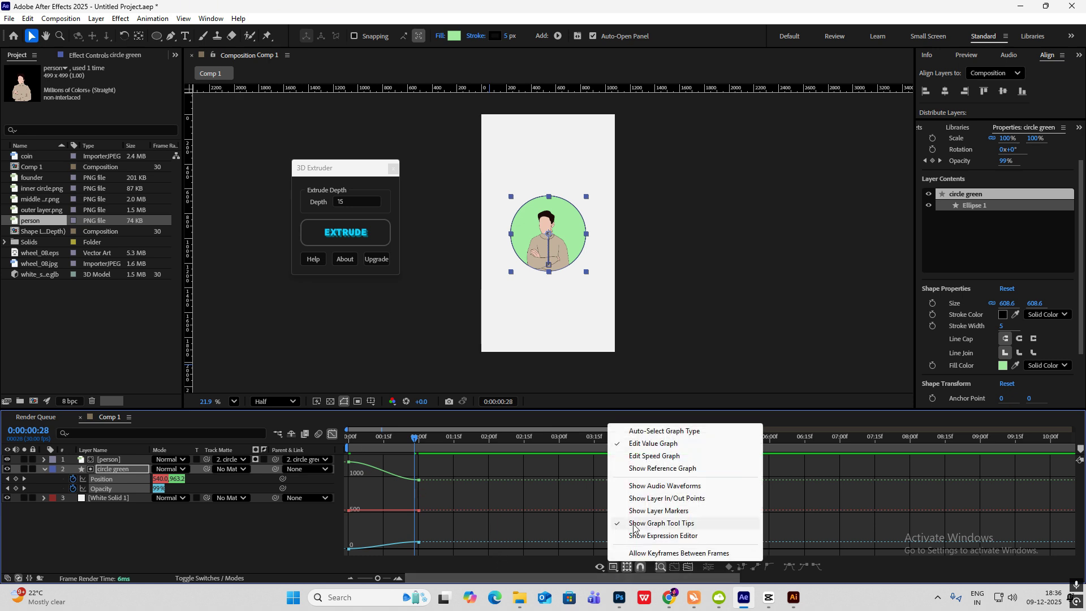
click(646, 456)
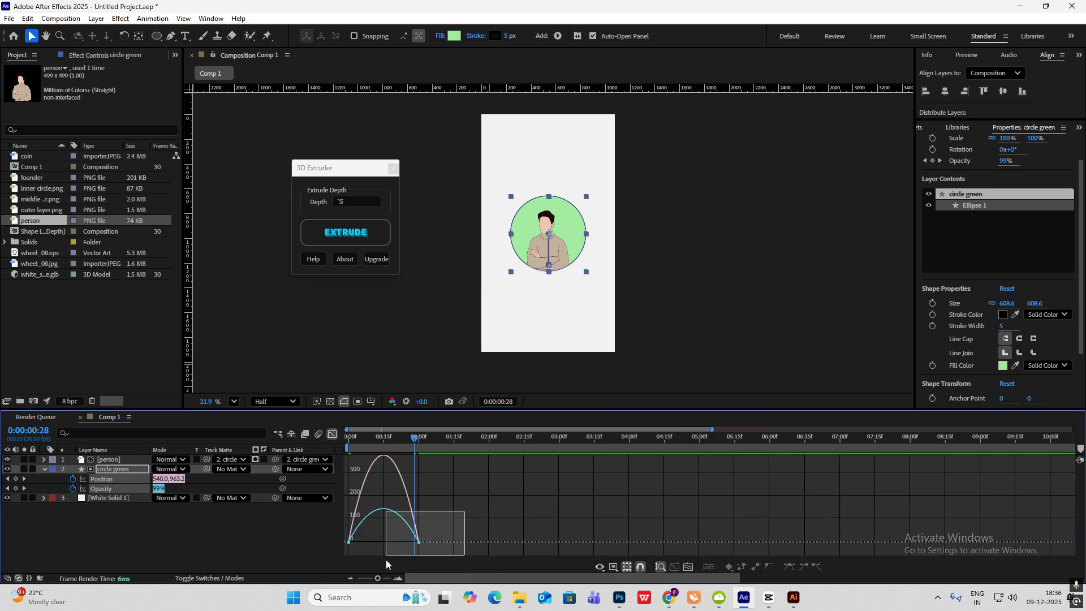
drag(405, 548, 350, 509)
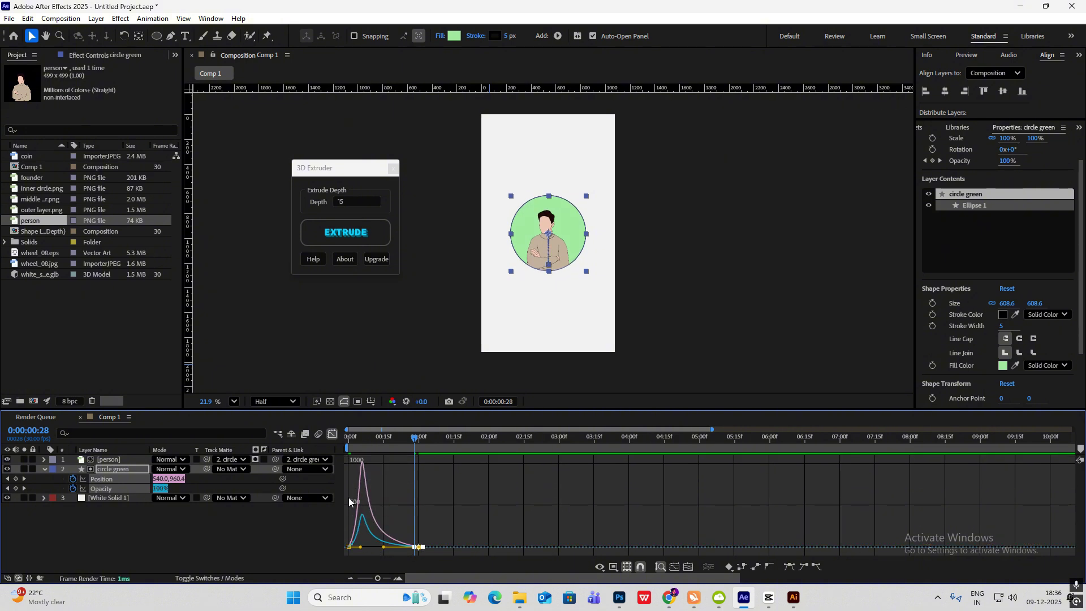
click(332, 435)
key(space)
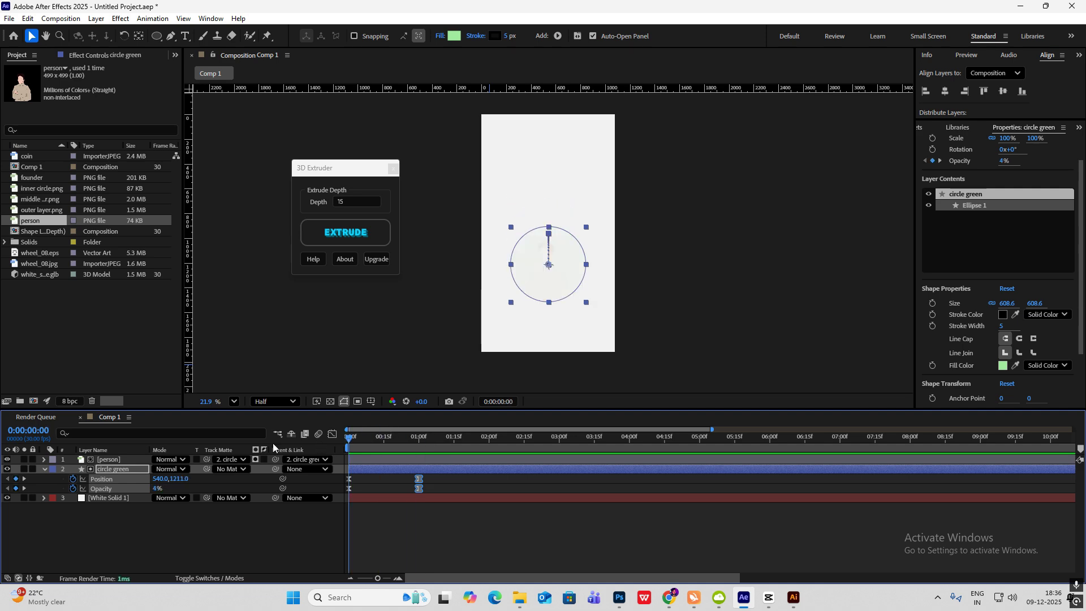
- Check the title in the CapCut reference and return to After Effects to add the text "Game theory" to the composition
click(766, 603)
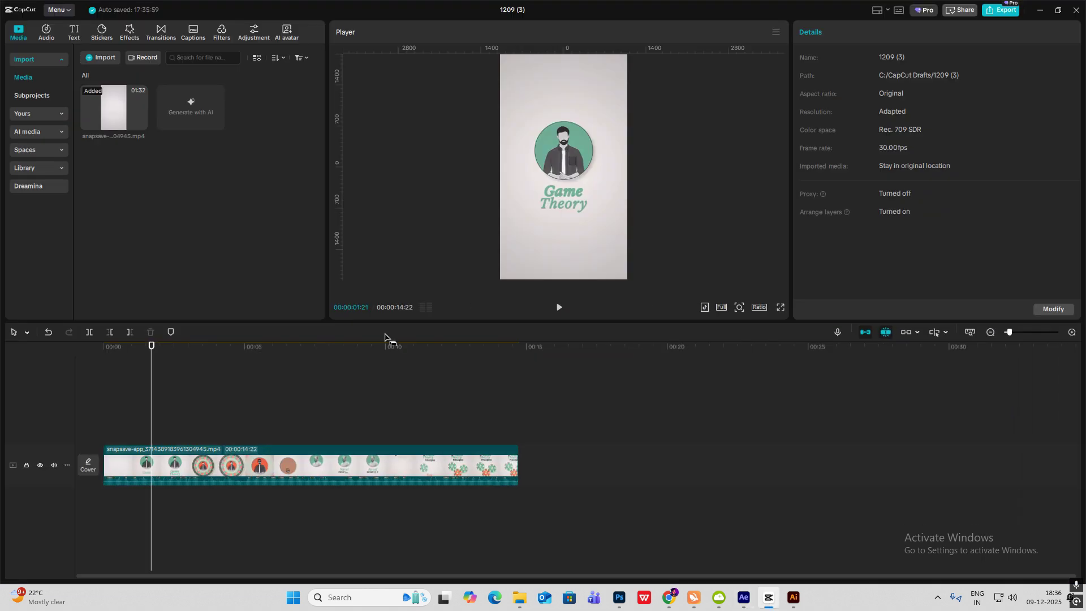
click(770, 601)
text(Game theory)
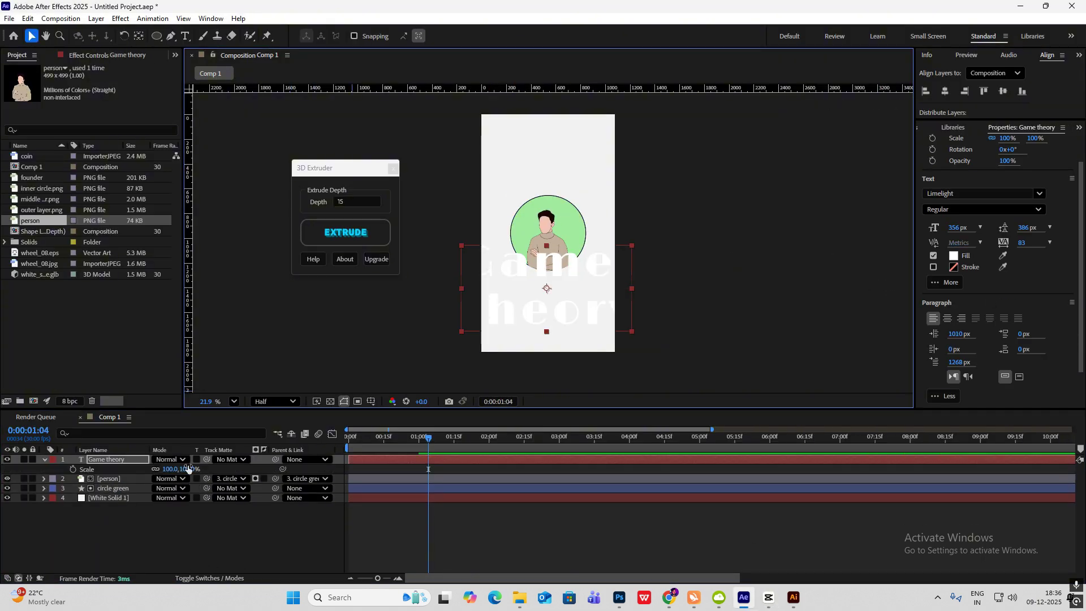
- Scale the title to 43%, fill it near-black, tighten its leading to 292 px, and compare it with the CapCut reference
click(953, 256)
click(572, 326)
click(513, 227)
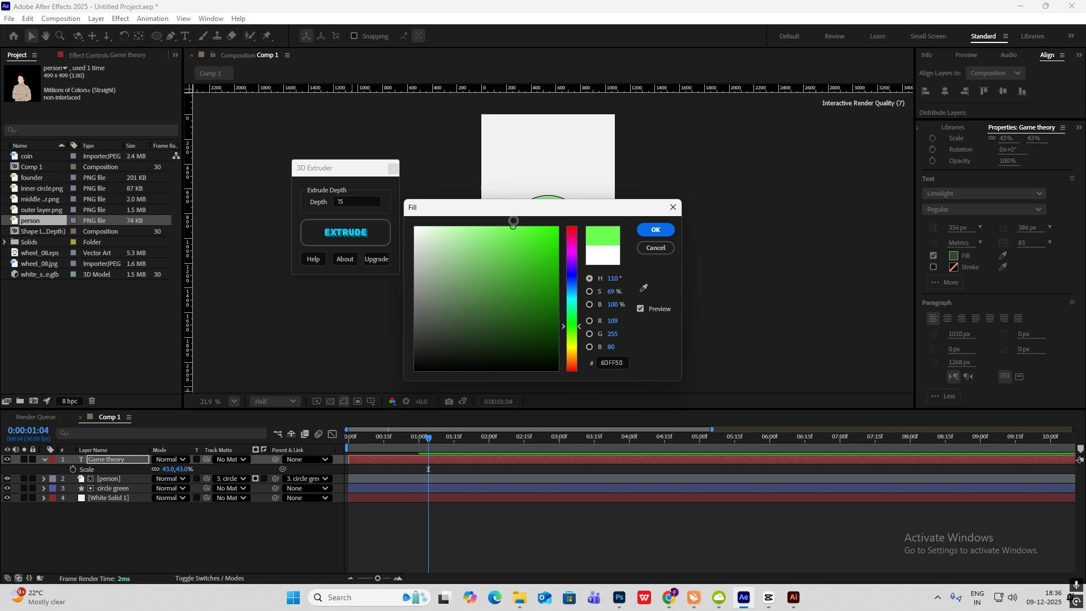
click(415, 356)
click(656, 232)
scroll(548, 255, up, 2)
click(768, 600)
click(768, 599)
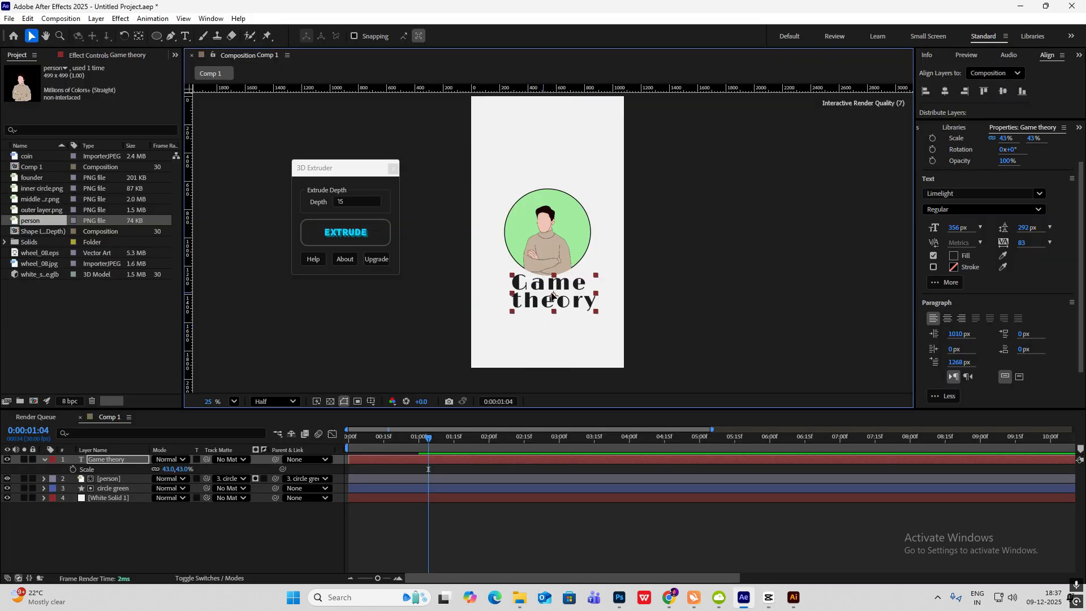
- Add an Opacity text animator to the Game theory layer and set the animator's opacity to 0%
click(45, 459)
mouse_move(429, 438)
mouse_down()
mouse_move(352, 447)
mouse_move(409, 448)
mouse_up()
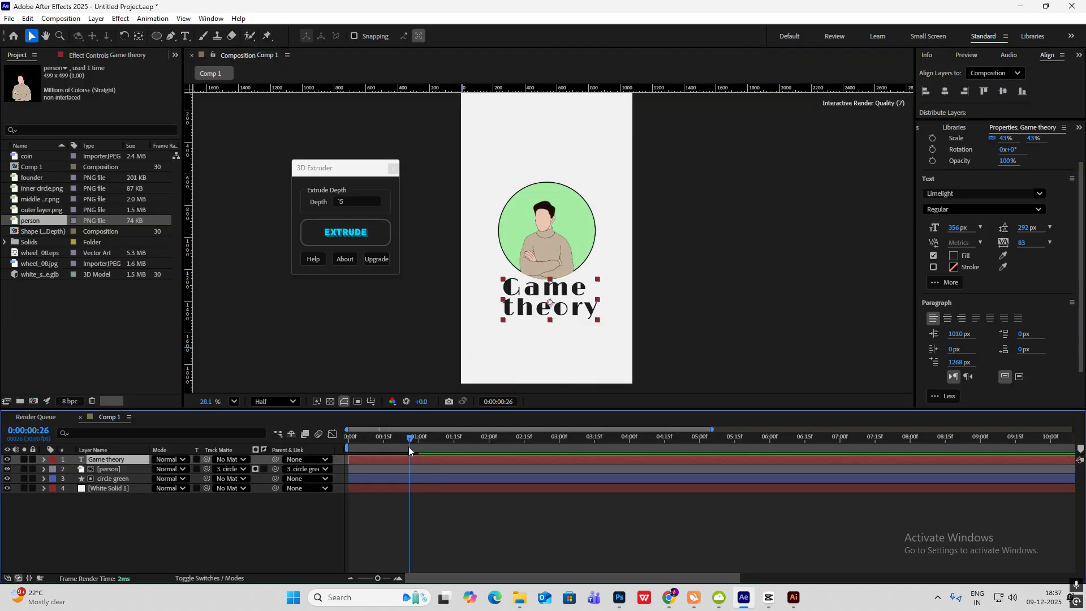
right_click(127, 464)
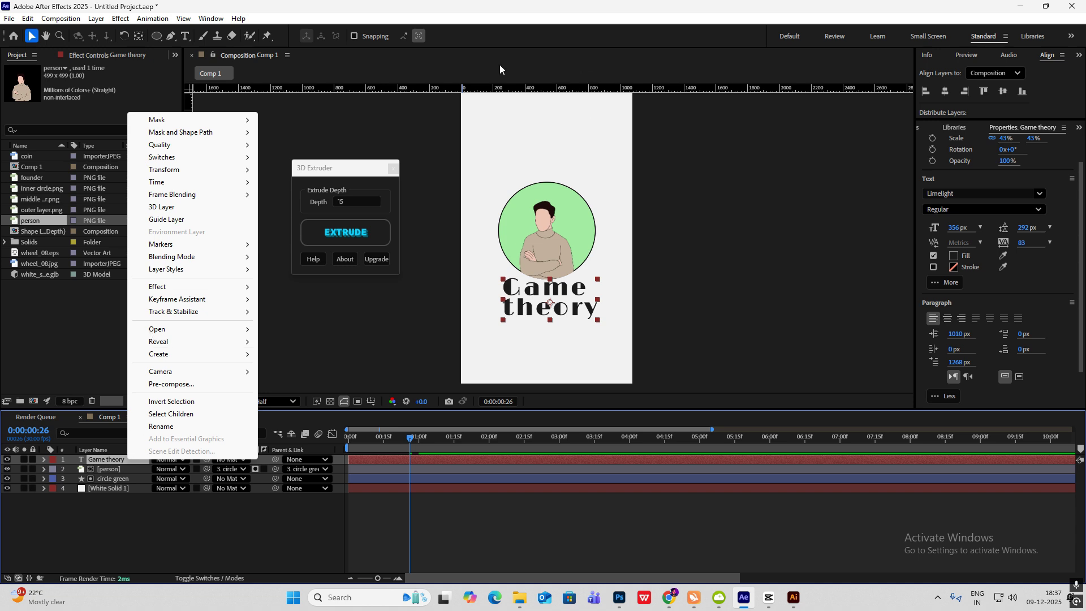
click(96, 469)
click(44, 459)
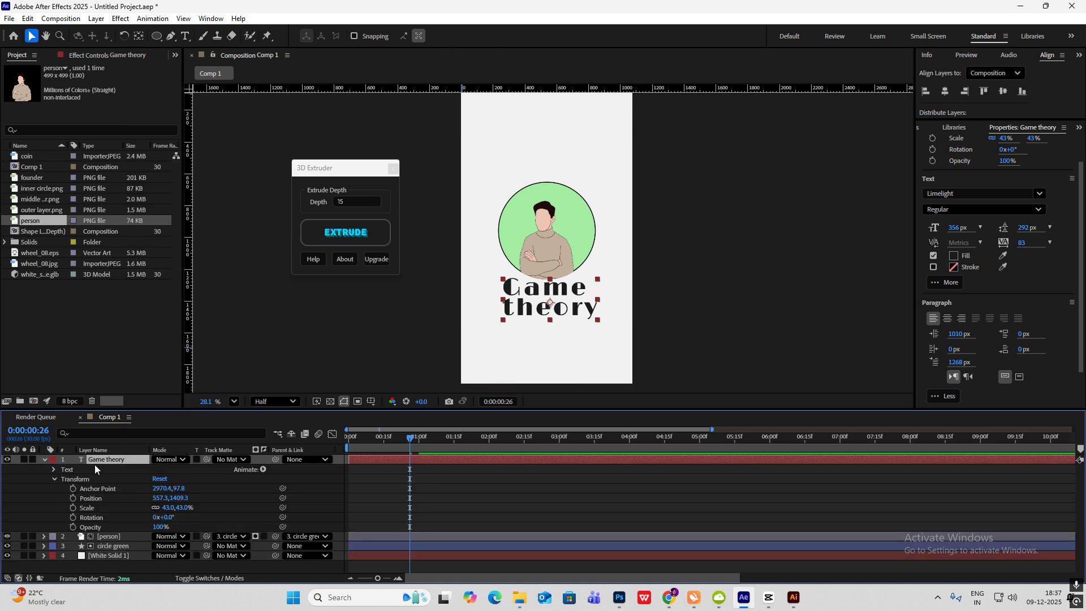
click(263, 469)
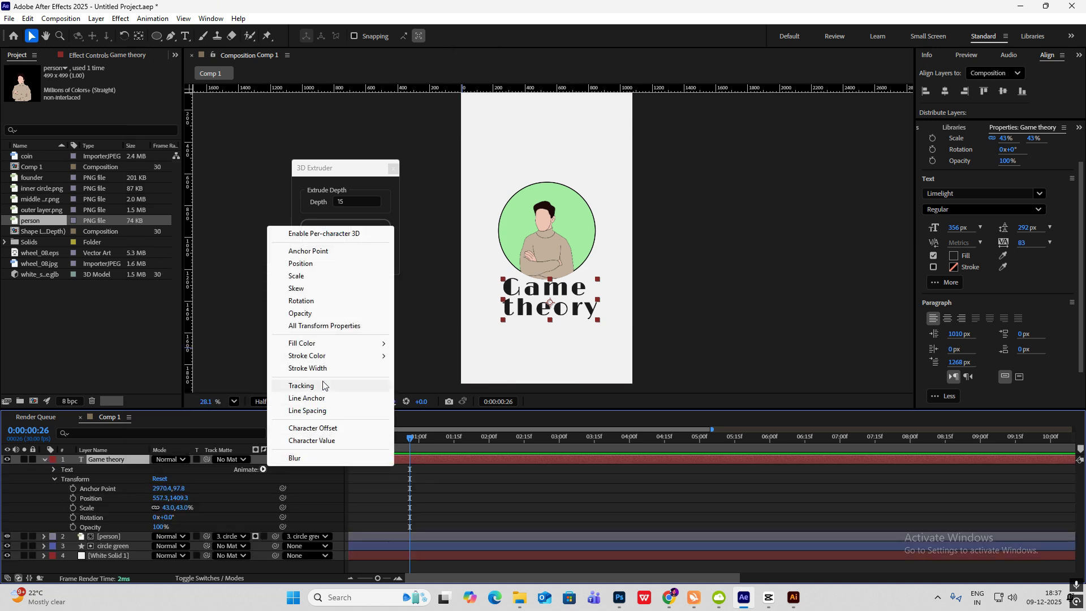
click(302, 314)
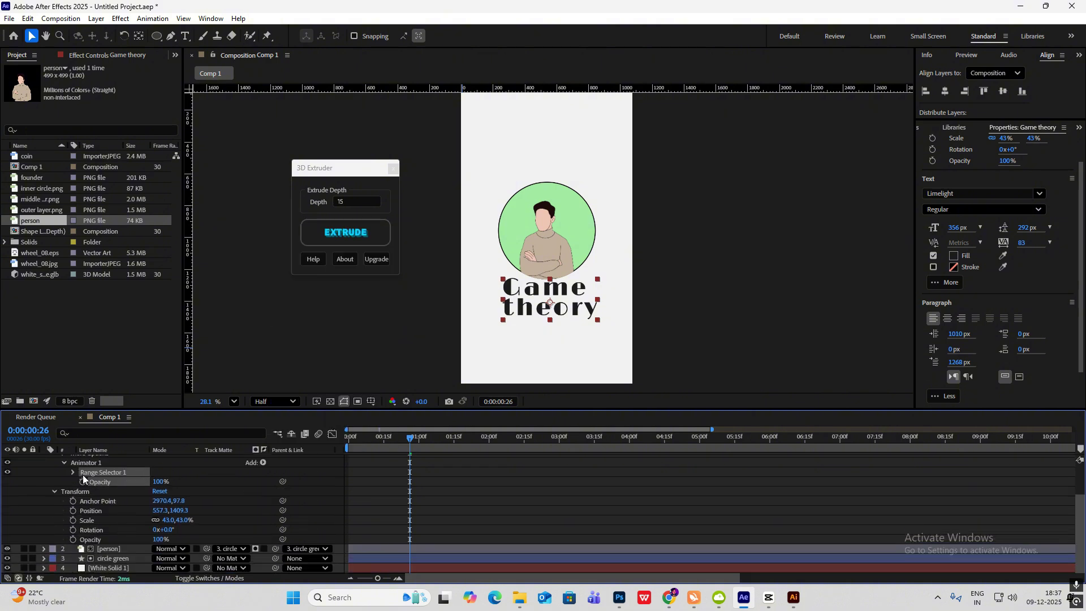
drag(150, 486, 409, 484)
- Set the range selector's Start to 100% and keyframe End from 0% at 0:00:00:19 to 100% at about 0:00:01:15 with easy ease
click(72, 473)
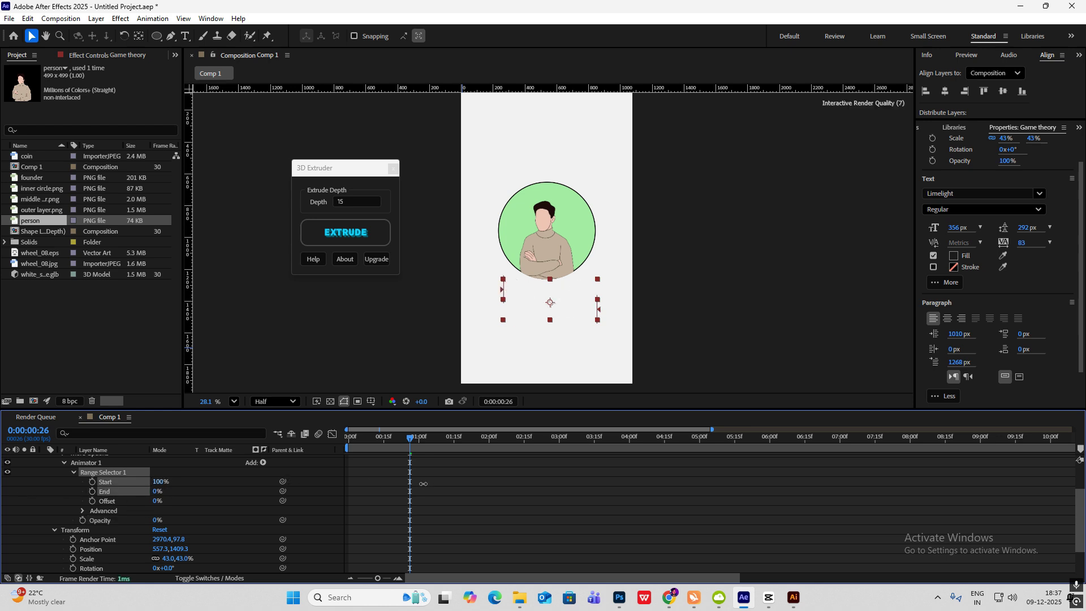
drag(410, 437, 435, 440)
click(92, 491)
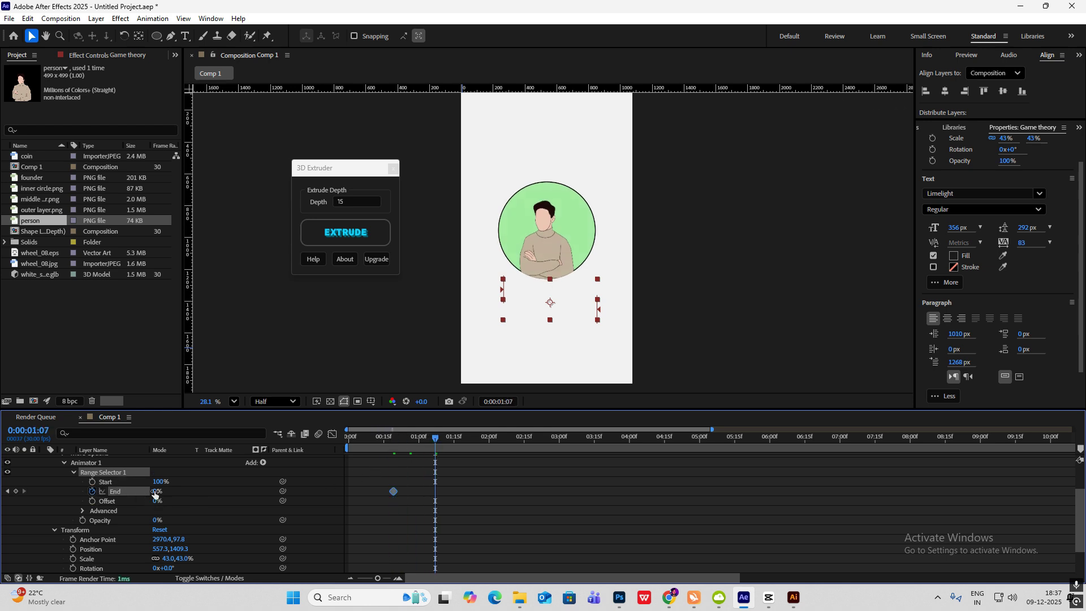
drag(155, 493, 230, 491)
drag(459, 477, 394, 508)
drag(438, 440, 394, 443)
key(space)
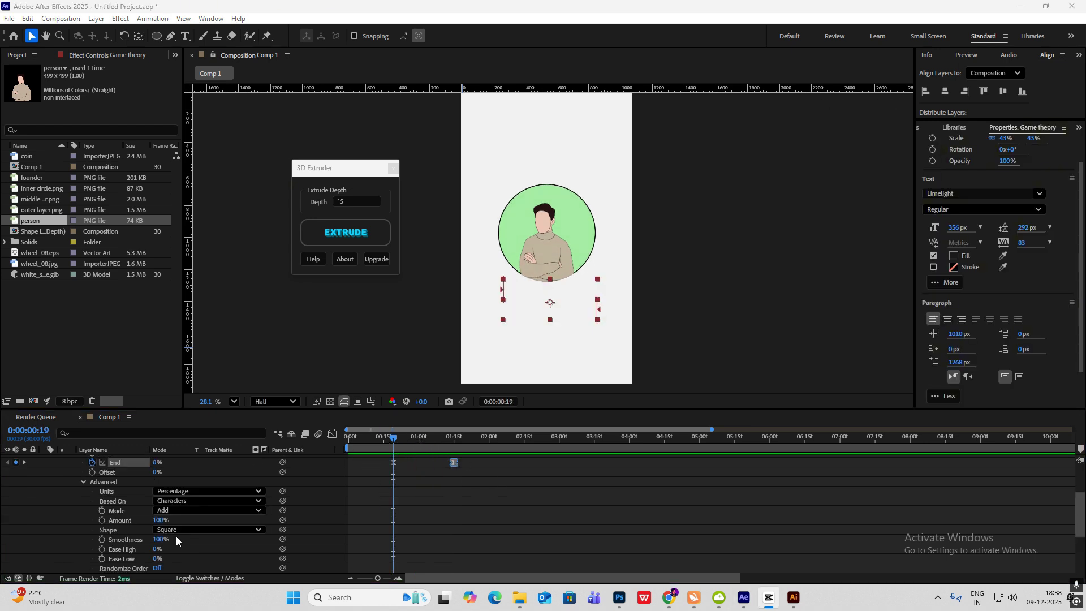
- Set the range selector's Ease High to 24% and Ease Low to 47%, and preview the title reveal
scroll(168, 536, down, 1)
drag(156, 521, 183, 532)
drag(391, 441, 369, 441)
key(space)
key(space)
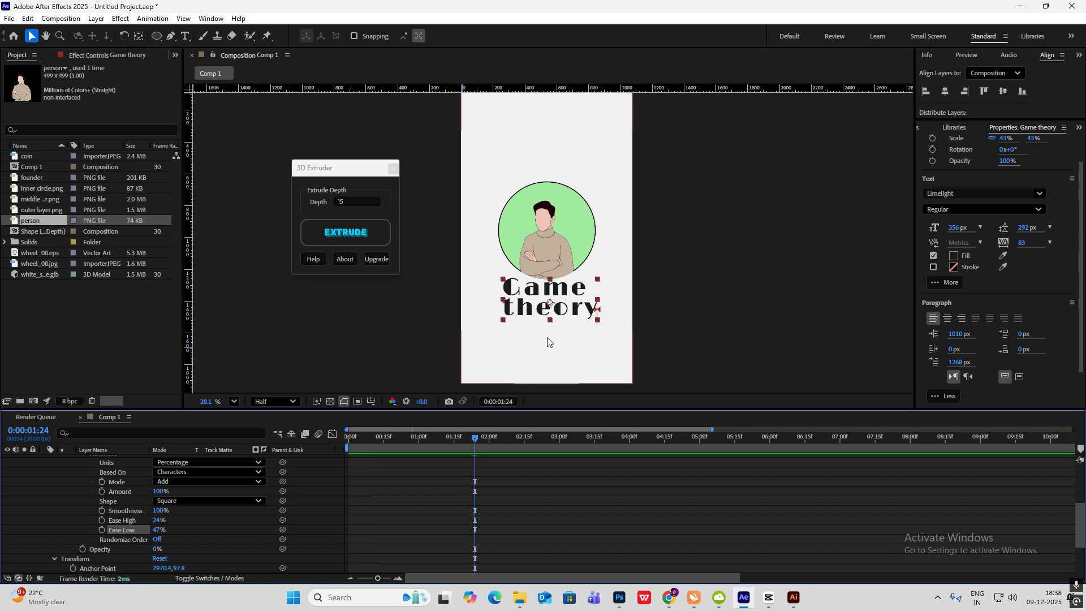
- Base the title's range selector on Words and scrub back to 0:00:01:14 to check the reveal
scroll(184, 492, up, 3)
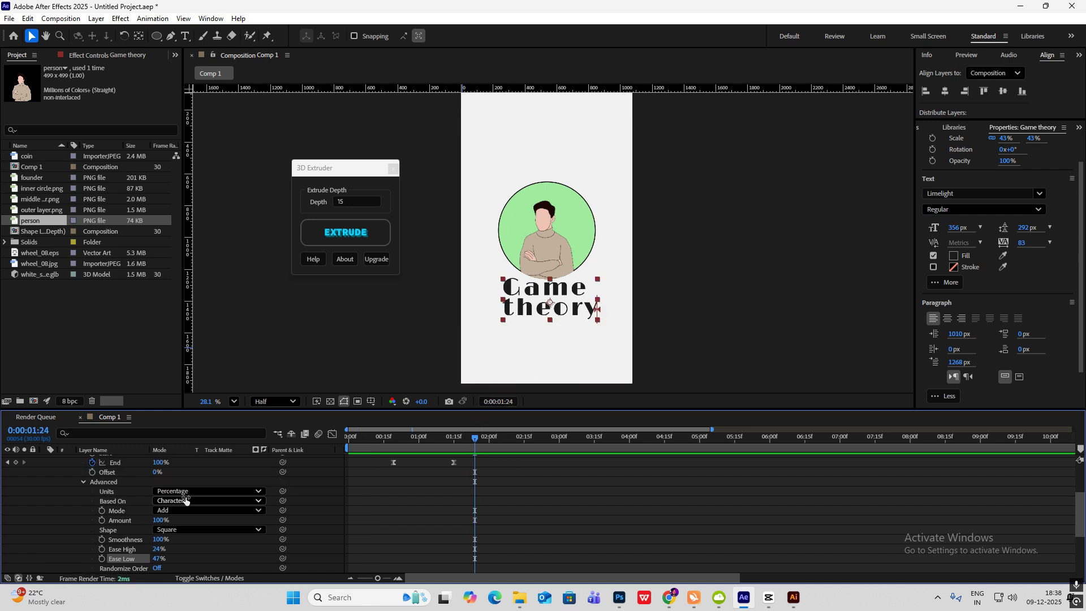
click(186, 501)
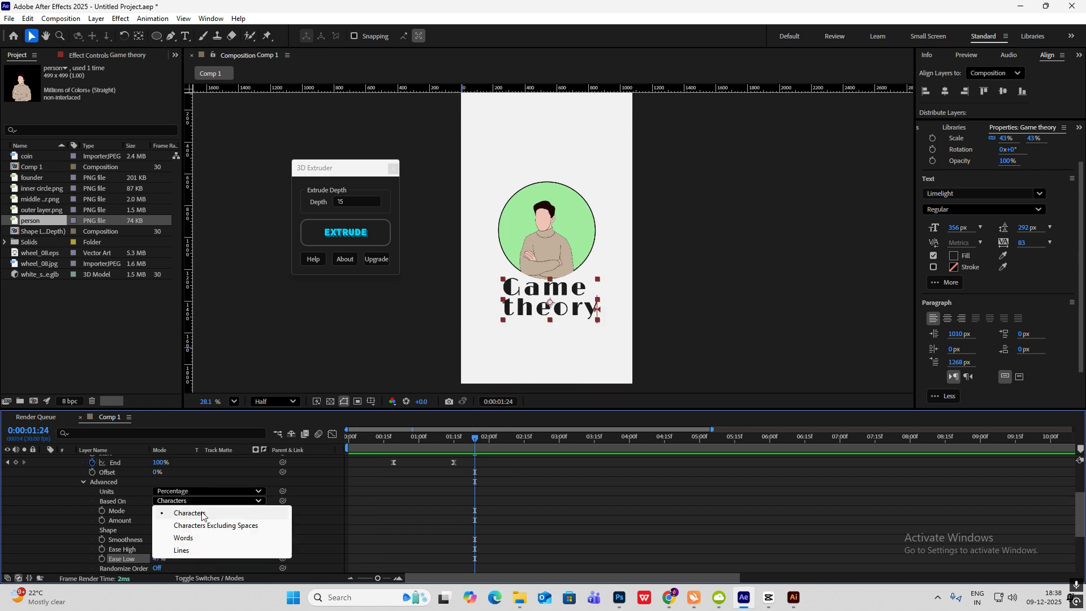
click(184, 538)
drag(475, 440, 453, 446)
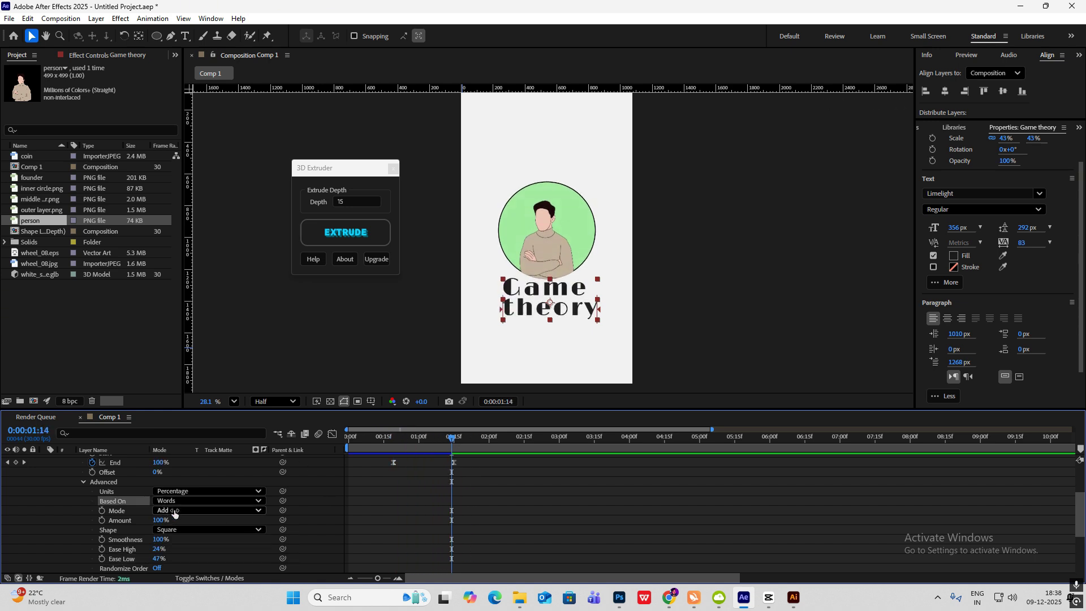
- Add a Blur property to the title's text animator, set it to 54, and scrub to check it
scroll(175, 511, up, 6)
click(263, 491)
mouse_move(286, 497)
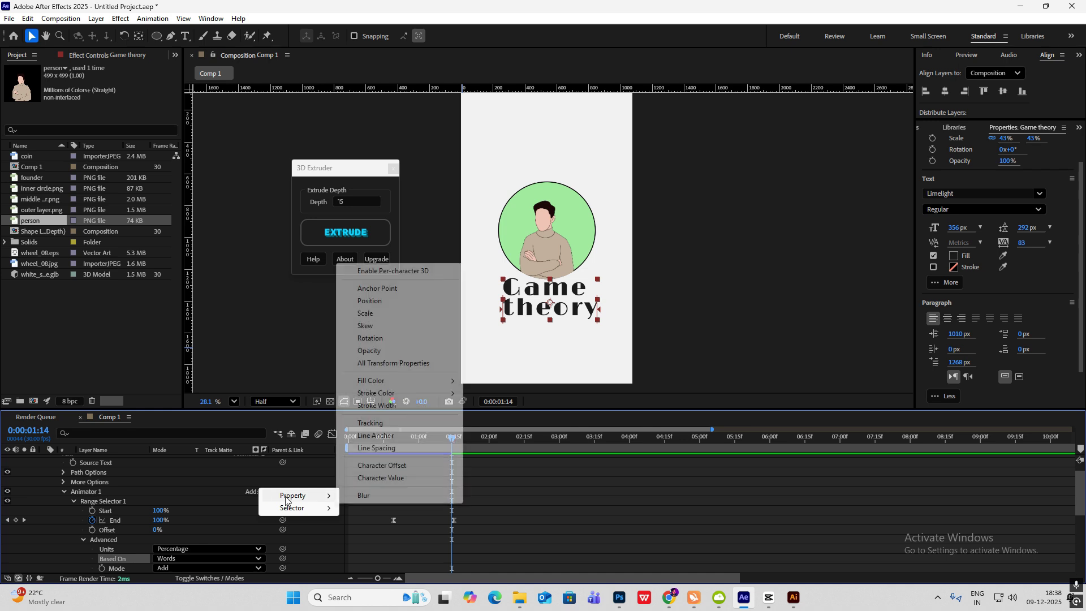
click(364, 495)
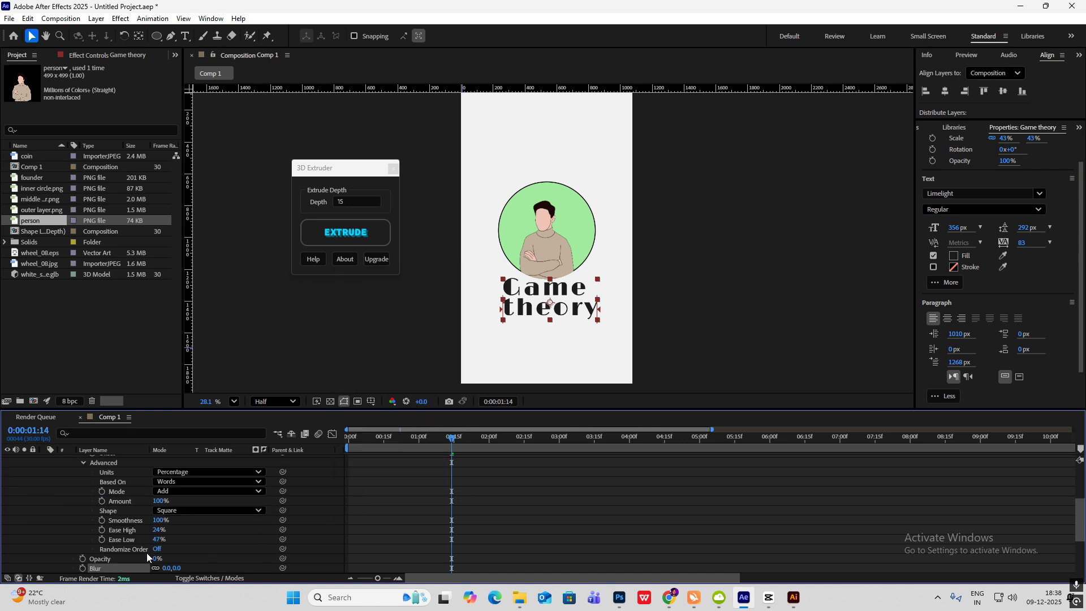
scroll(106, 492, down, 5)
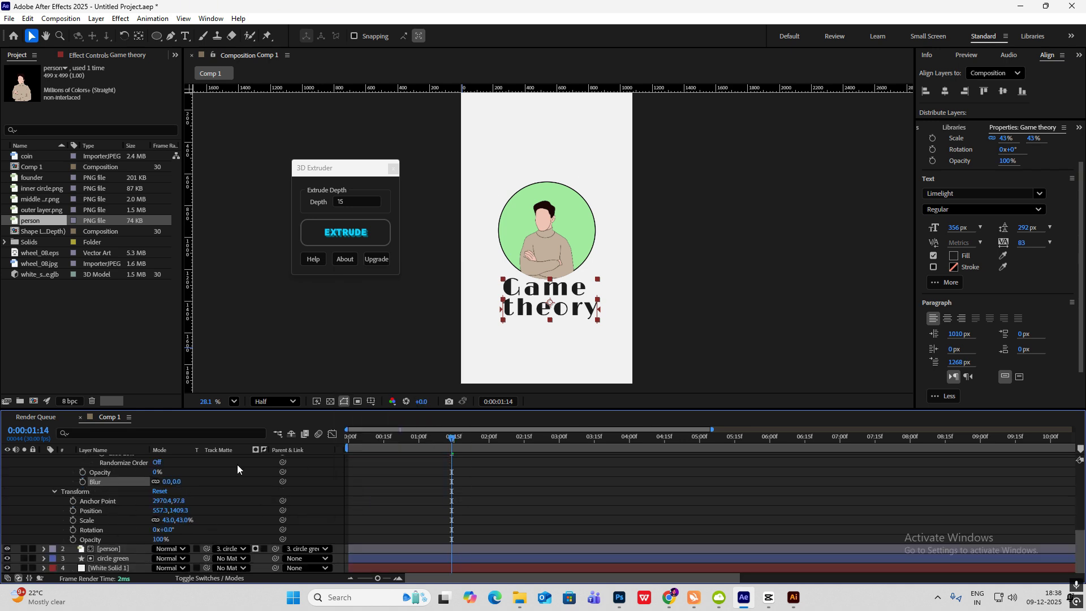
drag(169, 480, 190, 481)
mouse_move(451, 439)
mouse_down()
mouse_move(398, 444)
mouse_move(448, 451)
mouse_up()
- Add a Position property to the title's text animator, set it to 0, 35, and preview the animation from the first frame
scroll(201, 501, up, 5)
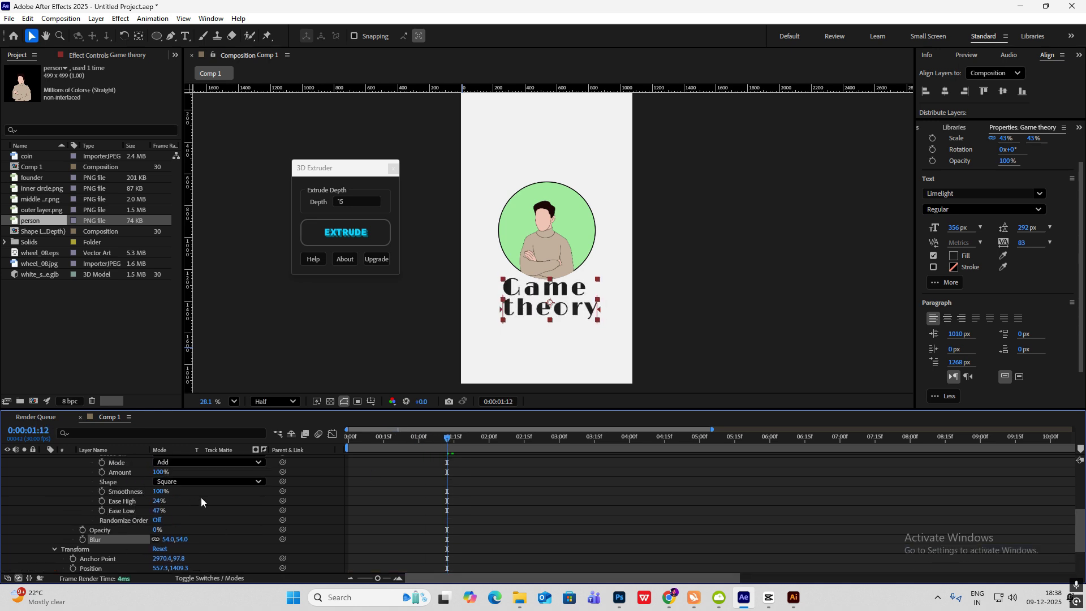
click(264, 473)
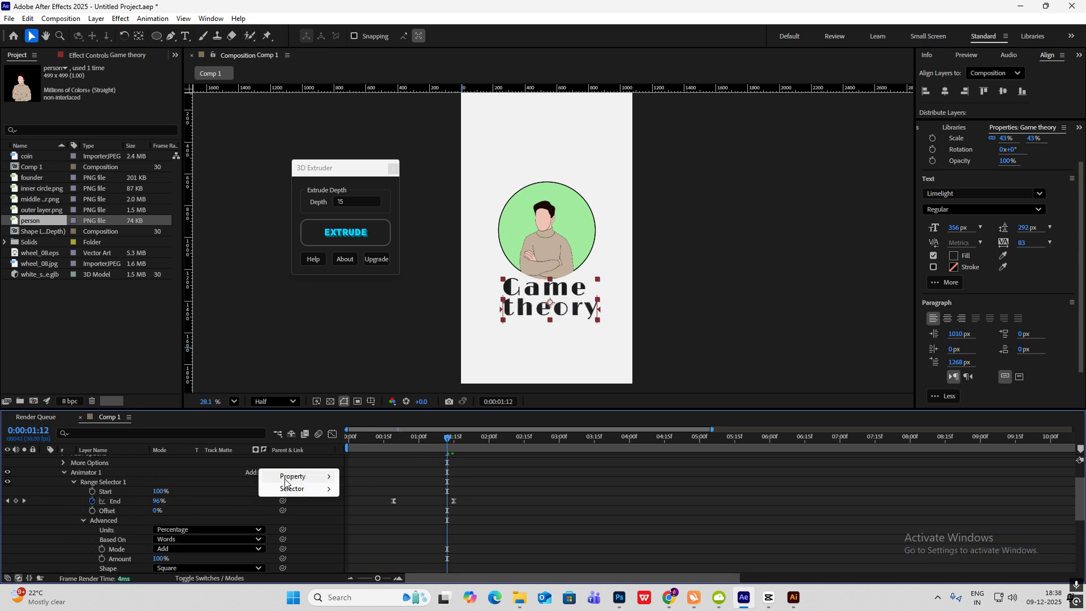
mouse_move(285, 478)
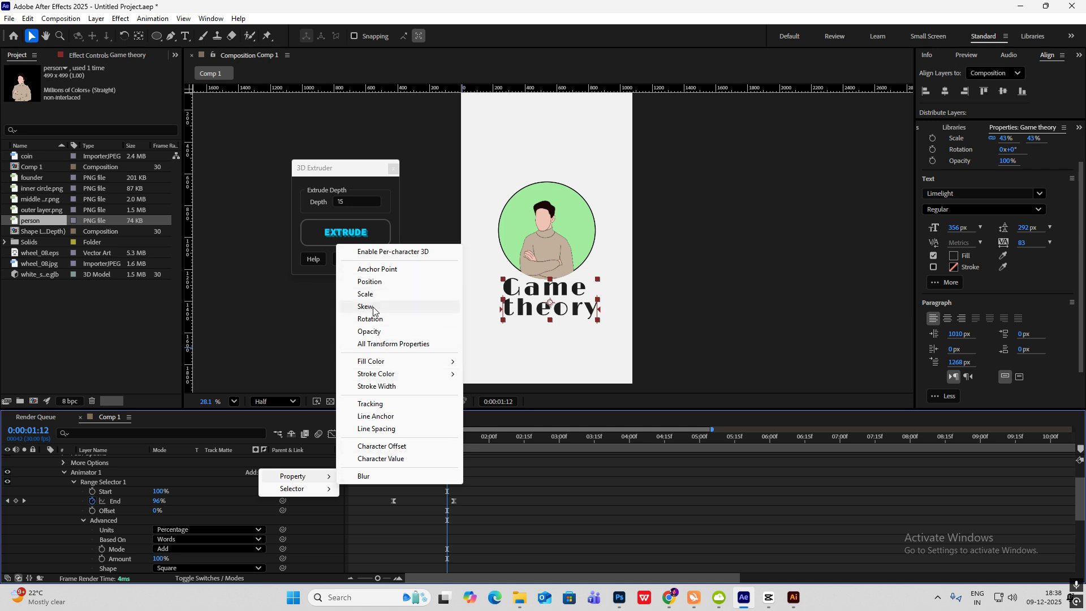
click(370, 282)
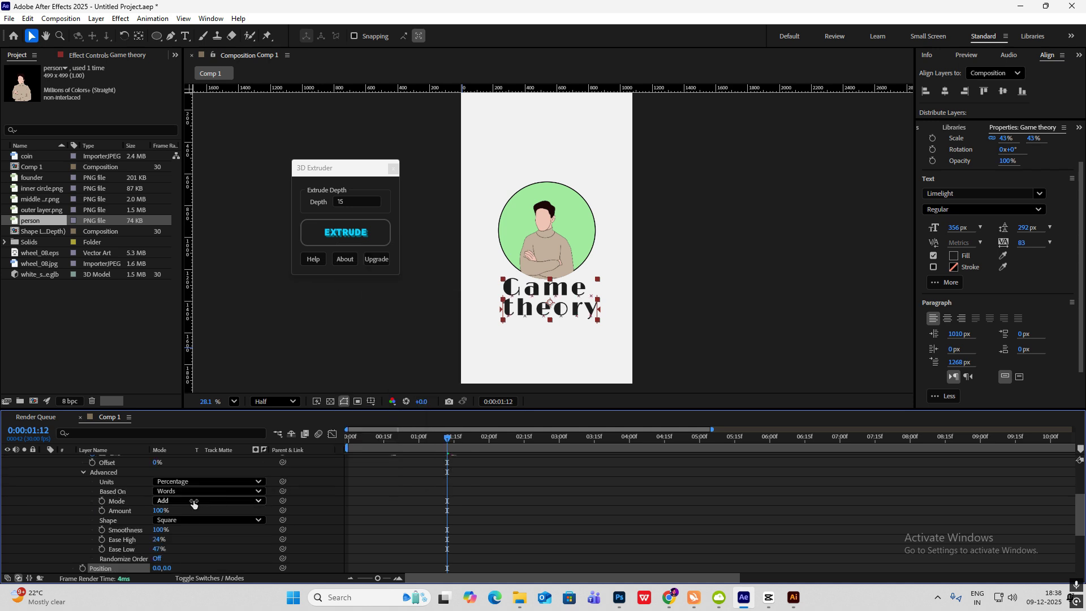
scroll(155, 488, down, 5)
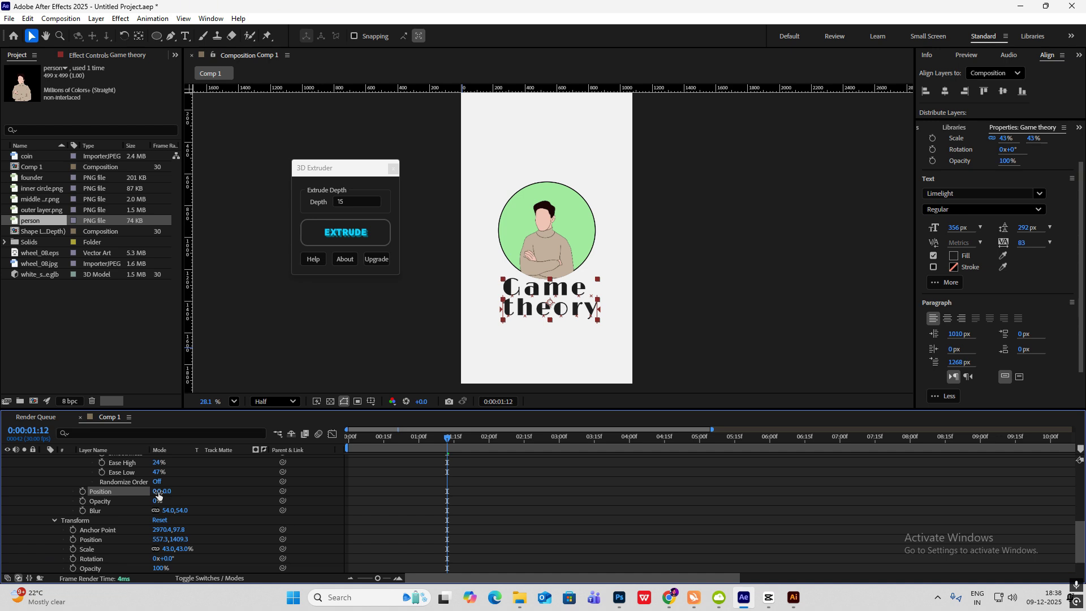
drag(169, 491, 189, 491)
drag(474, 439, 263, 457)
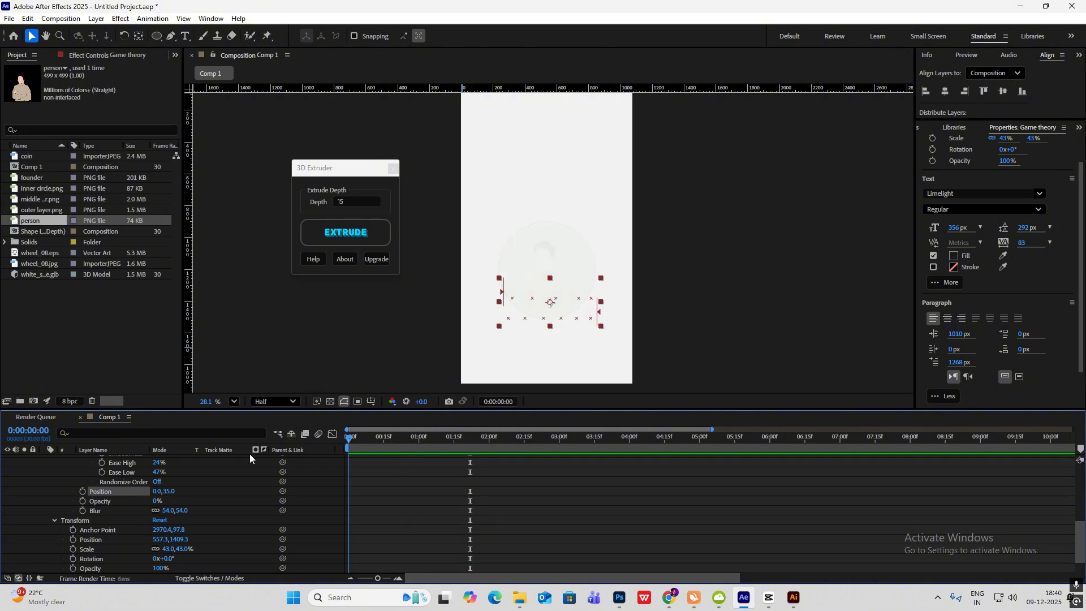
key(space)
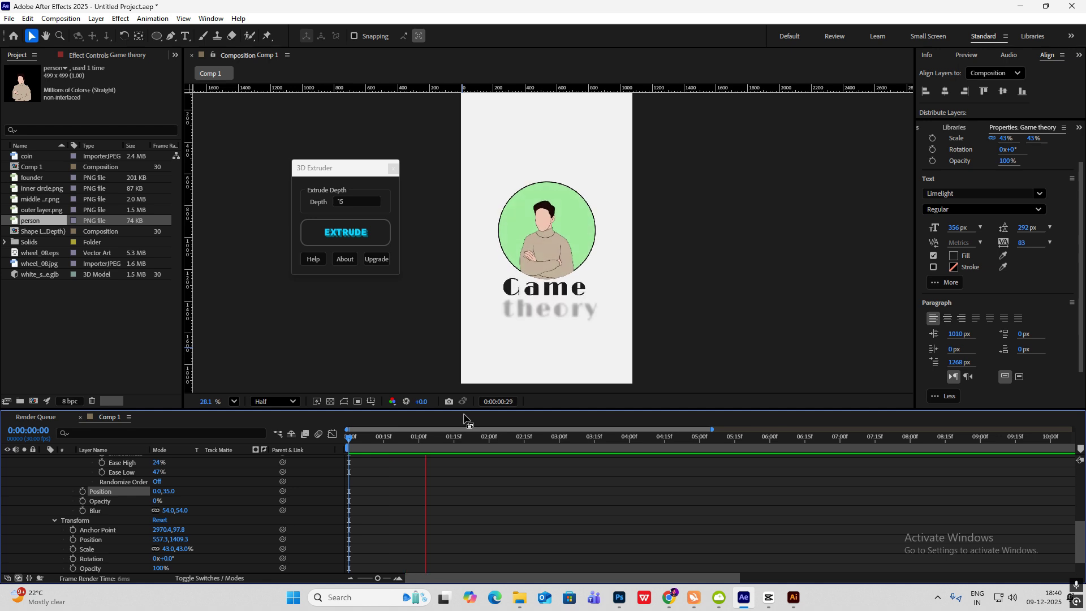
key(space)
- Collapse the Game theory layer, switch to CapCut, and scrub the reference video to 00:00:02:06 to examine the next section
scroll(62, 475, up, 6)
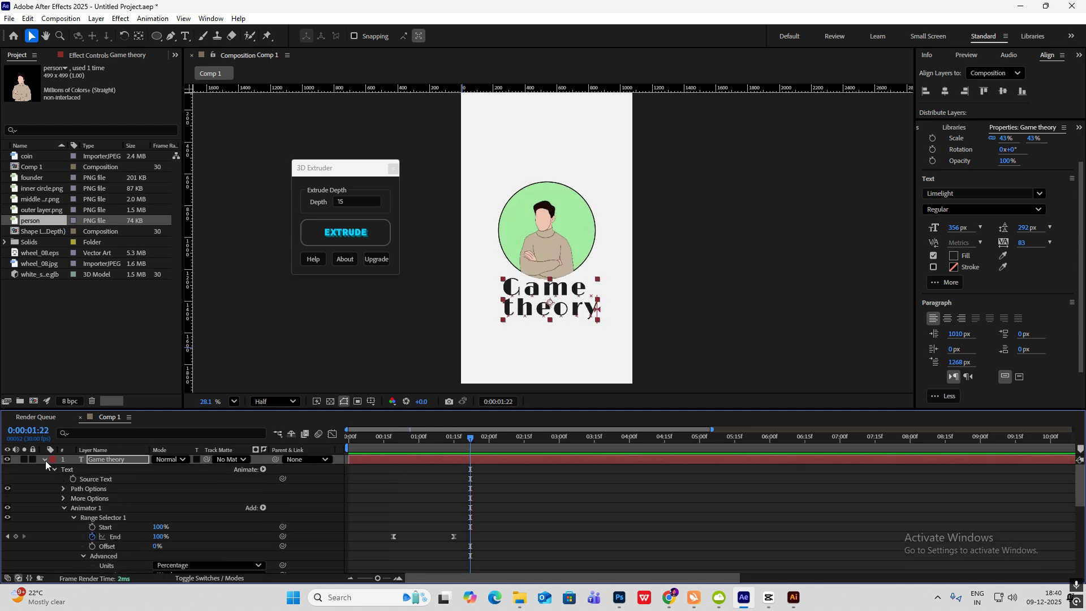
click(44, 460)
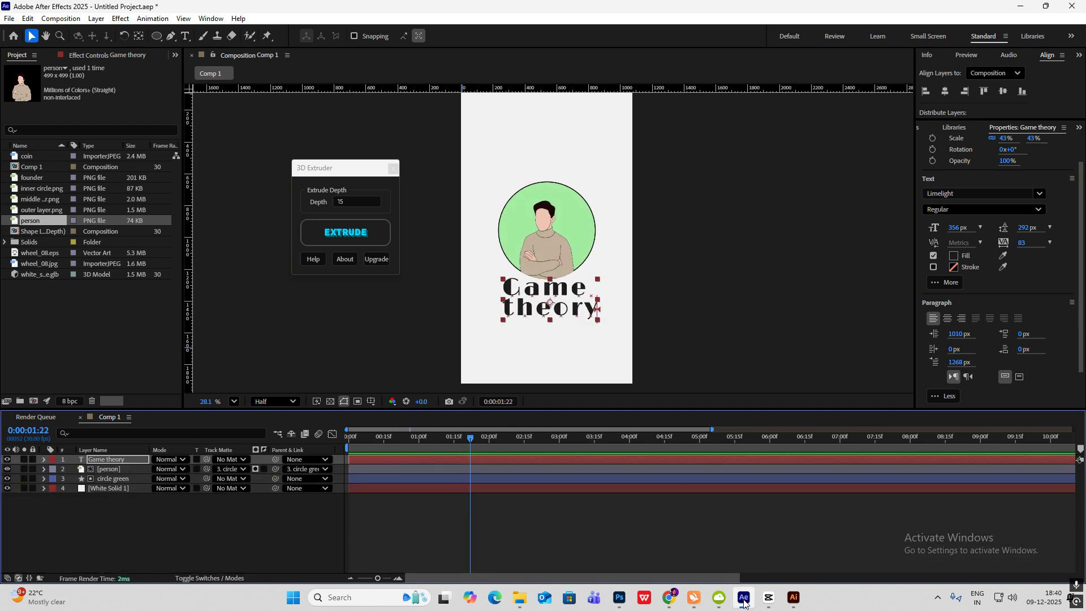
click(769, 598)
drag(137, 424, 165, 427)
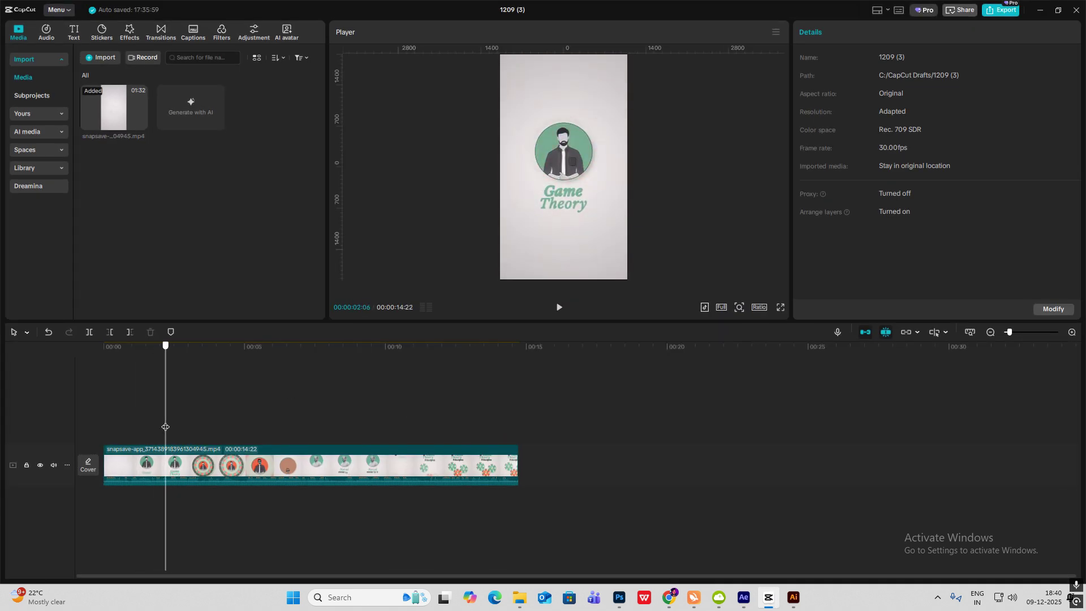
- Scrub the reference video to examine how the circle turns into a wheel, checking it against the After Effects composition
drag(168, 388, 205, 415)
click(770, 597)
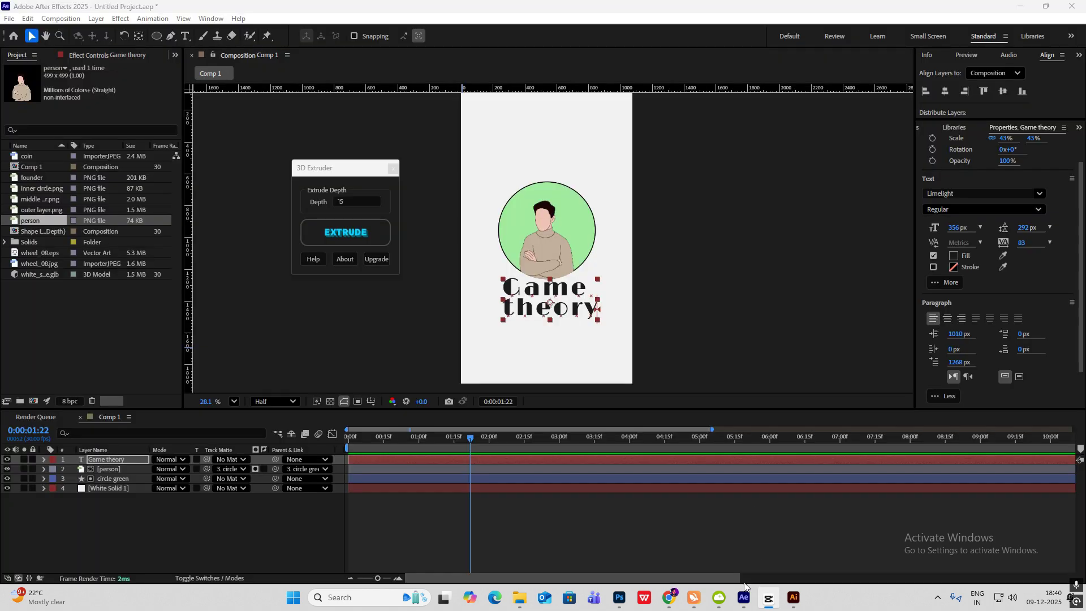
click(769, 597)
mouse_move(204, 409)
mouse_down()
mouse_move(161, 409)
mouse_move(184, 411)
mouse_up()
click(768, 599)
- Fade out the Game theory title with opacity keyframes of 100% at 0:00:01:17 and 0% at 0:00:02:00
drag(471, 439, 458, 459)
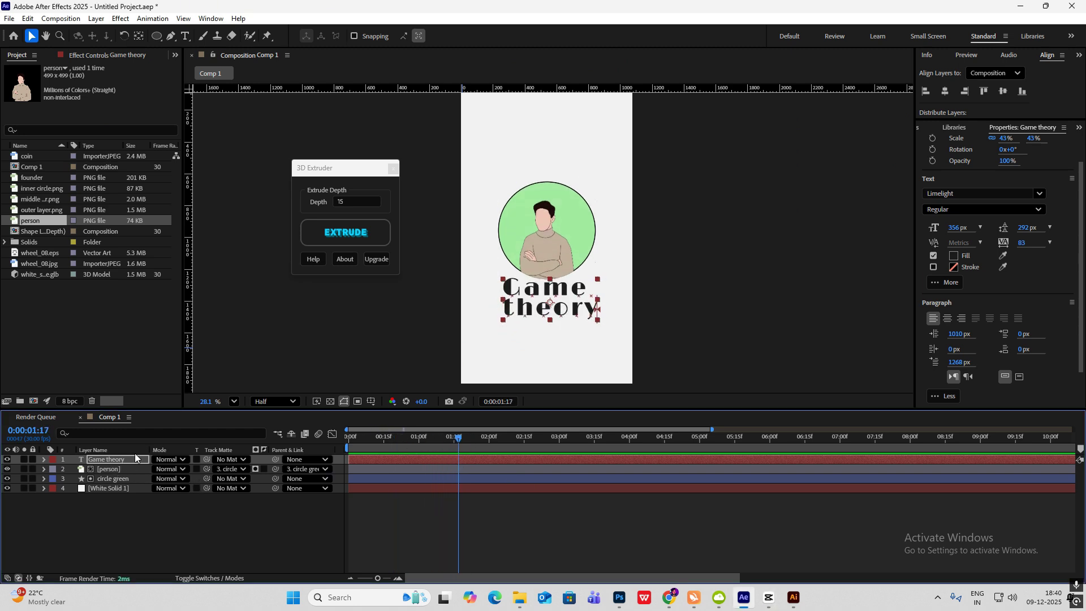
key(t)
click(73, 470)
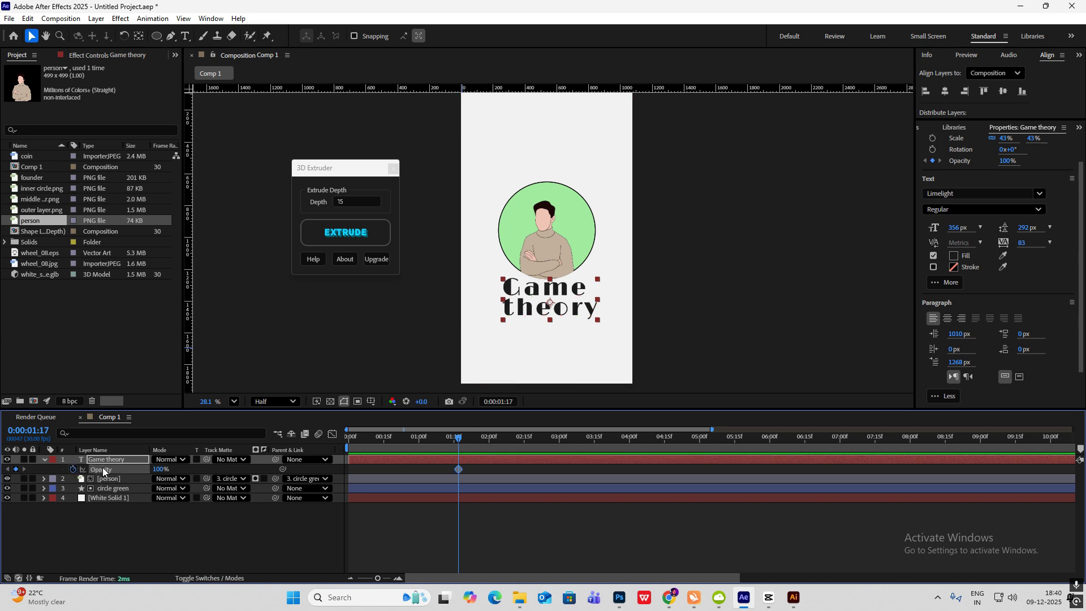
drag(458, 441, 489, 447)
drag(160, 469, 36, 467)
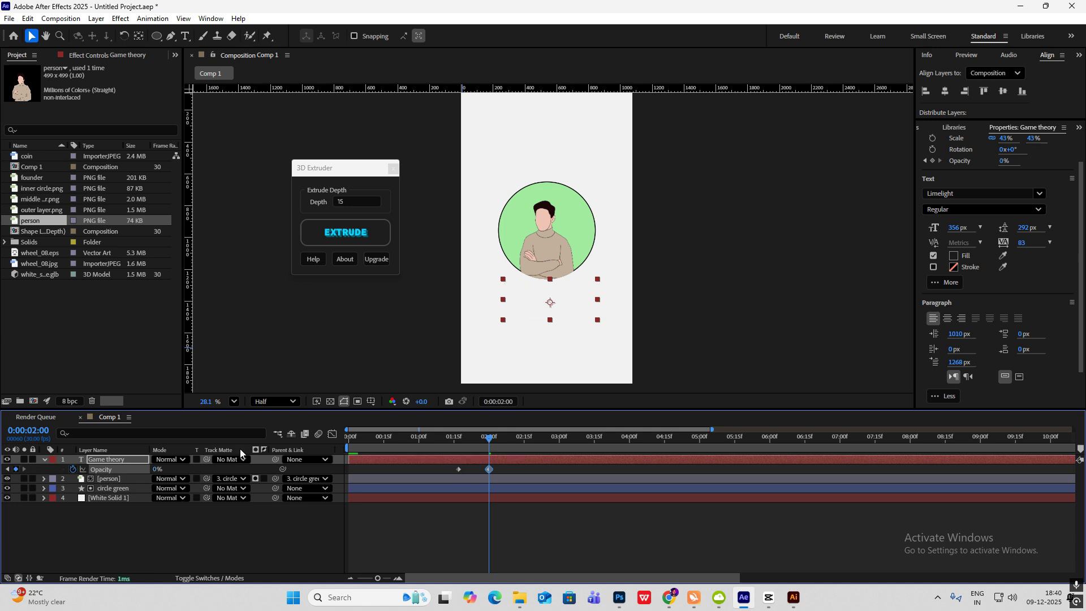
drag(489, 441, 458, 445)
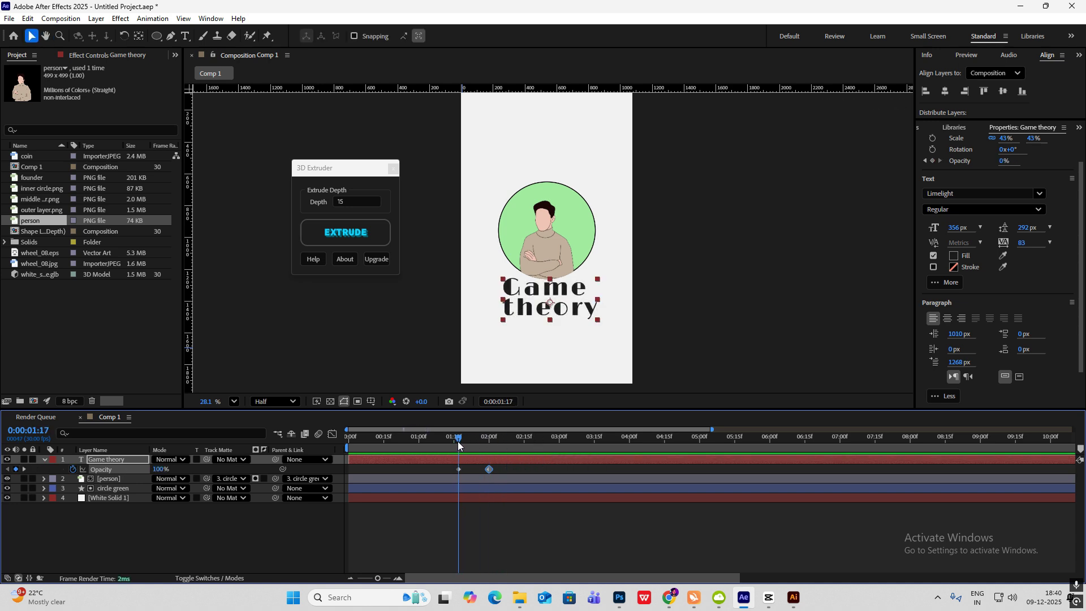
- Add a fill color keyframe to Ellipse 1 of the circle green layer at 0:00:01:17
click(135, 489)
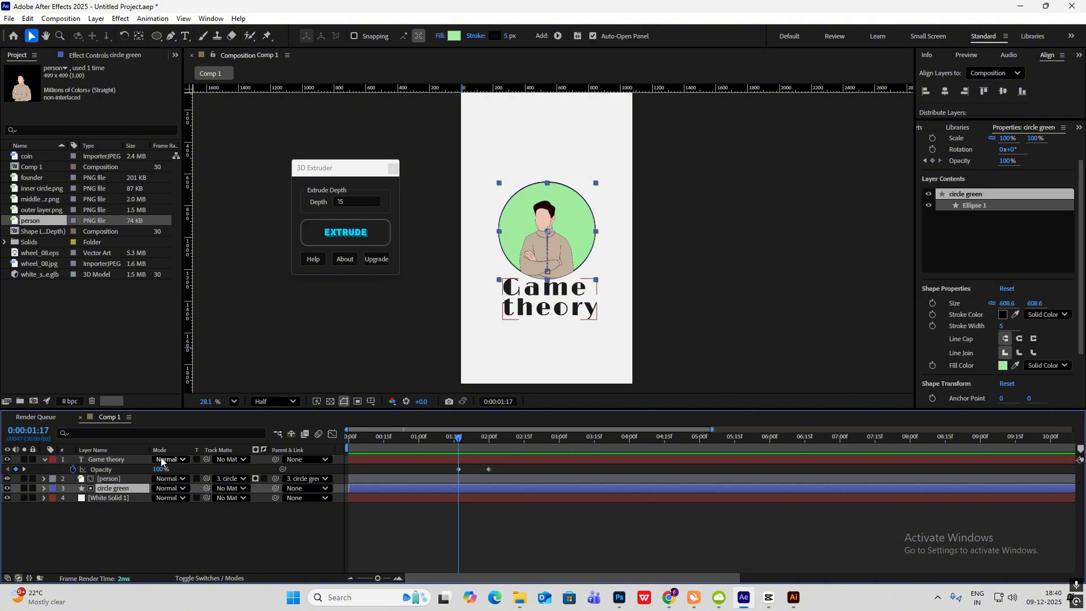
click(45, 489)
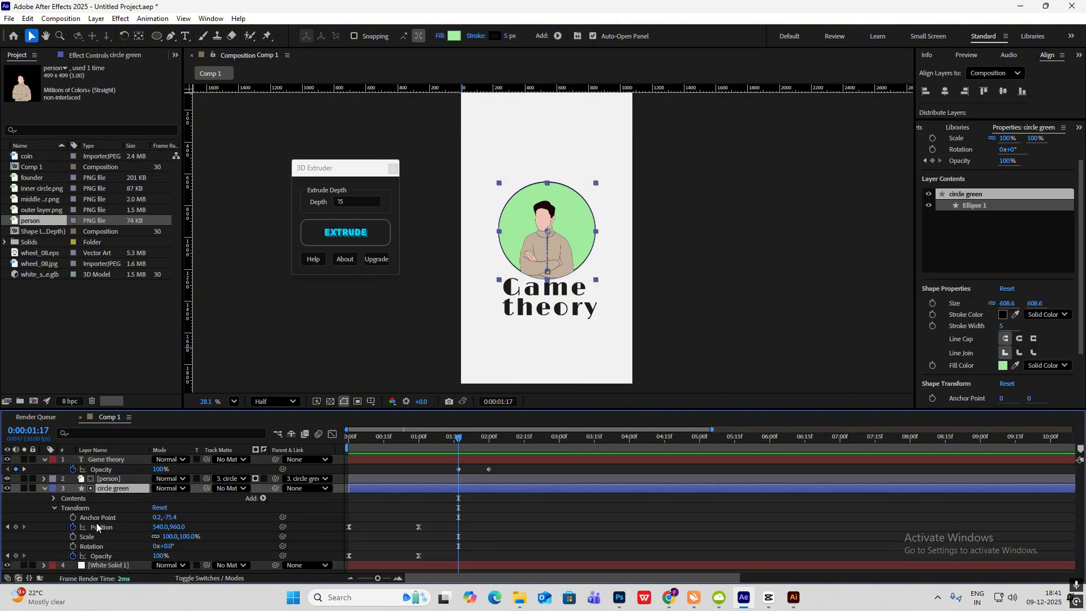
click(55, 508)
click(54, 498)
click(65, 507)
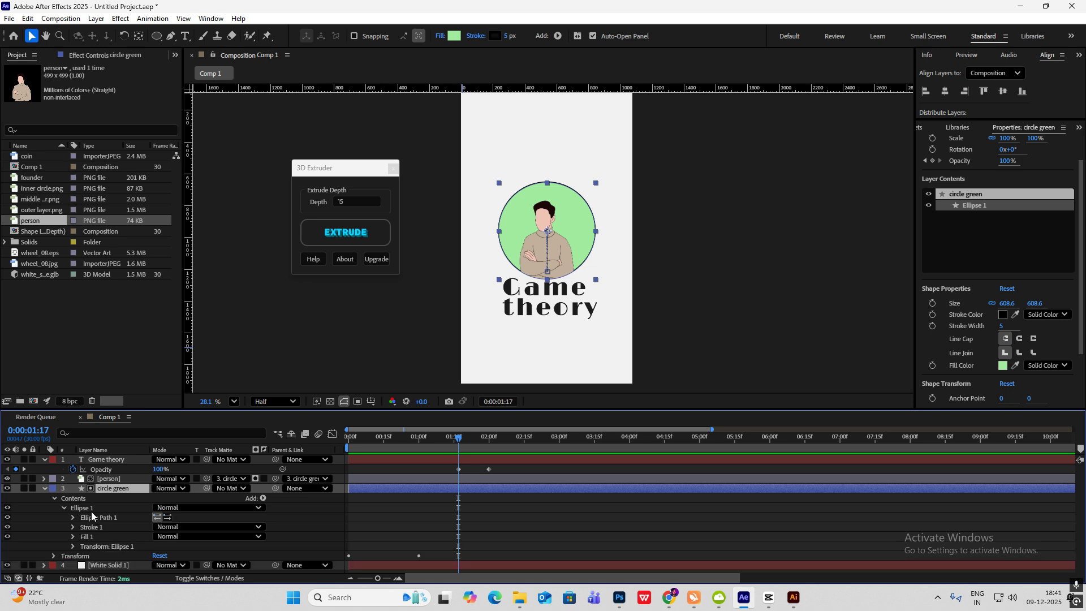
click(74, 538)
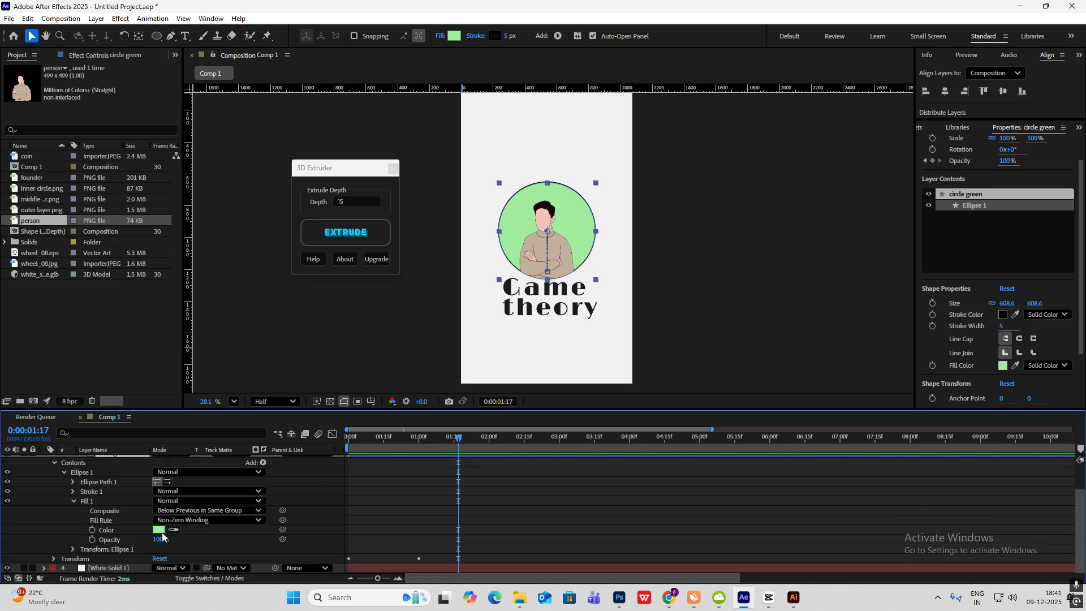
click(92, 529)
- Set the circle's fill color to a light pinkish red at 0:00:02:05 and preview the color change
drag(458, 441, 501, 458)
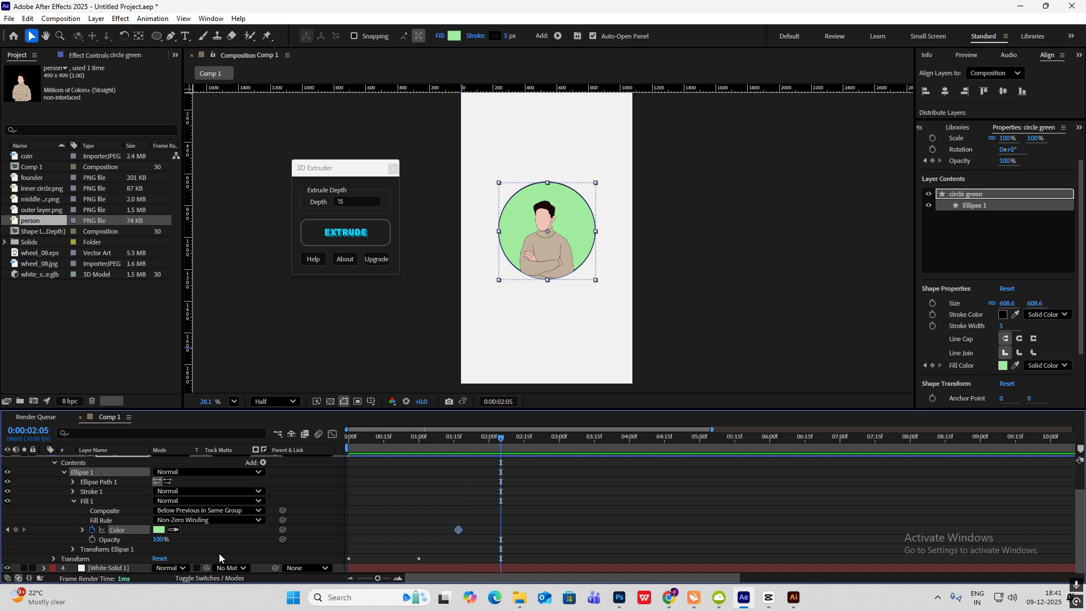
click(159, 530)
drag(573, 253, 573, 223)
click(656, 229)
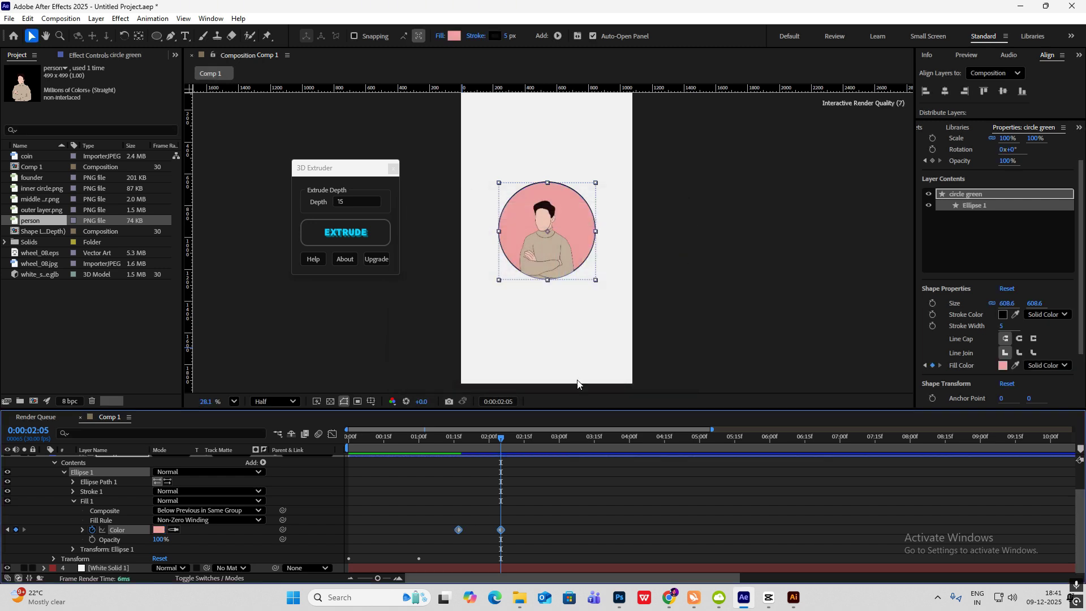
key(space)
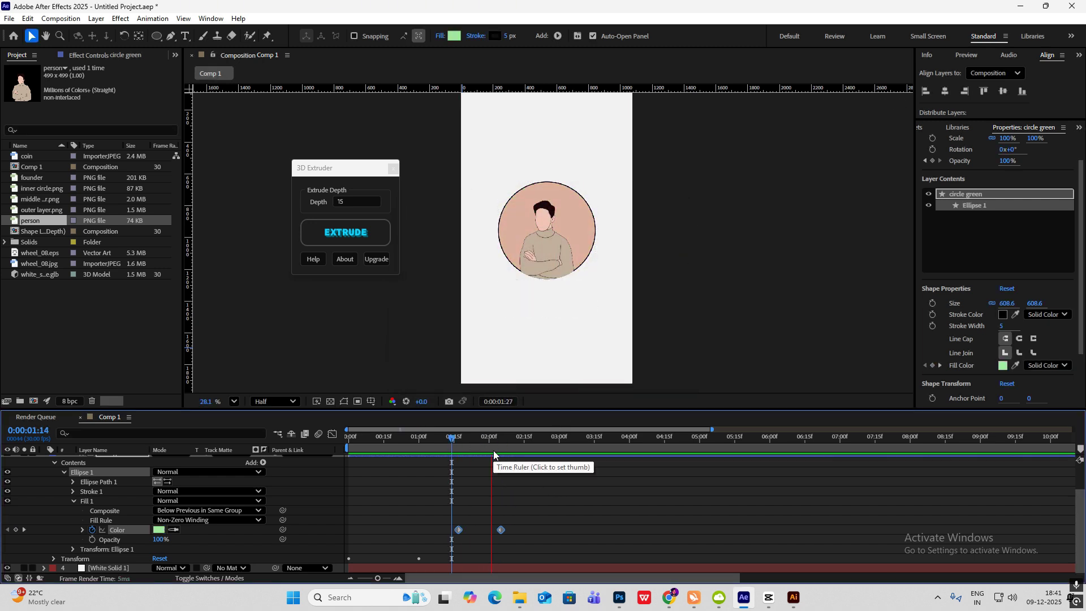
key(space)
- Shrink the circle green layer with scale keyframes of 100% at 0:00:01:17 and 59% at 0:00:02:07
drag(524, 439, 459, 444)
scroll(81, 519, up, 2)
click(44, 488)
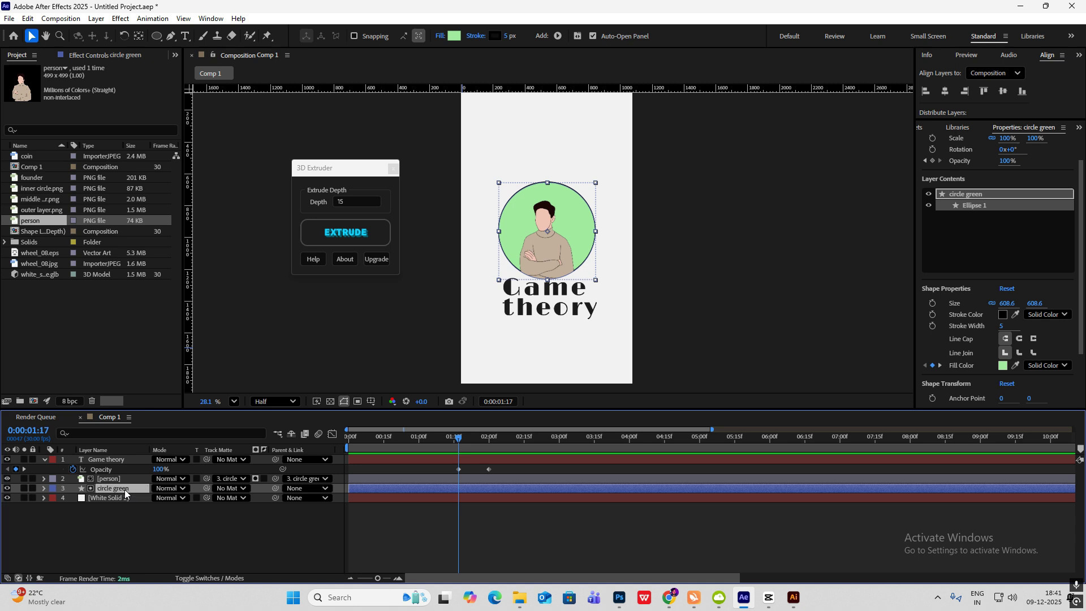
key(s)
click(73, 498)
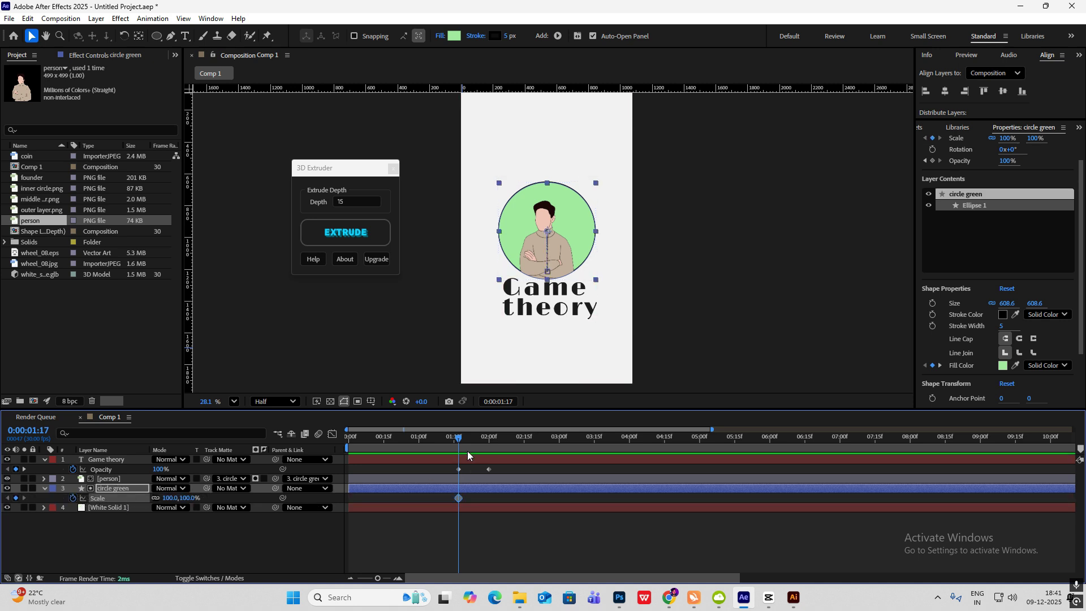
drag(458, 460, 505, 458)
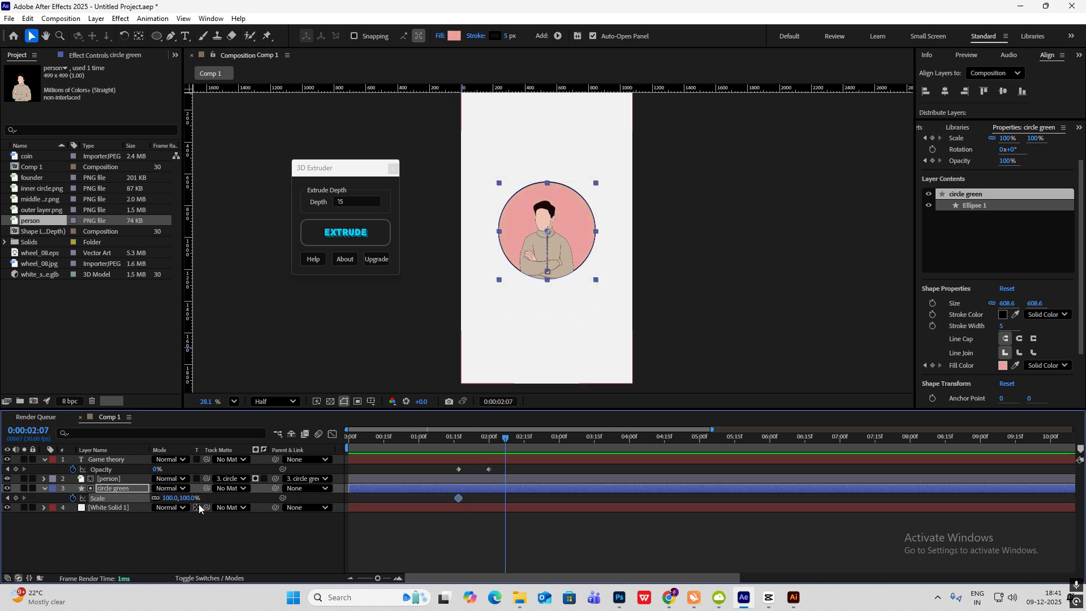
drag(193, 498, 171, 498)
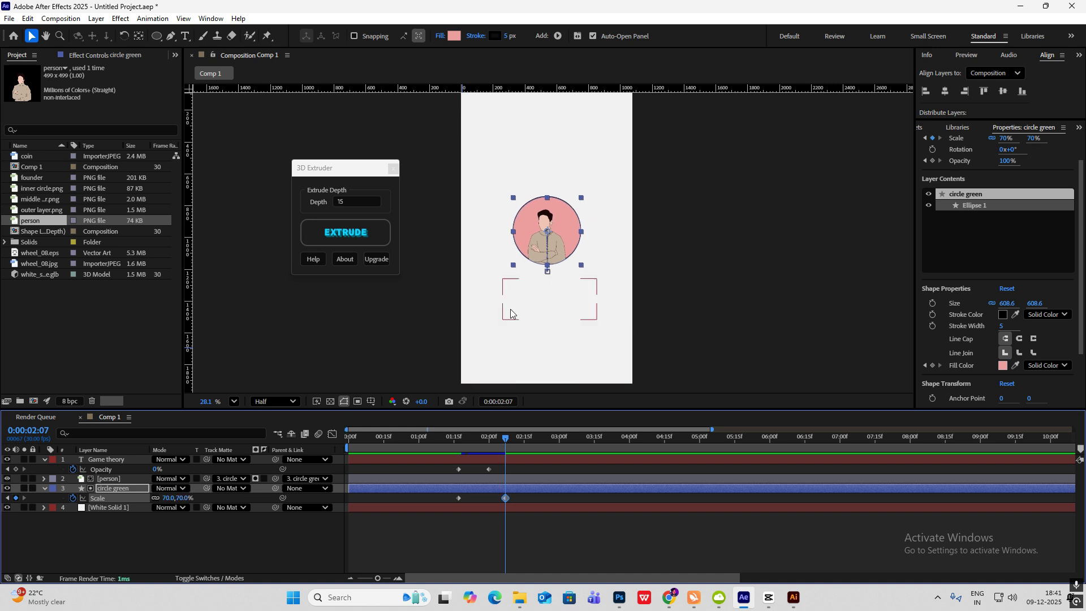
scroll(483, 337, down, 2)
- Ease the circle's scale keyframes, reshape the speed curve so it peaks early and slows towards the end, and preview it
drag(522, 496, 438, 519)
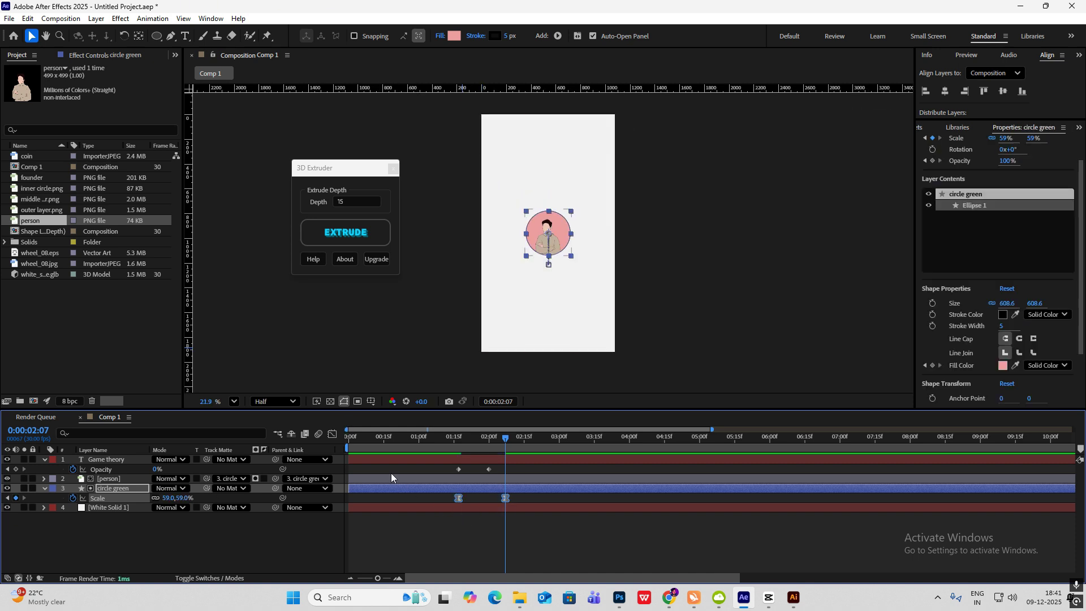
click(333, 435)
scroll(490, 486, up, 2)
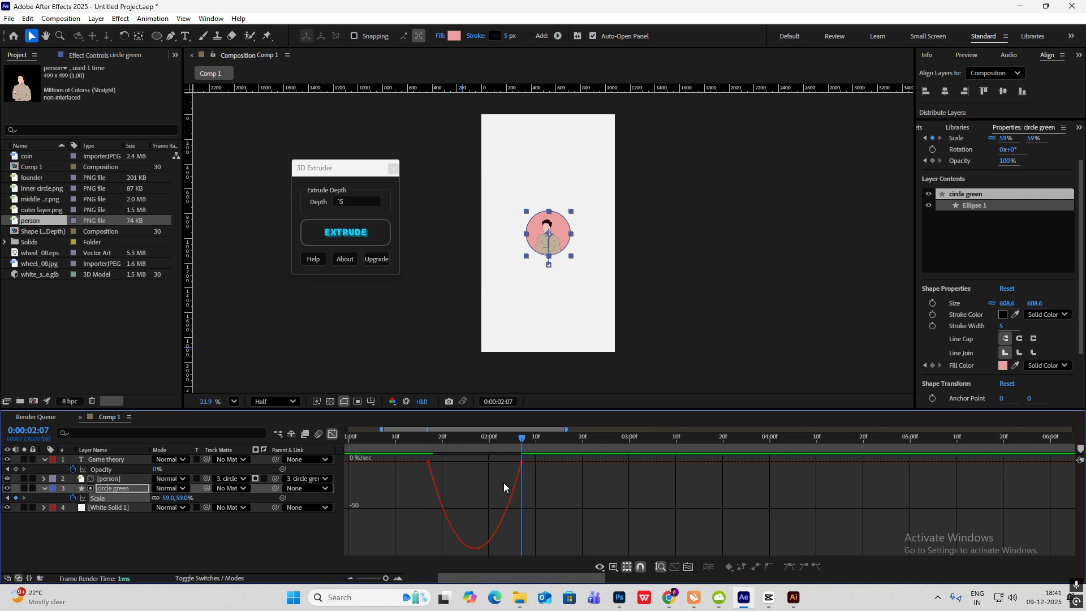
drag(535, 460, 485, 462)
key(space)
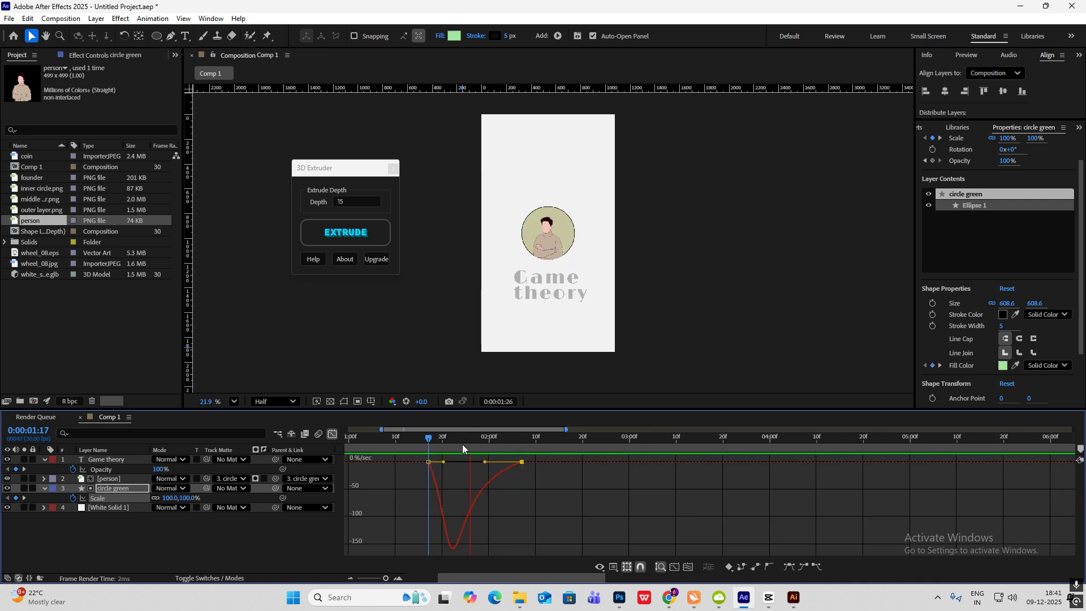
key(space)
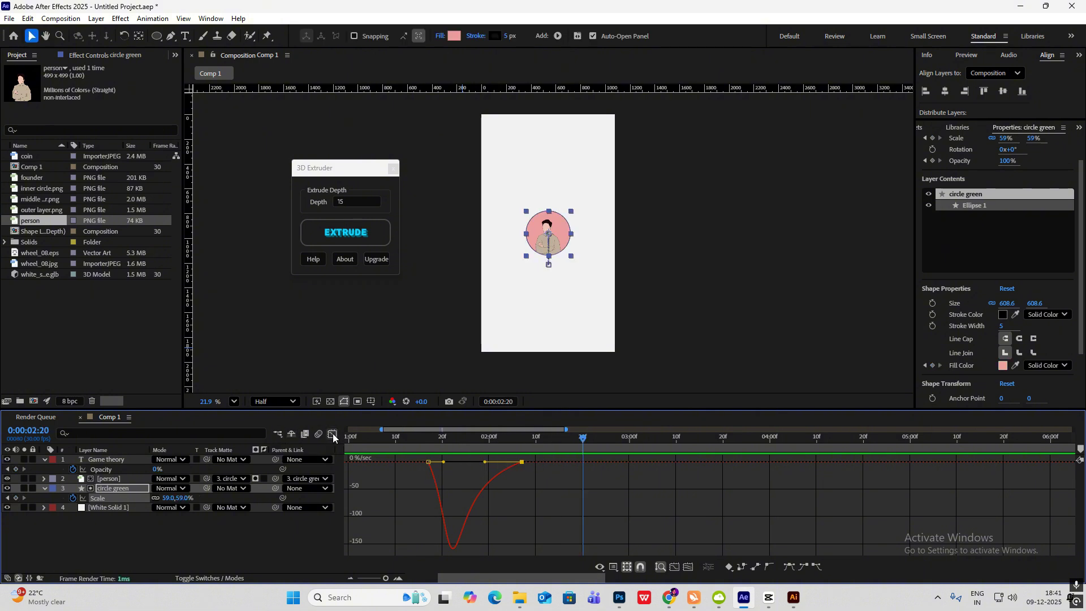
- Move the circle's final scale keyframe to about 0:00:02:19 and preview the animation from 0:00:01:17 and from the first frame
click(333, 437)
drag(517, 498, 568, 505)
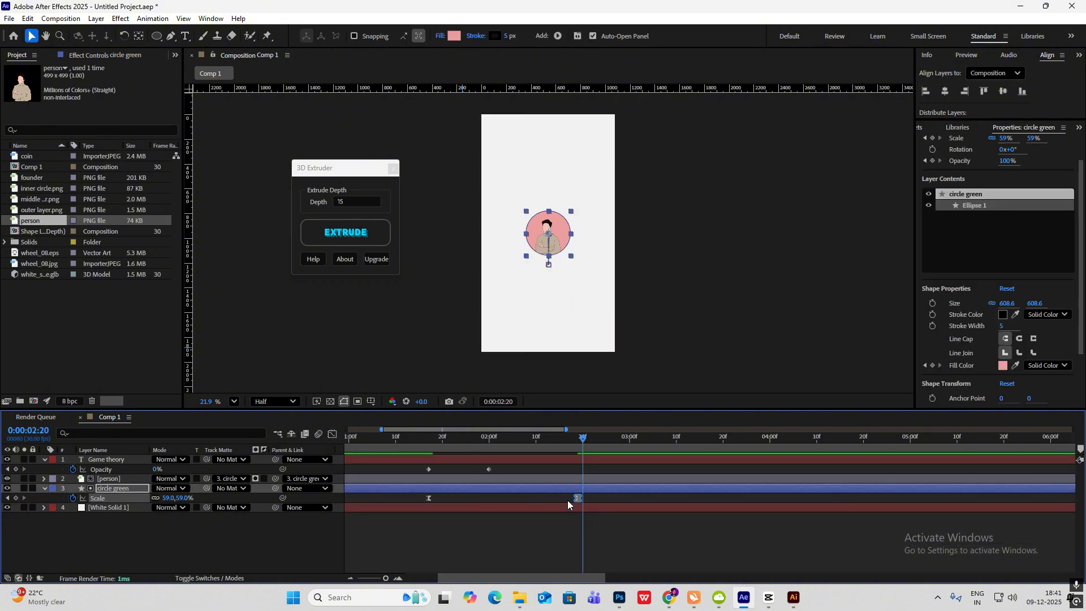
scroll(568, 505, down, 3)
drag(466, 440, 416, 439)
key(space)
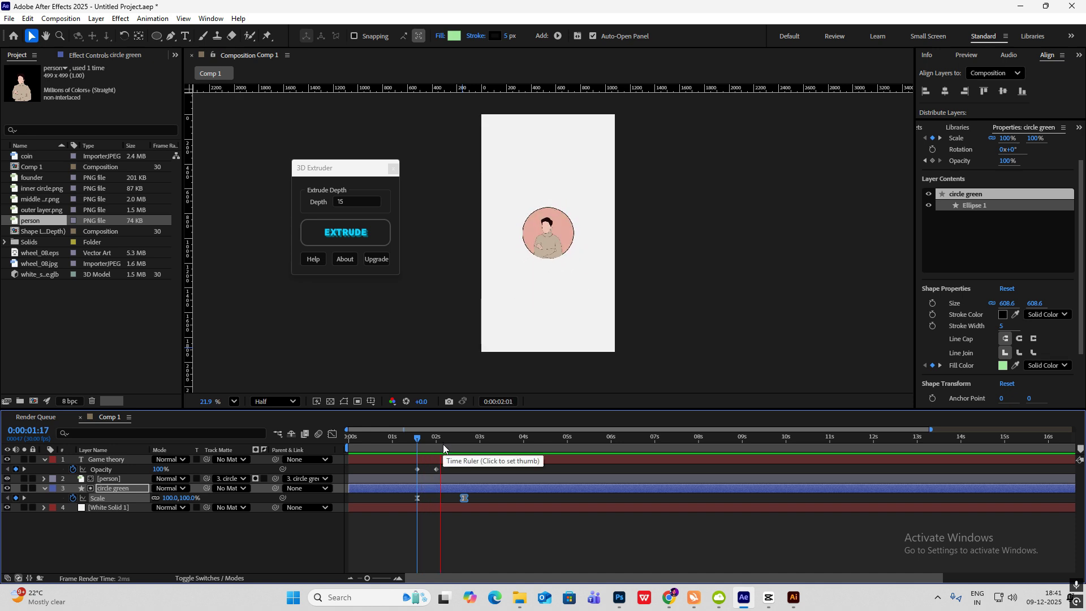
key(space)
key(Home)
key(space)
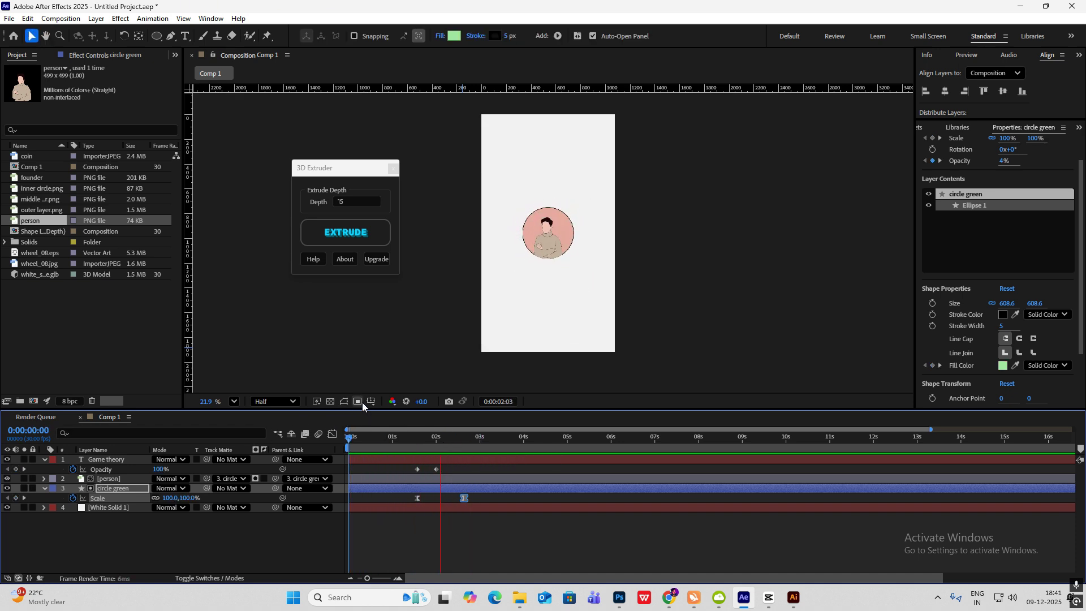
- Return to 0:00:01:17, clear the selection, and collapse the Game theory and circle green layers
drag(472, 439, 417, 440)
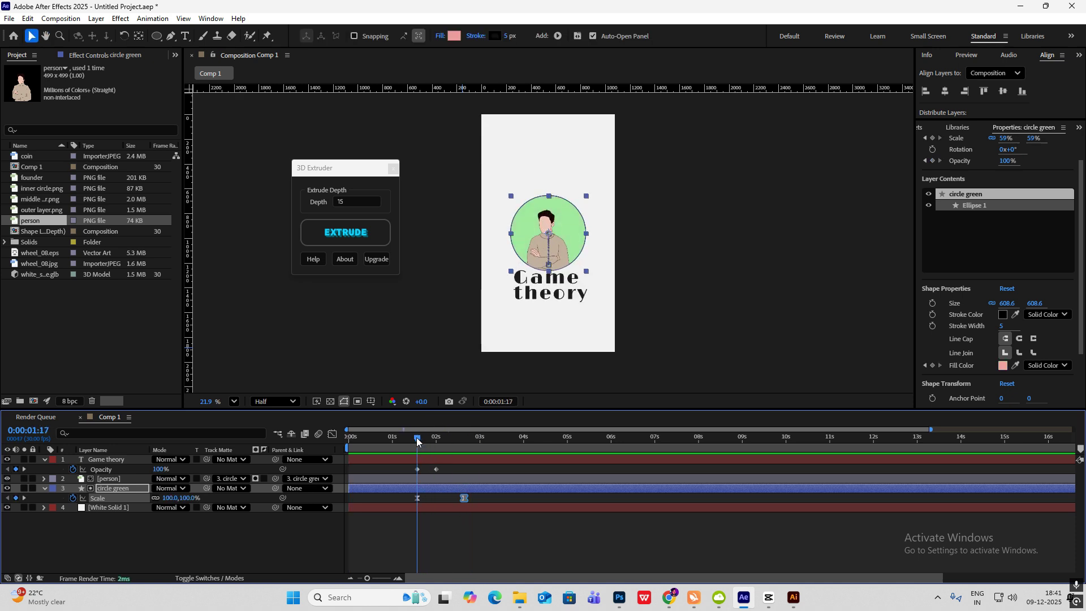
click(172, 544)
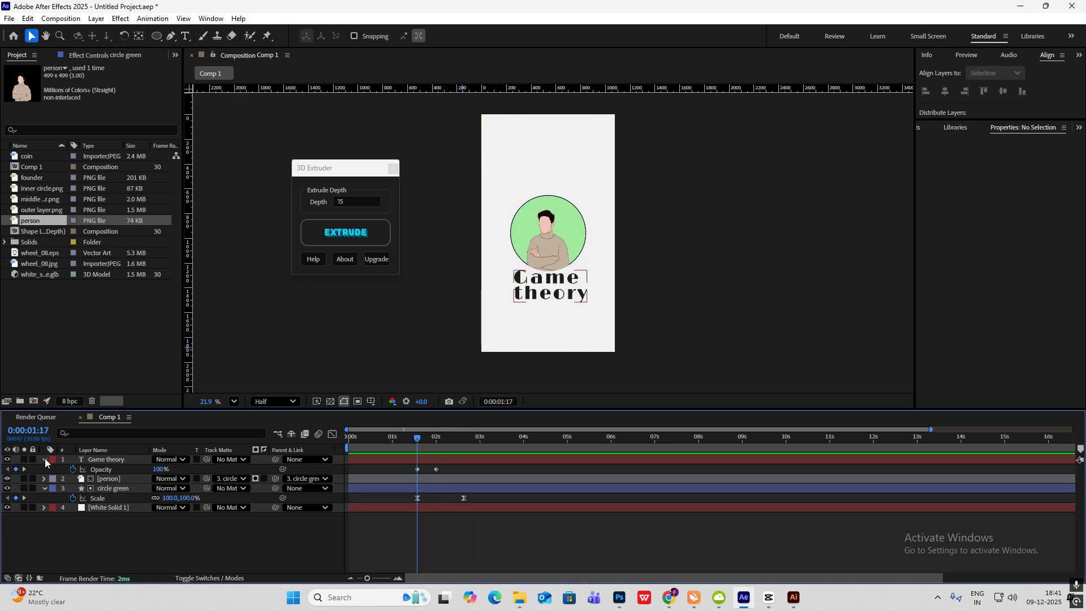
click(45, 459)
click(45, 478)
click(34, 316)
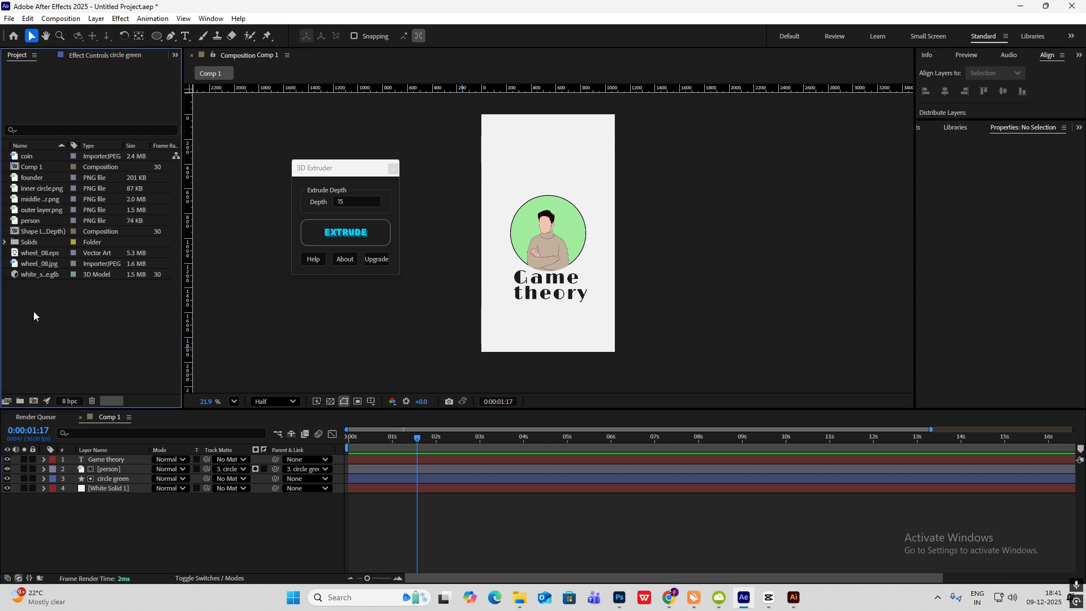
- Add middle layer.png to the top of the composition and set its scale to 11%
click(41, 190)
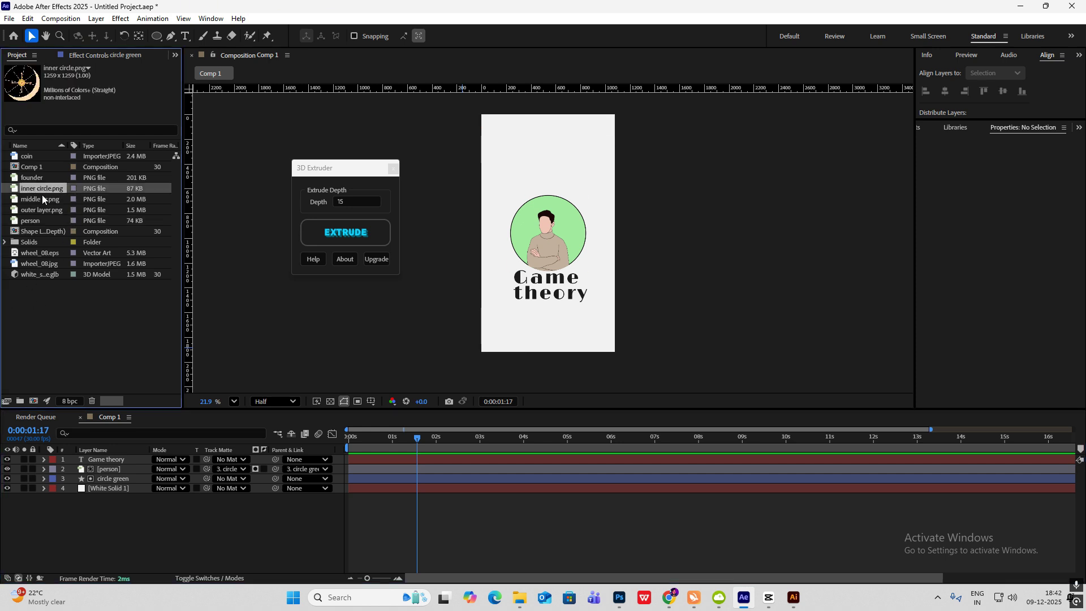
drag(37, 192, 106, 458)
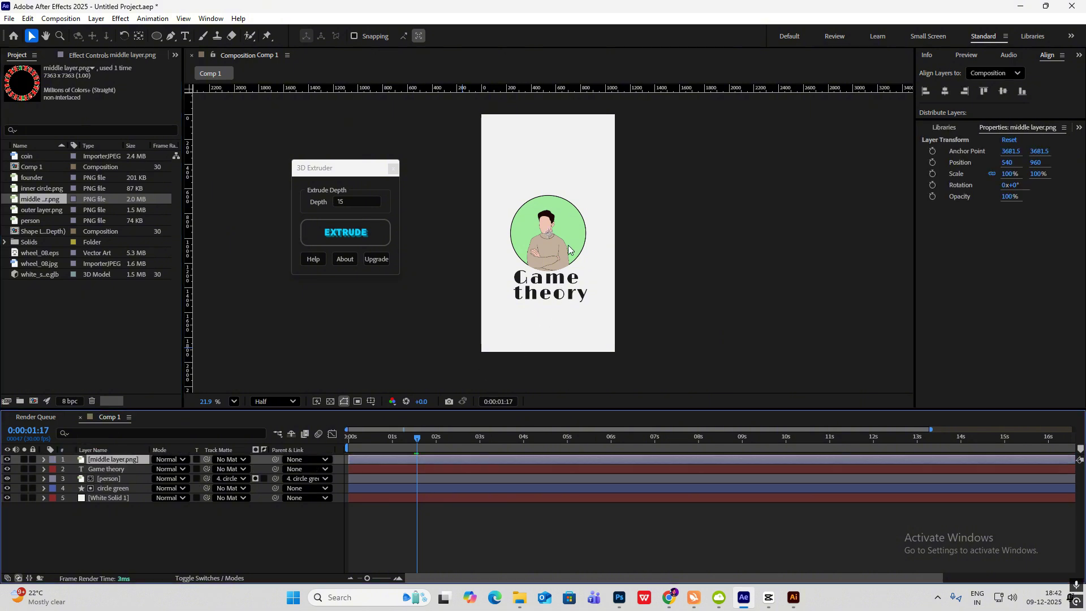
key(s)
drag(192, 471, 150, 477)
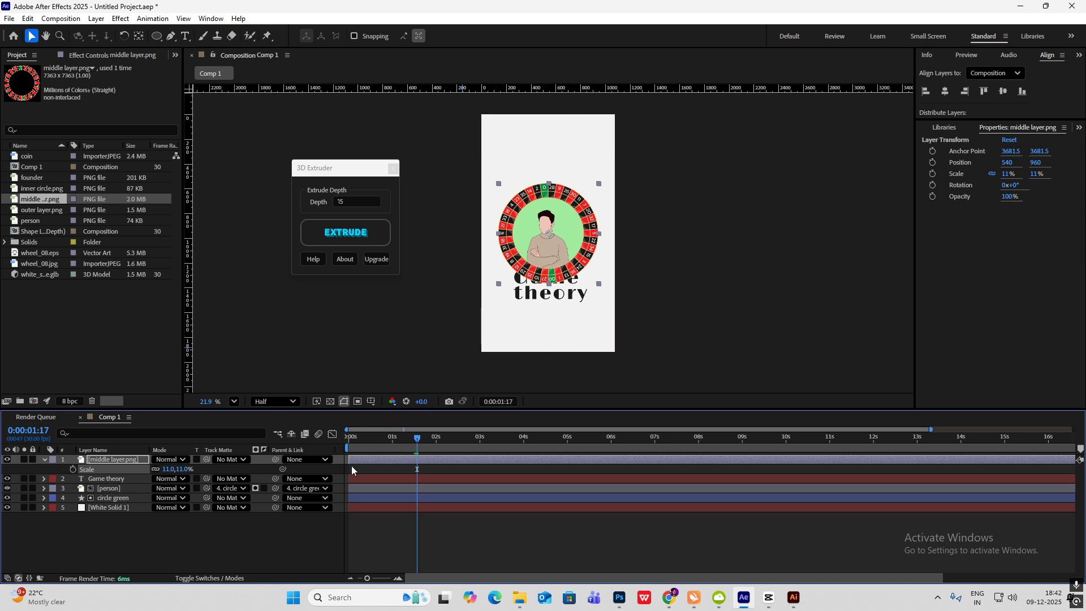
- Add outer layer.png directly beneath the middle layer and scale it down to form the wheel's outer ring
click(43, 210)
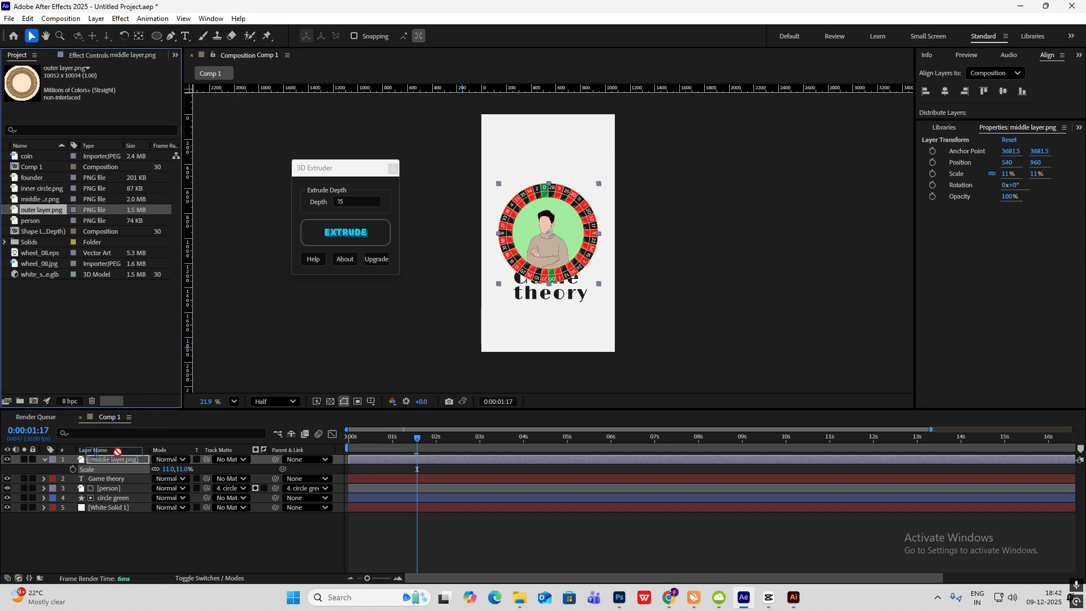
drag(111, 460, 112, 464)
key(s)
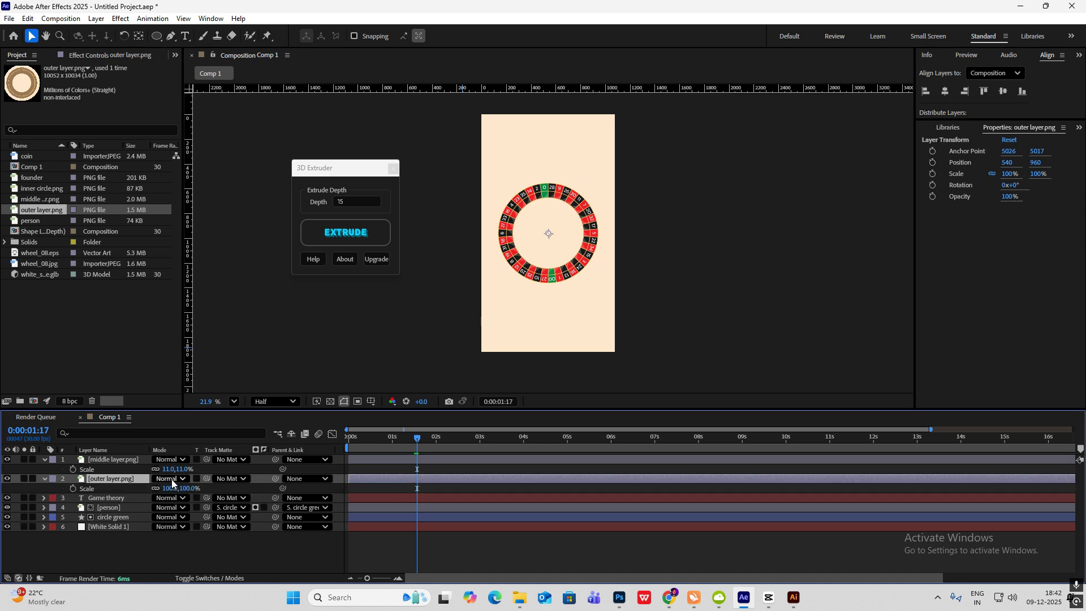
drag(193, 489, 146, 488)
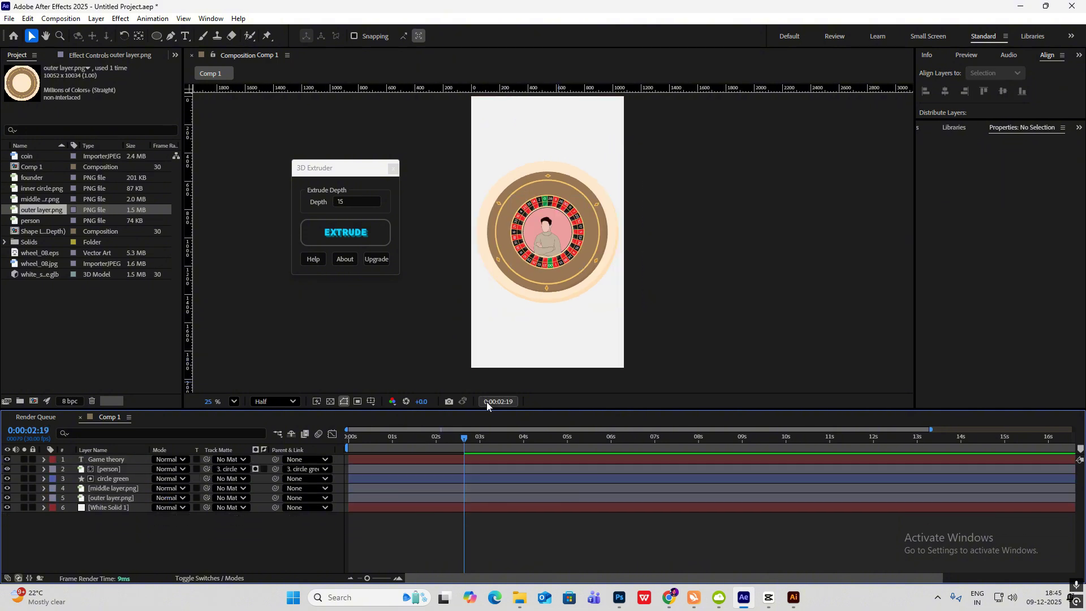
- Compare the wheel with the reference video in CapCut around 0:00:03:00, and scrub the After Effects composition back to 0:00:01:27
drag(488, 431, 463, 450)
click(768, 598)
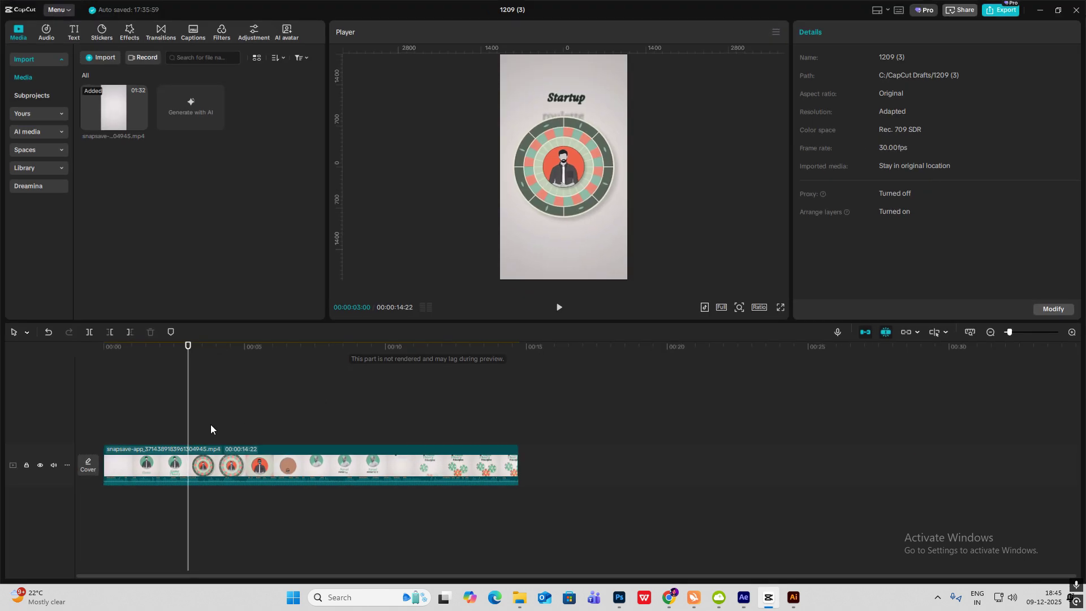
mouse_move(196, 425)
mouse_down()
mouse_move(171, 428)
mouse_move(199, 429)
mouse_up()
click(768, 597)
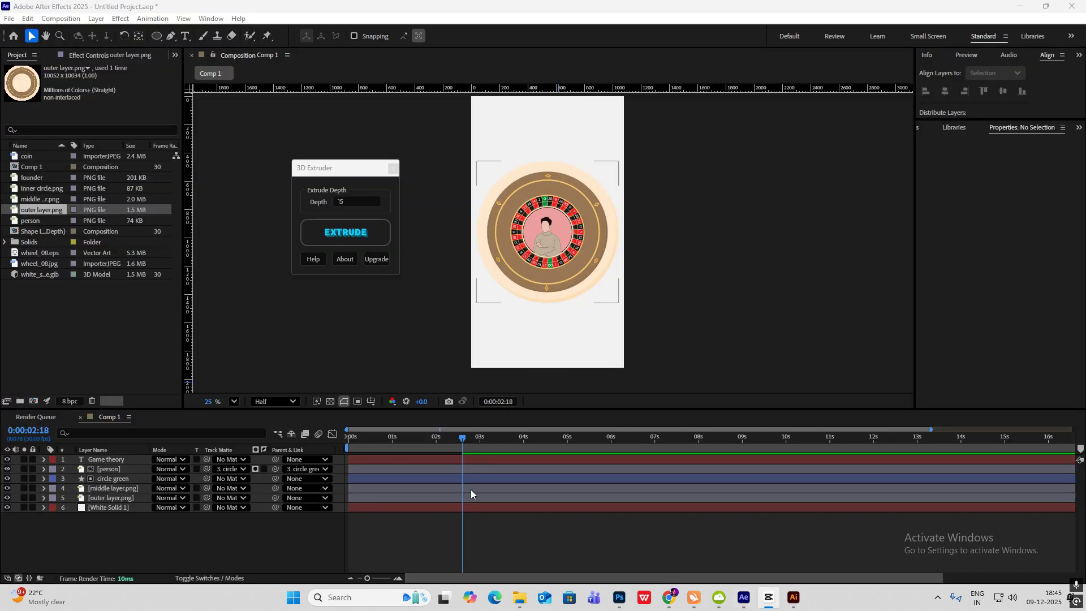
drag(453, 438, 436, 458)
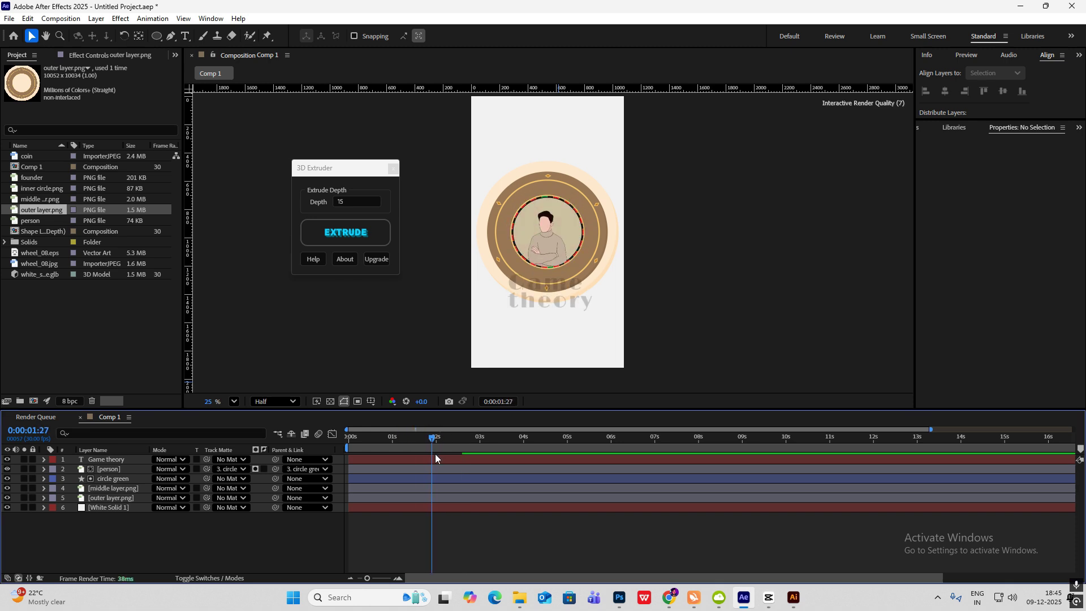
- Keyframe the opacity of the middle and outer wheel layers from 0% at 0:00:01:27 to 100% at 0:00:03:00
click(123, 489)
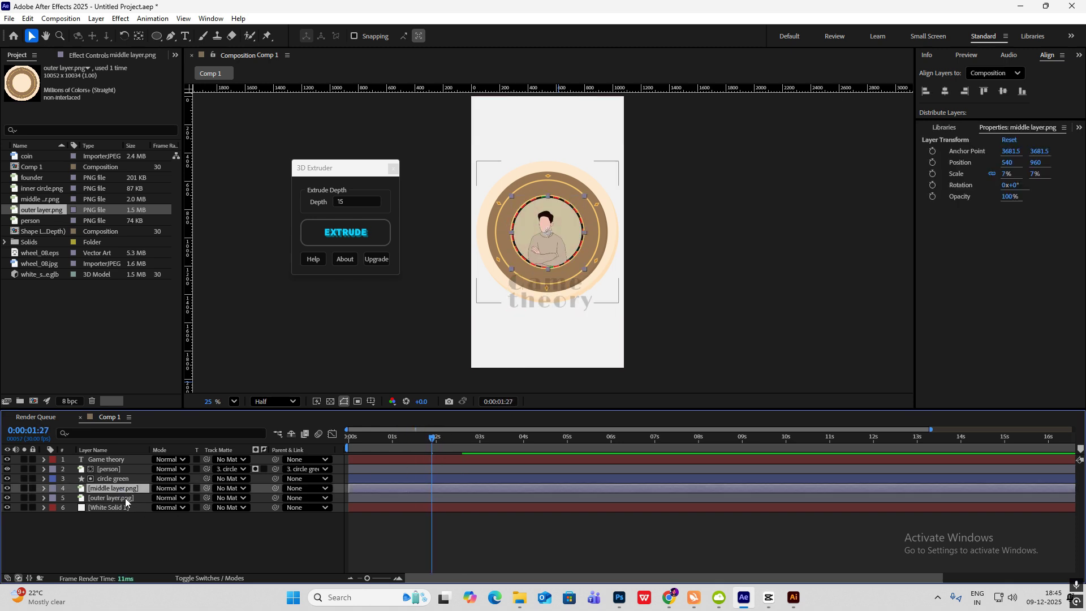
shift+click(126, 499)
key(alt+shift+t)
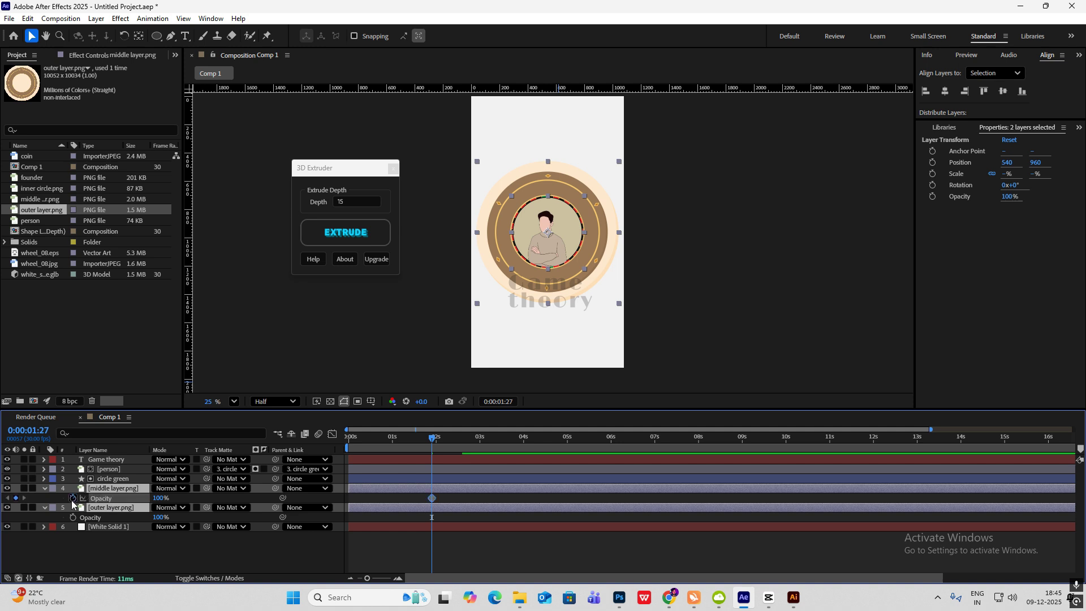
drag(433, 440, 479, 451)
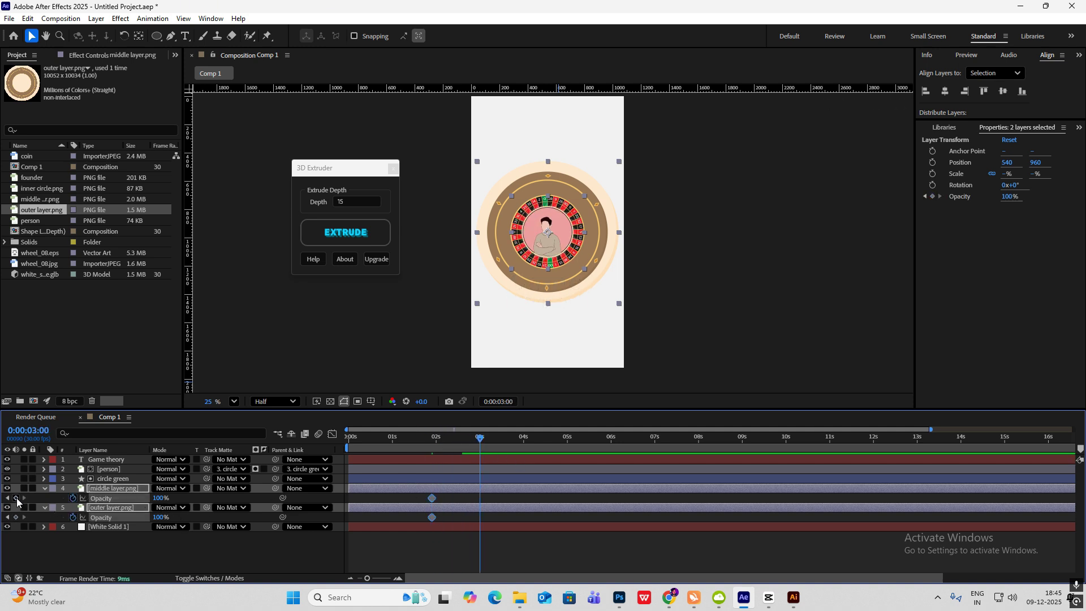
click(9, 497)
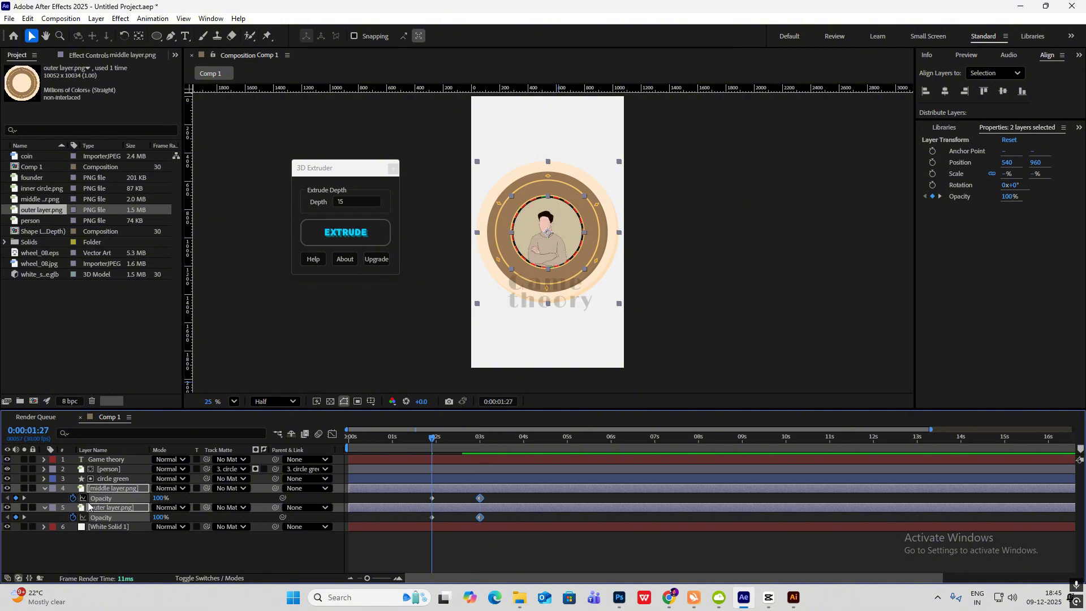
drag(158, 499, 7, 488)
- Preview the wheel's fade-in, go to a neighbouring keyframe, and check the reference video in CapCut
key(space)
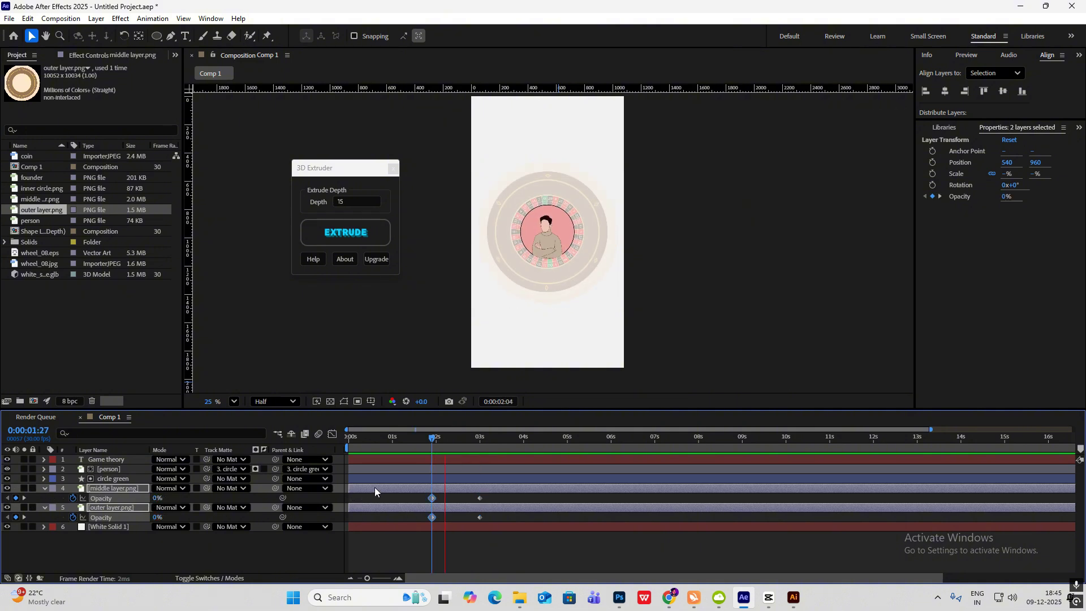
key(space)
key(j)
scroll(510, 276, down, 1)
scroll(599, 230, up, 1)
scroll(691, 236, up, 1)
click(770, 602)
click(772, 605)
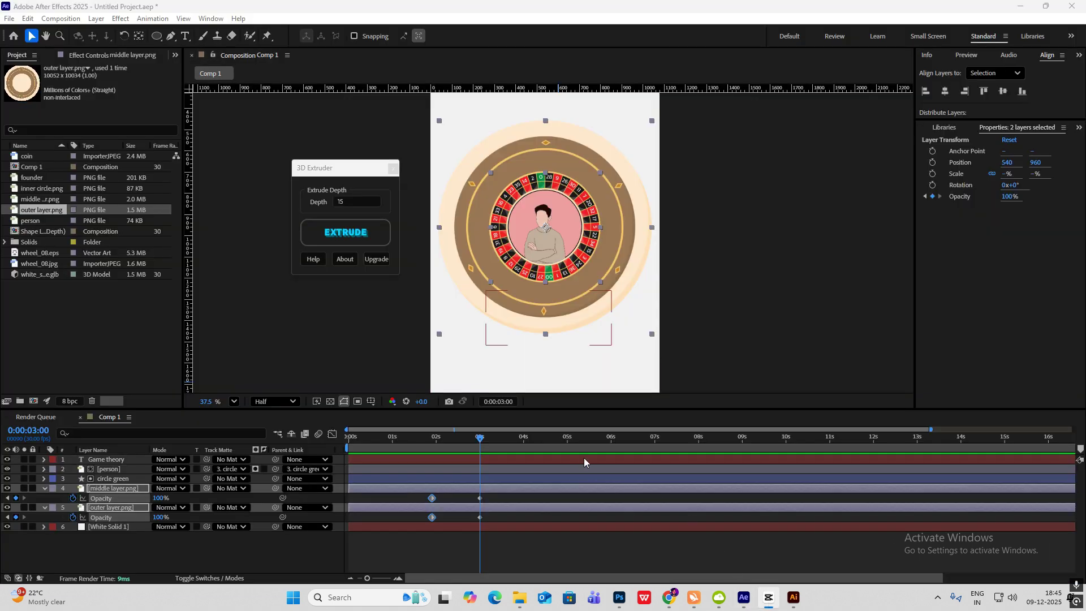
- Keyframe both wheel layers' rotation from 0° at 0:00:01:27 to 188° for the middle and -1x-110° for the outer at 0:00:04:00
drag(480, 439, 431, 451)
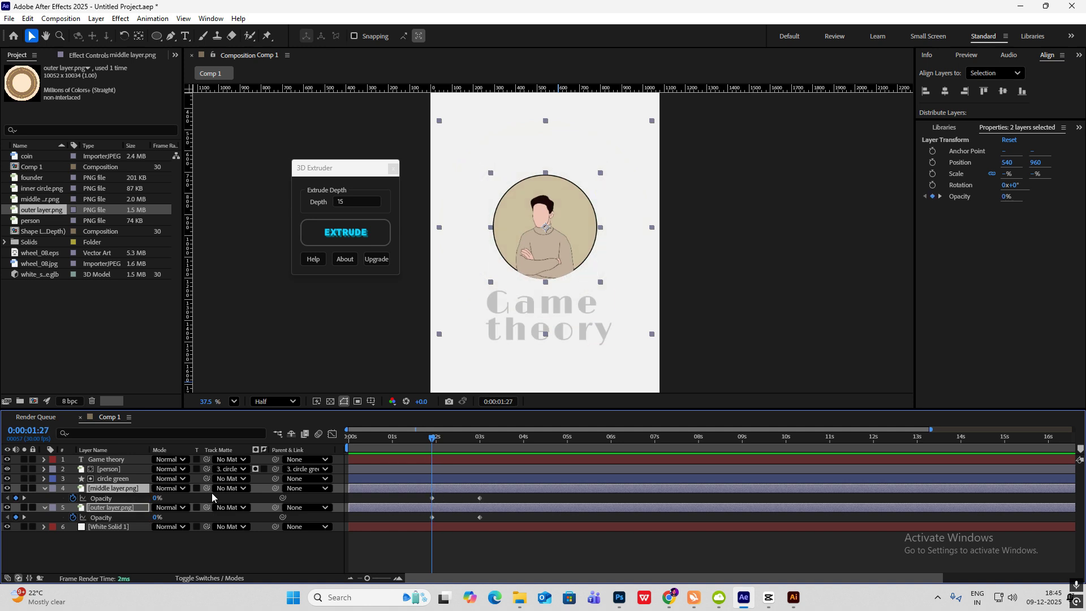
key(alt+shift+r)
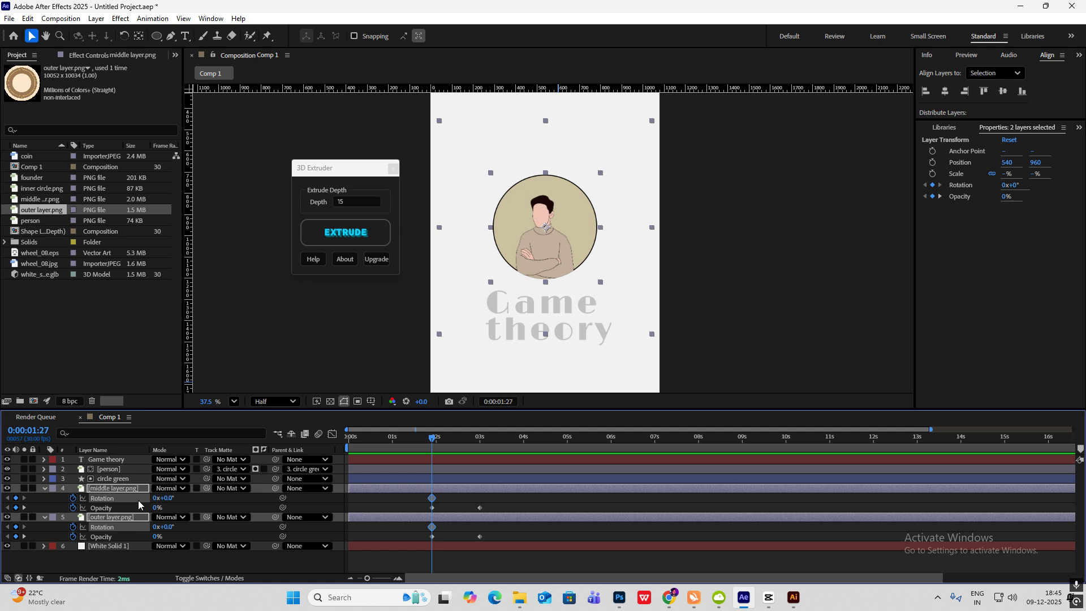
drag(432, 439, 524, 460)
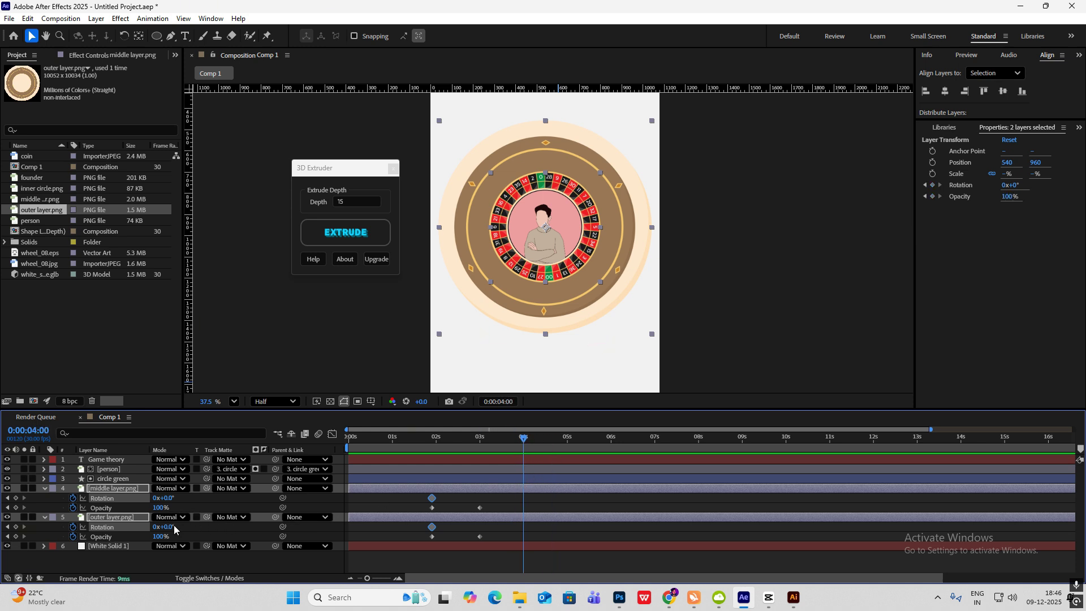
click(188, 507)
click(141, 497)
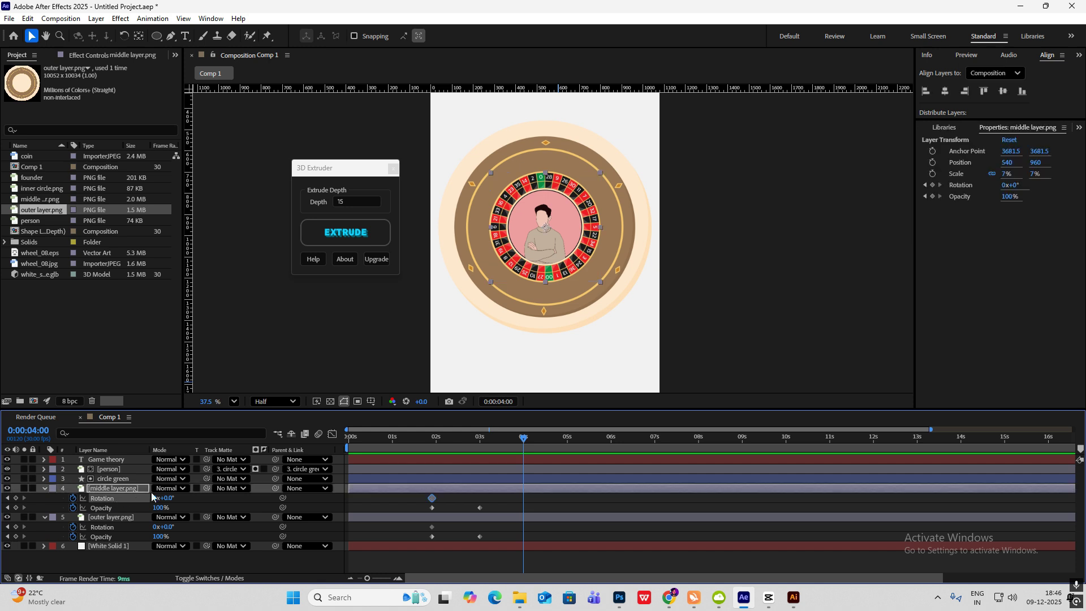
drag(169, 502, 364, 509)
drag(169, 527, 0, 537)
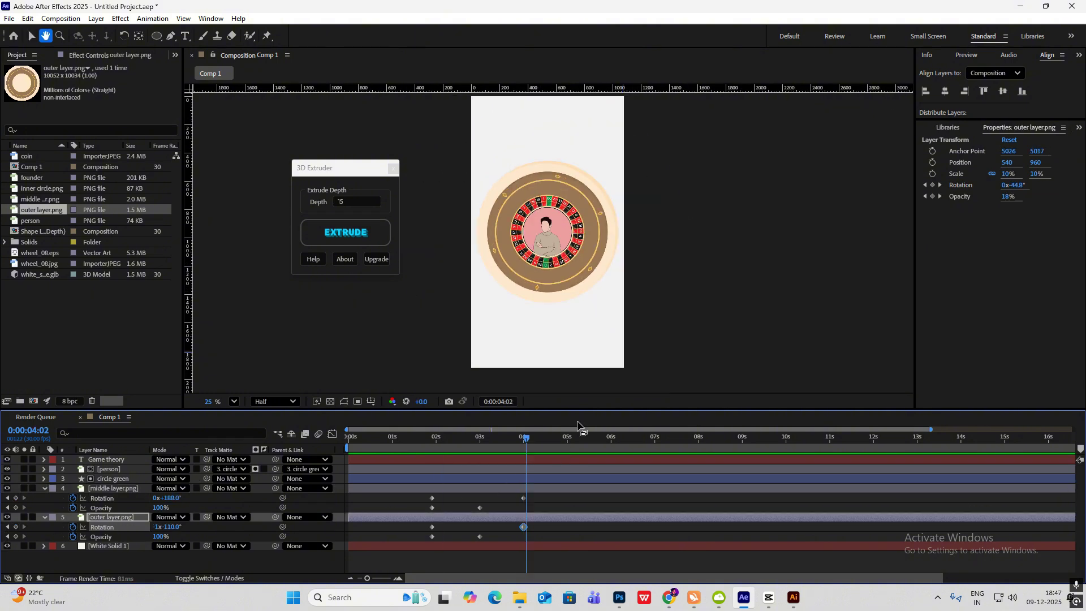
key(space)
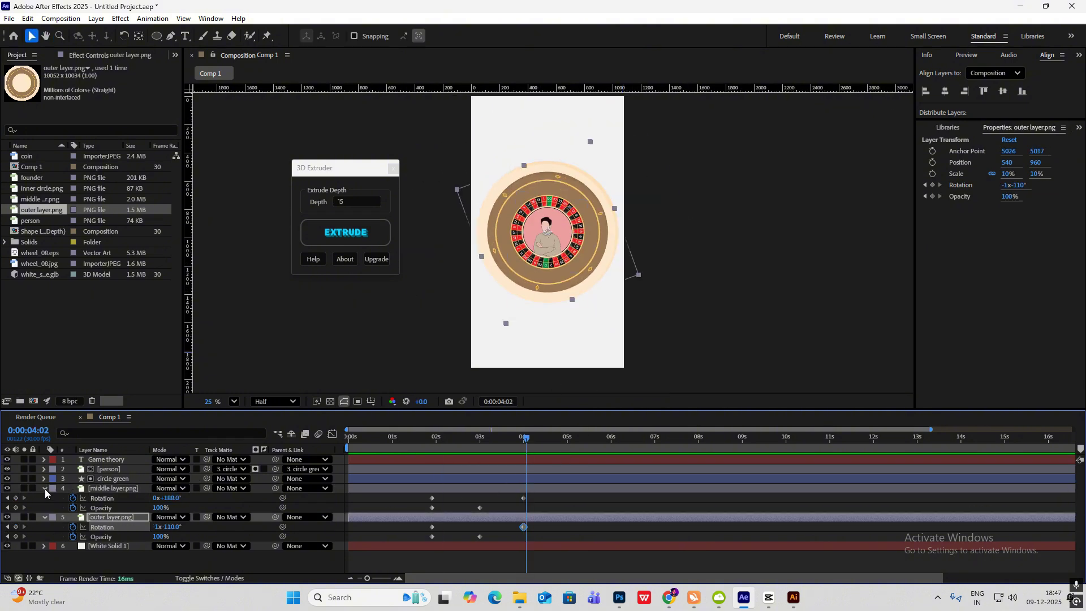
- Collapse the middle and outer wheel layers and clear the selection
click(45, 490)
click(45, 498)
click(53, 534)
scroll(594, 272, down, 1)
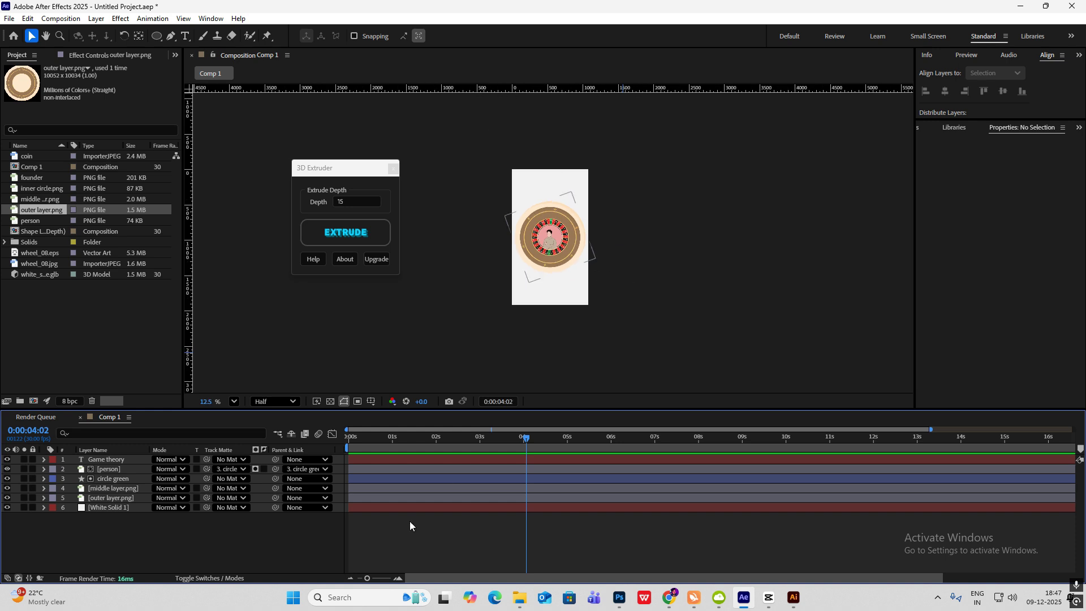
- Add an adjustment layer to the composition and rename it blur
right_click(154, 548)
mouse_move(192, 403)
click(339, 495)
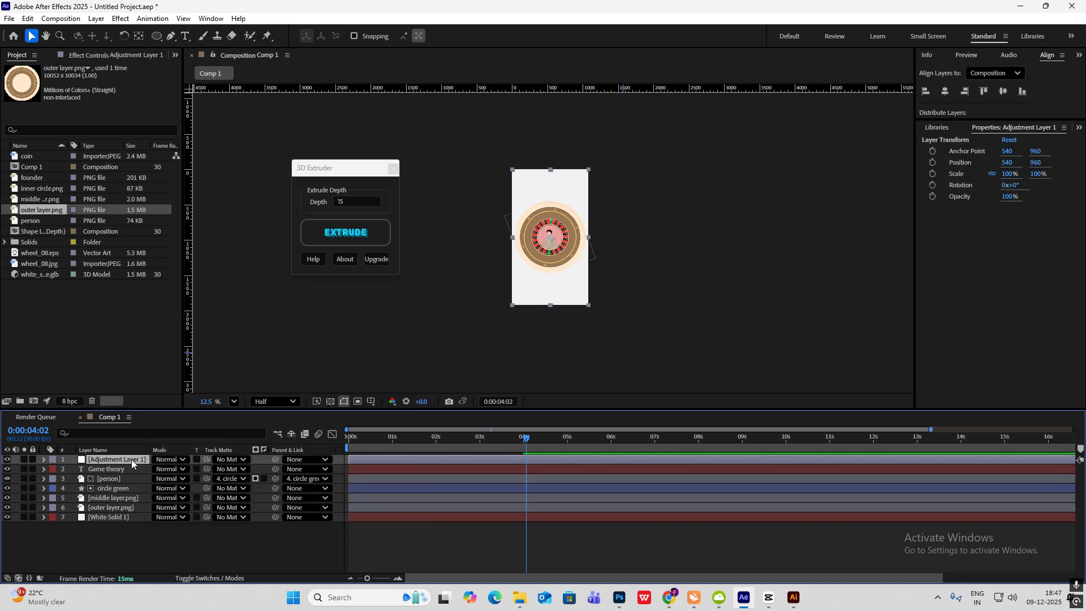
key(Return)
text(blur)
click(218, 561)
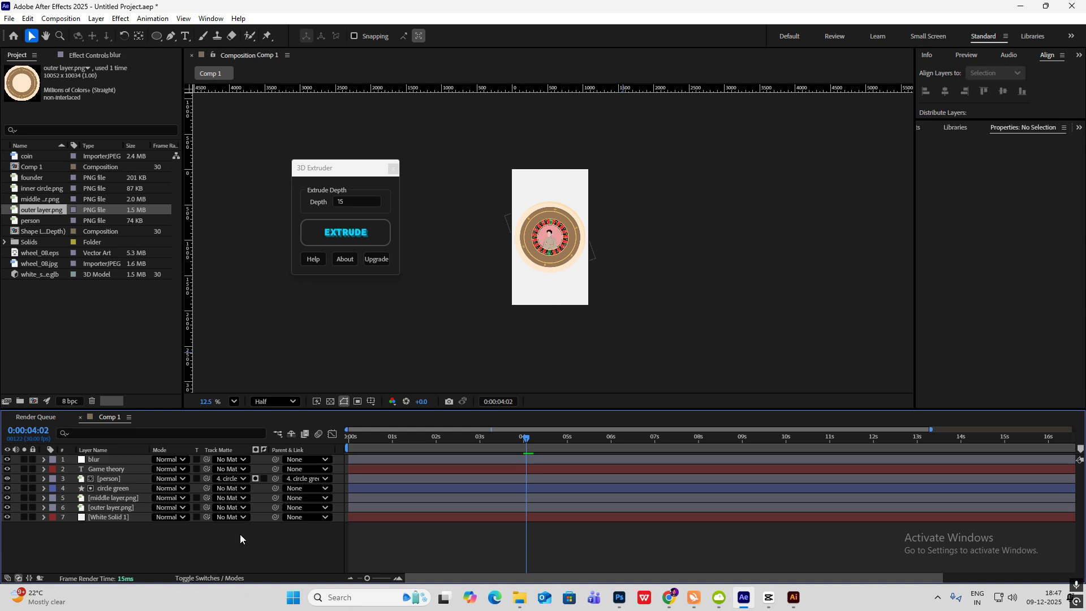
- Find the Gaussian Blur (Legacy) effect and apply it to the blur adjustment layer
click(932, 128)
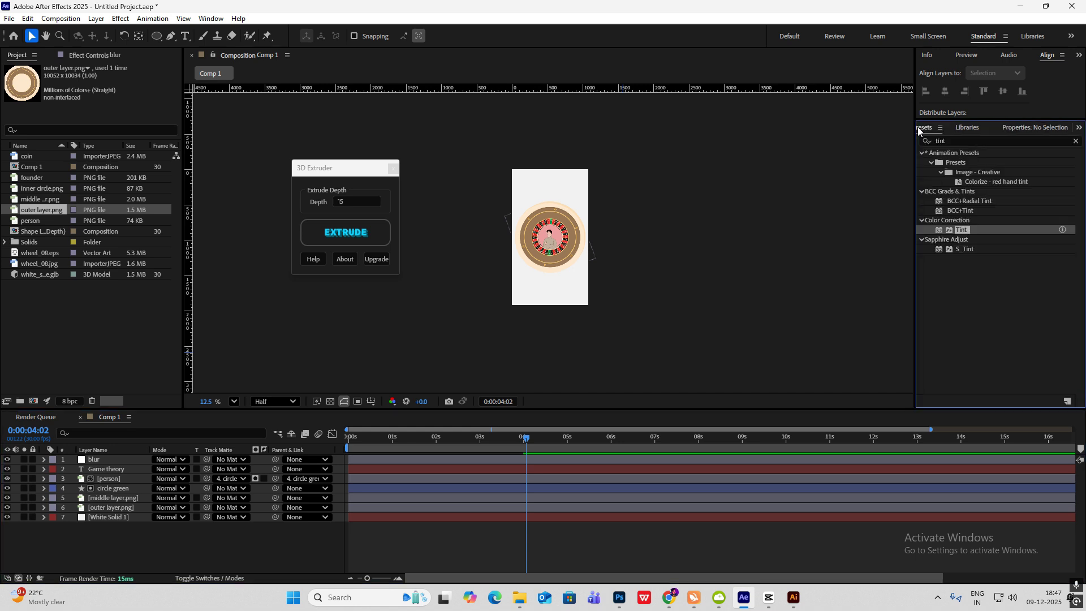
click(964, 139)
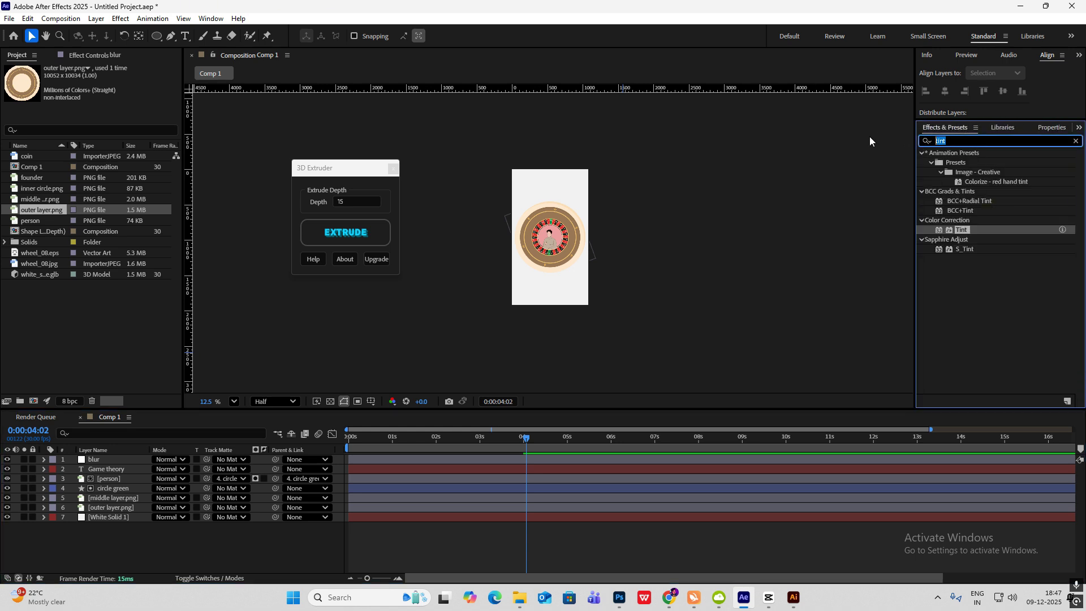
text(gau)
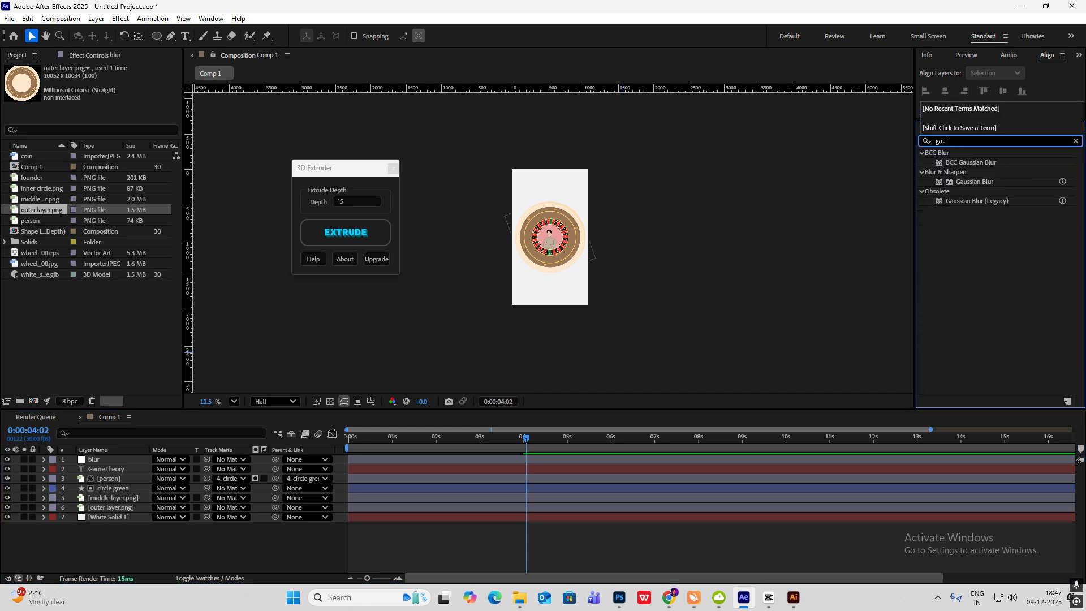
drag(974, 200, 124, 459)
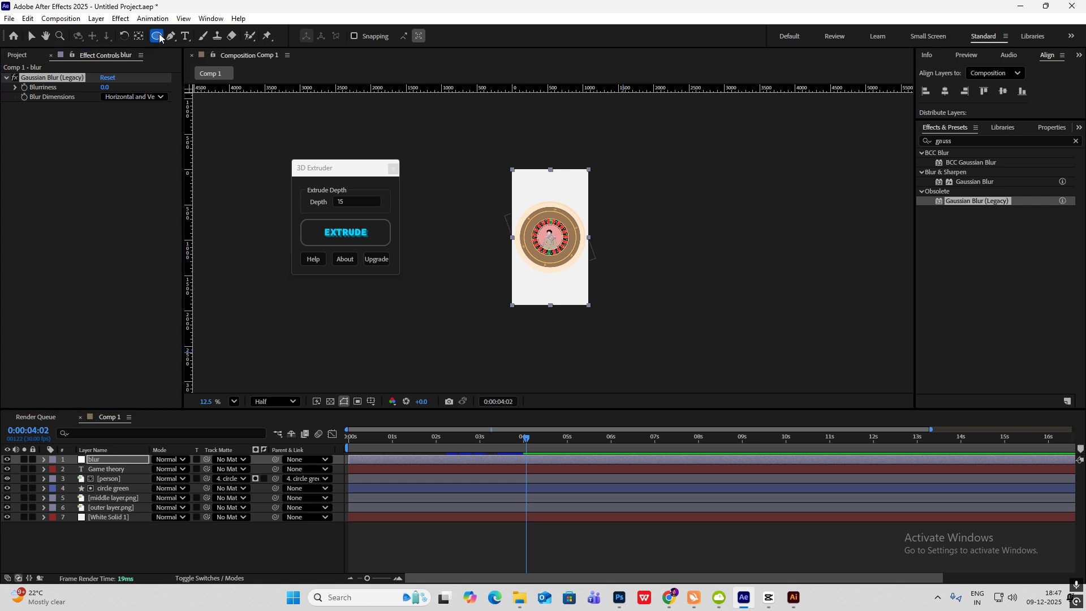
- Add a full-frame elliptical mask to the blur layer, invert it, and increase its feather
double_click(156, 36)
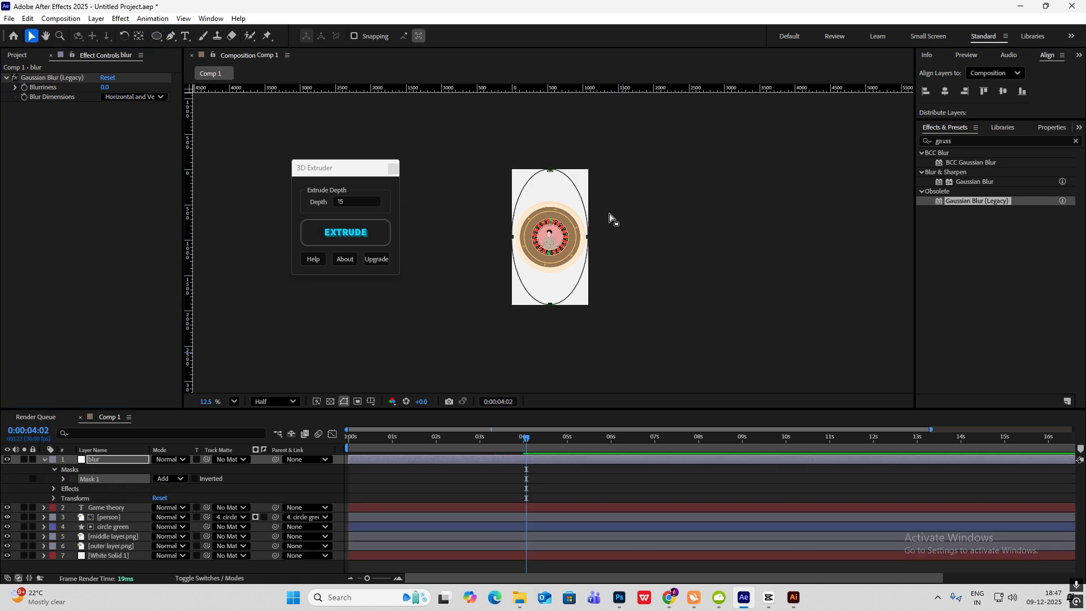
scroll(609, 218, up, 3)
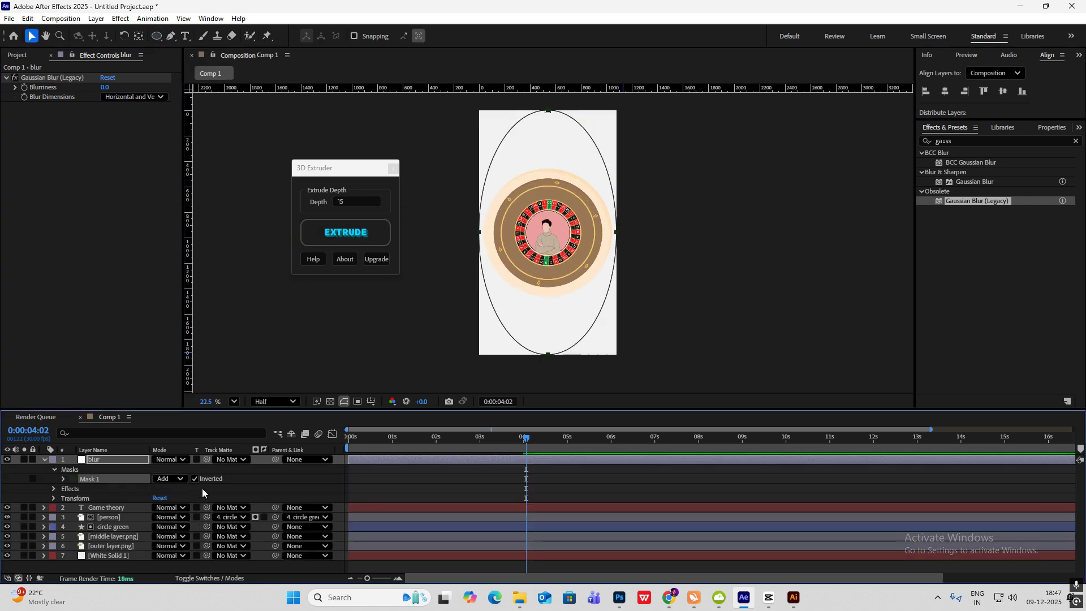
click(64, 478)
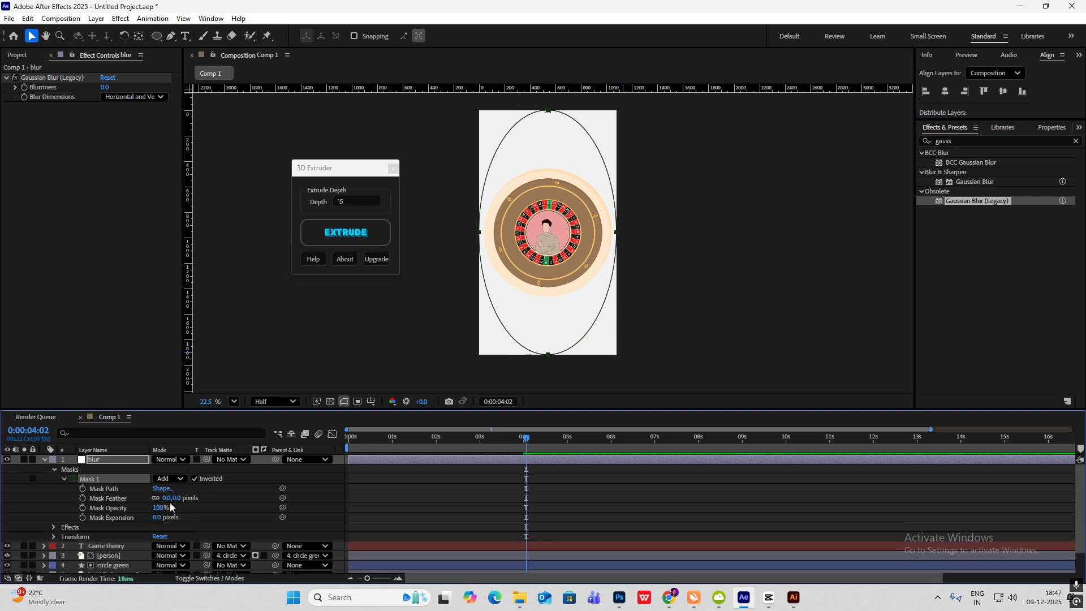
drag(170, 497, 257, 499)
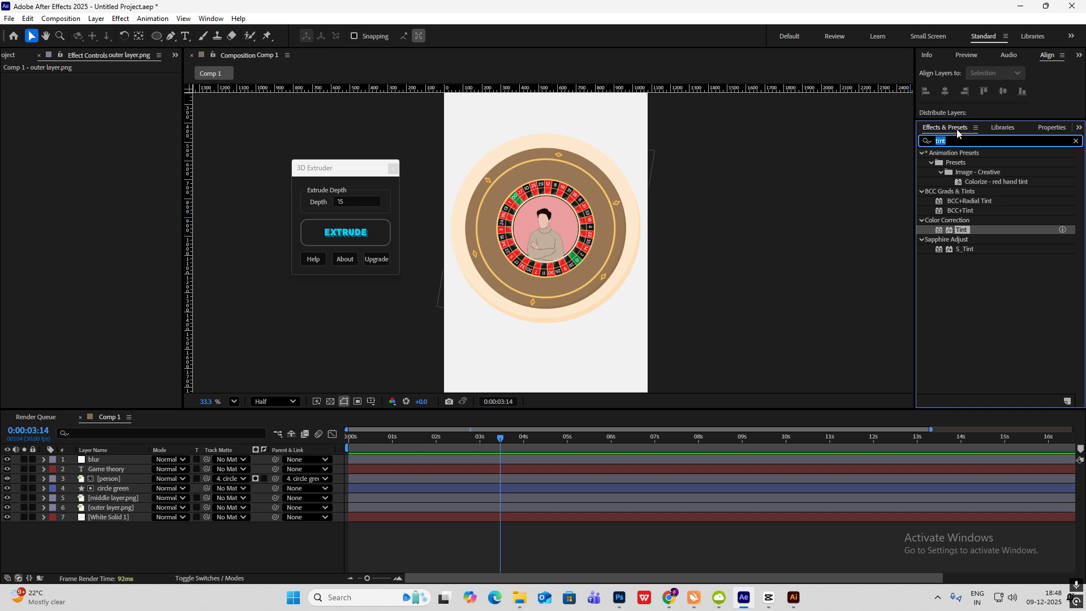
- Find the Brightness & Contrast effect and apply it to the outer wheel layer
text(brightn)
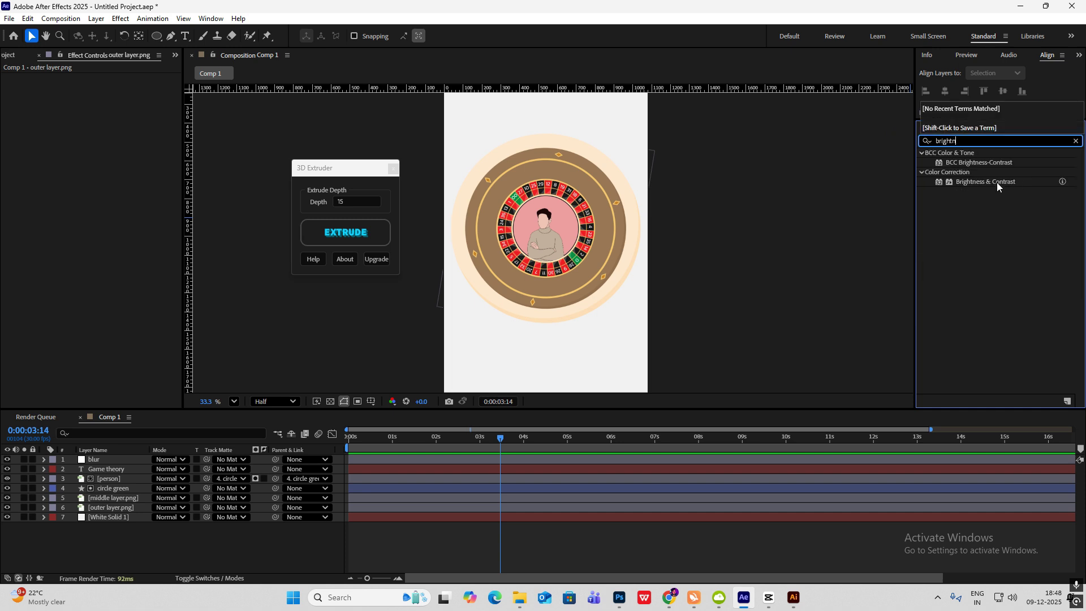
drag(996, 182, 119, 507)
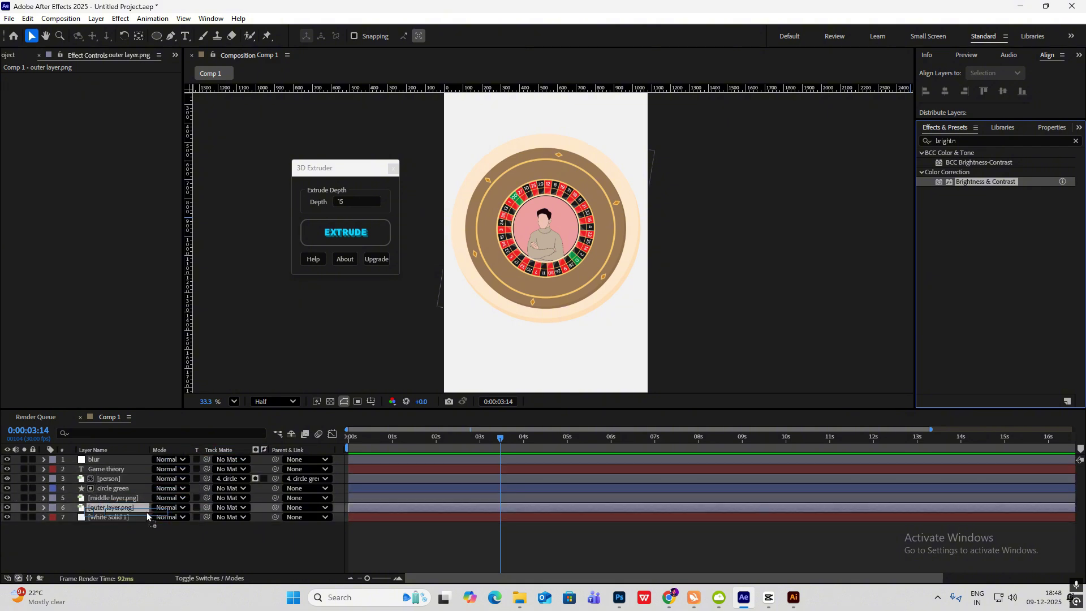
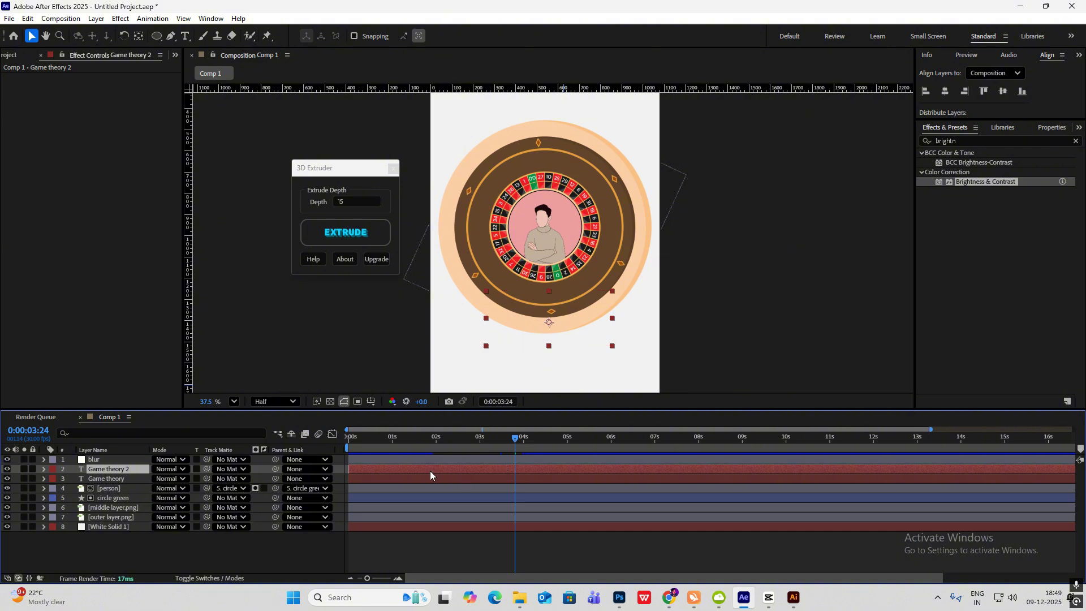
- Retime the Game theory 2 layer to start at about 0:00:02:00, with opacity keyframes from about 0:00:04:15, and move its text above the wheel
drag(512, 438, 523, 471)
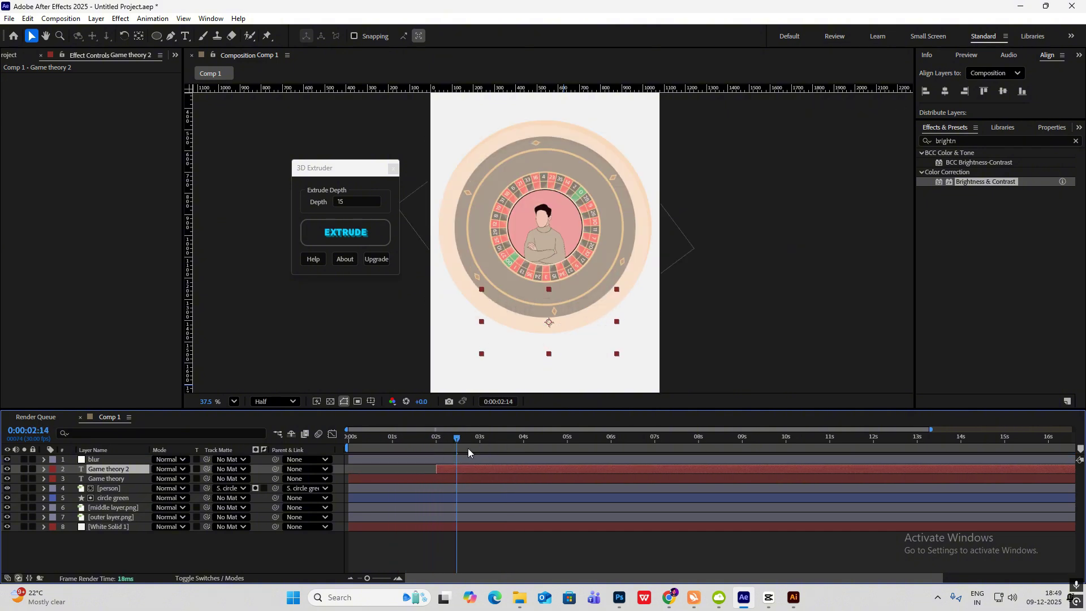
drag(457, 439, 506, 444)
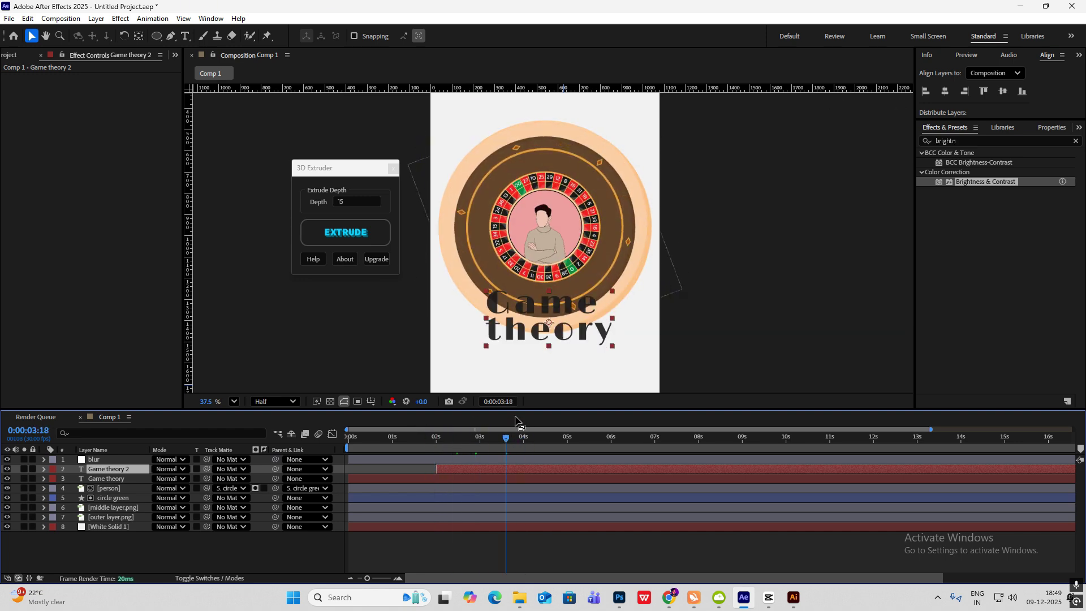
key(u)
mouse_move(536, 492)
mouse_down()
mouse_move(501, 504)
mouse_move(546, 499)
mouse_up()
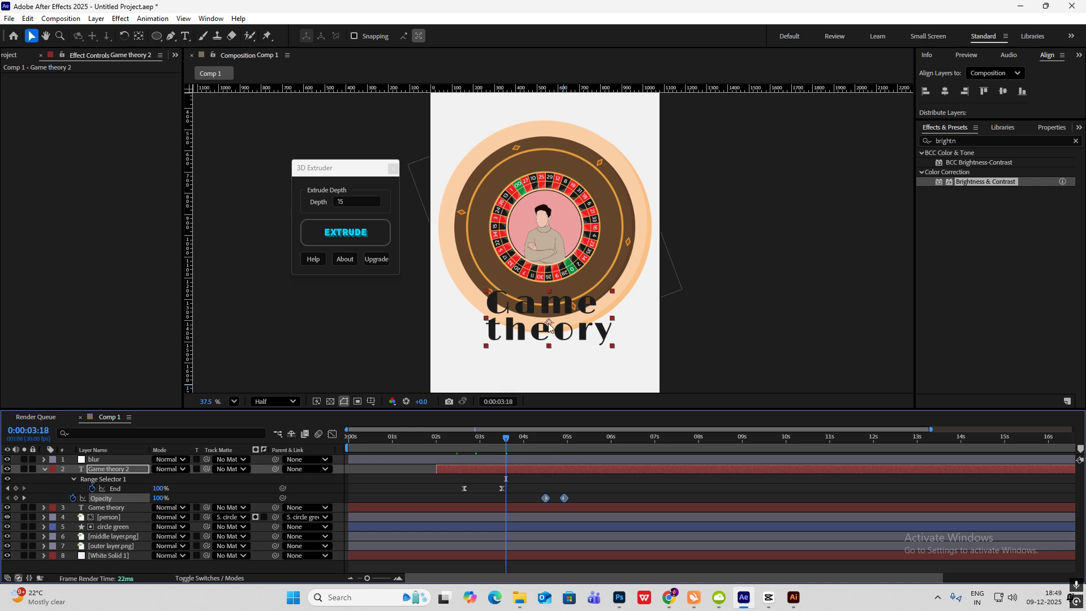
drag(548, 323, 545, 135)
scroll(544, 152, down, 3)
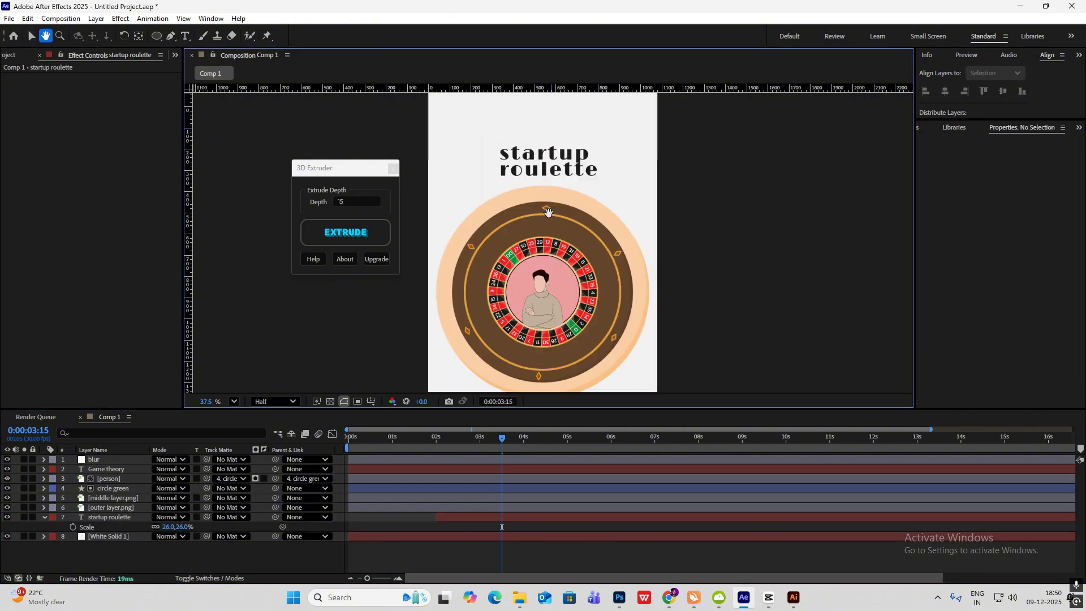
- Enlarge the word startup and reduce the word roulette in the title above the wheel
key(ctrl+a)
drag(605, 175, 498, 178)
drag(955, 227, 973, 227)
drag(599, 195, 499, 196)
drag(955, 227, 936, 227)
click(32, 36)
scroll(555, 241, down, 1)
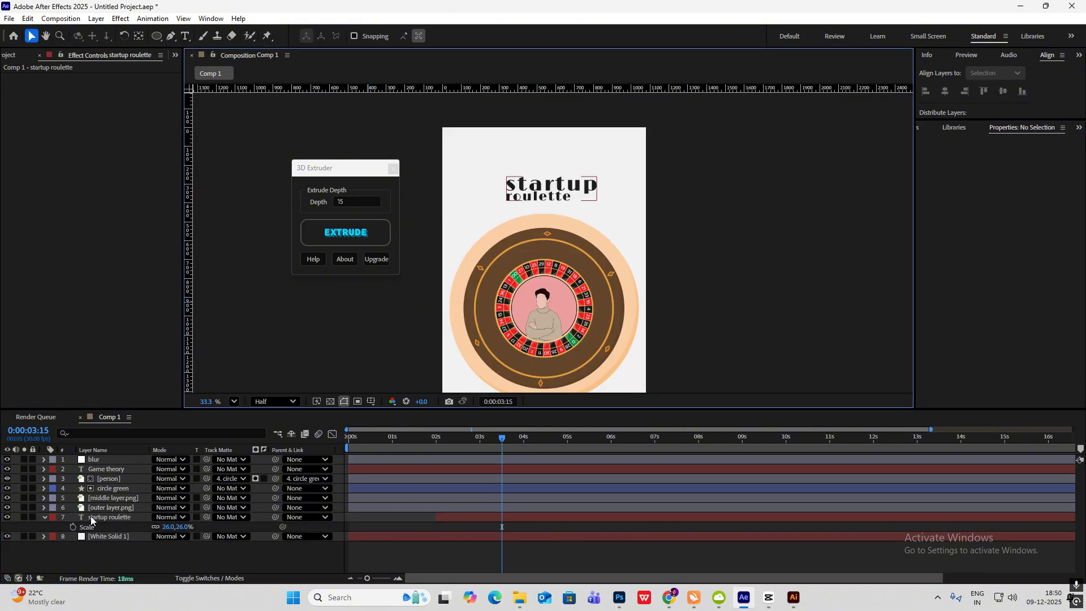
- Keyframe the startup roulette title's position between 0:00:02:16 and 0:00:03:07, with the first keyframe lowered to Y 498.6
click(93, 517)
drag(480, 432, 436, 445)
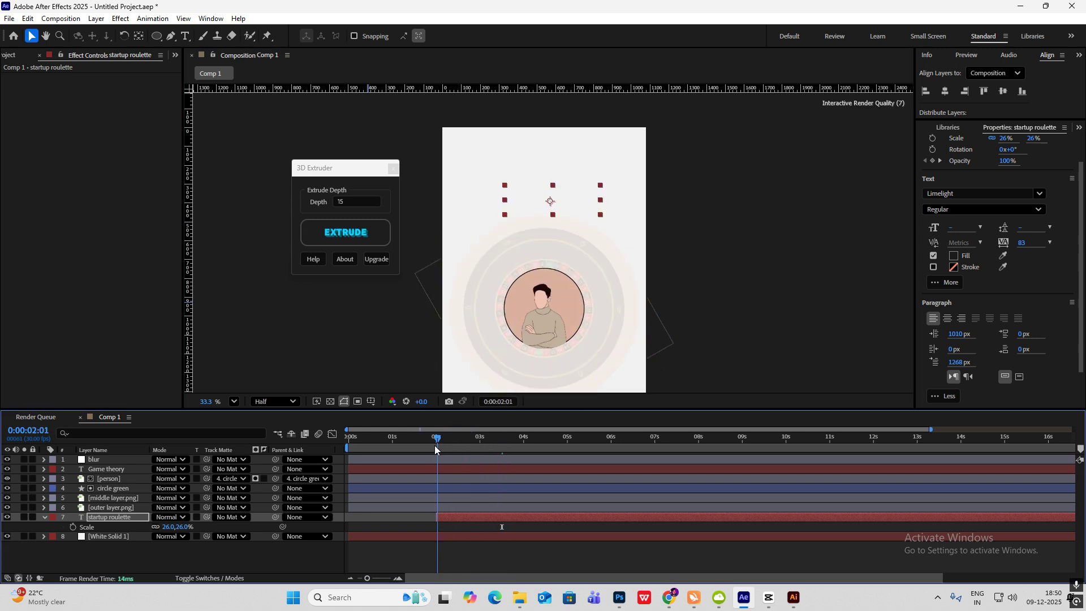
key(p)
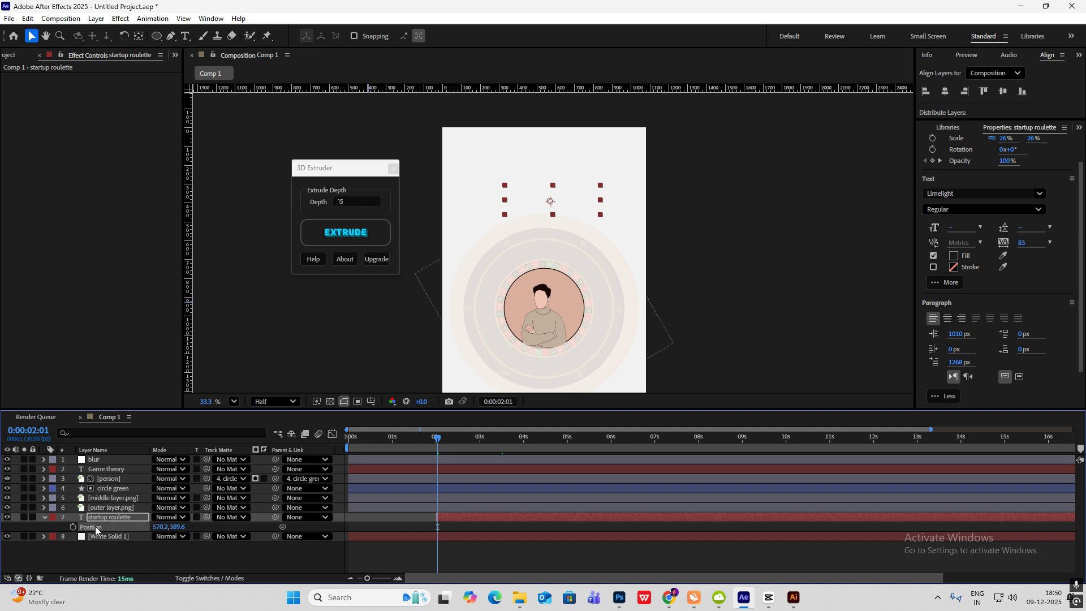
click(73, 527)
drag(449, 447, 484, 454)
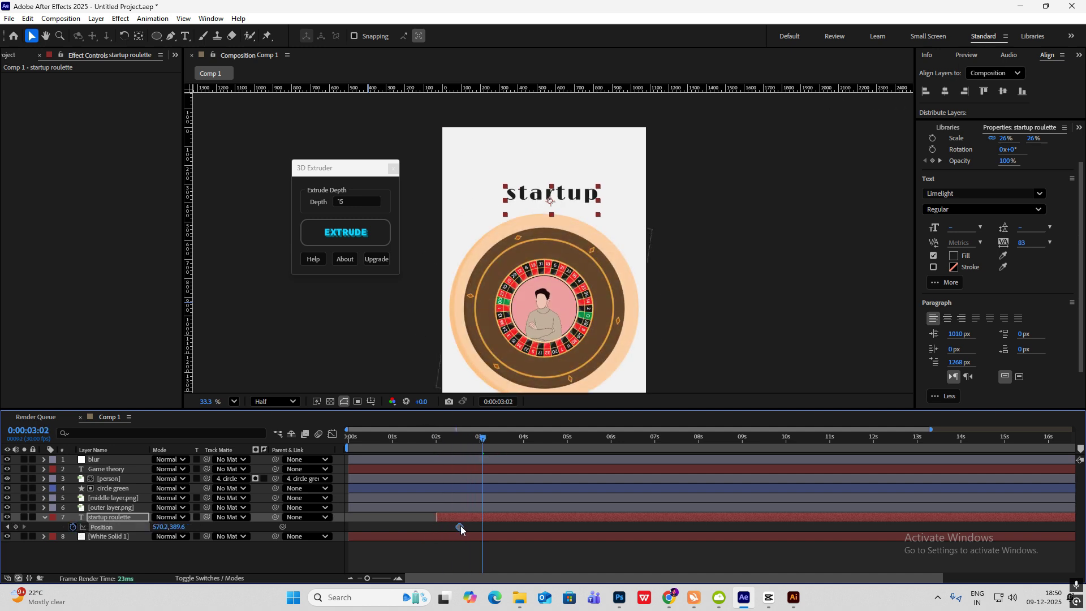
drag(484, 439, 490, 441)
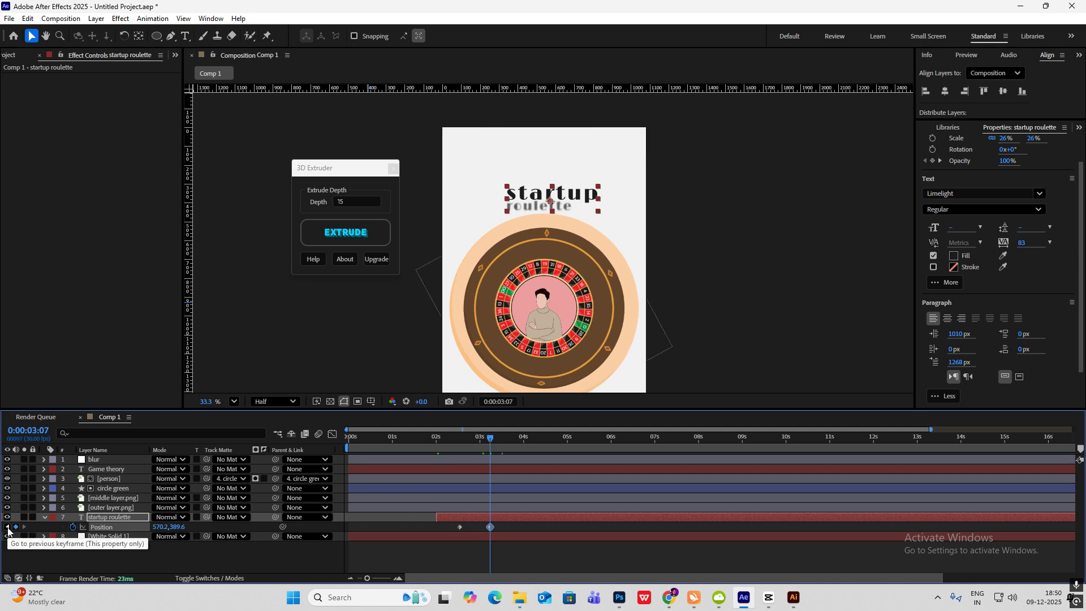
click(7, 527)
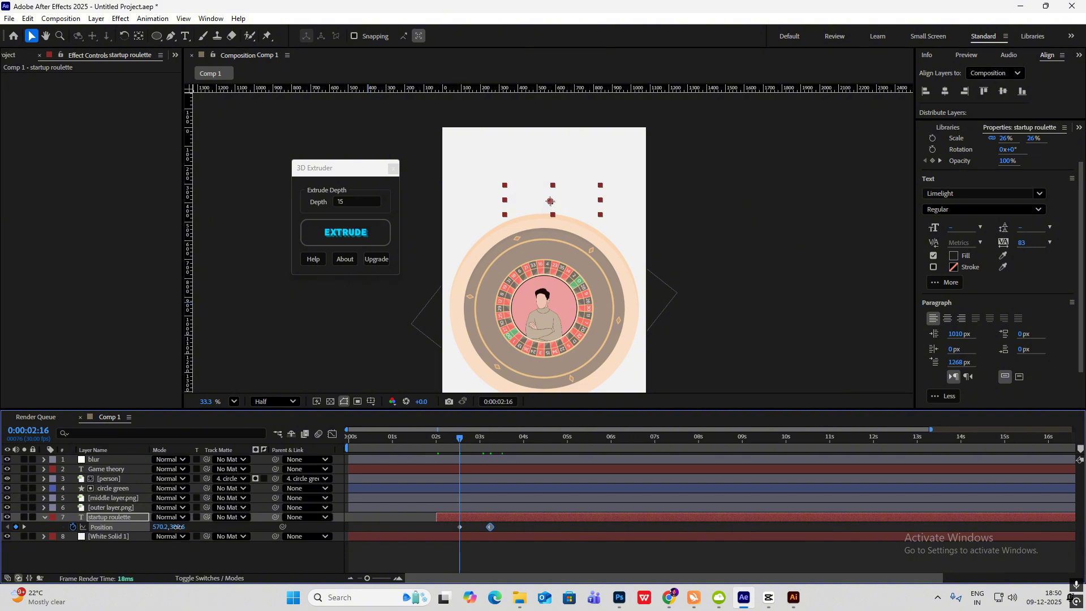
drag(177, 526, 255, 526)
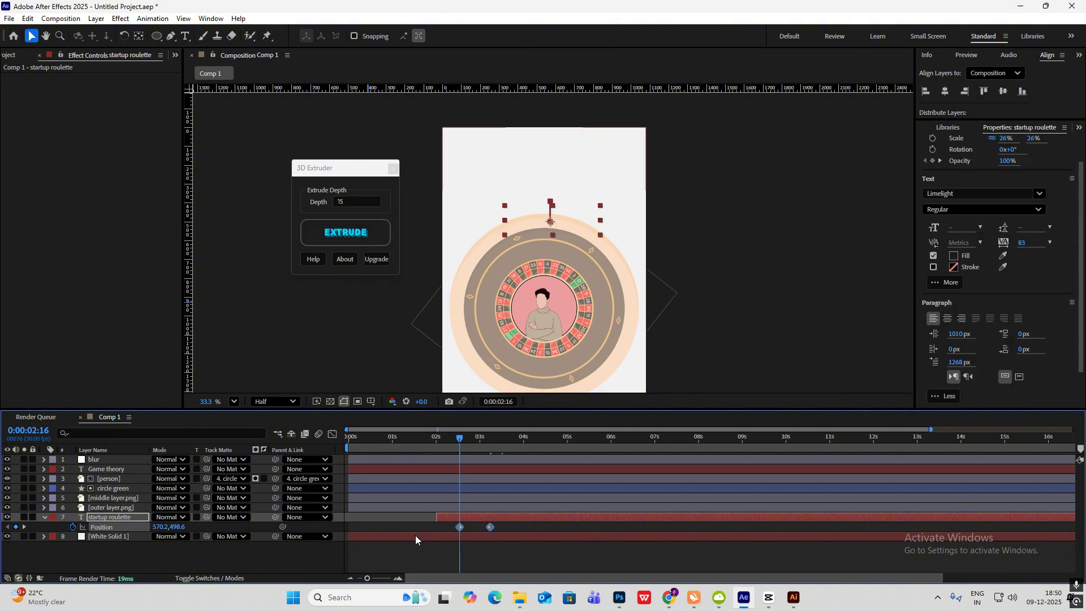
- Ease the title's two position keyframes by reshaping their speed curve in the graph editor
click(332, 434)
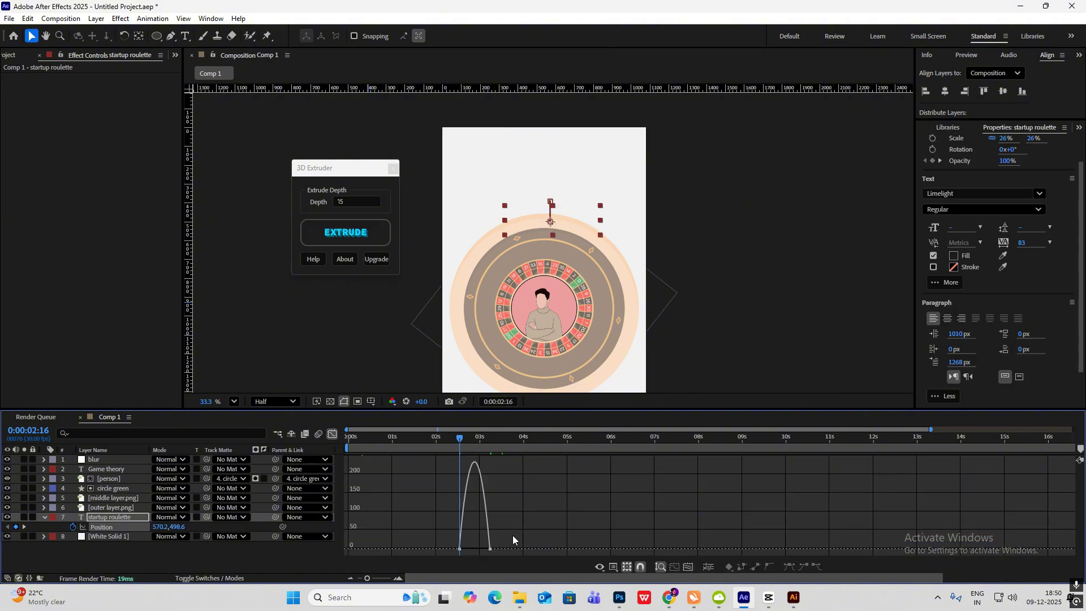
scroll(512, 535, up, 4)
drag(501, 521, 358, 541)
click(332, 434)
scroll(412, 501, down, 4)
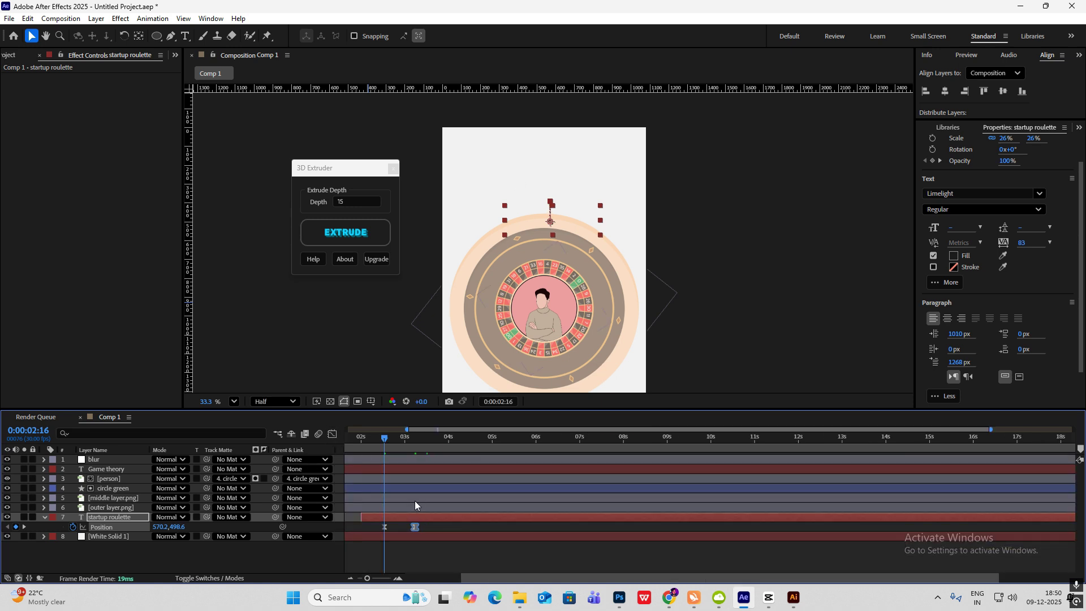
- Preview the title's rise above the wheel and compare it with the reference video in CapCut from 0:00:03:22 onward
key(space)
scroll(568, 241, down, 2)
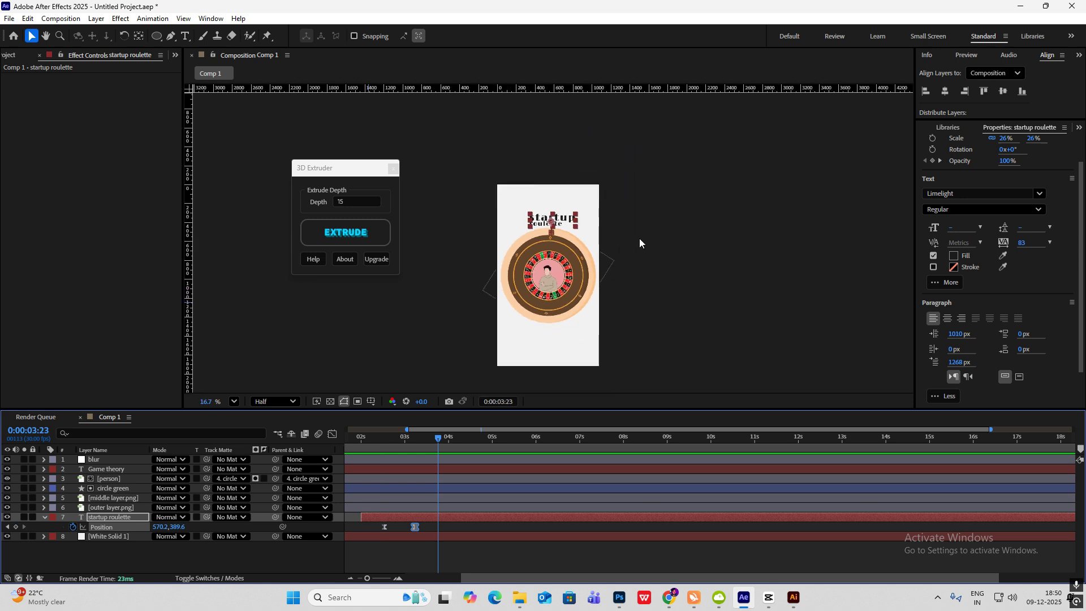
click(639, 239)
drag(423, 438, 305, 450)
key(space)
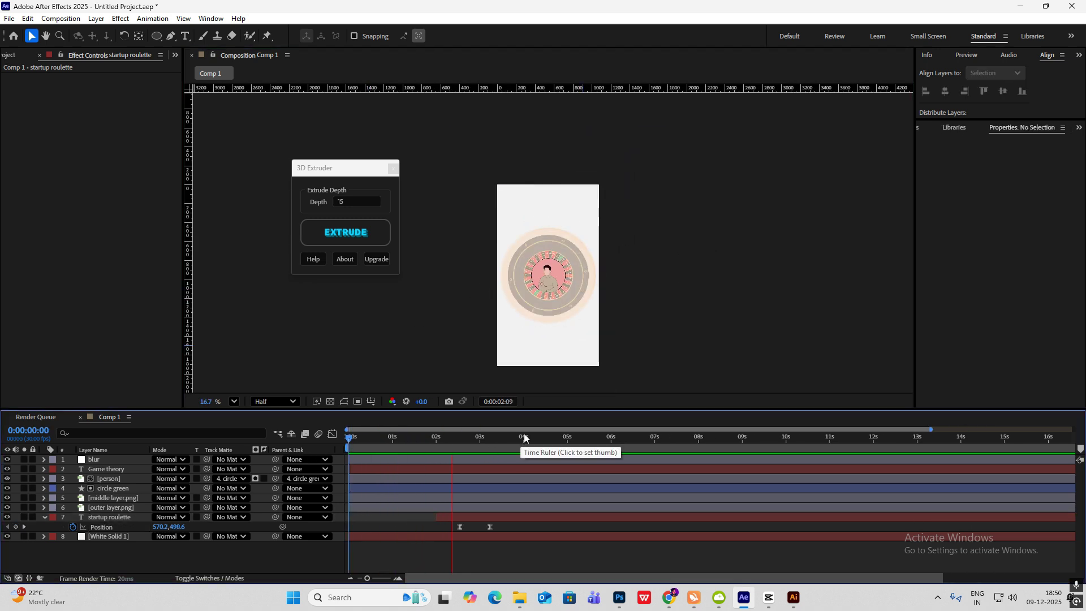
key(space)
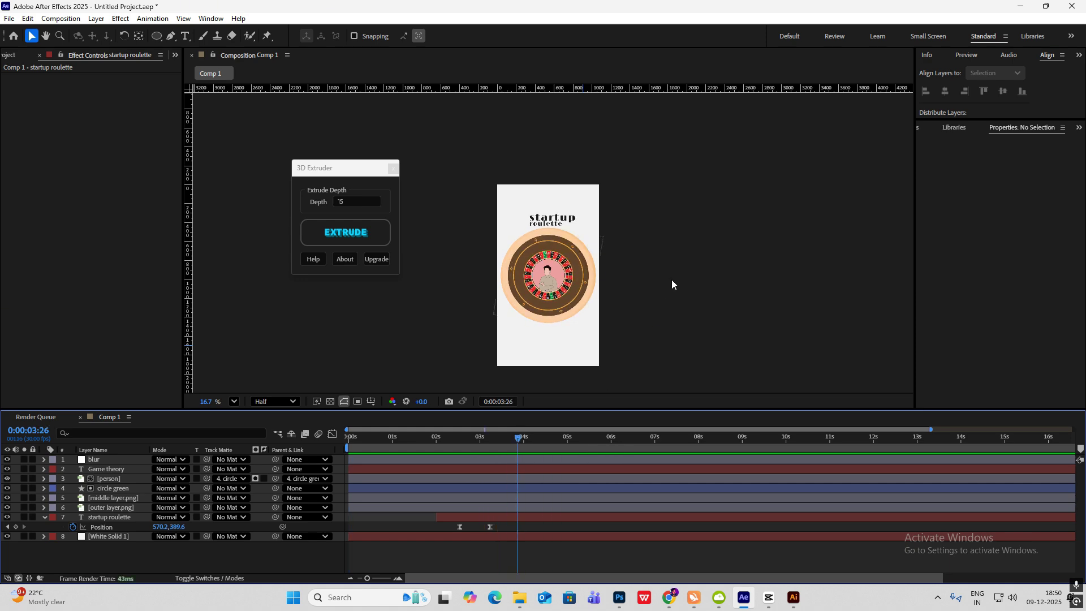
scroll(671, 280, up, 2)
click(765, 606)
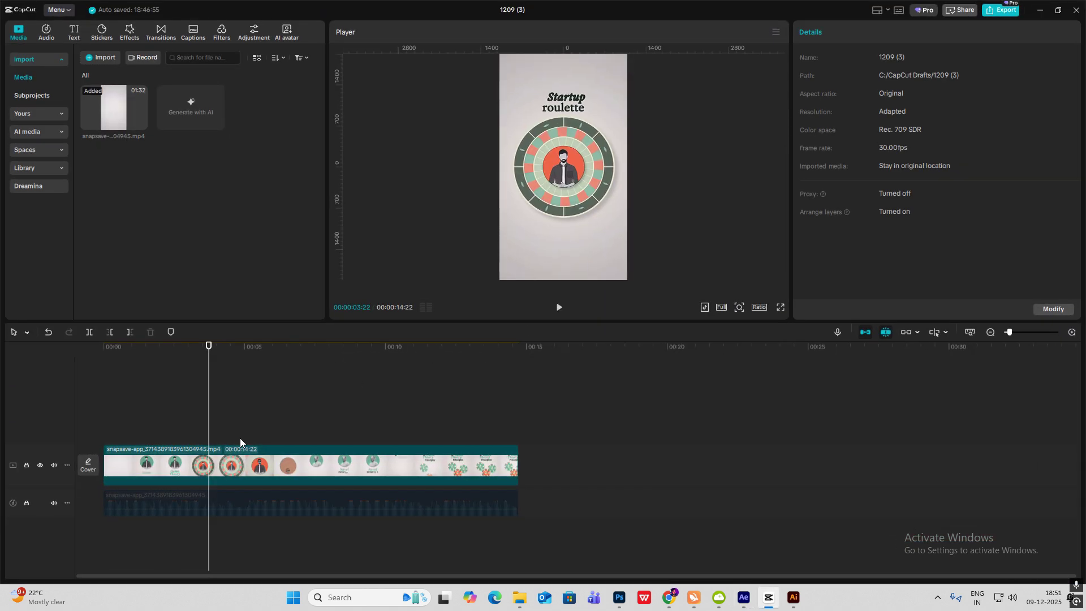
drag(207, 435, 258, 431)
- Back in After Effects, add a camera with the default settings and a null object to the composition
right_click(84, 548)
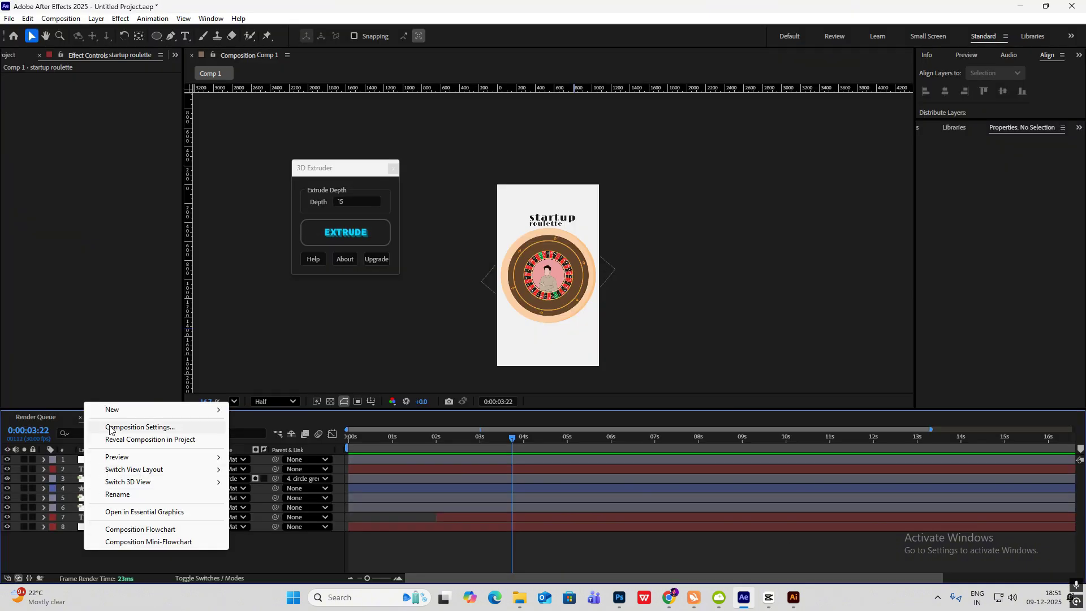
mouse_move(113, 411)
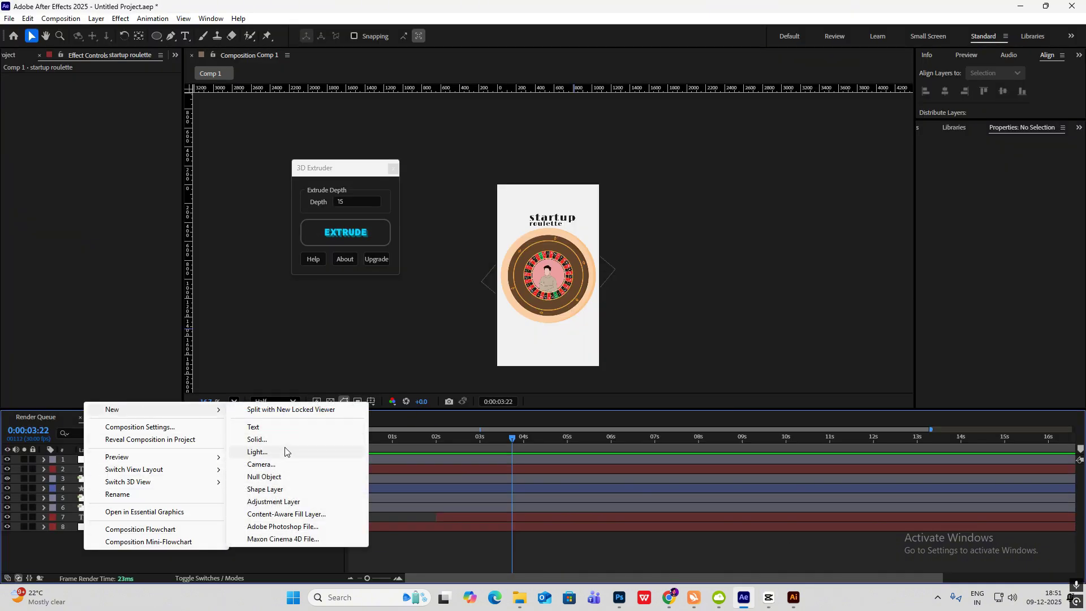
click(271, 464)
click(686, 409)
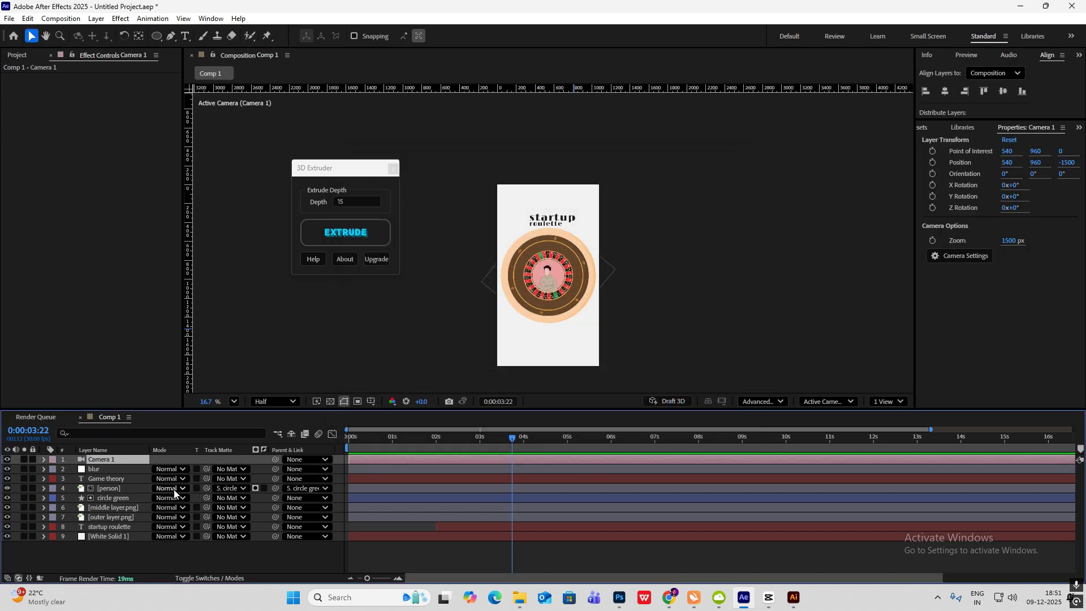
right_click(173, 551)
mouse_move(193, 409)
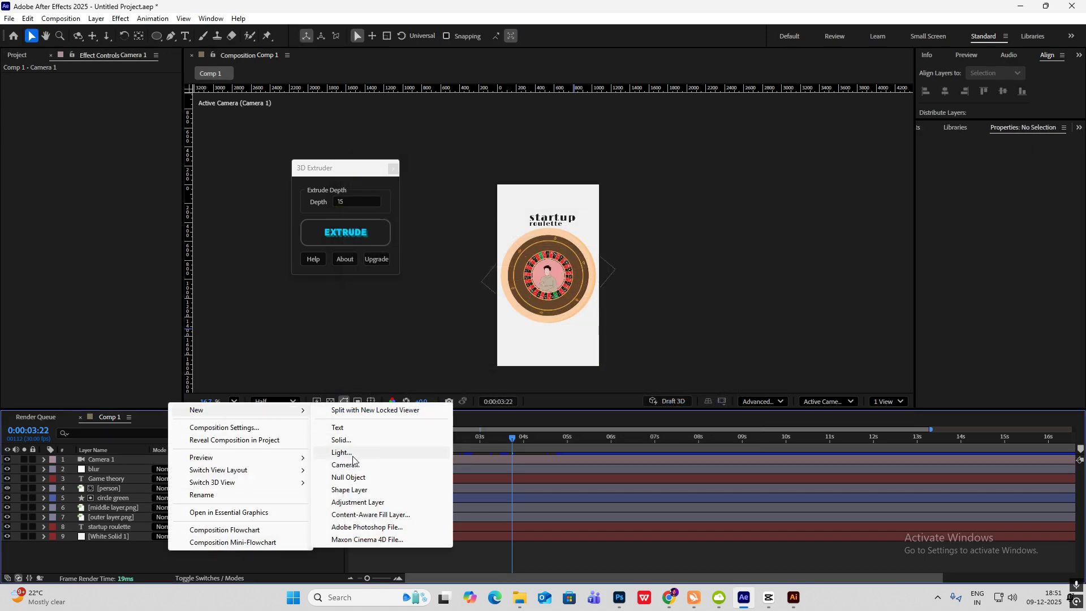
click(349, 478)
- Make the null and all the layers below it, down to startup roulette, 3D while leaving the white solid 2D
click(210, 578)
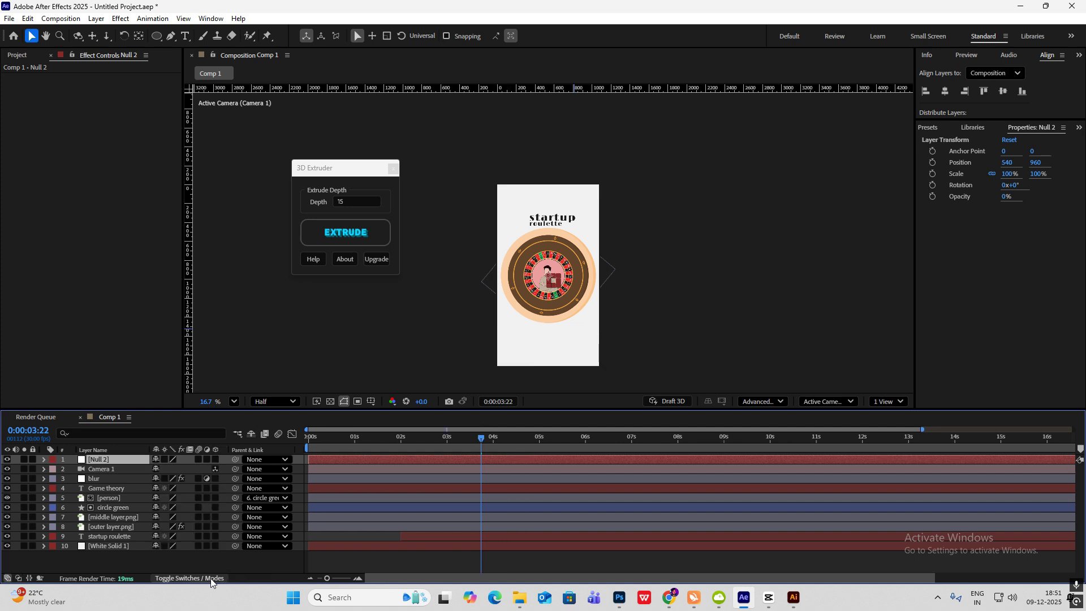
drag(216, 460, 209, 541)
click(120, 560)
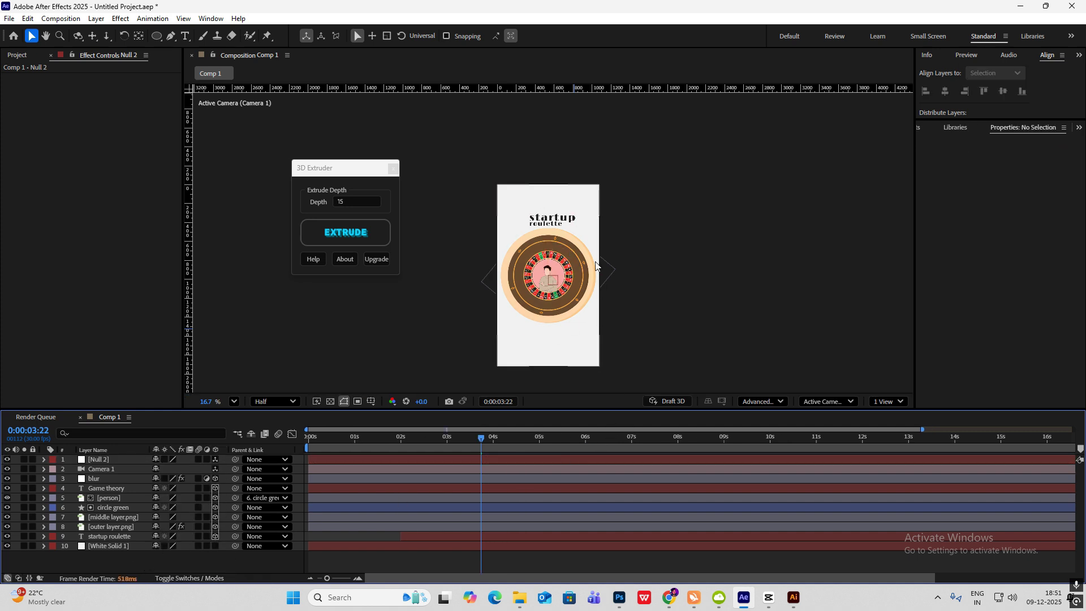
scroll(580, 284, up, 1)
scroll(580, 288, up, 3)
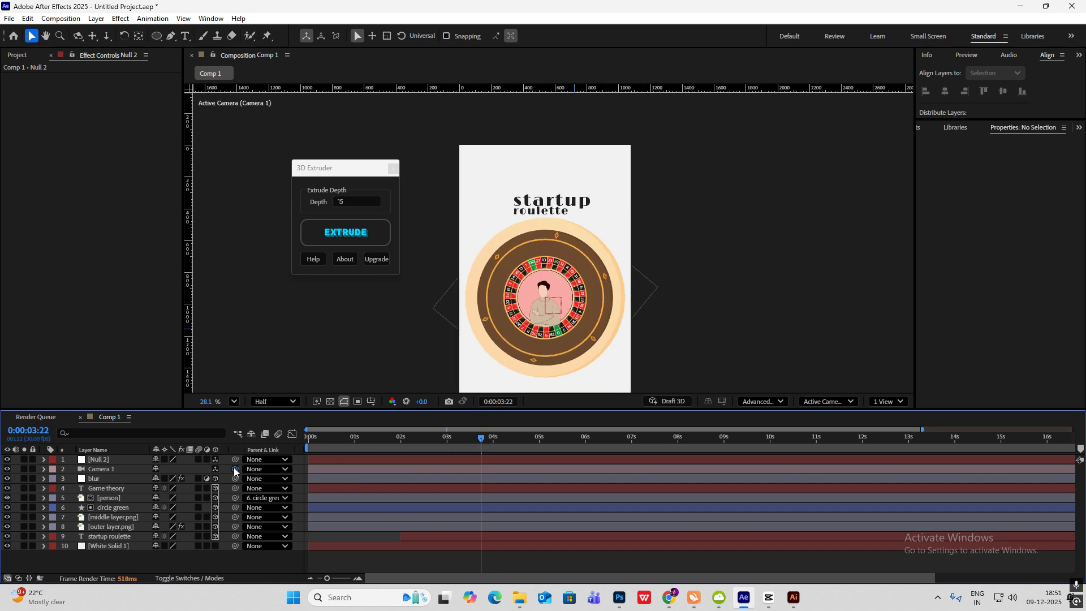
- Parent Camera 1 to the null object, and move the blur layer to the top of the layer stack
drag(234, 468, 121, 454)
mouse_move(483, 442)
mouse_down()
mouse_move(424, 443)
mouse_move(477, 450)
mouse_up()
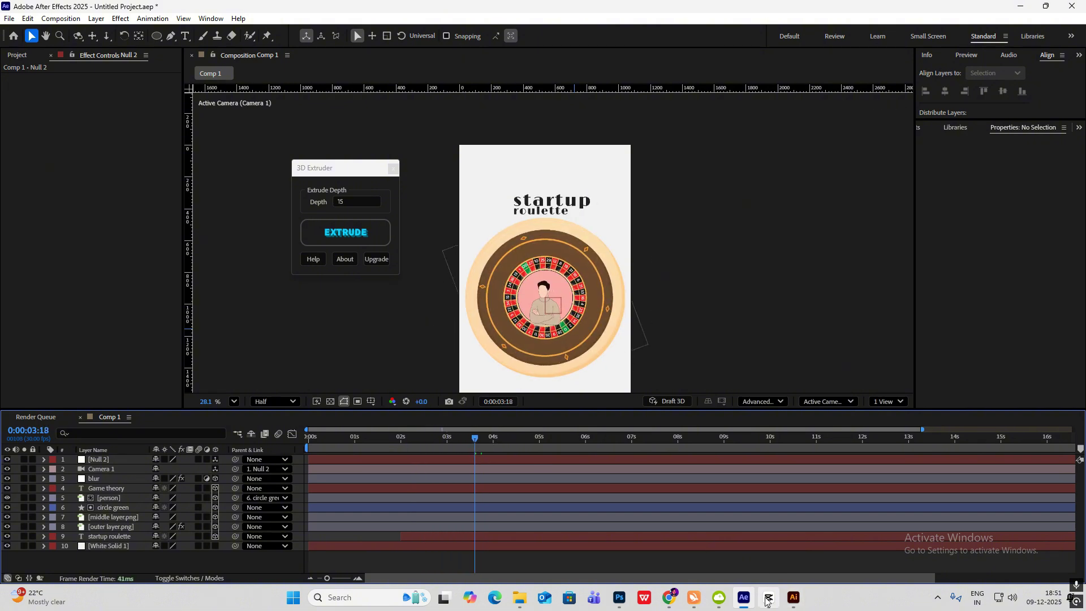
mouse_move(767, 601)
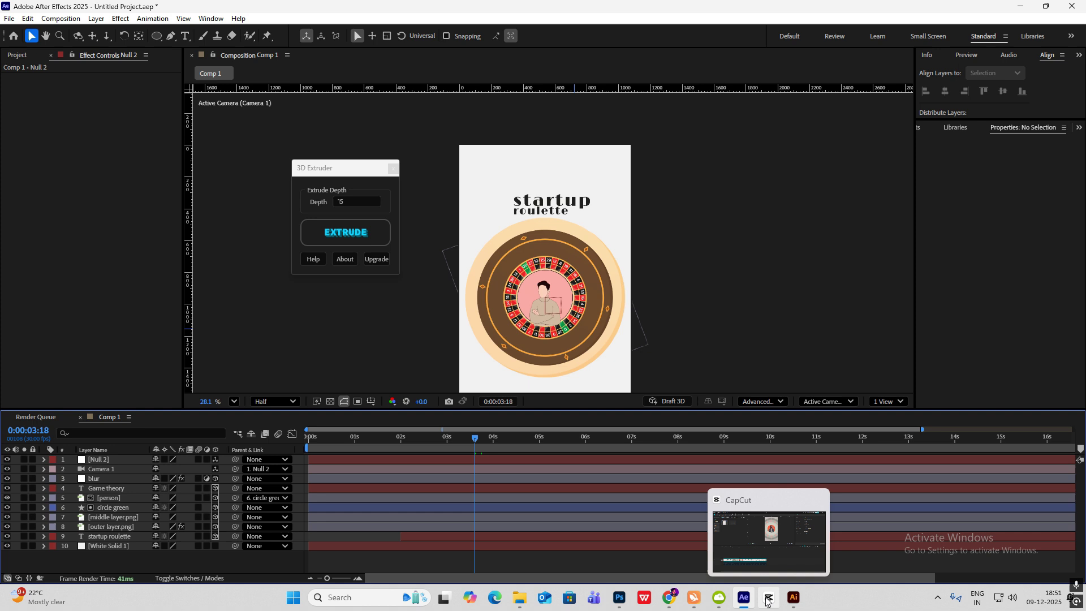
click(110, 460)
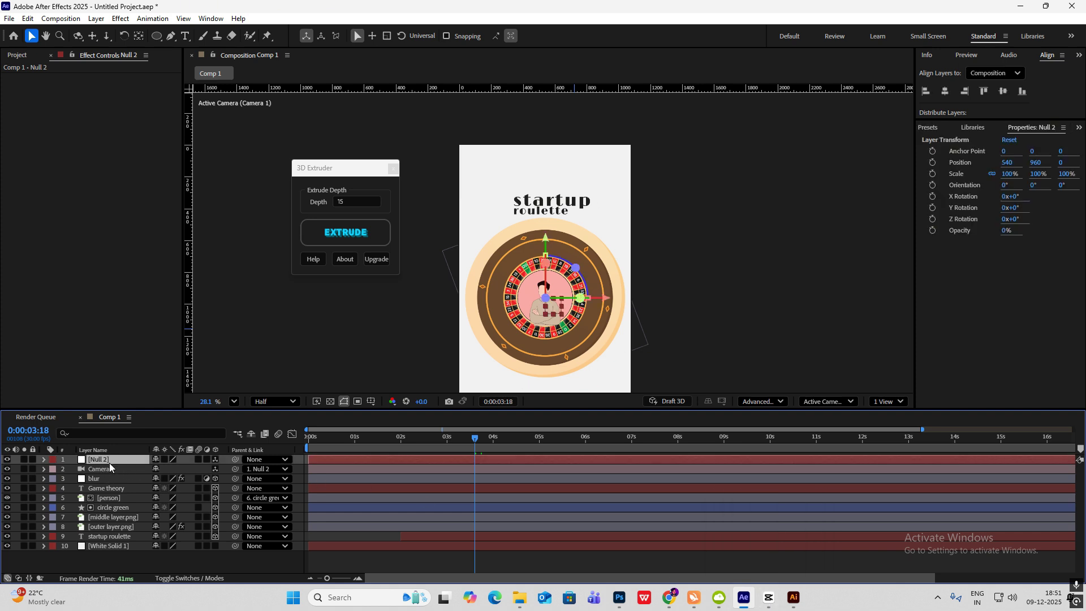
drag(104, 478, 113, 458)
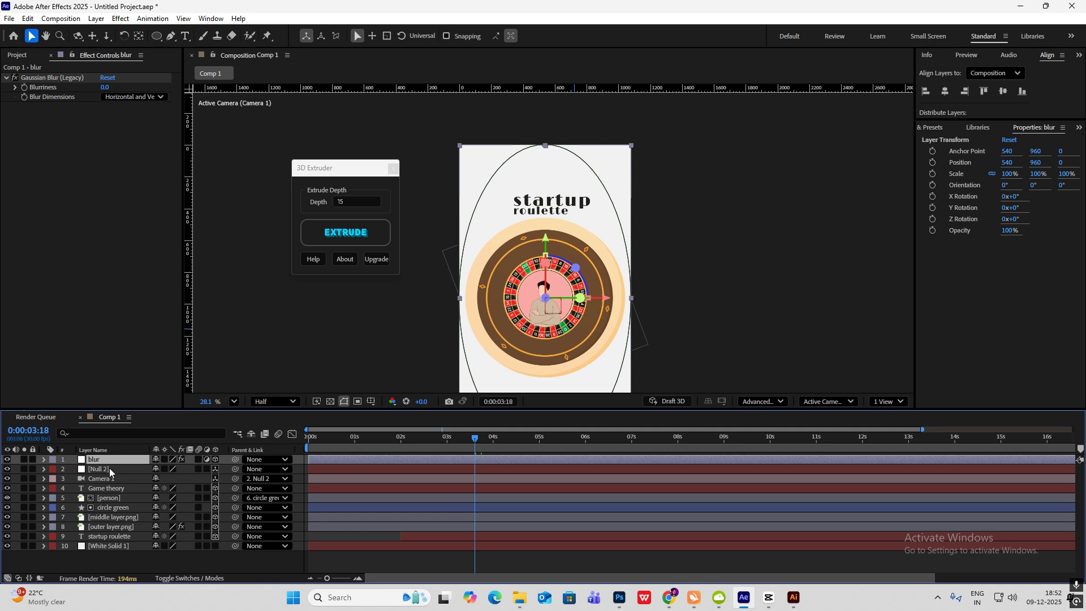
- Set a position keyframe on the null at 0:00:03:18 and advance to 0:00:04:25 for the end of the camera move
click(109, 468)
key(p)
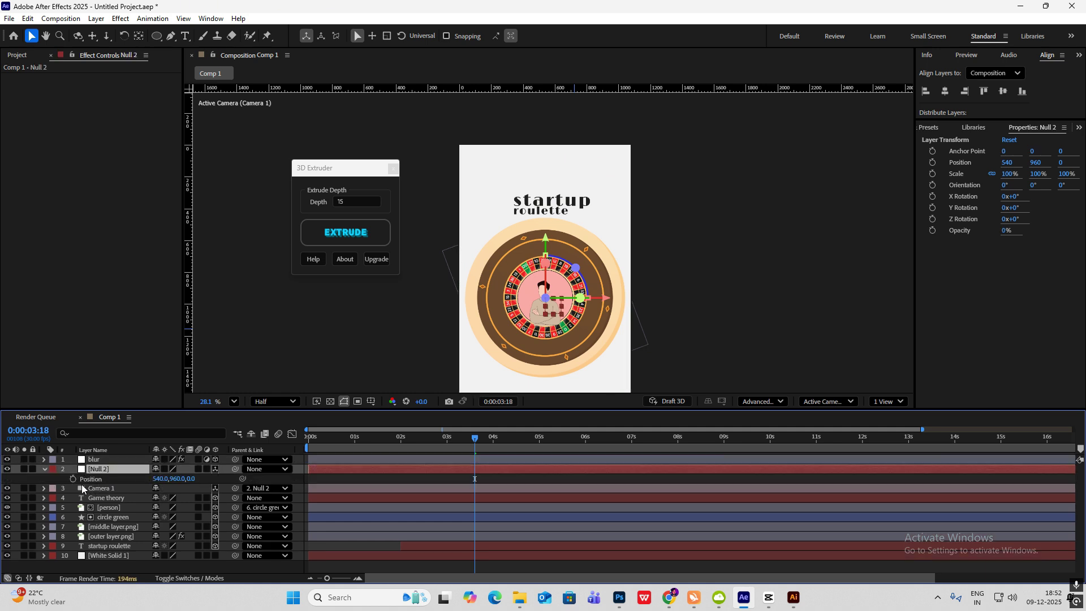
click(73, 479)
drag(474, 442, 530, 446)
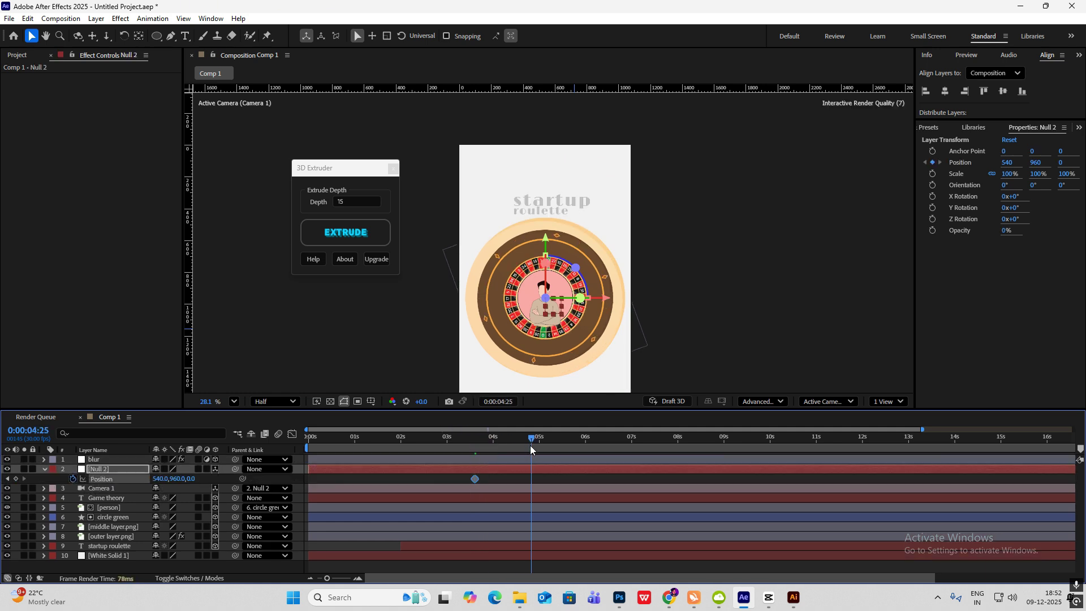
key(space)
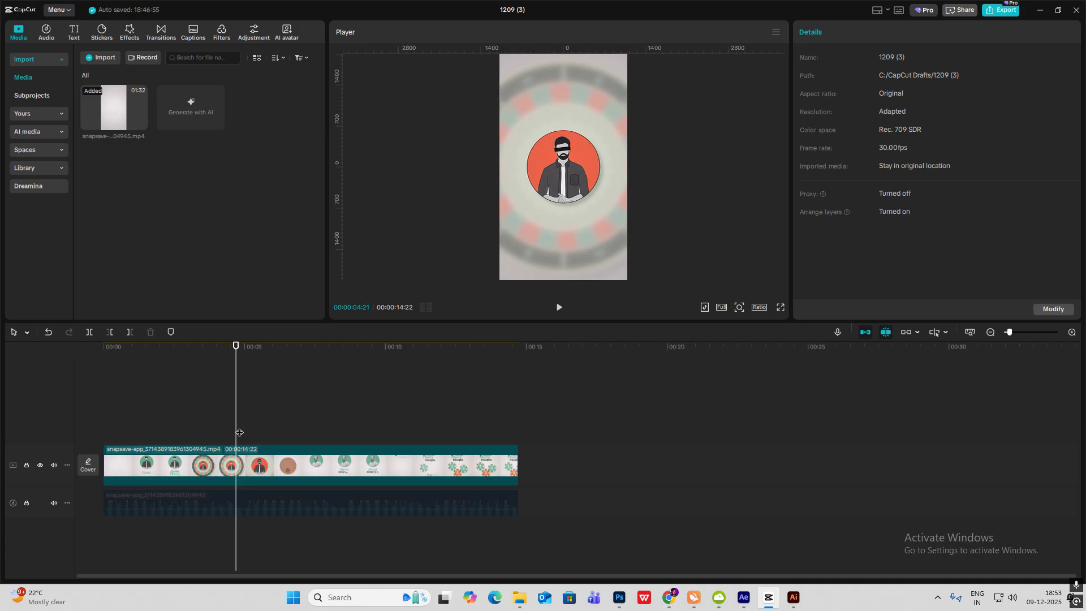
- Examine the wheel blur around the person's circle in the CapCut reference at about 0:00:04:27, and return to After Effects
mouse_move(239, 433)
mouse_down()
mouse_move(258, 436)
mouse_move(244, 437)
mouse_up()
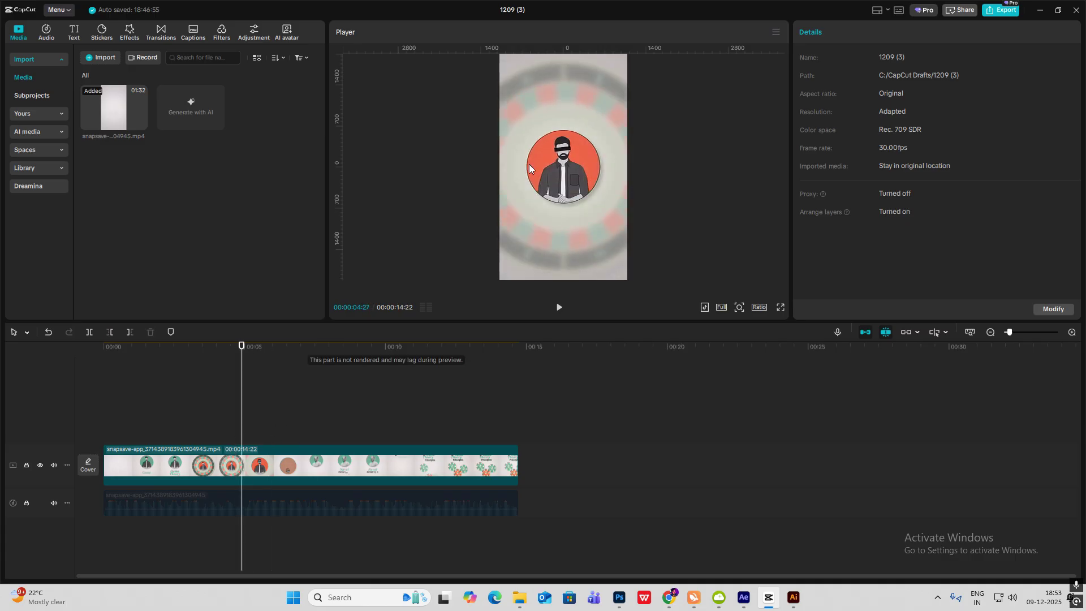
click(769, 588)
drag(507, 445, 473, 448)
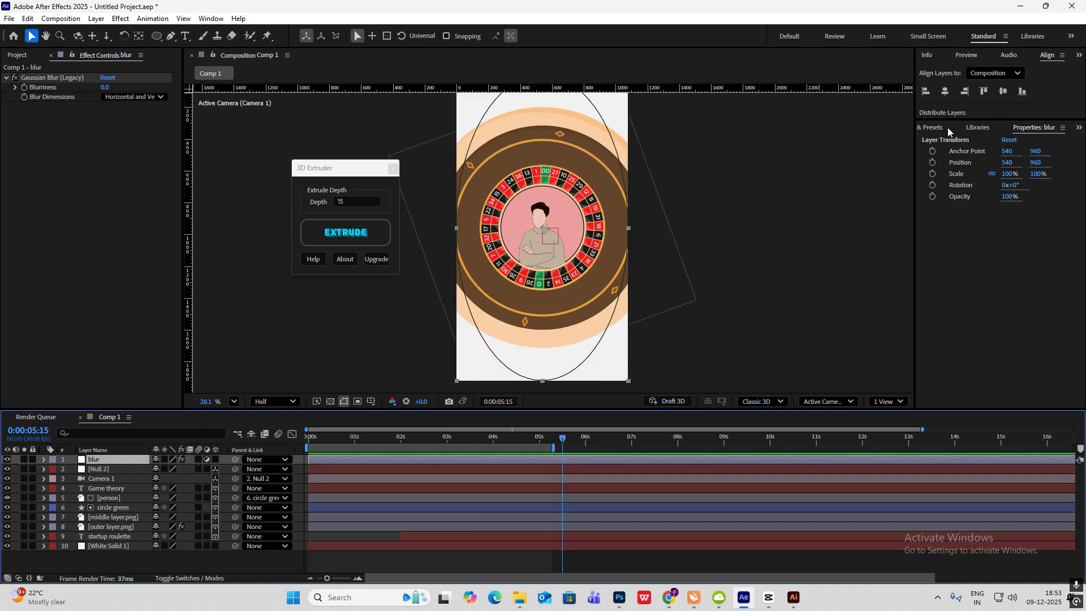
- Search the effects for gauss and apply Gaussian Blur (Legacy) to the middle layer and the outer layer
click(937, 131)
click(1076, 141)
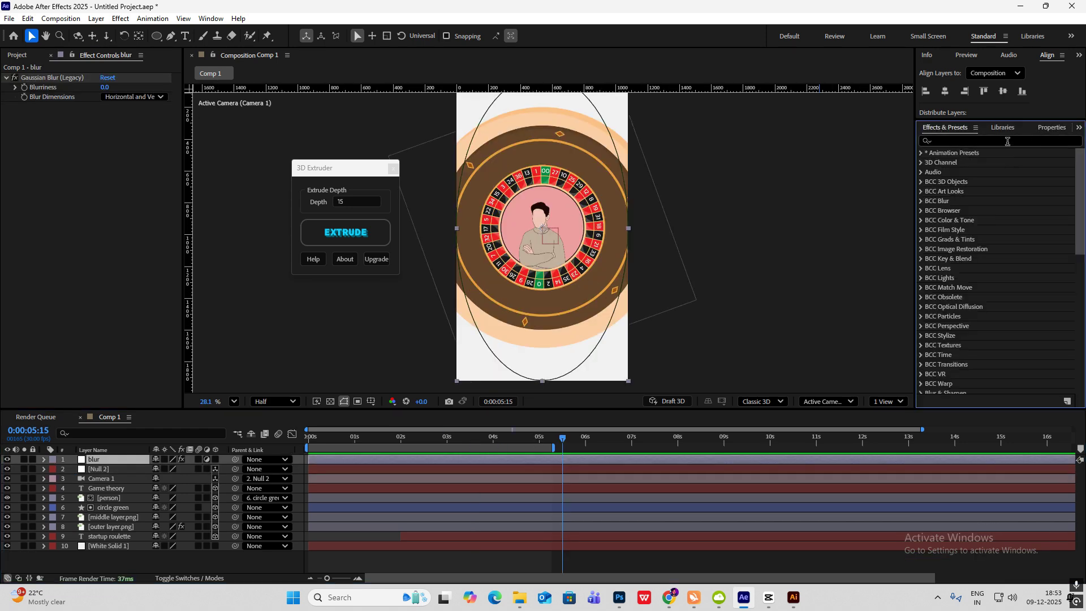
click(1005, 141)
text(gau)
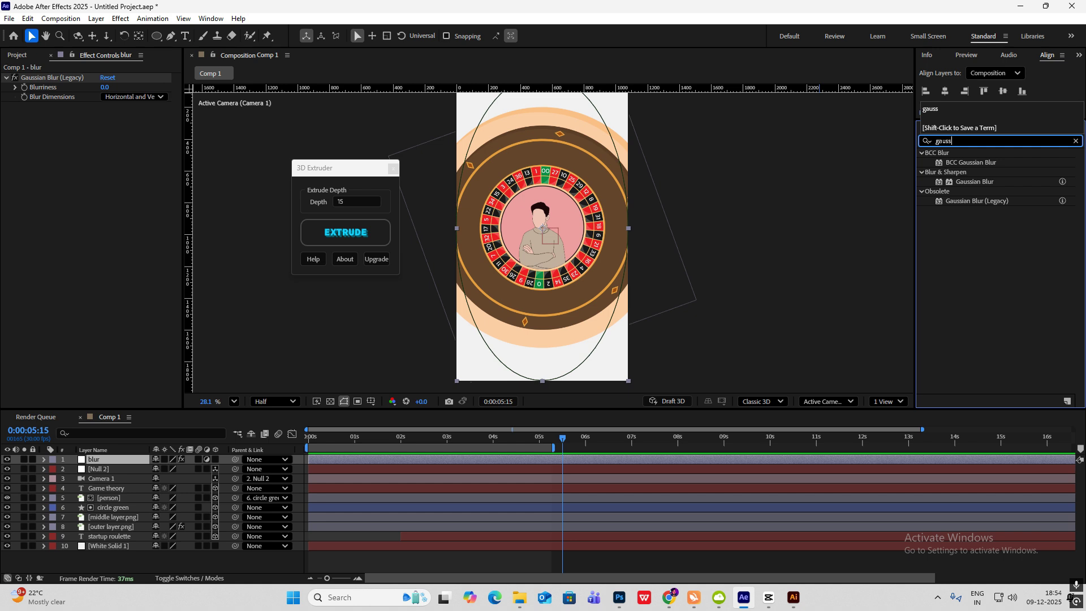
text(ss)
drag(974, 202, 121, 517)
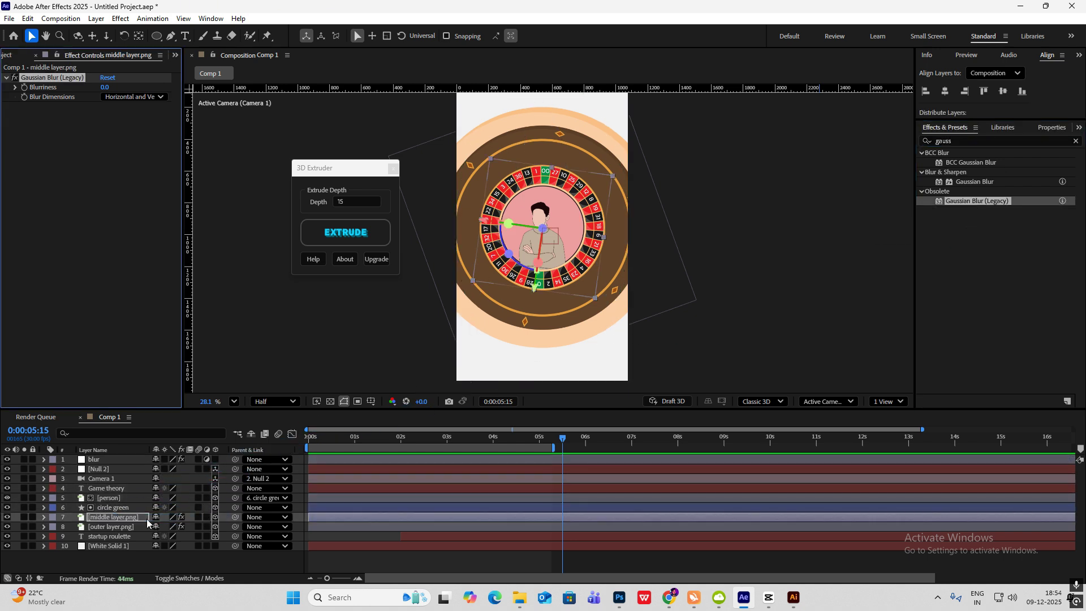
drag(969, 202, 129, 529)
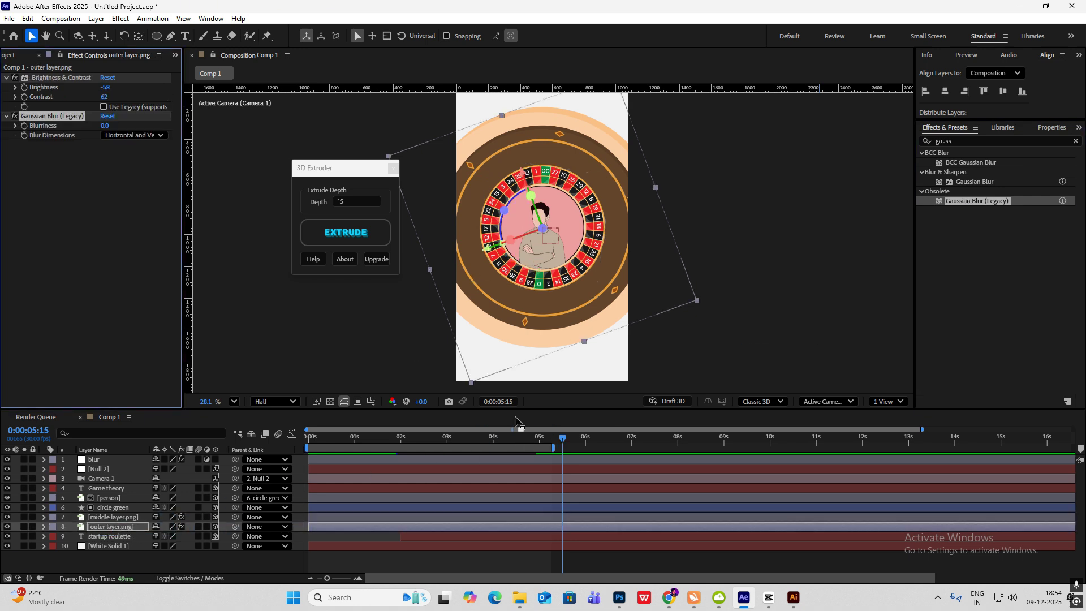
- Keyframe the middle layer's Gaussian blurriness at 0.0 at 0:00:03:18, in line with the null's first position keyframe
drag(557, 444, 496, 446)
click(461, 459)
click(465, 468)
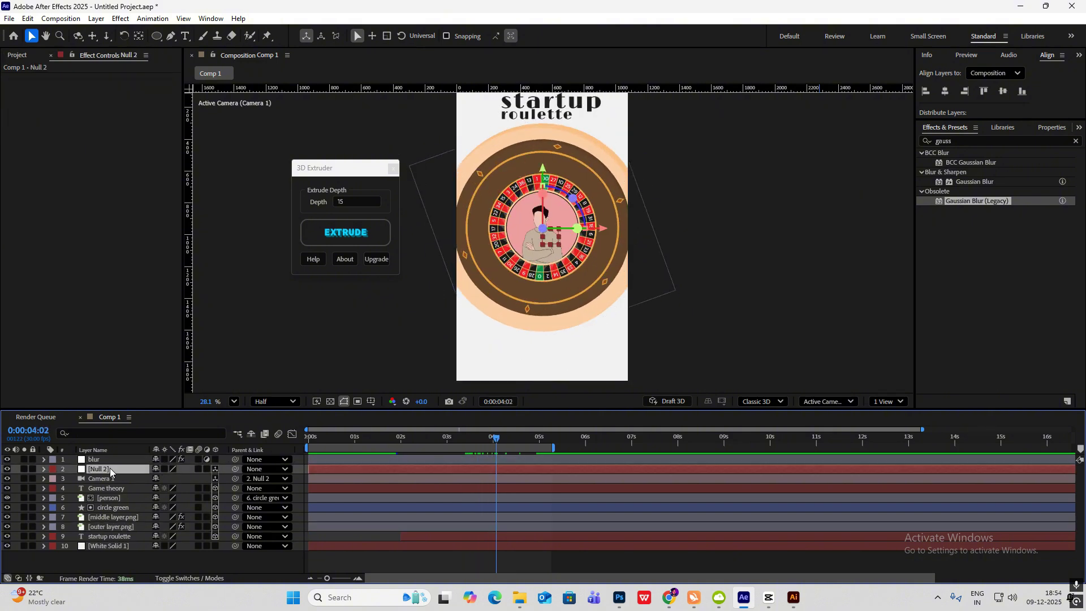
key(p)
drag(499, 444, 475, 442)
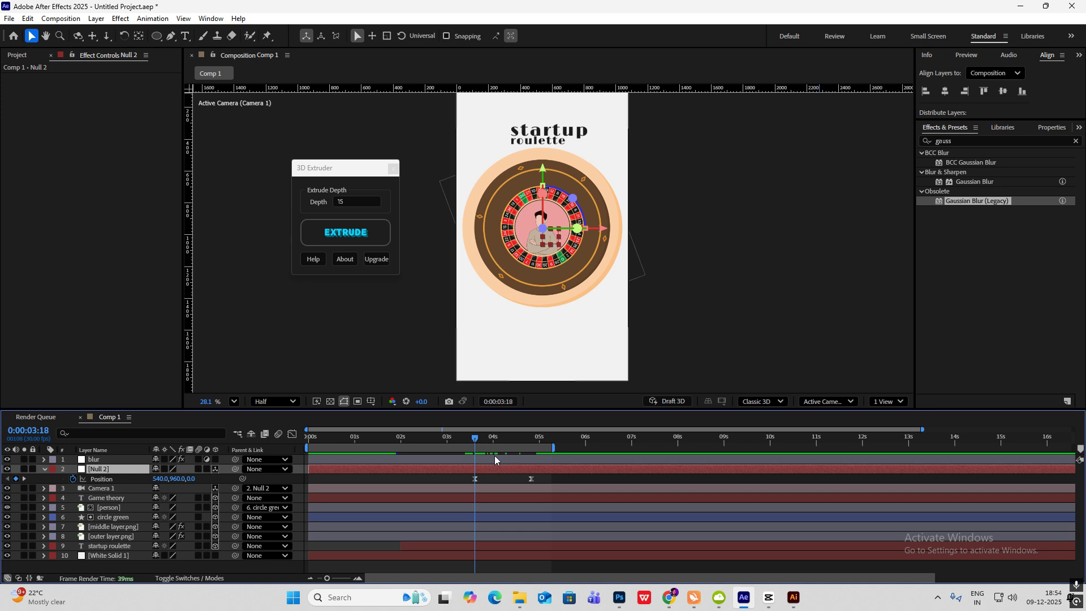
click(120, 530)
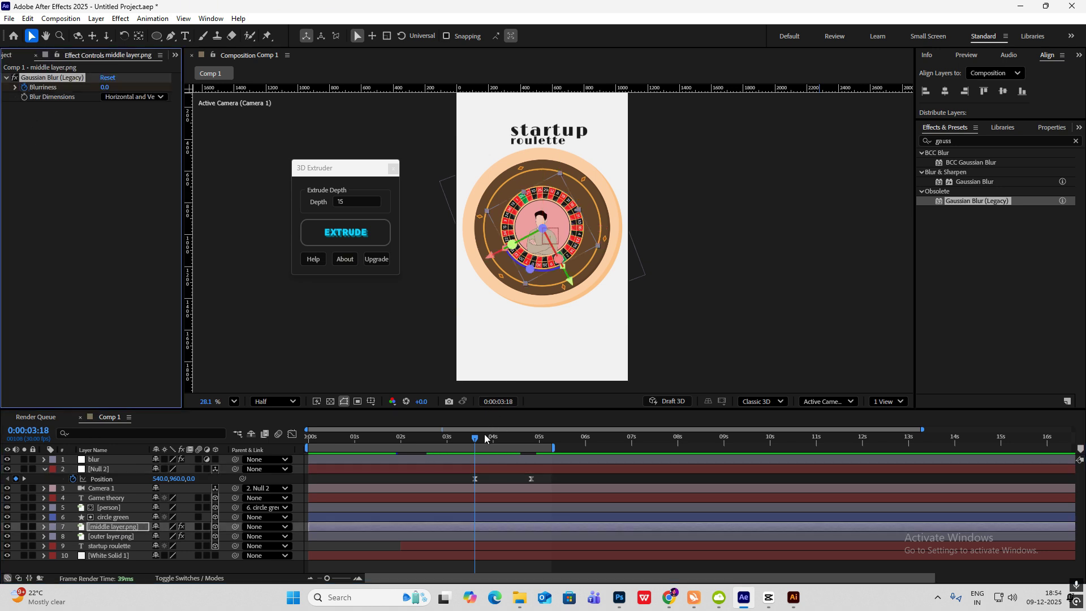
- Keyframe the middle layer's Gaussian blurriness at 56.2 at 0:00:04:25 and reveal the layer's keyframed properties
drag(476, 438, 531, 447)
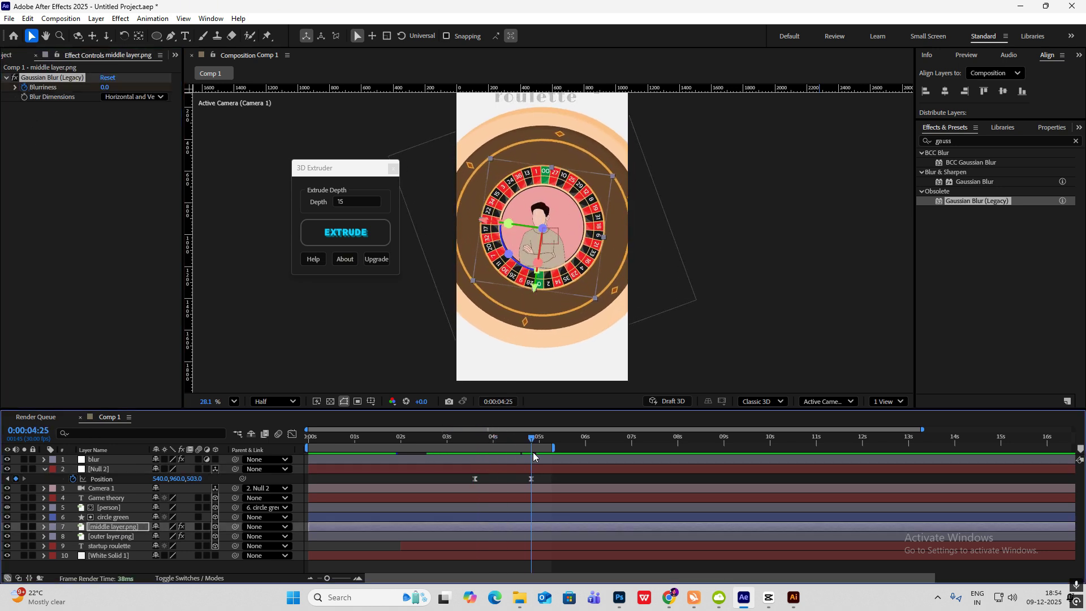
drag(104, 89, 223, 95)
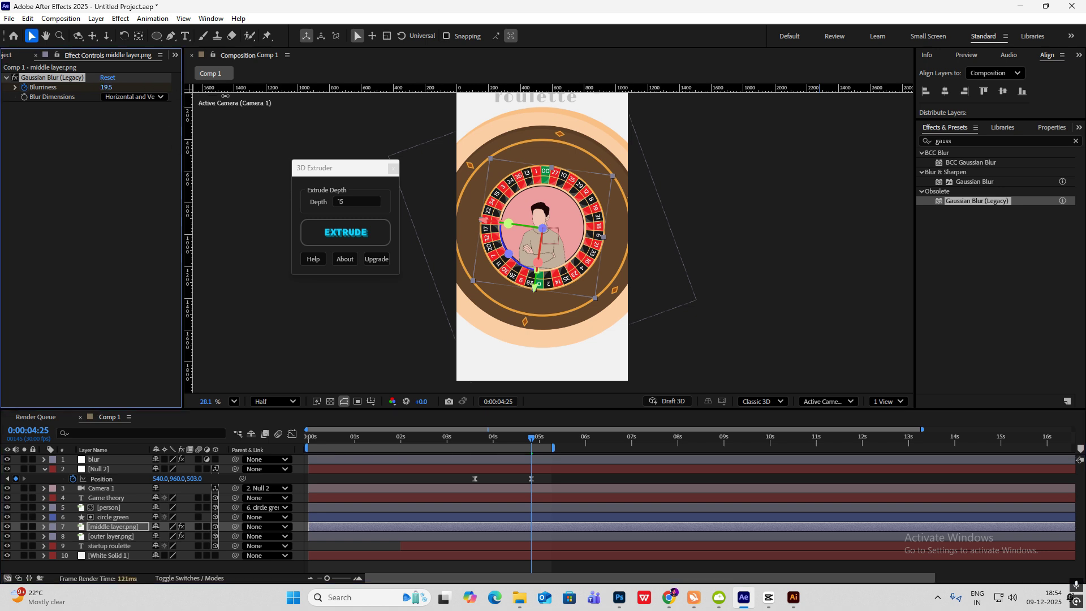
key(u)
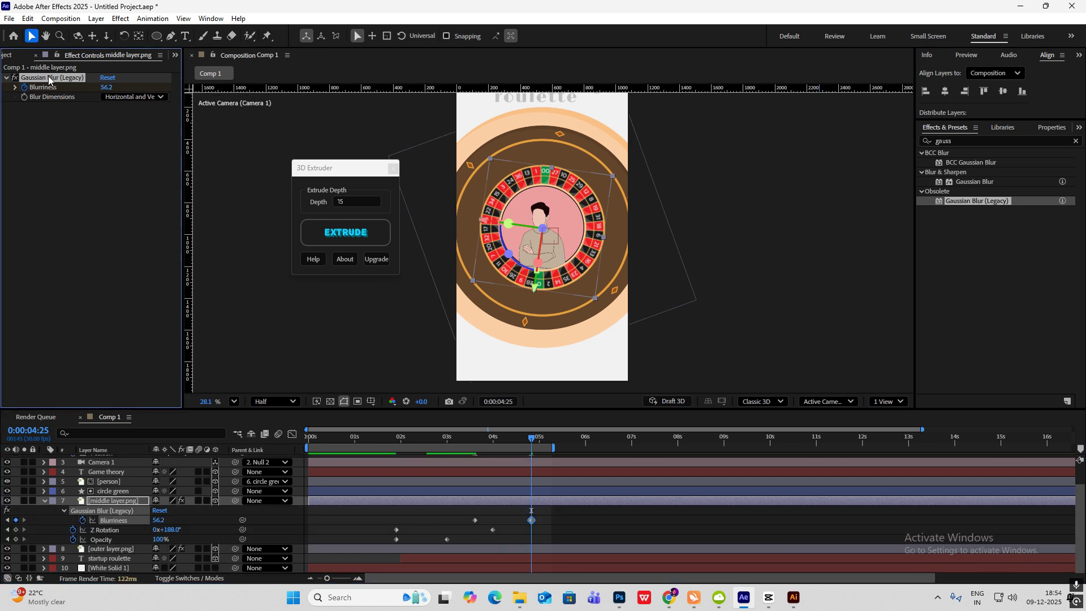
- Paste the middle layer's Gaussian blur keyframes onto the outer layer starting at 0:00:03:18, and preview the animation
click(109, 549)
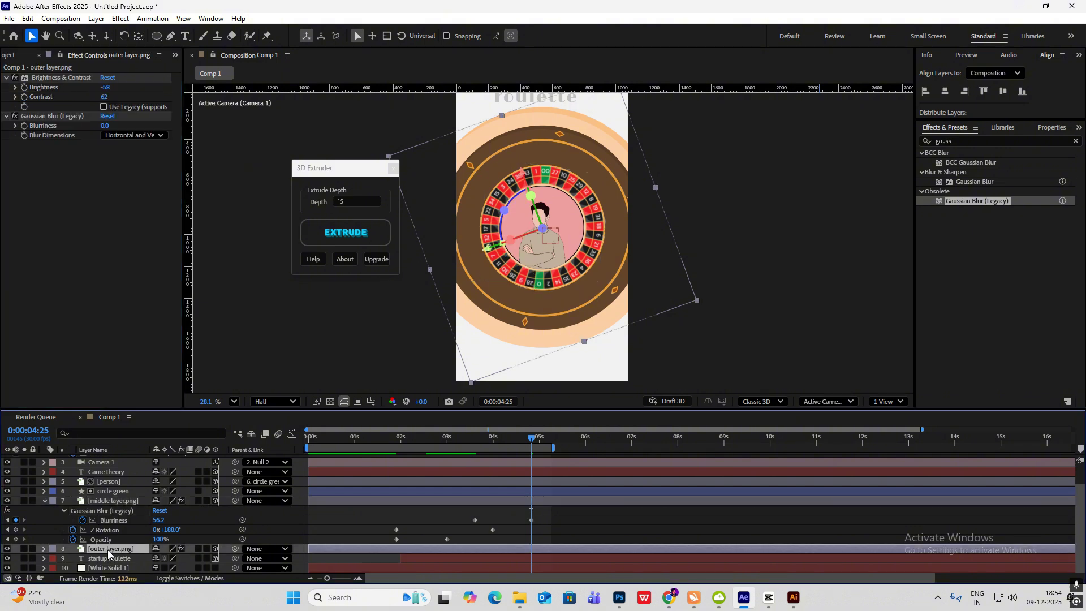
drag(526, 445, 474, 447)
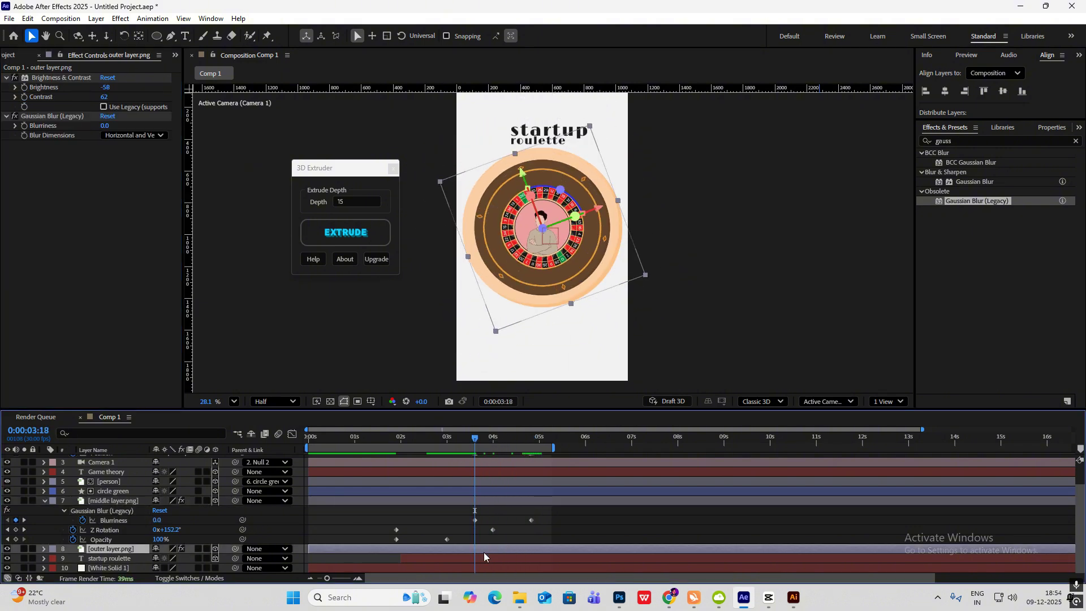
key(ctrl+v)
key(space)
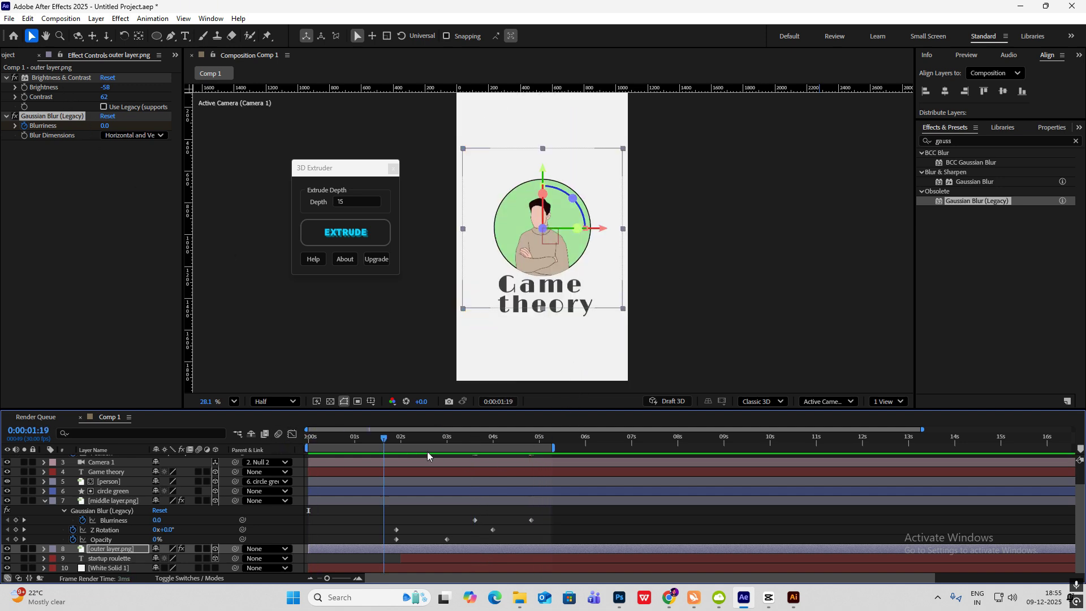
key(space)
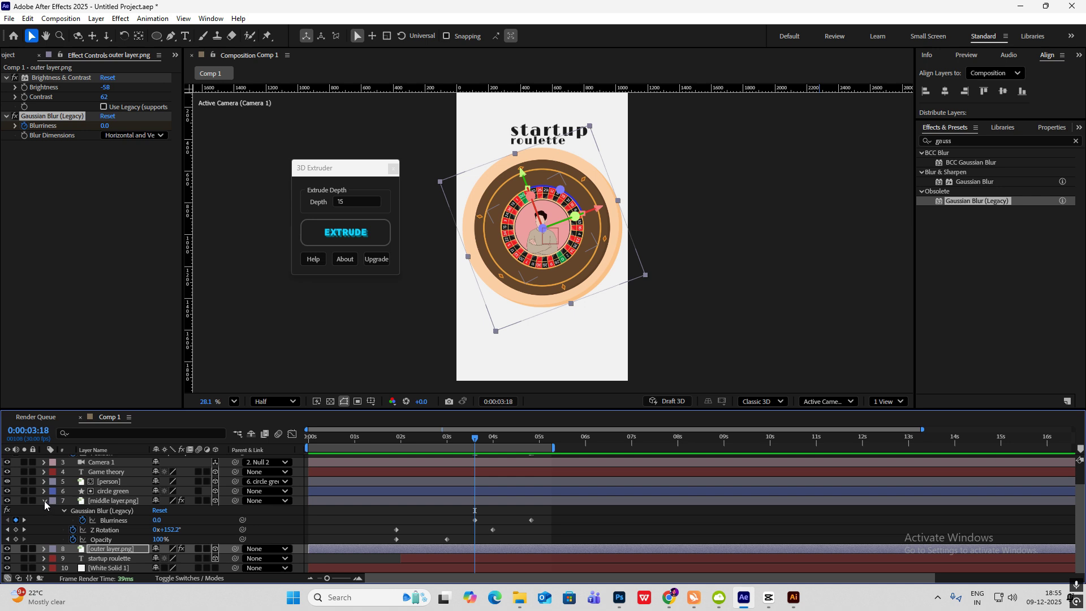
- Keyframe the opacity of the middle and outer layers at 100% at 0:00:03:18 and 1% at 0:00:04:25
click(45, 502)
ctrl+click(119, 528)
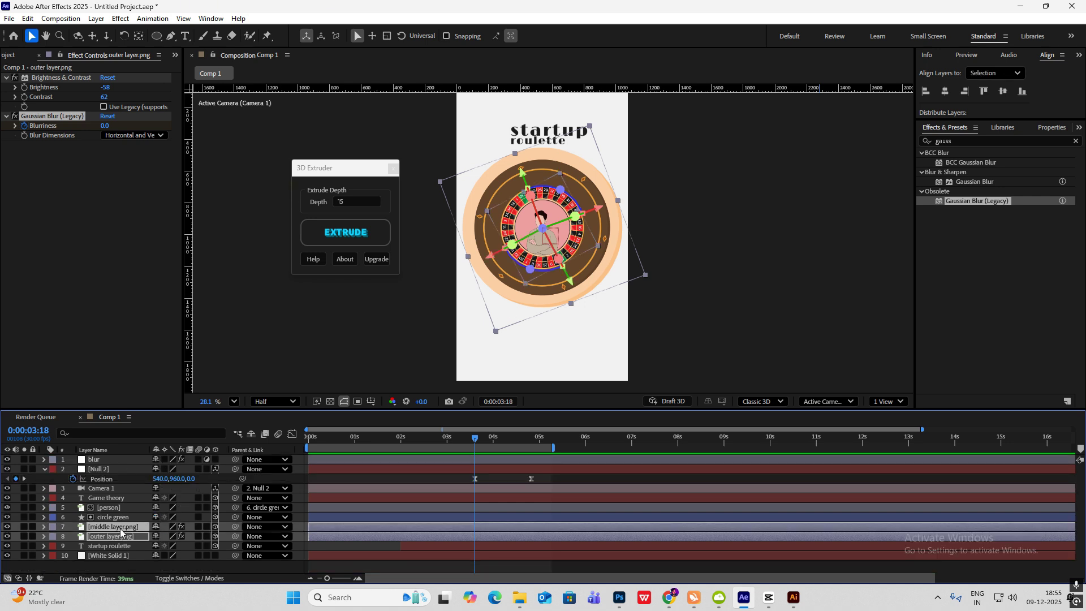
key(t)
click(15, 536)
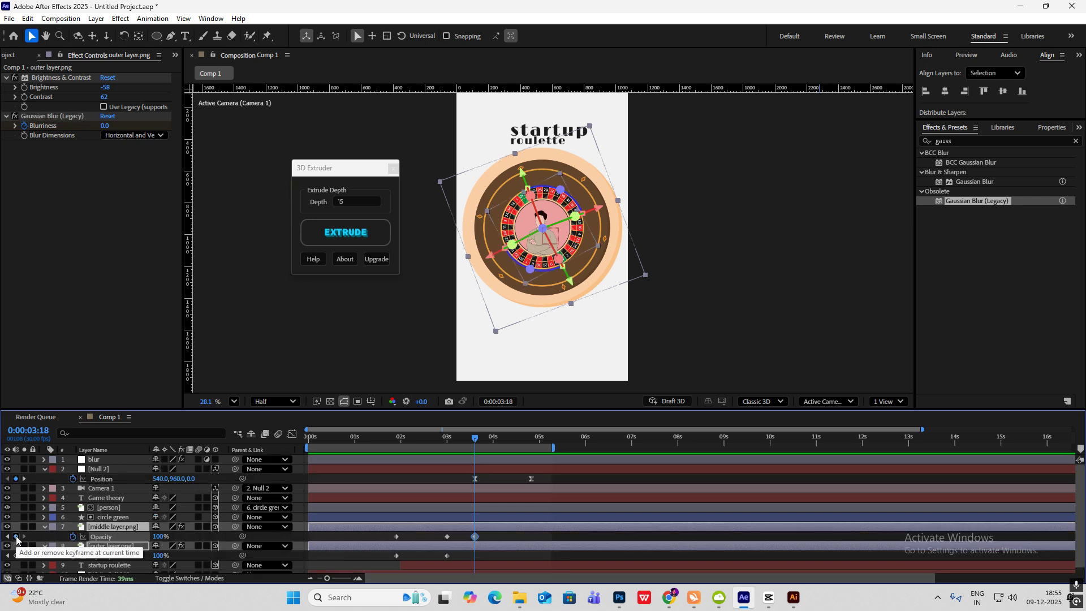
drag(475, 440, 531, 460)
drag(160, 536, 107, 540)
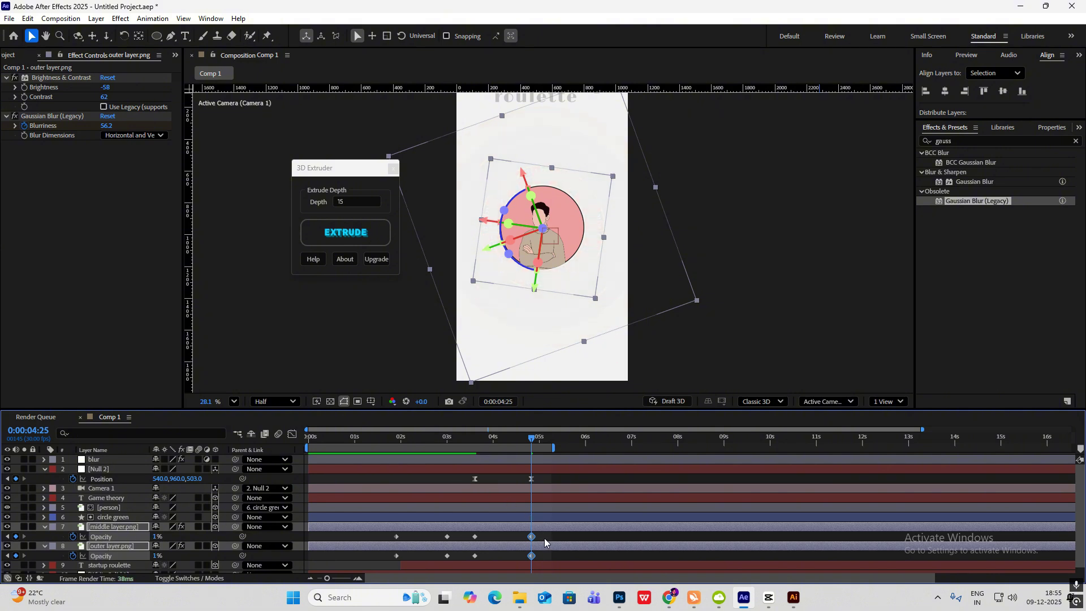
- Apply Easy Ease to both wheel layers' last two opacity keyframes and extend the final keyframe's incoming influence in the speed graph
drag(544, 536, 471, 570)
key(F9)
click(289, 437)
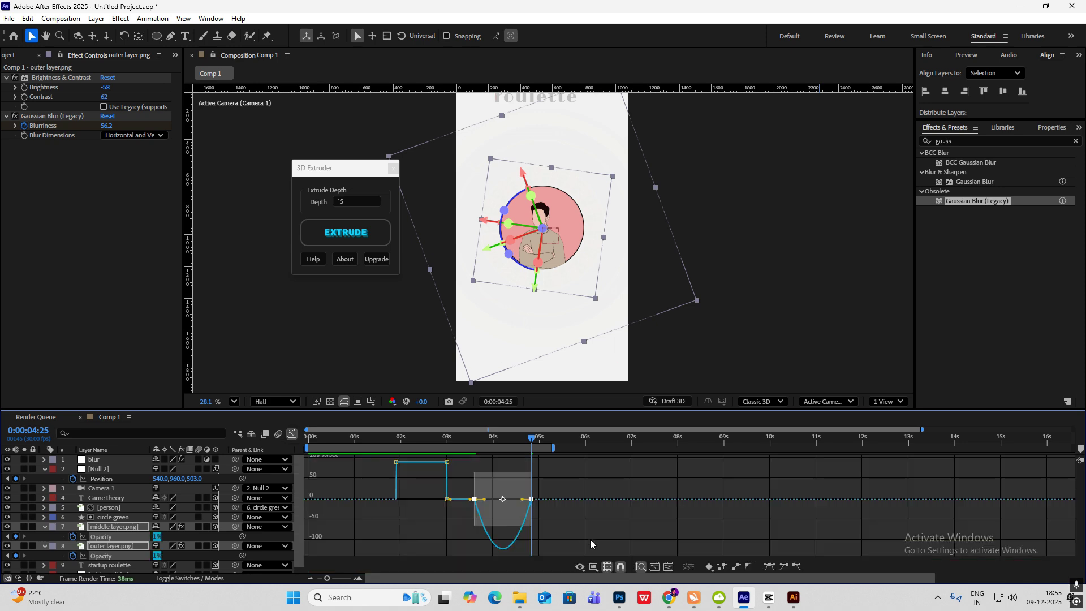
drag(550, 488, 503, 500)
key(shift+F3)
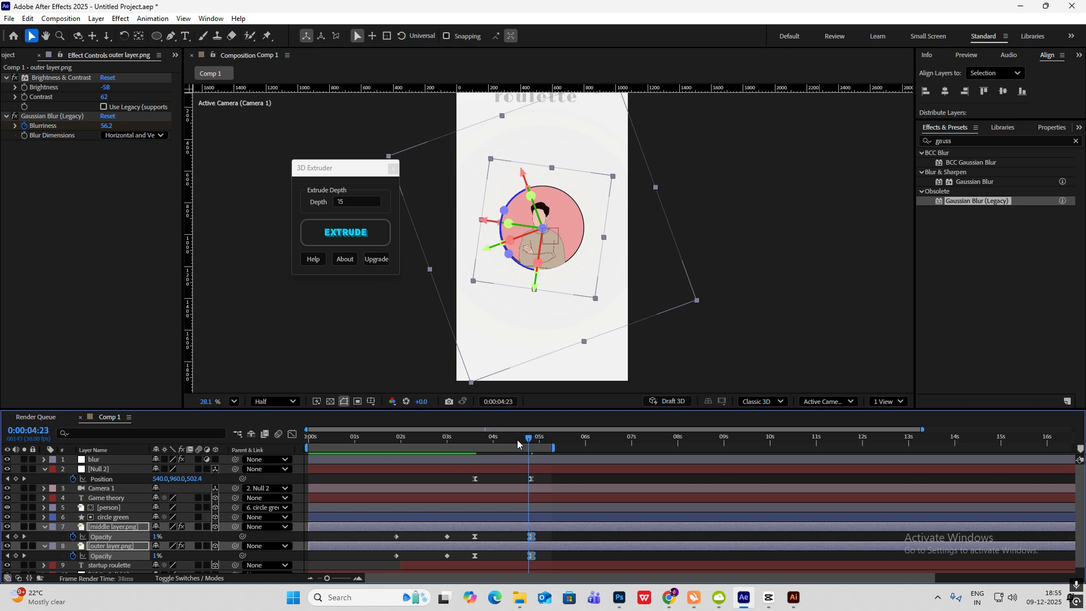
- Shift the startup roulette title's two opacity keyframes earlier to just after 0:00:04:00, and preview the fade
drag(518, 444, 343, 439)
scroll(119, 531, down, 1)
click(116, 558)
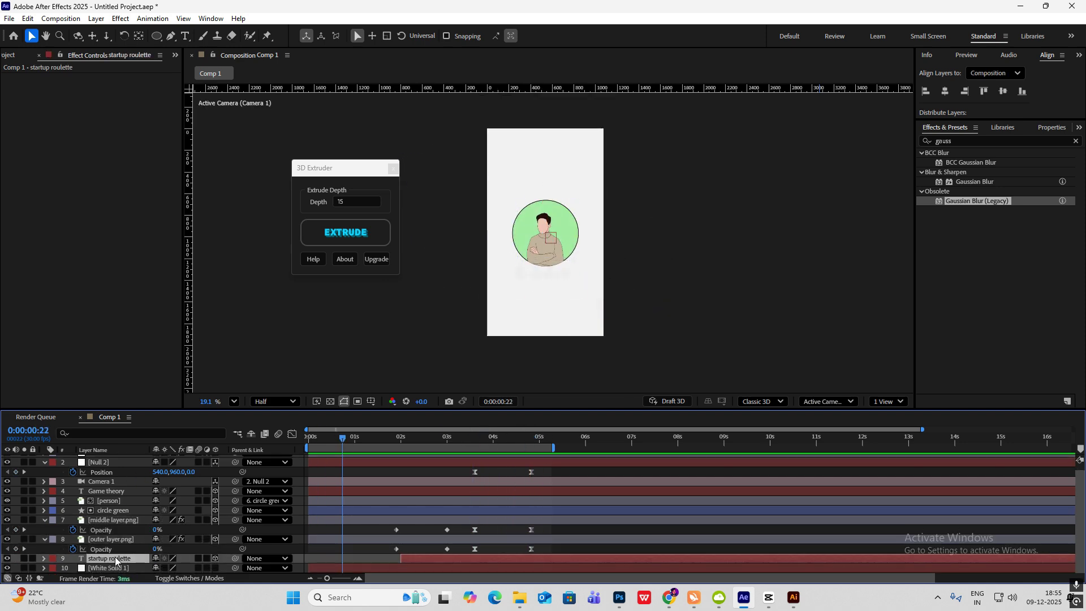
key(u)
scroll(504, 552, down, 2)
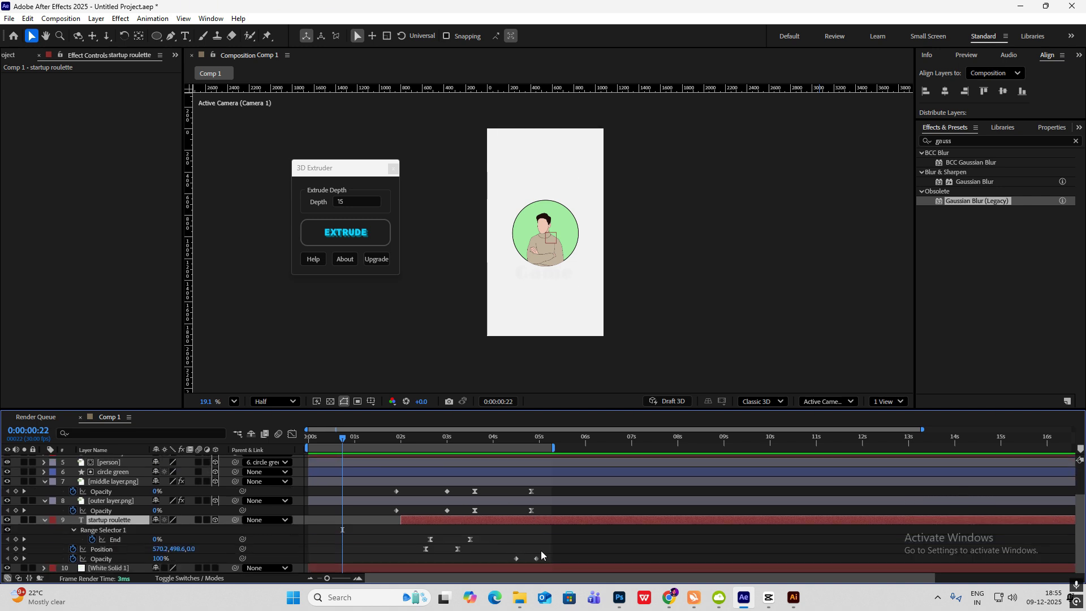
drag(540, 551, 507, 559)
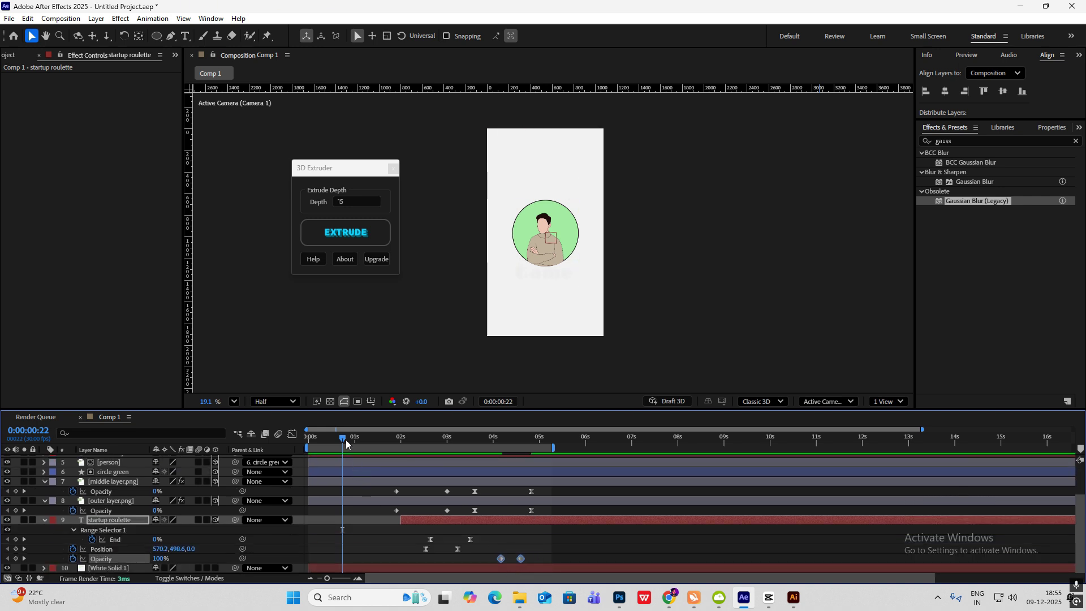
drag(344, 439, 493, 477)
key(space)
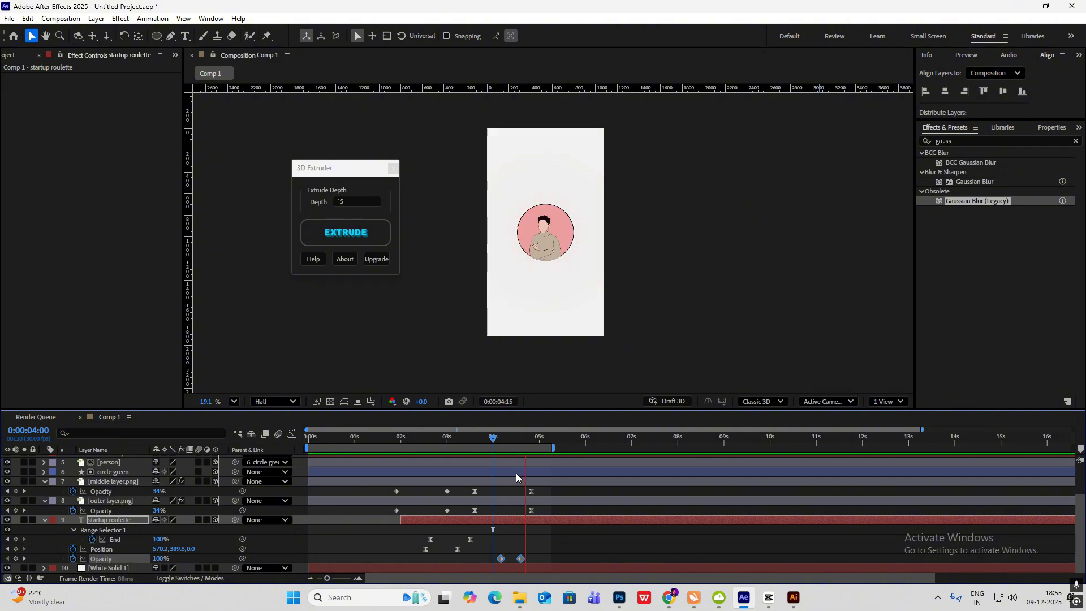
- Examine the blindfolded person in the CapCut reference at about 0:00:05:08, and return to After Effects
mouse_move(241, 409)
mouse_down()
mouse_move(262, 414)
mouse_move(252, 415)
mouse_up()
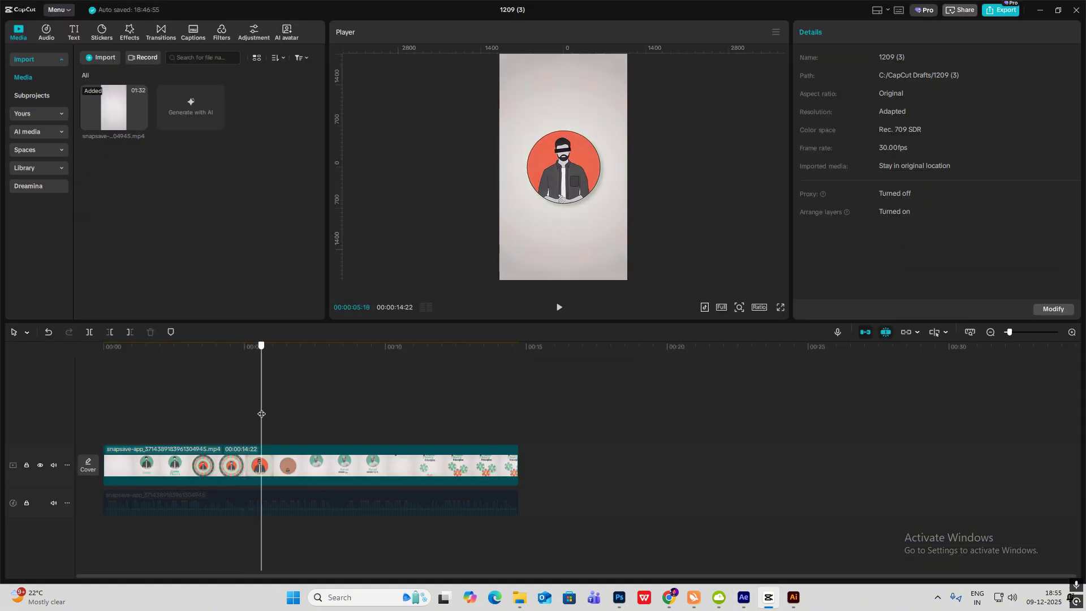
click(252, 416)
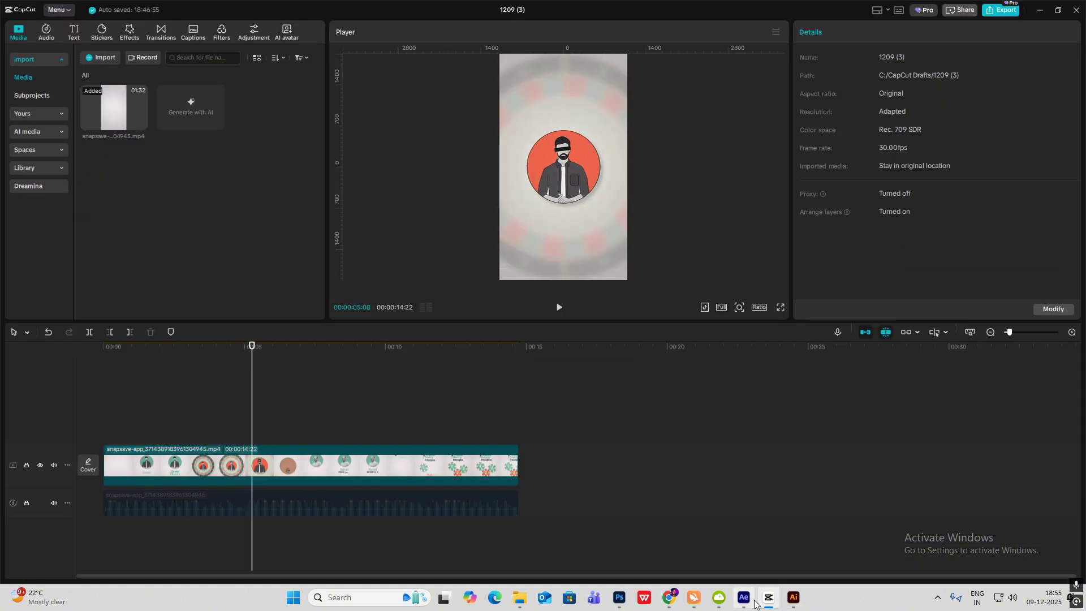
key(alt+Tab)
- Return to 0:00:03:18, collapse the expanded wheel, title and null layers, and deselect everything
drag(536, 443, 472, 447)
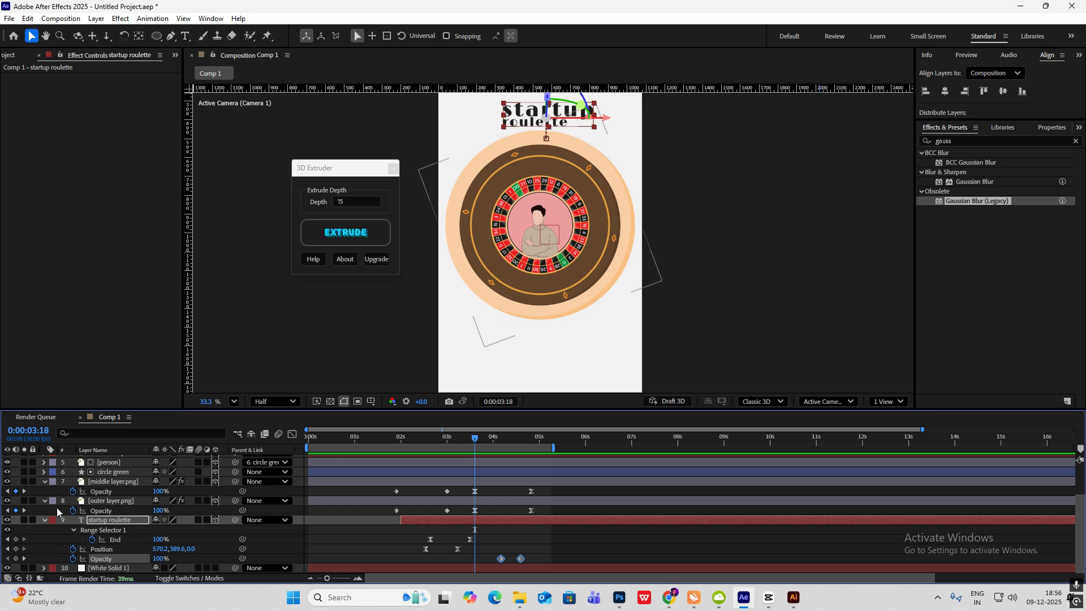
click(45, 482)
click(45, 501)
click(45, 520)
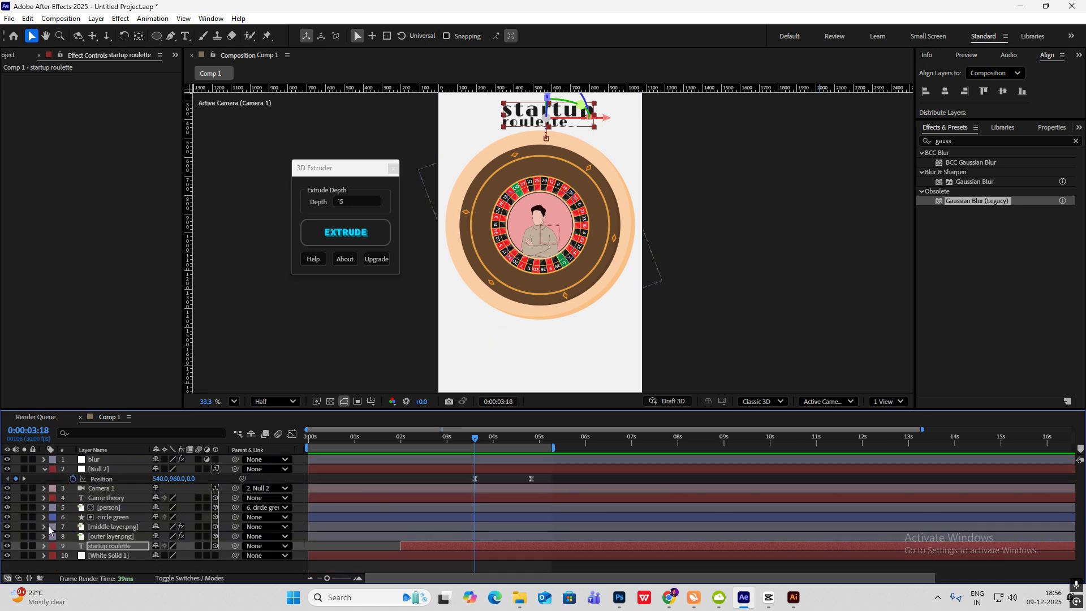
click(44, 470)
click(92, 562)
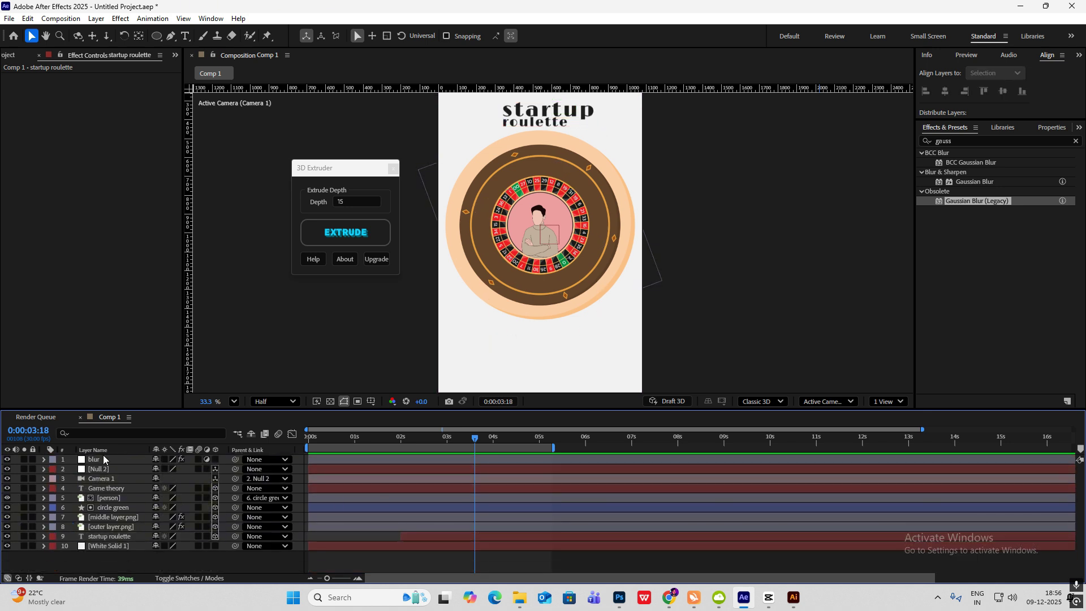
- Set up the Pen tool with no fill and a 26 px black stroke
click(170, 36)
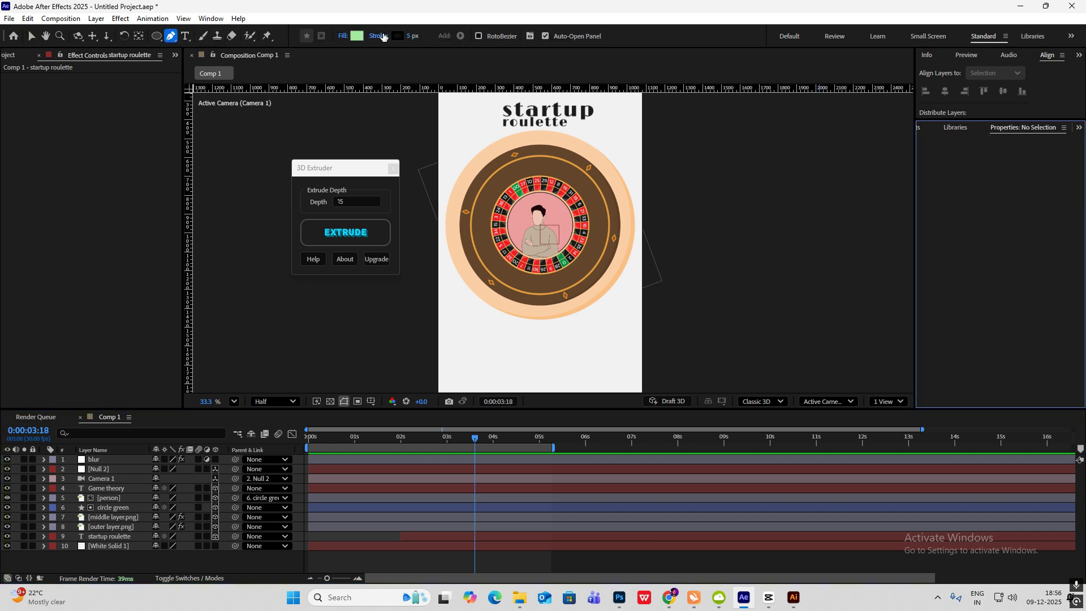
click(352, 38)
click(482, 267)
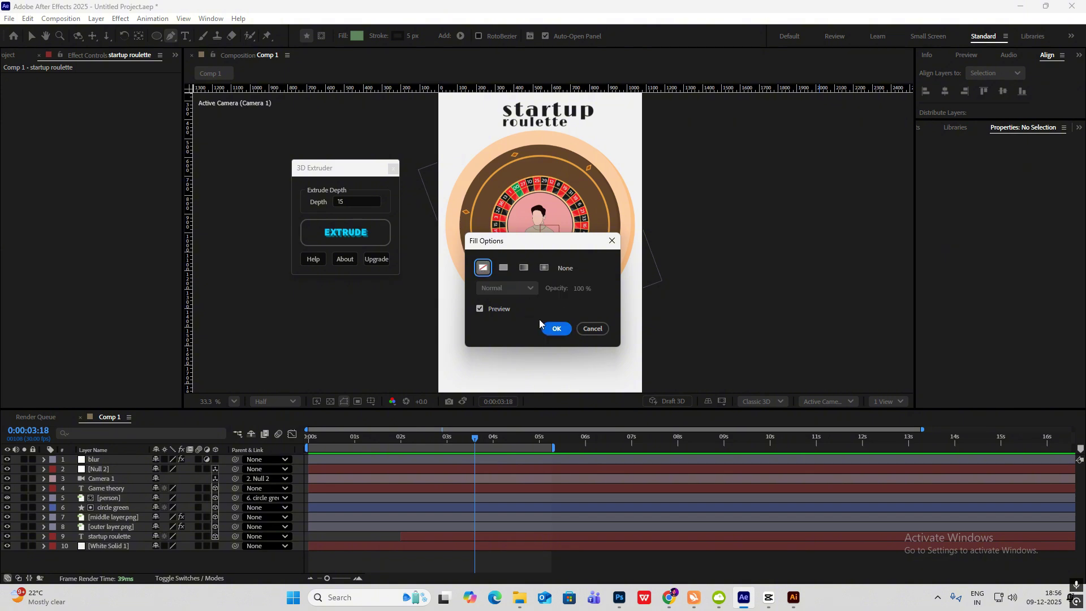
click(555, 328)
- Draw a two-point line across the person's eyes as a blindfold and restore the composition display
scroll(529, 205, up, 3)
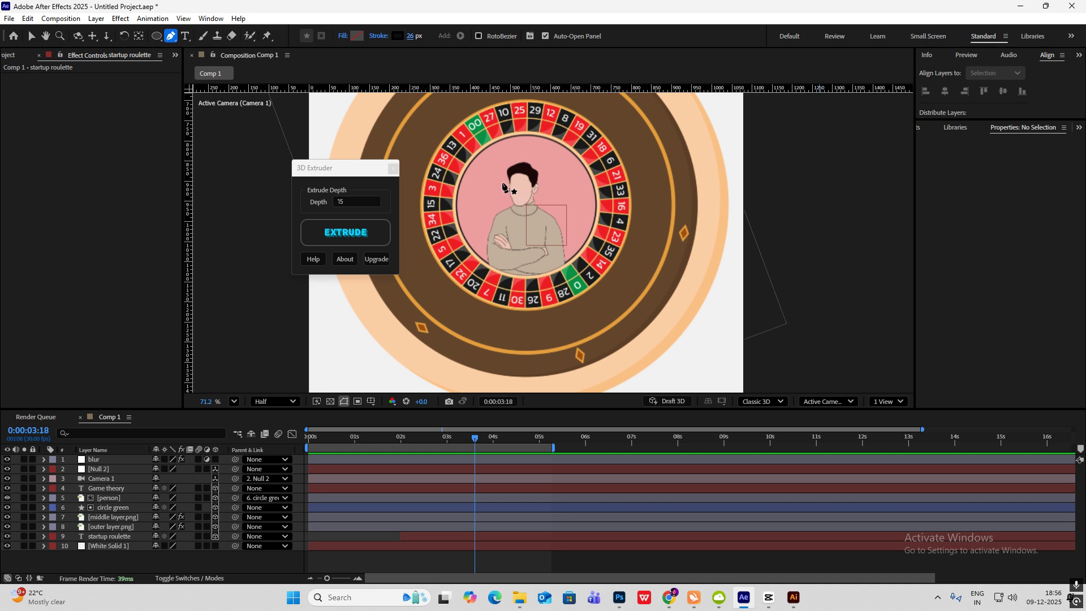
click(501, 186)
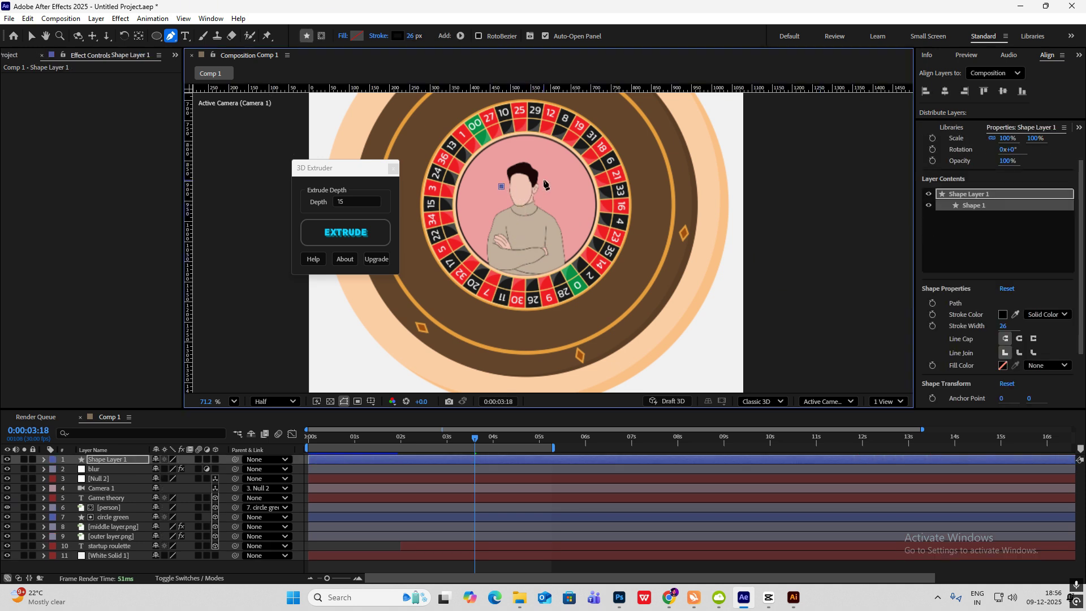
click(545, 178)
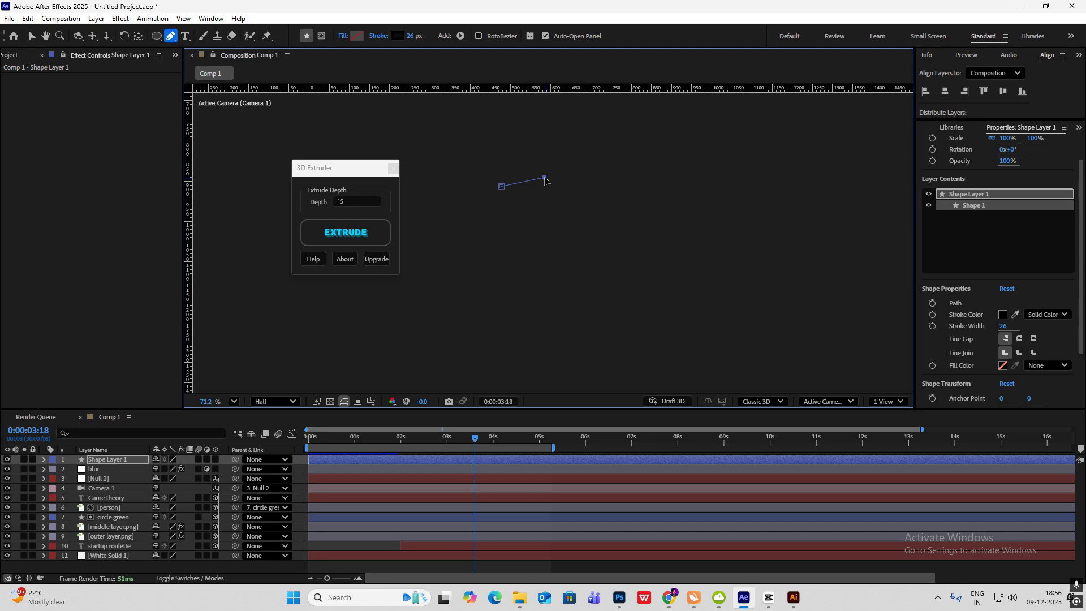
key(Caps_Lock)
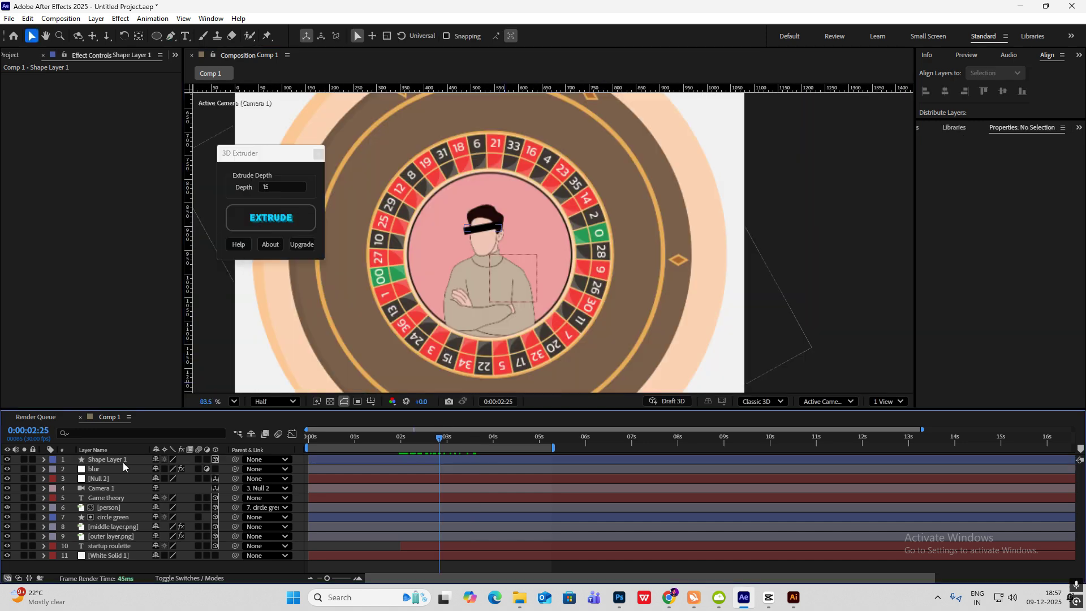
- Rename the new shape layer as blindfold and parent it to the person layer
click(118, 460)
key(Return)
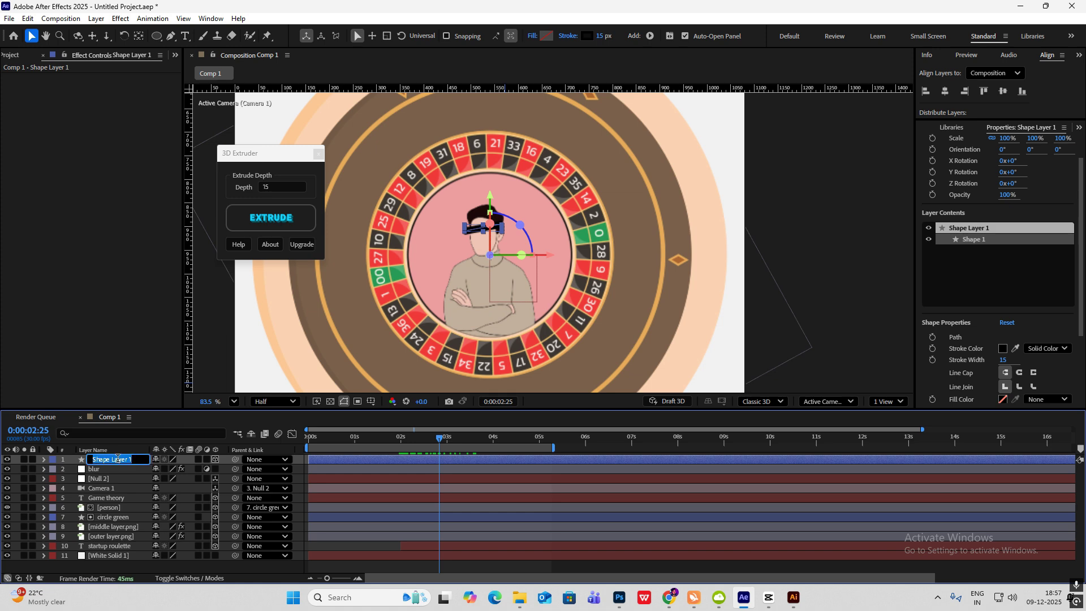
text(blindfold)
click(130, 351)
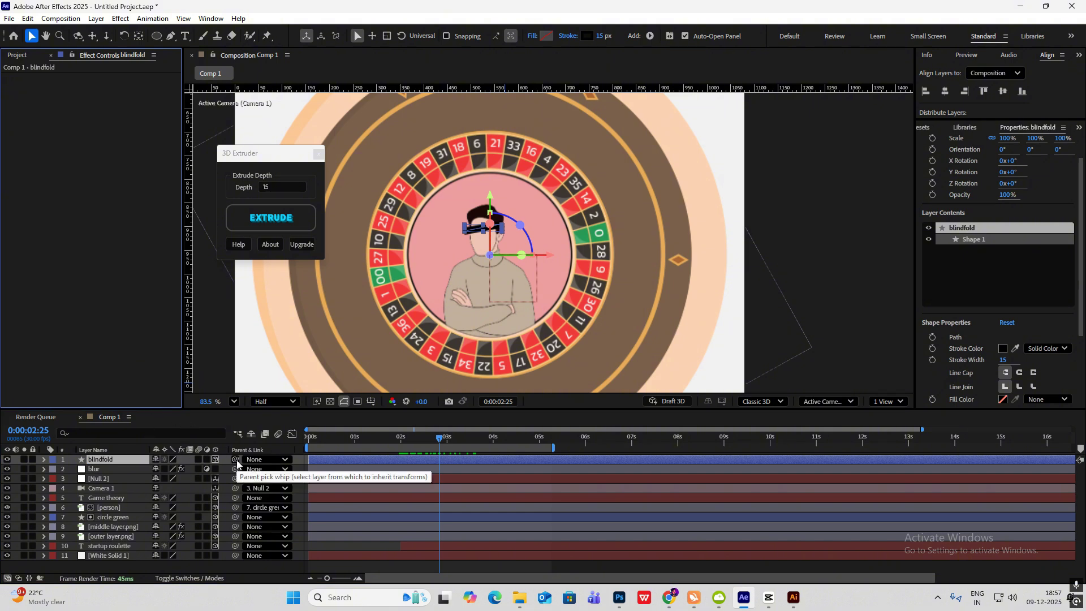
drag(236, 462, 129, 513)
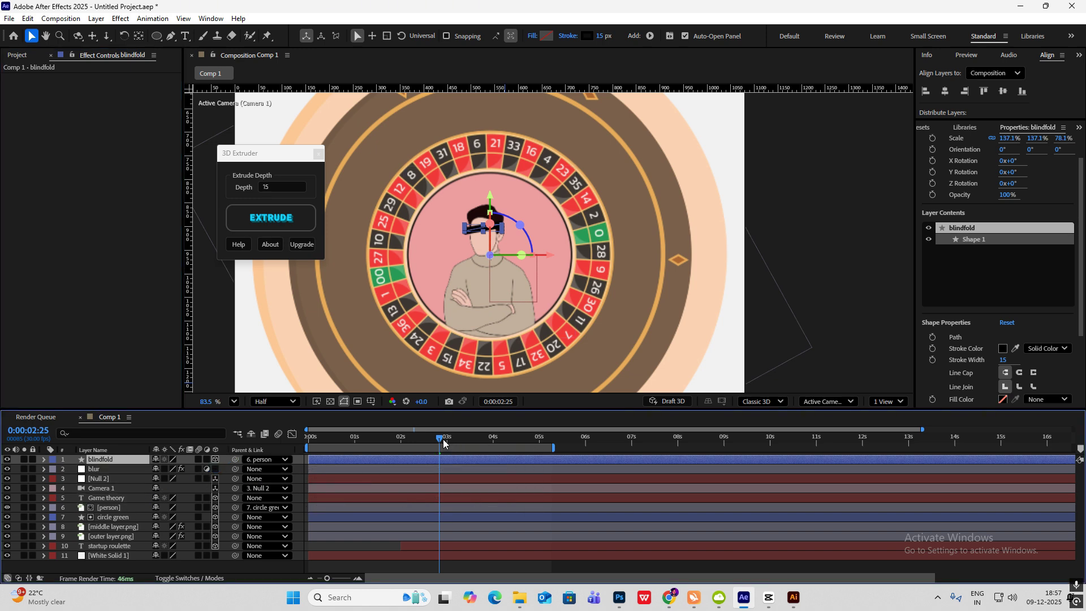
- Add Trim Paths to the blindfold layer and keyframe its End at 100% at 0:00:03:23
drag(444, 443, 482, 447)
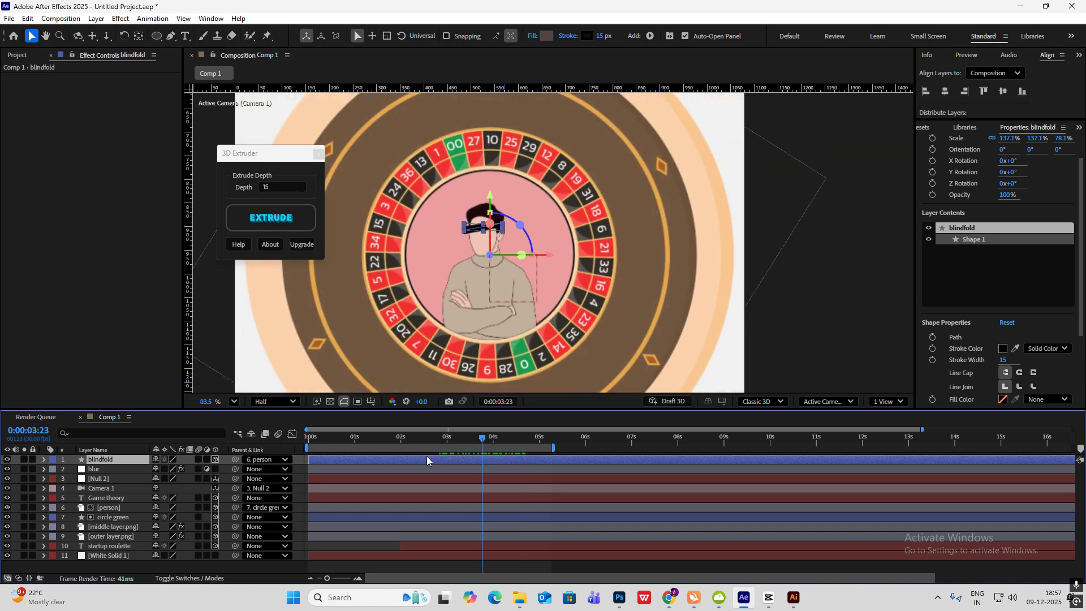
drag(481, 438, 507, 462)
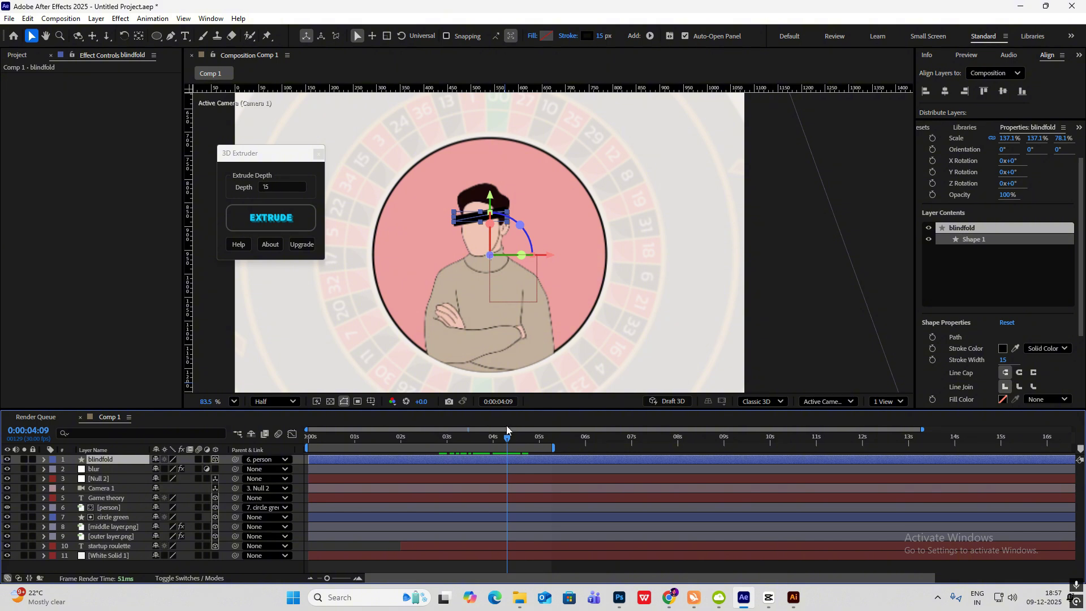
click(650, 36)
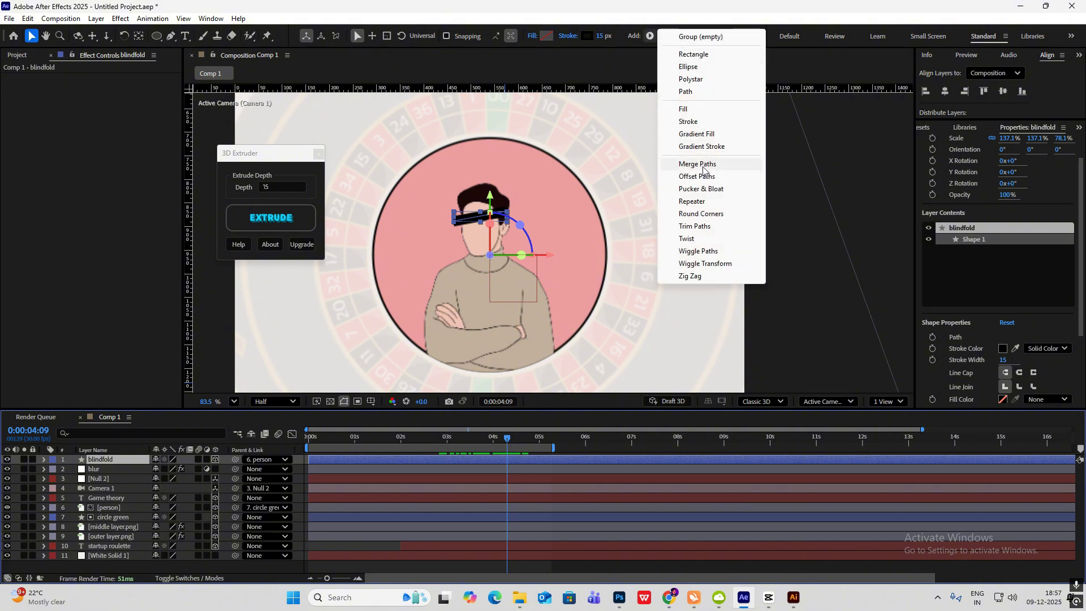
click(700, 228)
drag(508, 439, 484, 457)
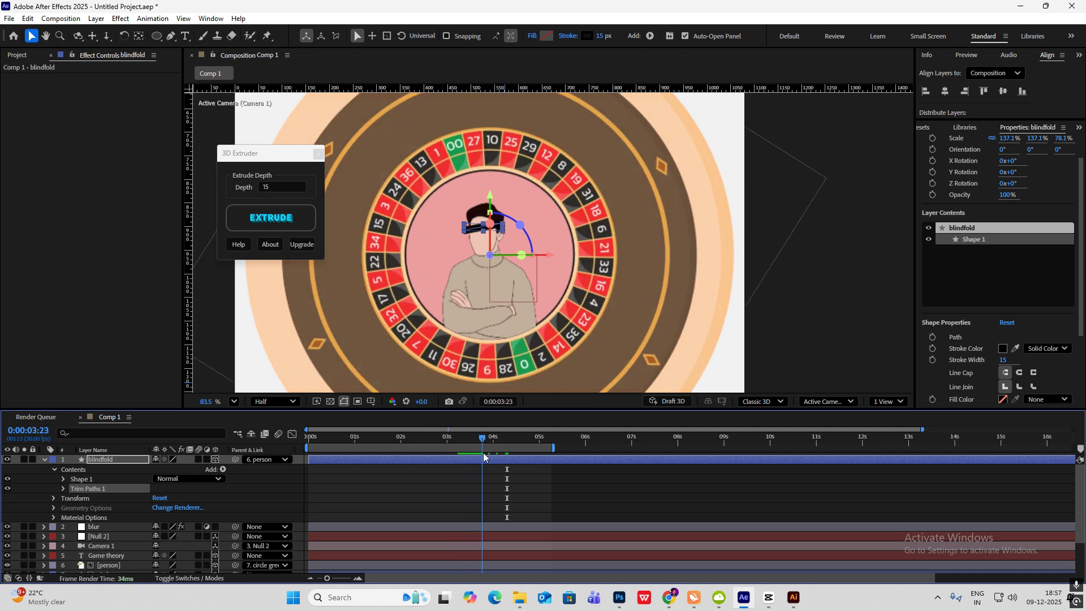
click(63, 489)
click(83, 508)
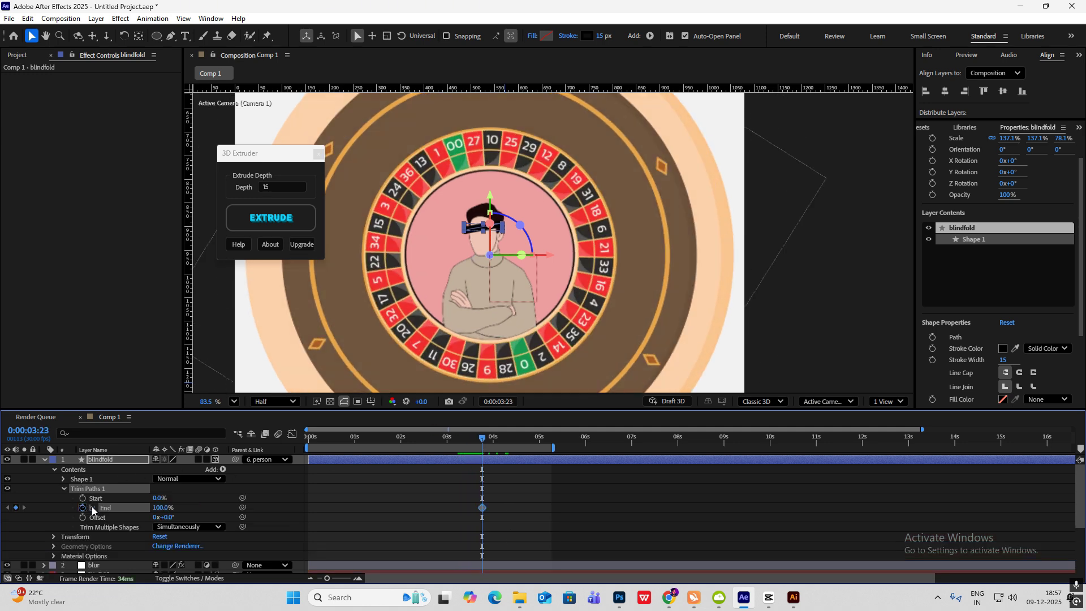
- Set the blindfold's Trim Paths End to 0% at 0:00:03:23 and 100% at 0:00:04:13
drag(165, 512, 43, 503)
drag(486, 443, 517, 455)
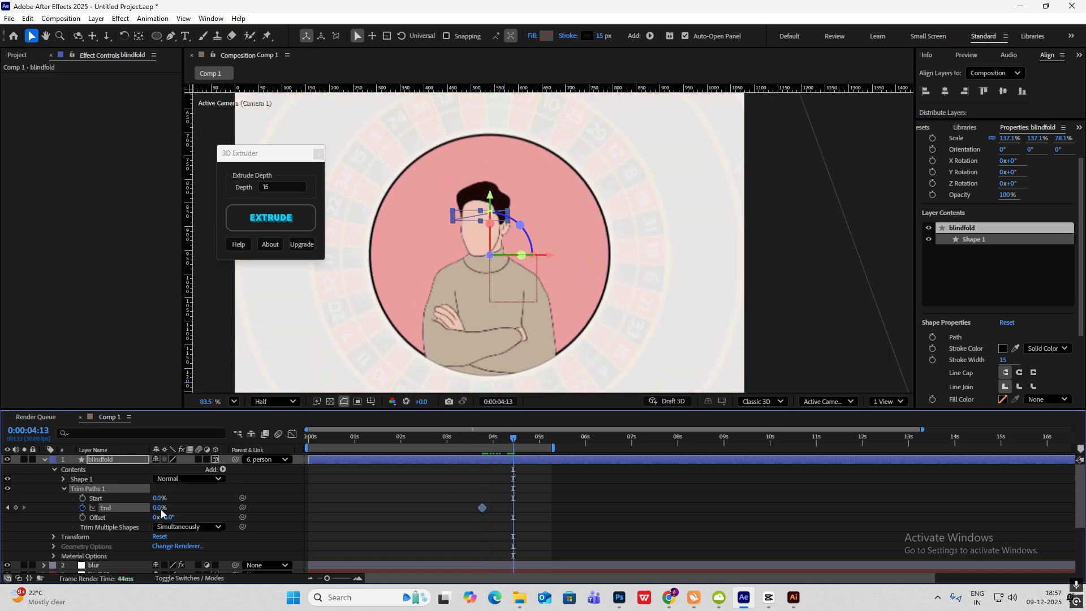
drag(160, 507, 217, 503)
- Easy-ease both blindfold End keyframes and shape their speed graph to peak early and slow toward the end
drag(537, 495, 469, 535)
click(293, 434)
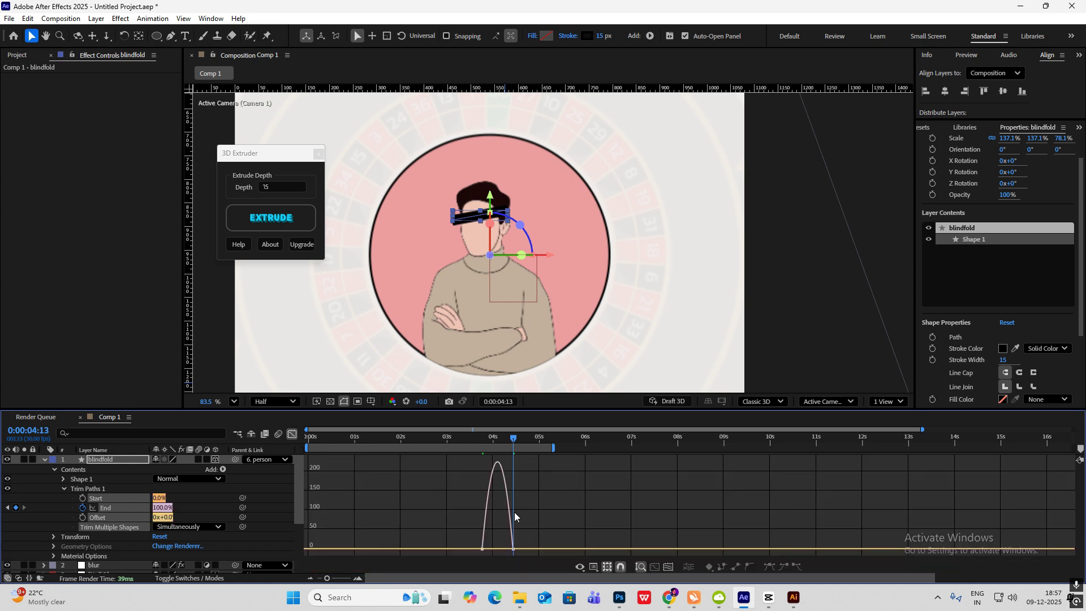
scroll(514, 513, up, 2)
drag(545, 520, 460, 549)
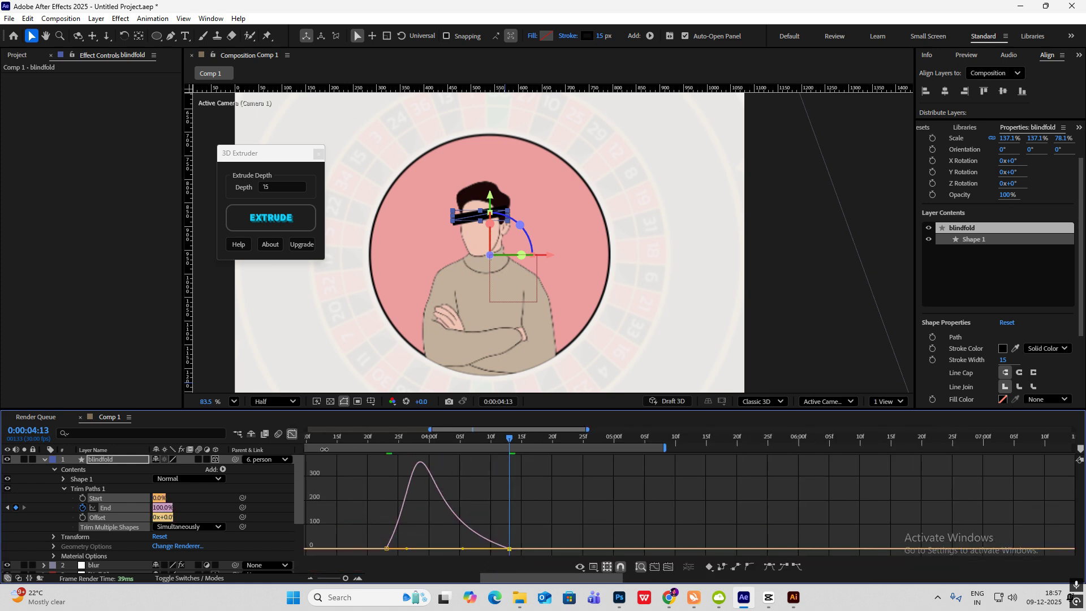
click(293, 434)
- Preview the blindfold animation close up, then with the whole composition in view from about 0:00:03:09
scroll(494, 509, down, 2)
drag(500, 439, 462, 441)
key(space)
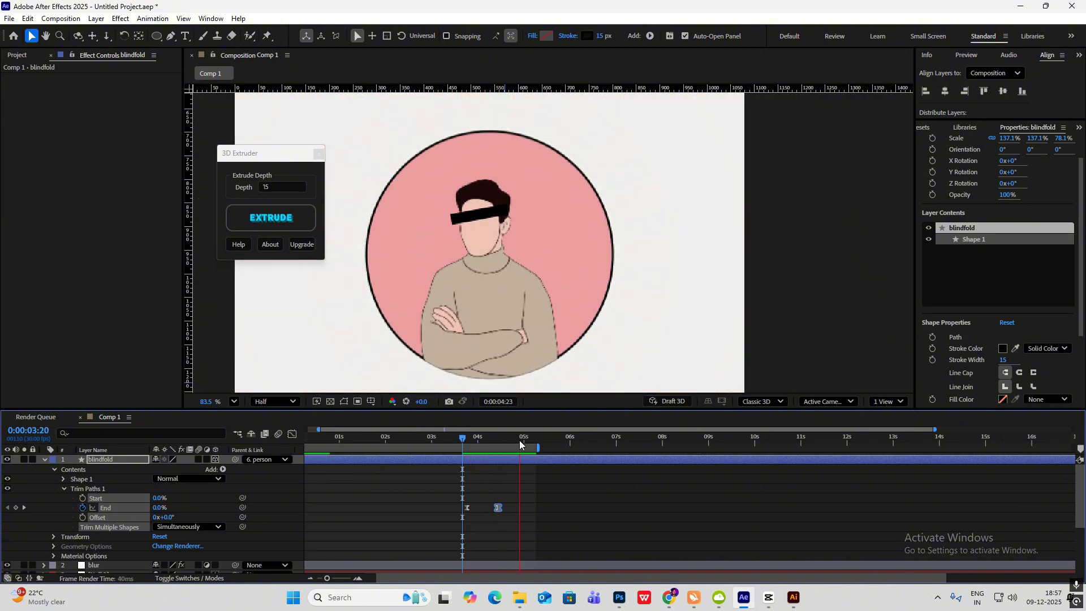
click(523, 441)
scroll(546, 307, down, 2)
scroll(545, 307, down, 3)
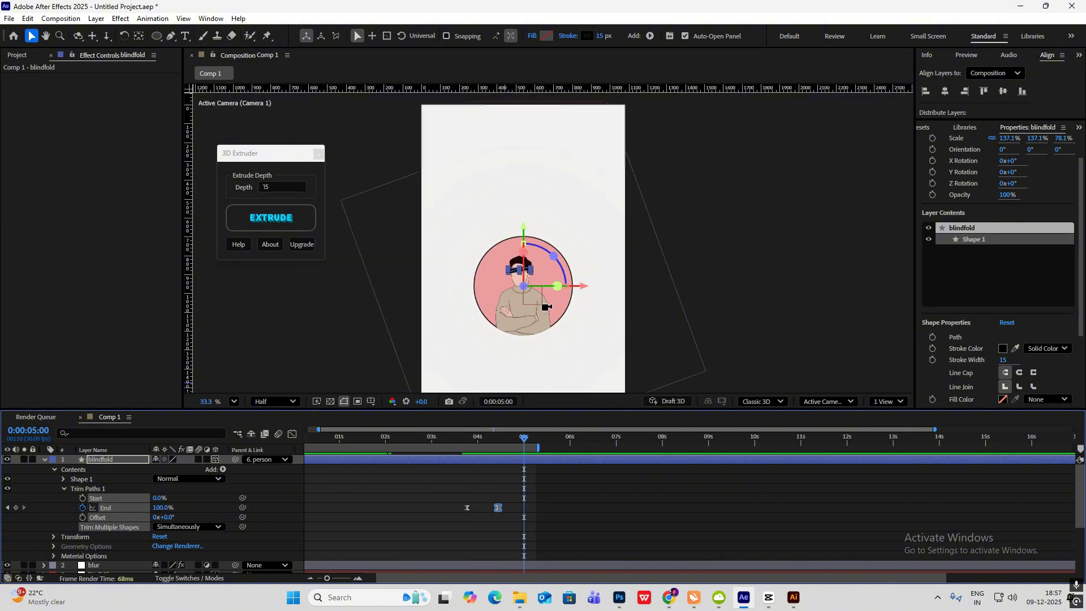
click(727, 272)
drag(524, 438, 445, 449)
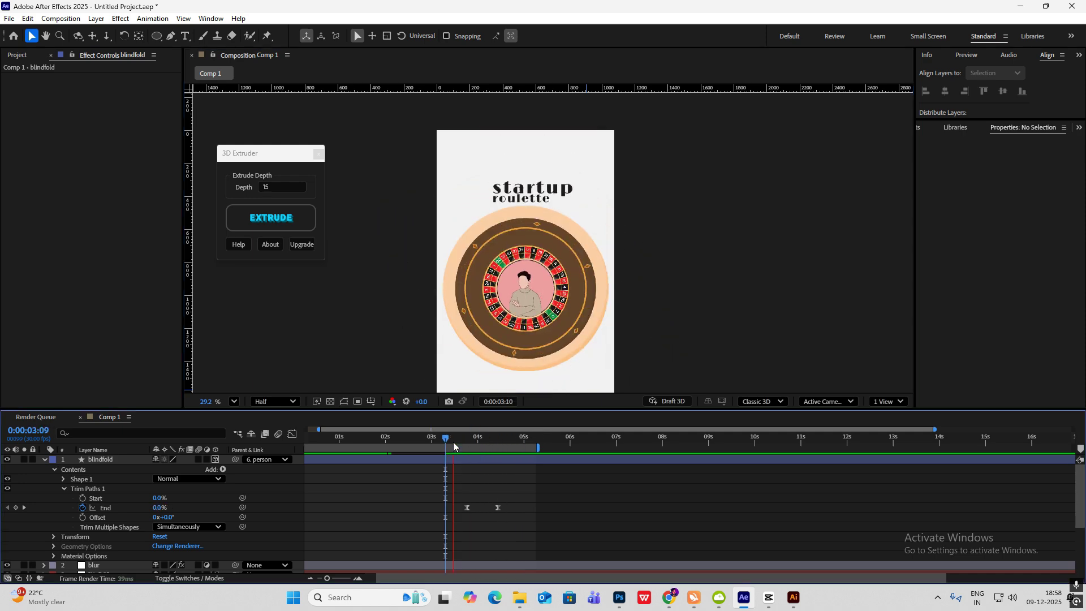
key(space)
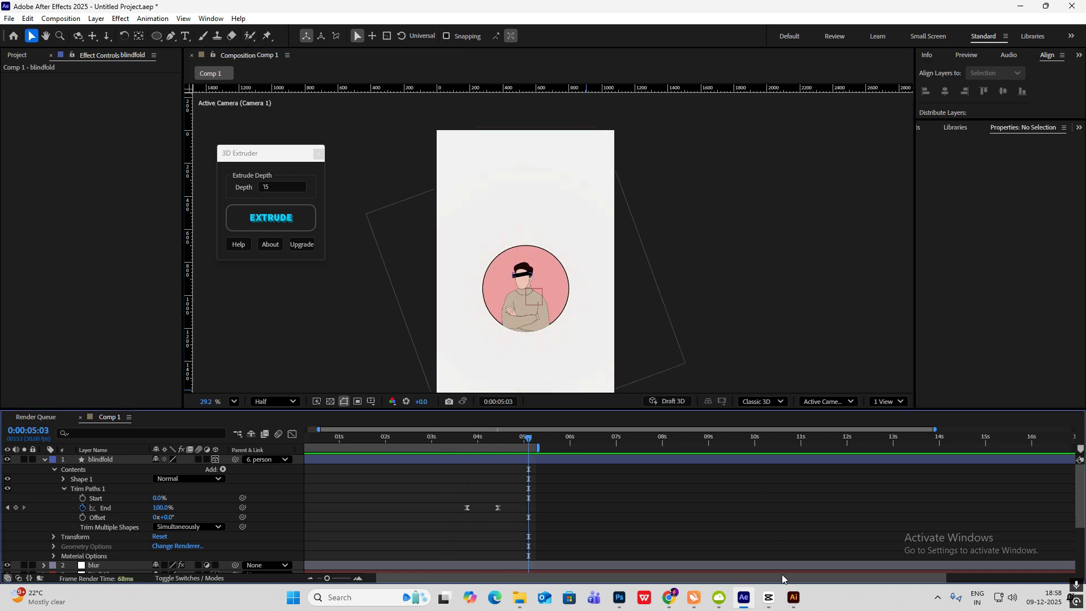
- Switch to CapCut to review the reference video's transition to the founder portrait, then return to After Effects
click(768, 597)
drag(259, 413, 342, 432)
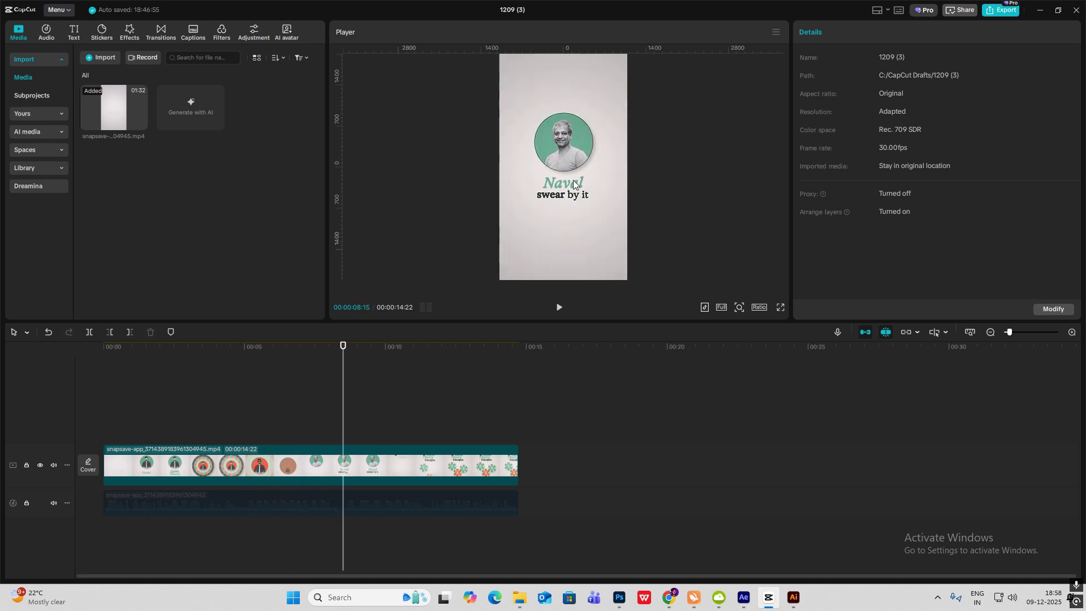
click(743, 597)
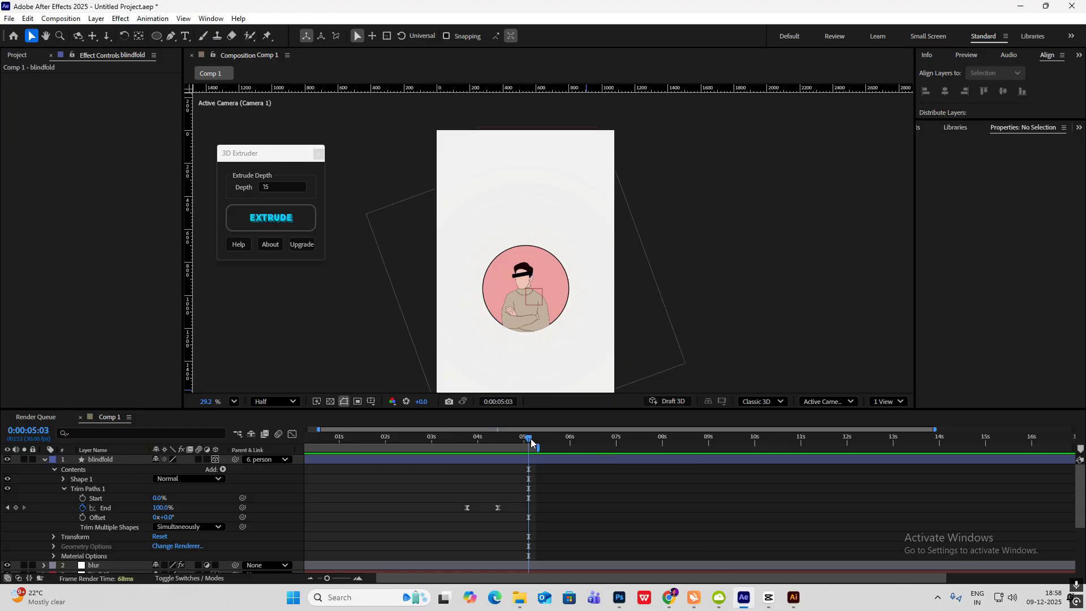
- Extend the work area past 10 seconds and keyframe the person layer's Position at 0:00:05:05, dropping it to Y 397.9 at 0:00:05:27
mouse_move(538, 447)
mouse_down()
mouse_move(782, 448)
mouse_move(469, 442)
mouse_move(532, 438)
mouse_up()
click(45, 459)
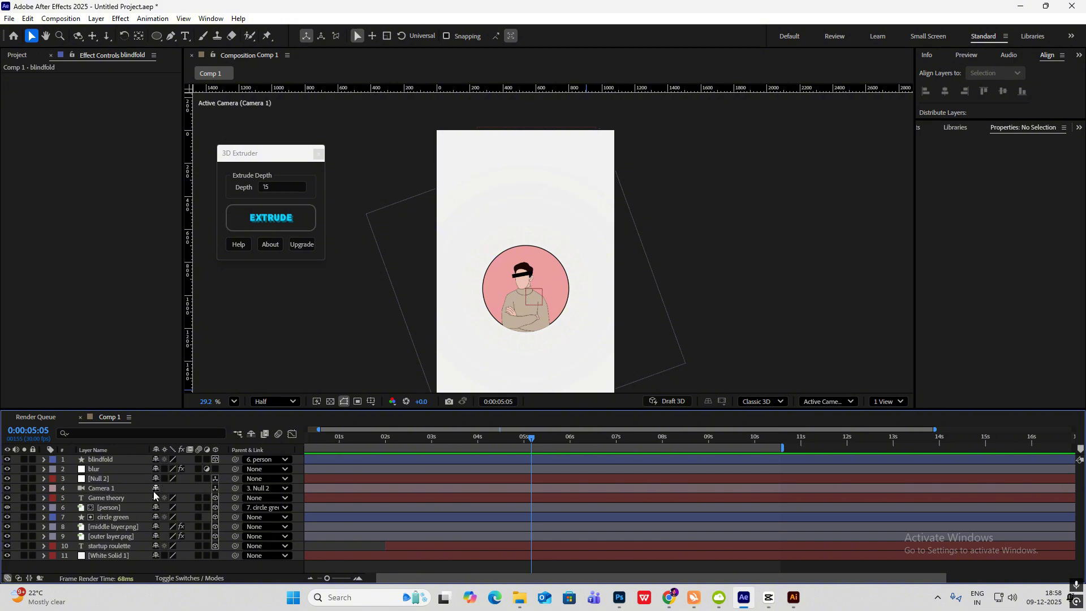
click(125, 508)
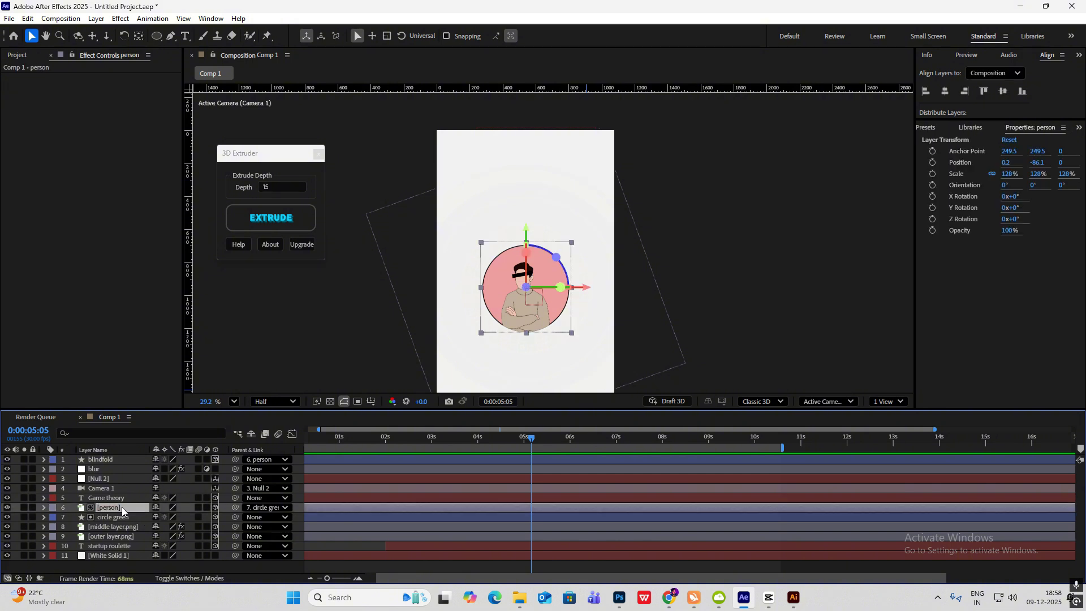
key(p)
click(73, 518)
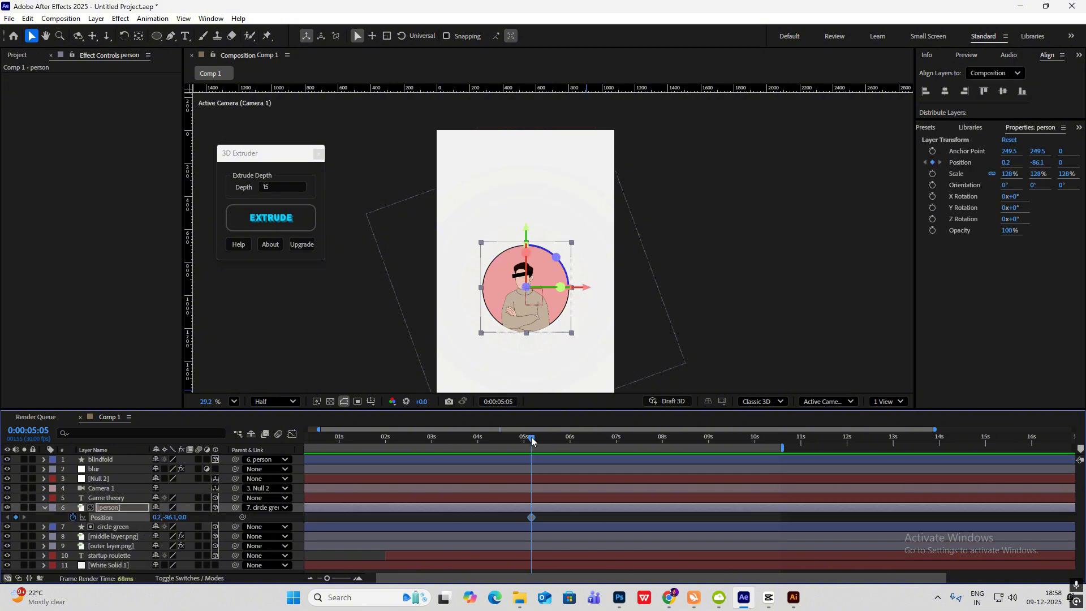
drag(532, 438, 565, 438)
drag(181, 517, 423, 537)
key(ctrl+z)
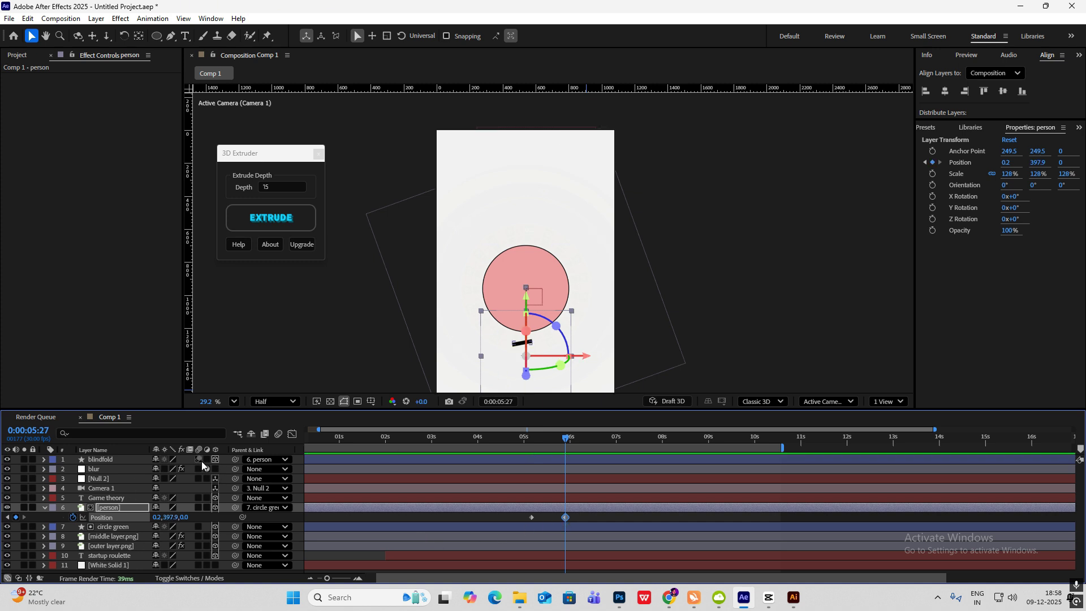
- Use the circle green layer as the track matte for the blindfold layer
click(190, 578)
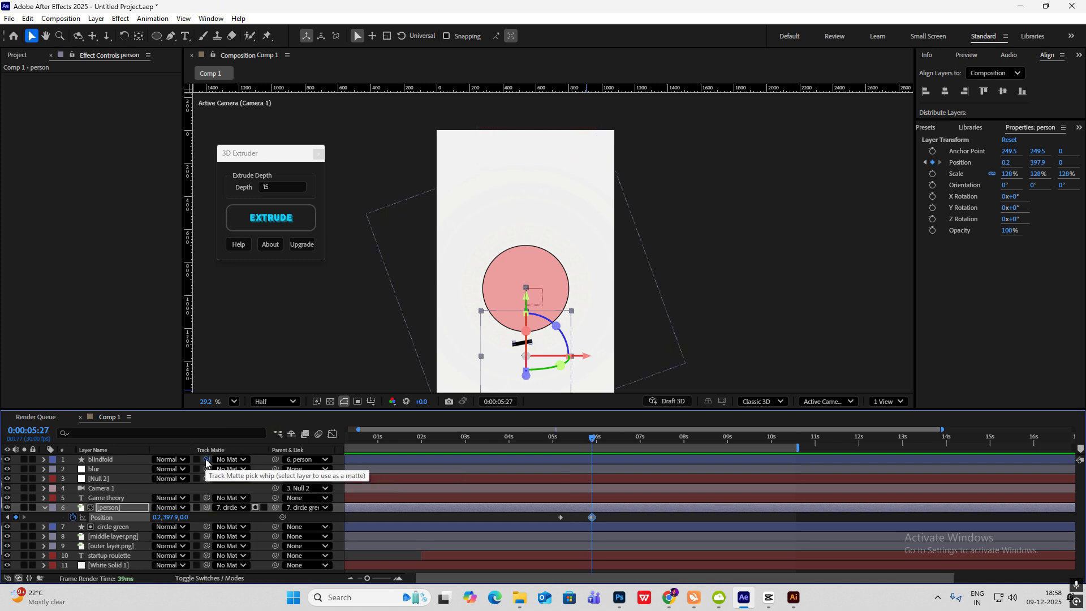
drag(206, 462, 118, 531)
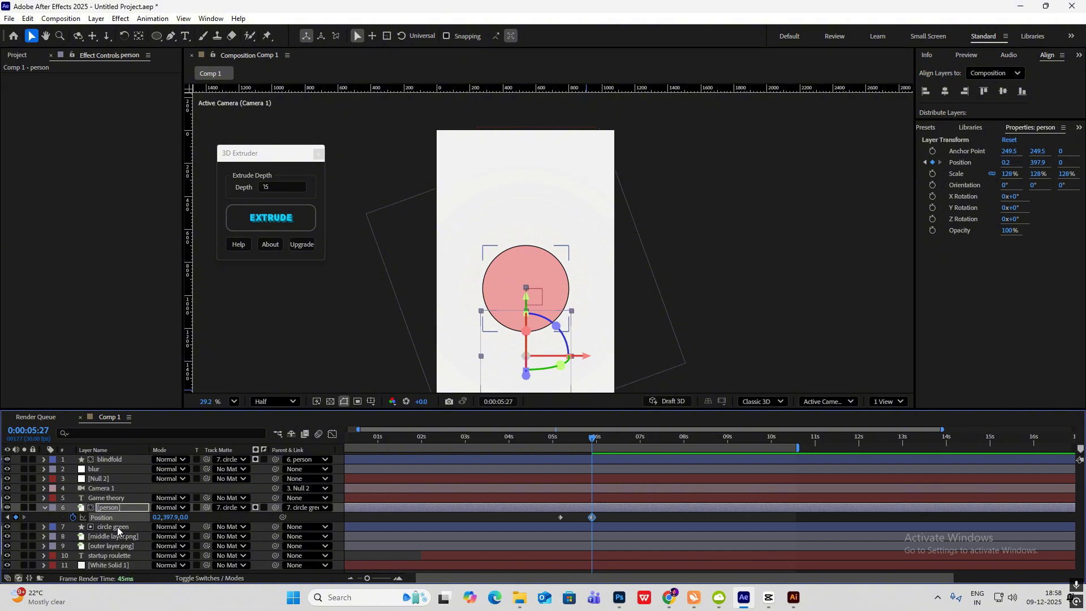
drag(562, 451, 559, 450)
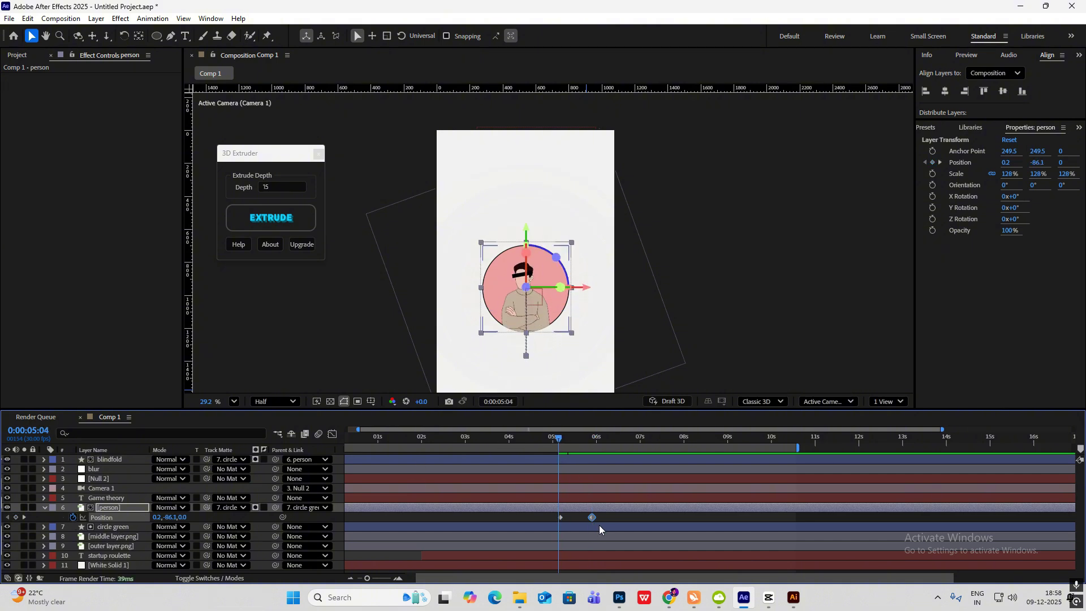
- Easy-ease the person's two Position keyframes, shape the speed graph for a fast start and slow finish, and preview the drop
drag(604, 513, 543, 523)
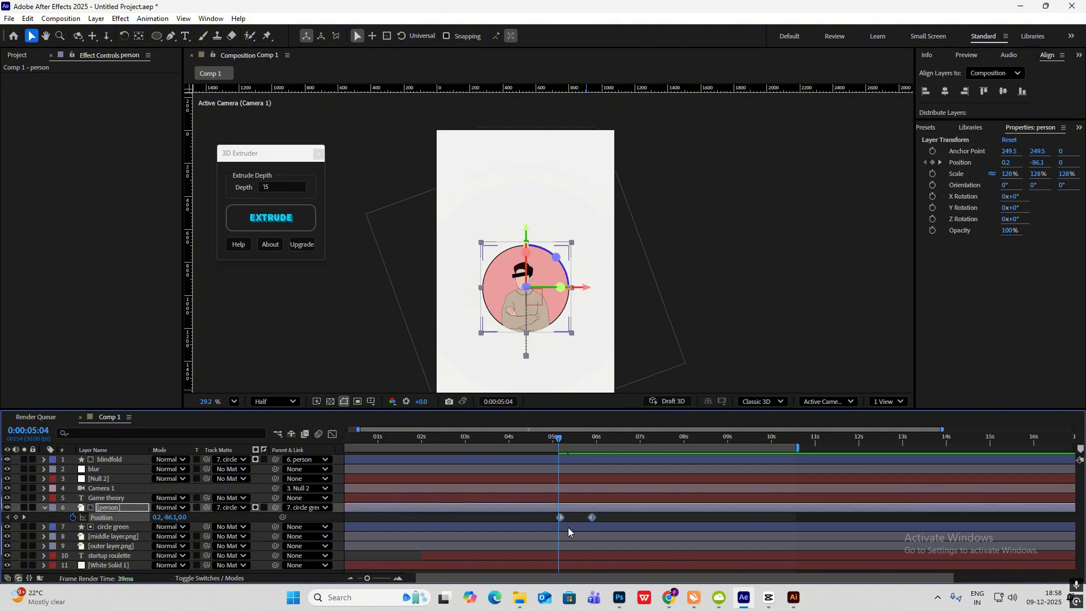
click(334, 435)
scroll(576, 535, up, 3)
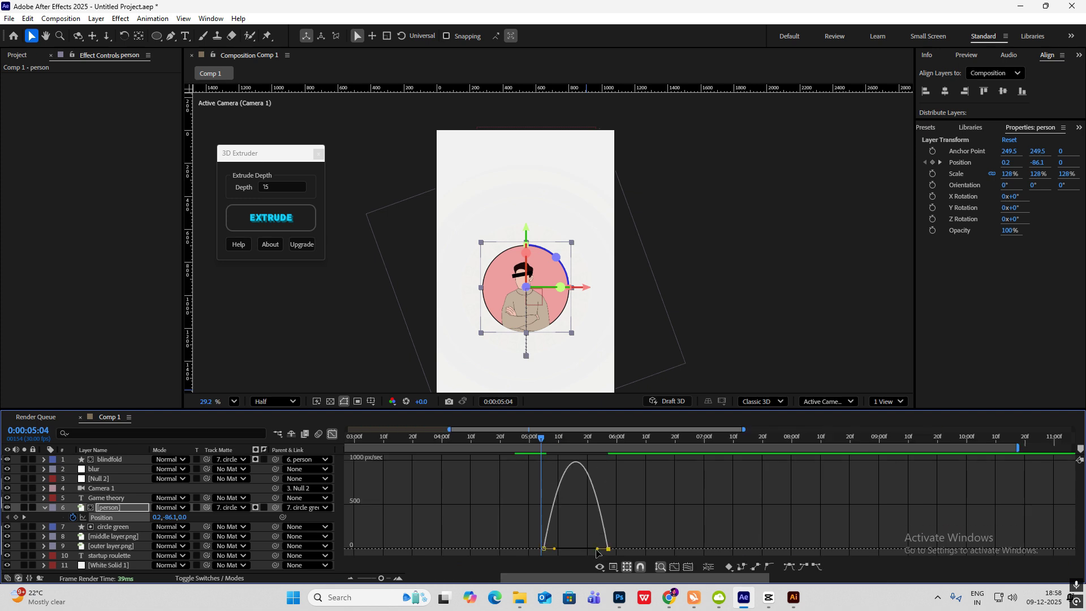
drag(597, 551, 546, 548)
click(332, 434)
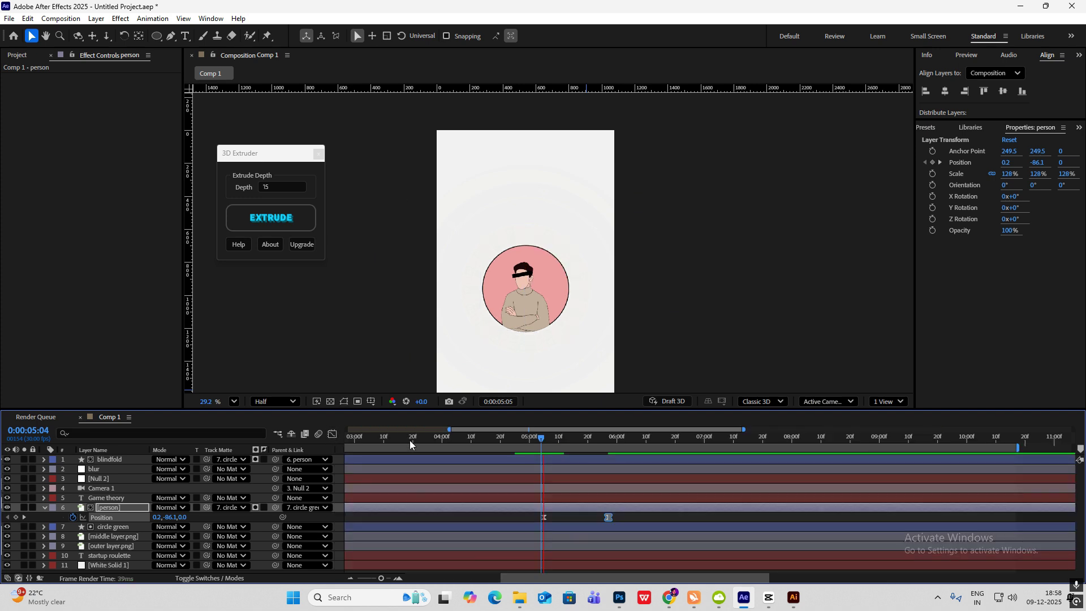
drag(631, 441, 544, 442)
- Add the founder image to Comp 1 as the top layer and move the blur layer directly beneath it
click(18, 55)
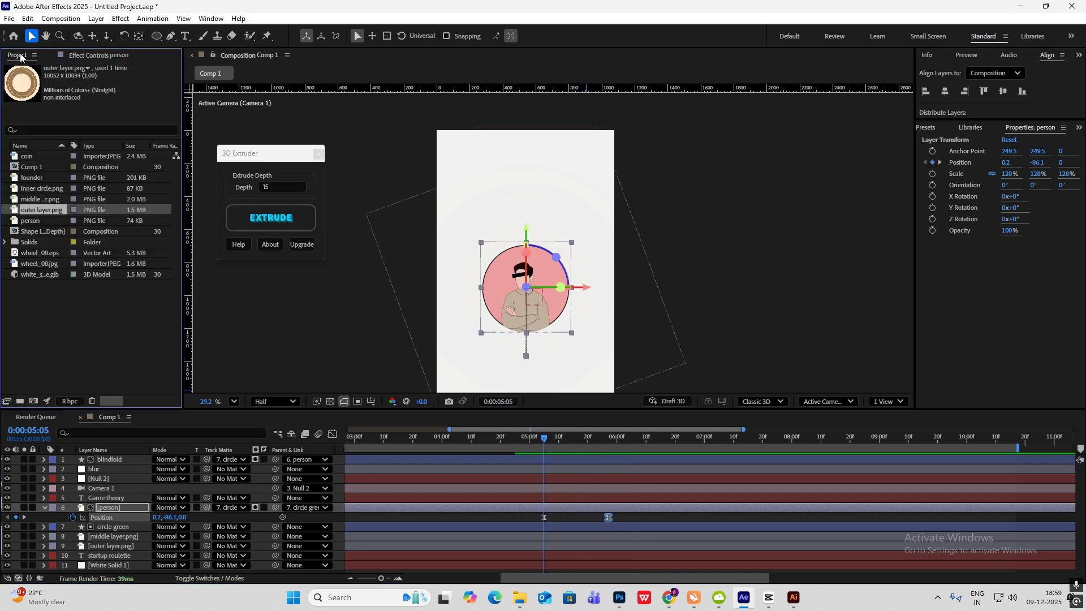
drag(47, 179, 146, 467)
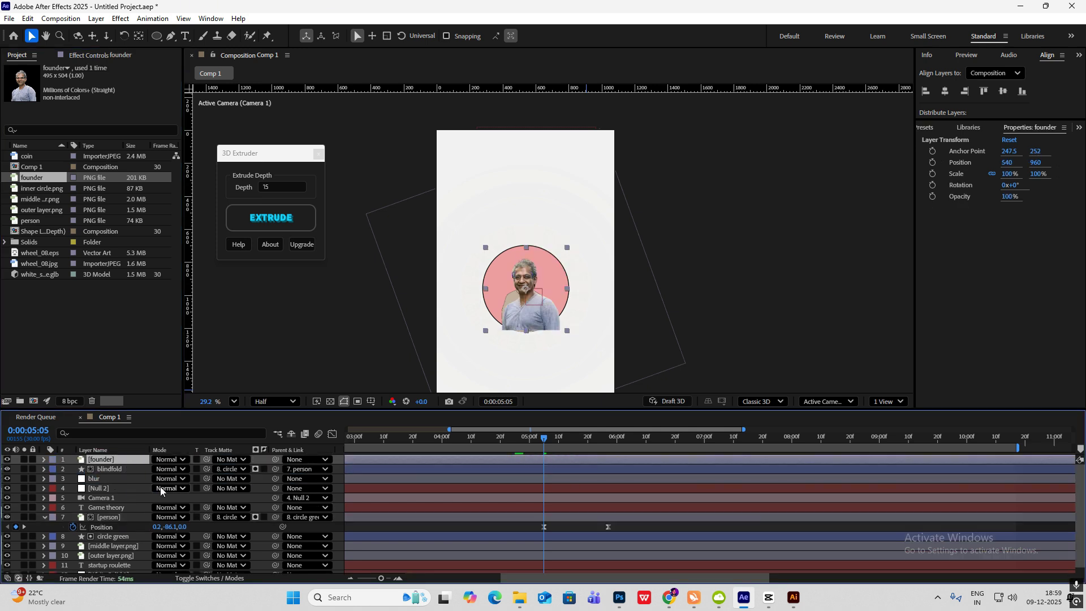
click(94, 480)
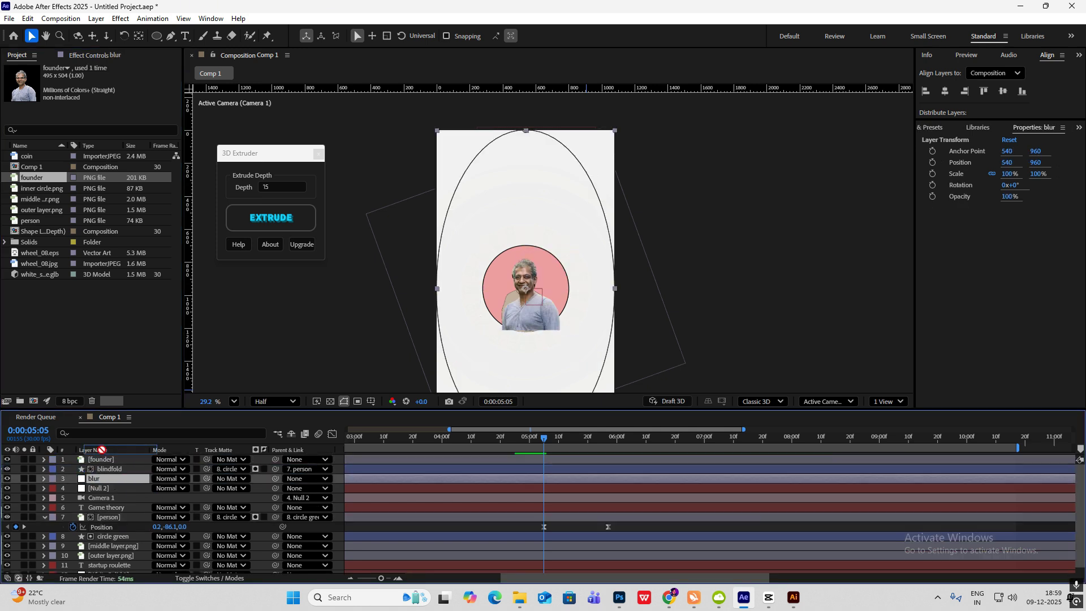
drag(102, 449, 104, 463)
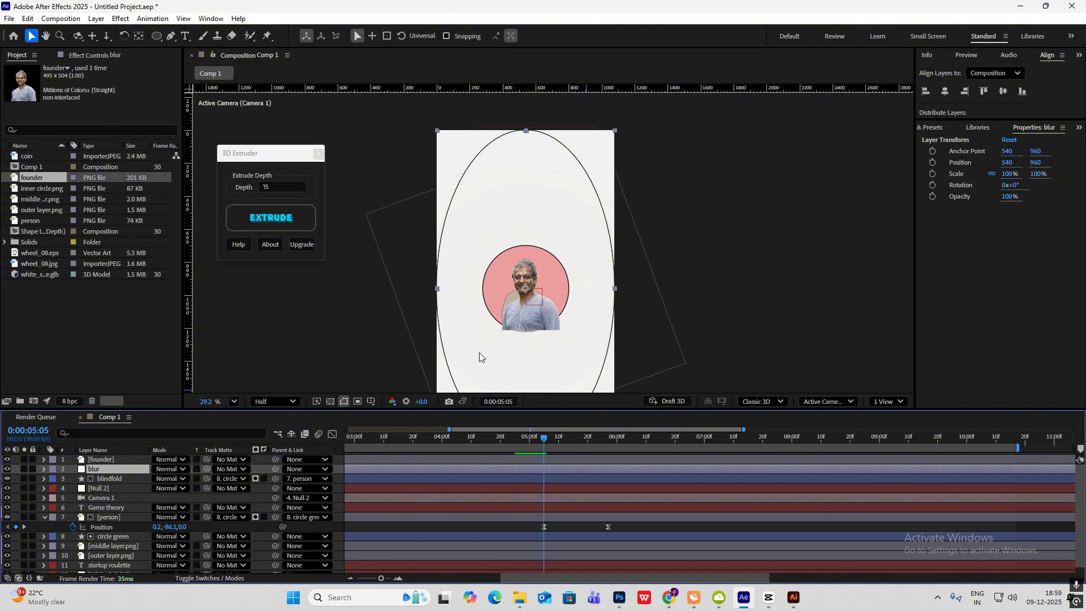
- Matte the founder layer with the circle green layer and place it inside the circle at about 521.3, 968
scroll(525, 296, up, 2)
drag(515, 300, 505, 295)
key(ctrl+z)
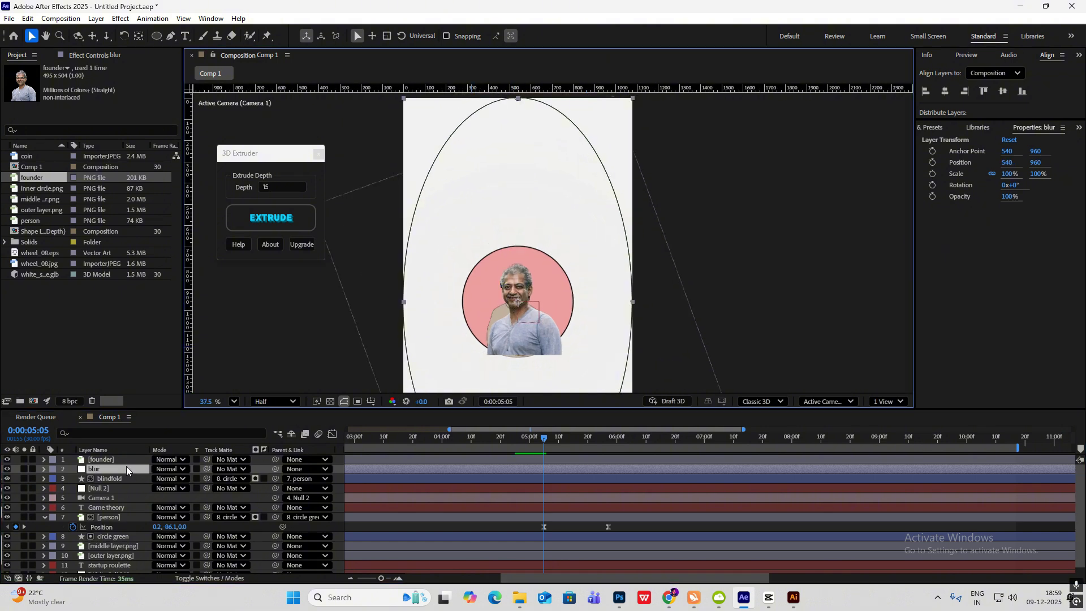
click(512, 315)
drag(520, 306, 510, 301)
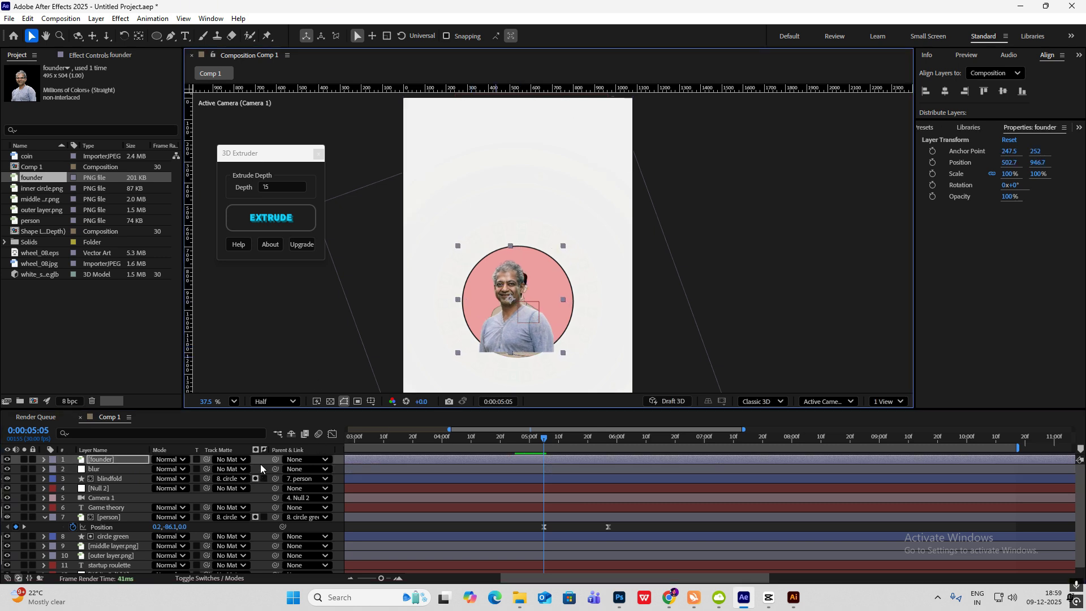
drag(207, 464, 139, 541)
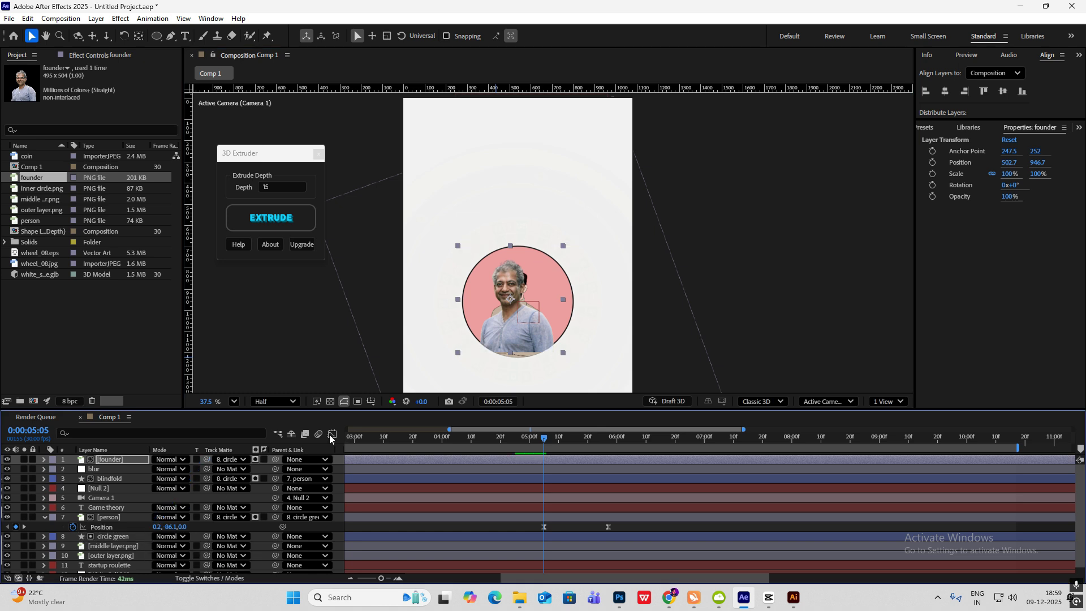
drag(515, 313, 519, 317)
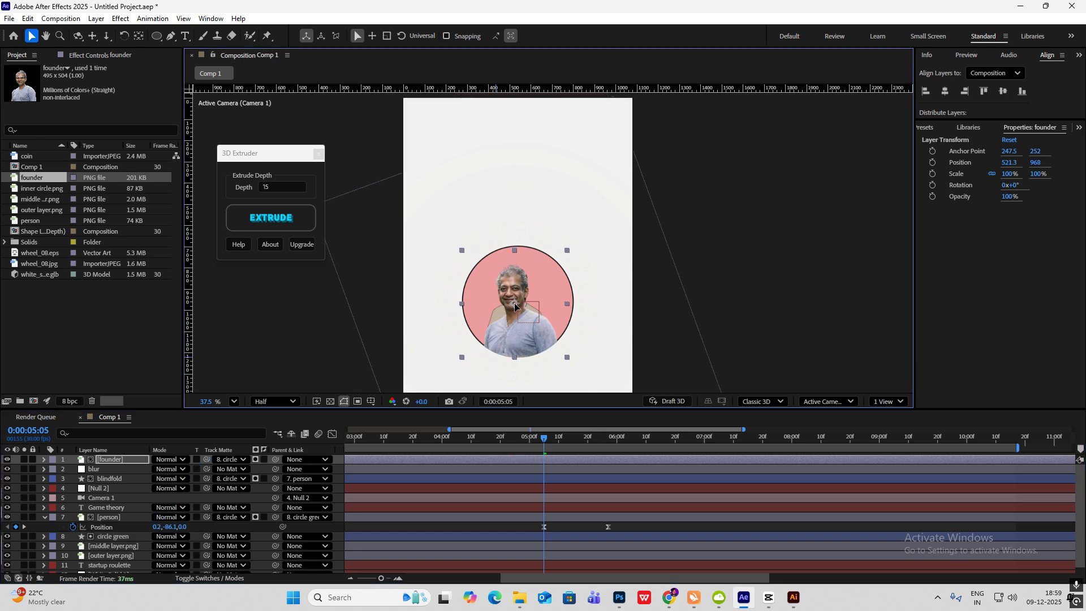
- Keyframe the founder's Position to rise from Y 1413 at 0:00:05:05 to Y 968 at 0:00:05:27
key(p)
click(73, 469)
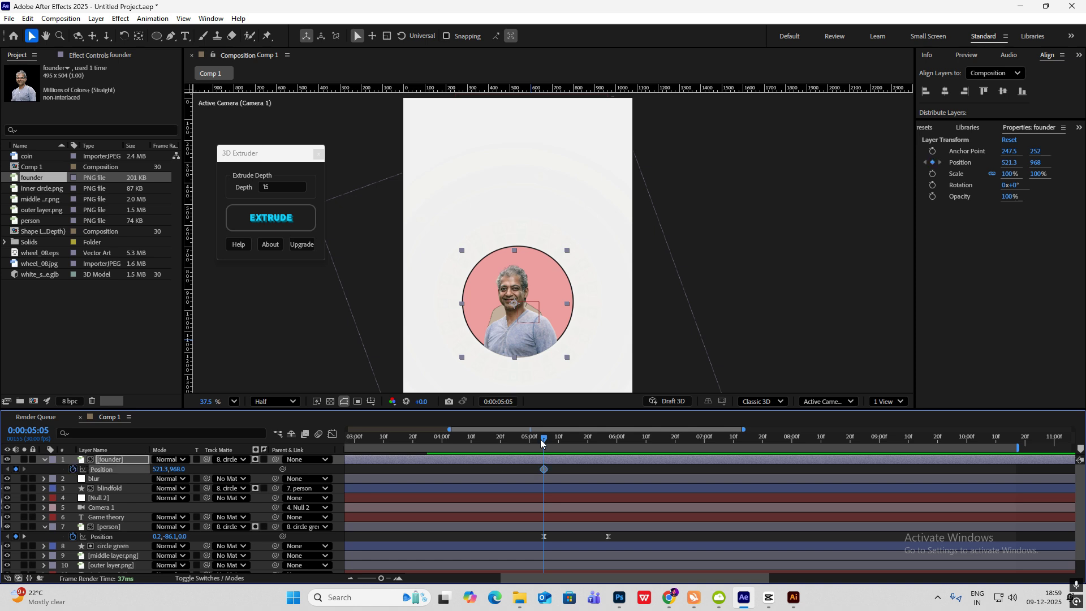
drag(544, 439, 570, 438)
key(k)
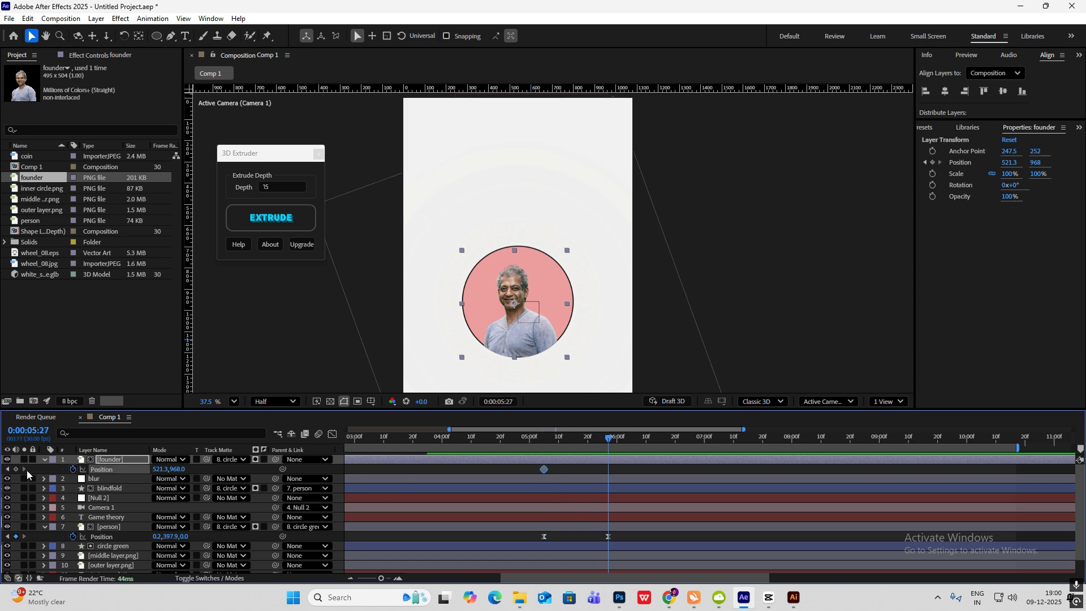
click(15, 470)
drag(603, 444, 544, 442)
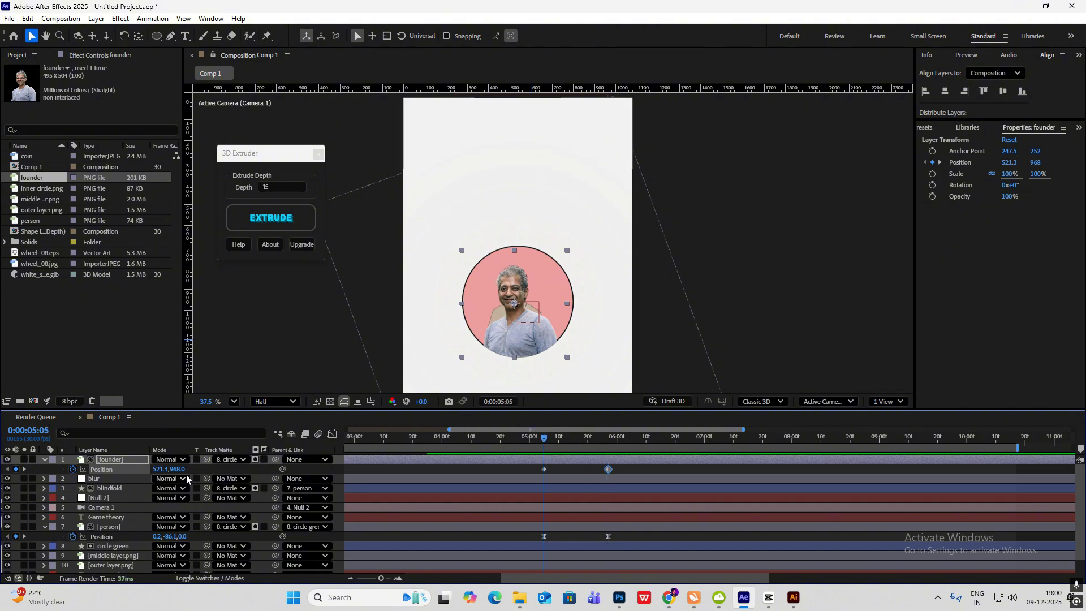
drag(177, 469, 401, 499)
- Easy-ease the founder's Position keyframes, shape their speed graph for a slow finish, and preview the swap inside the circle
drag(547, 441, 507, 477)
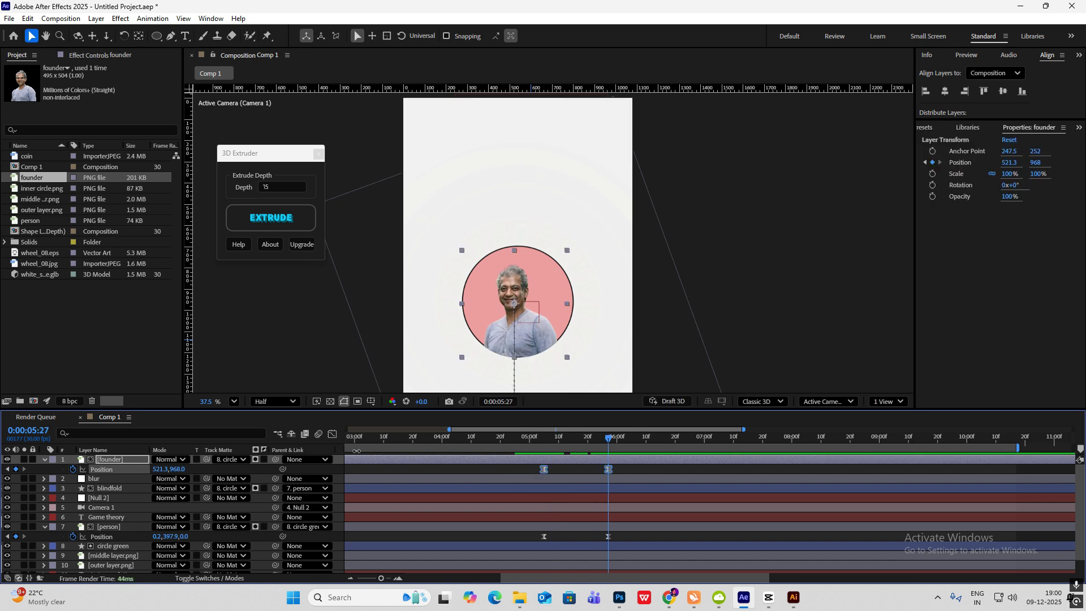
click(332, 434)
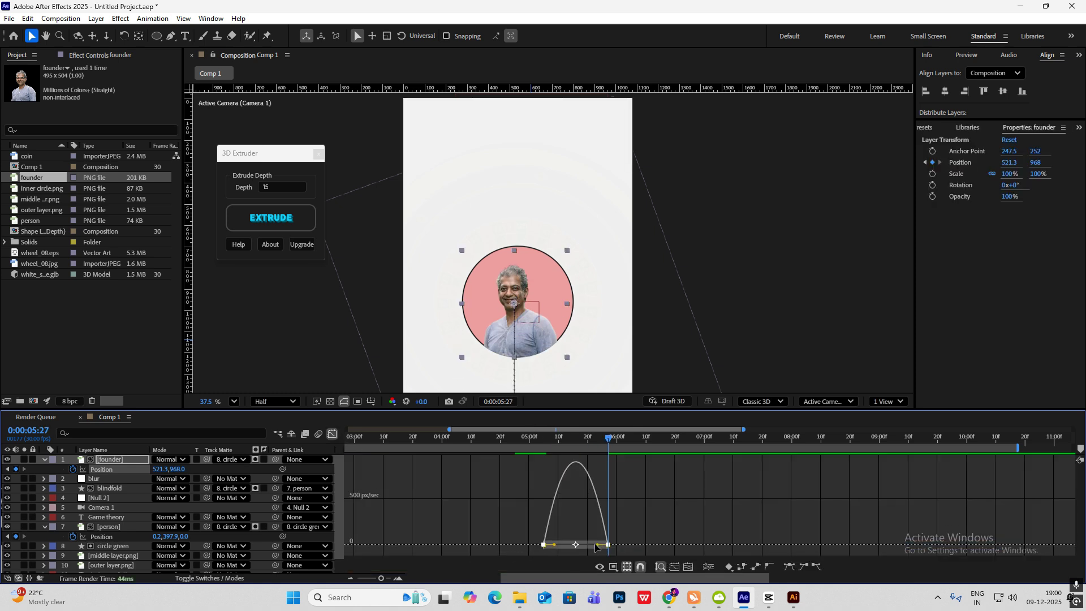
drag(596, 545, 574, 548)
click(333, 434)
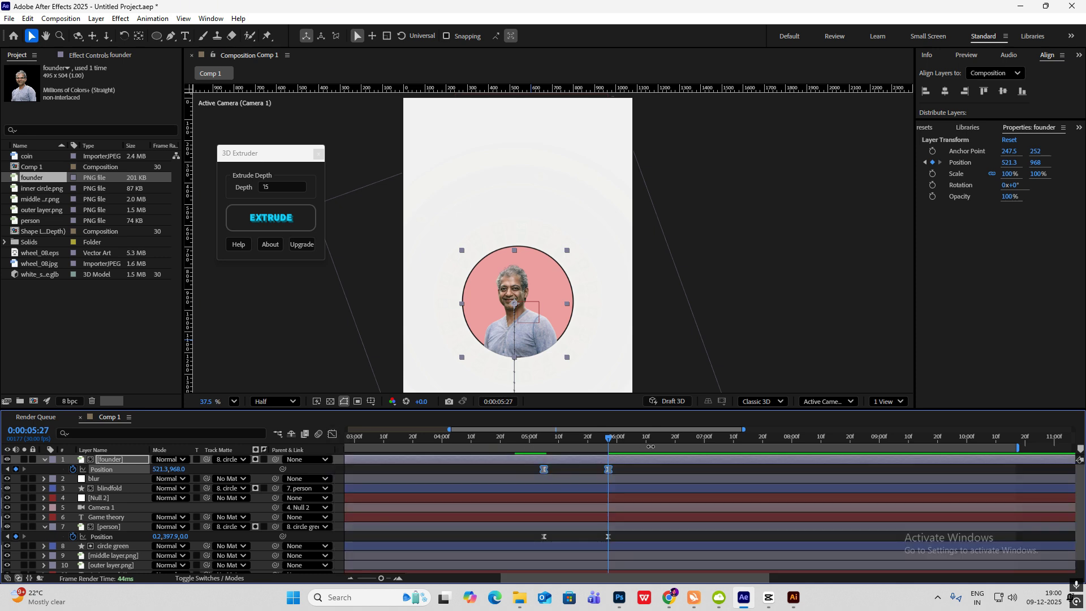
drag(606, 440, 541, 438)
key(space)
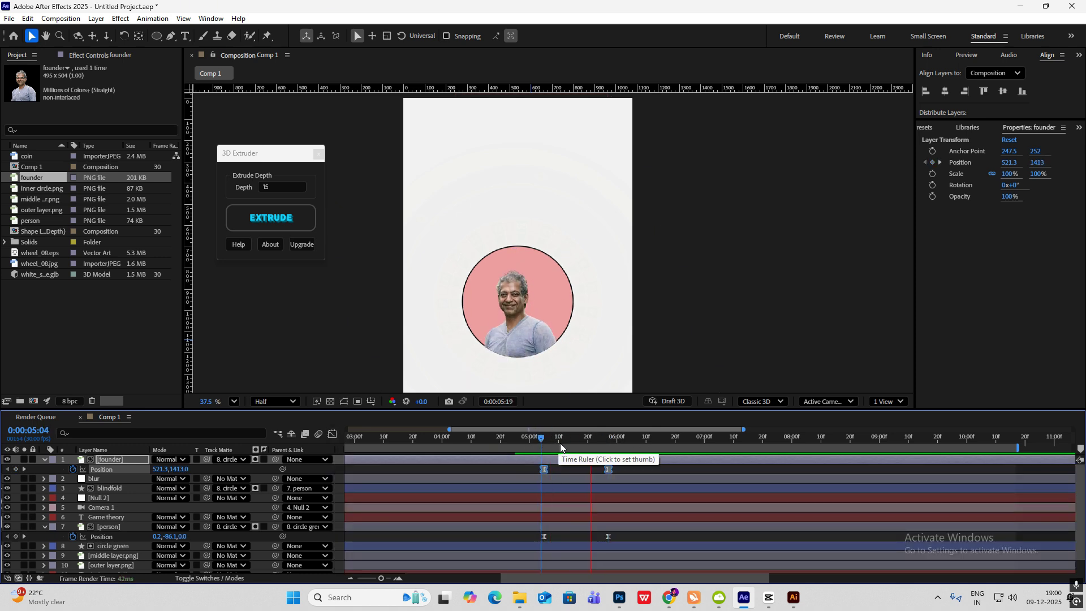
scroll(541, 273, down, 3)
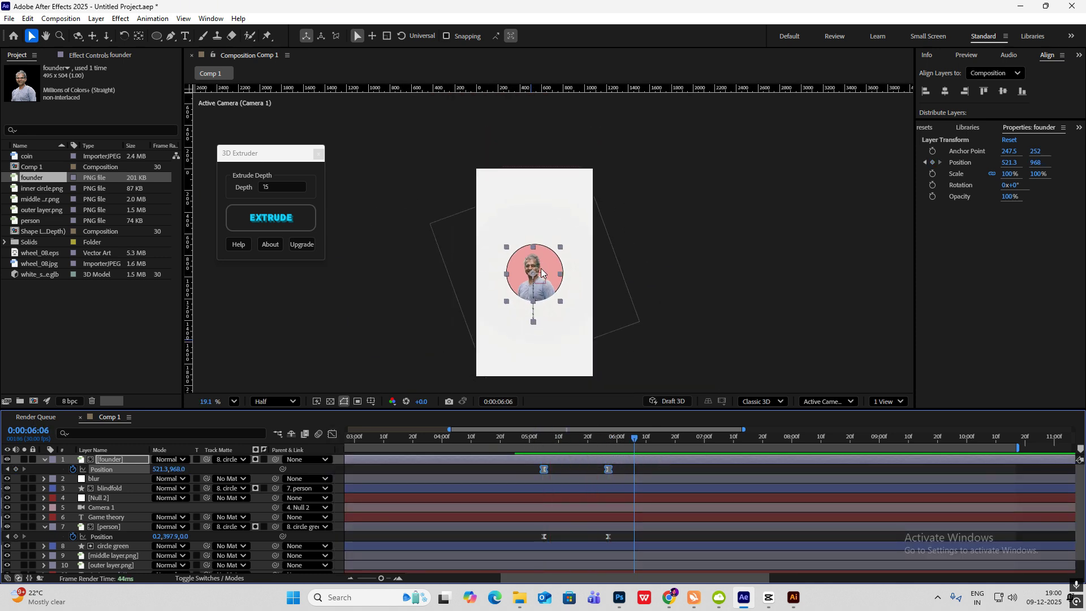
- Switch to CapCut to check the reference clip's founder reveal, and return to After Effects
click(768, 597)
mouse_move(294, 422)
mouse_down()
mouse_move(252, 424)
mouse_move(283, 437)
mouse_up()
click(743, 598)
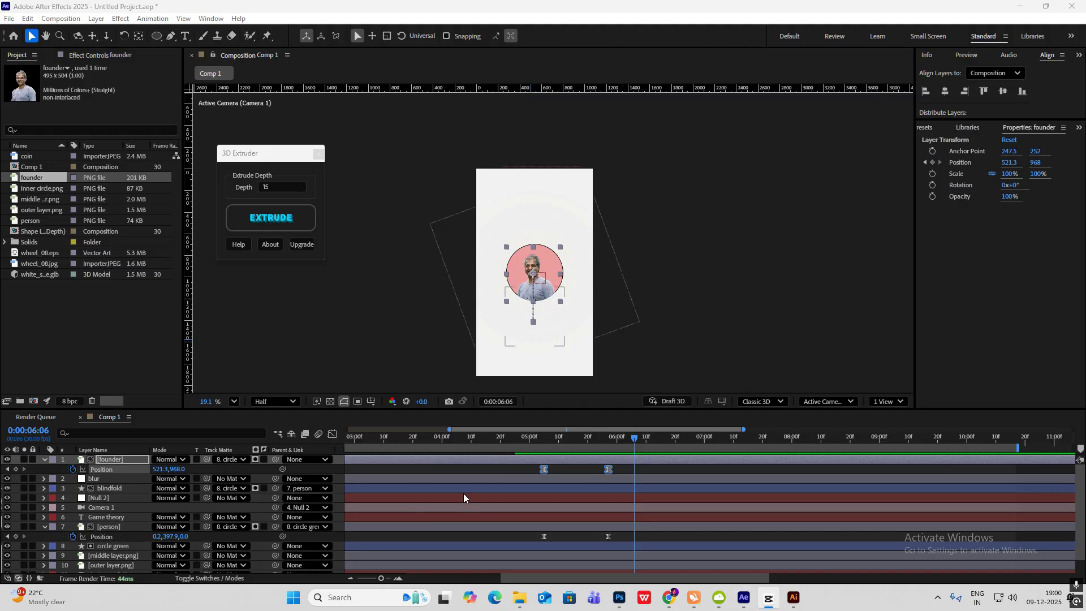
- Keyframe the circle green layer's fill Color from pink at 0:00:05:05 to the earlier light green, sampled with the eyedropper, at 0:00:05:21
click(545, 455)
scroll(128, 539, down, 1)
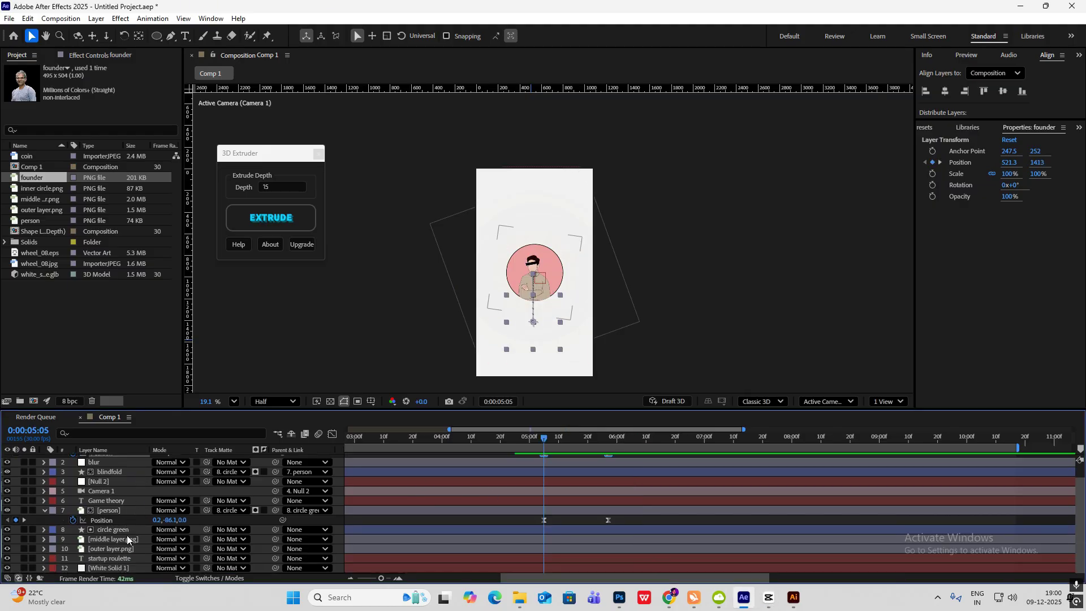
click(126, 532)
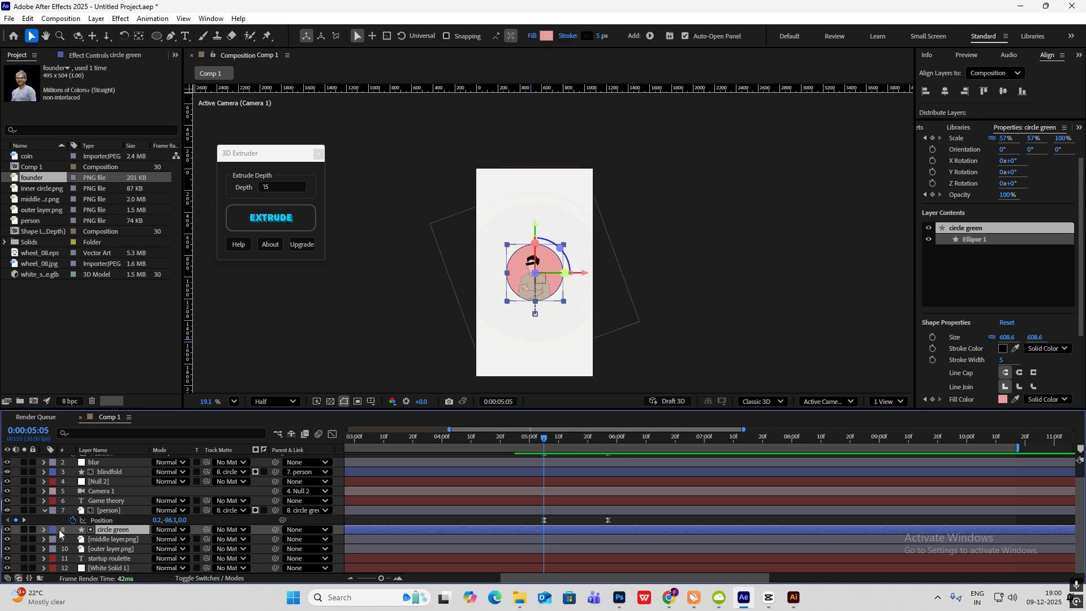
click(44, 529)
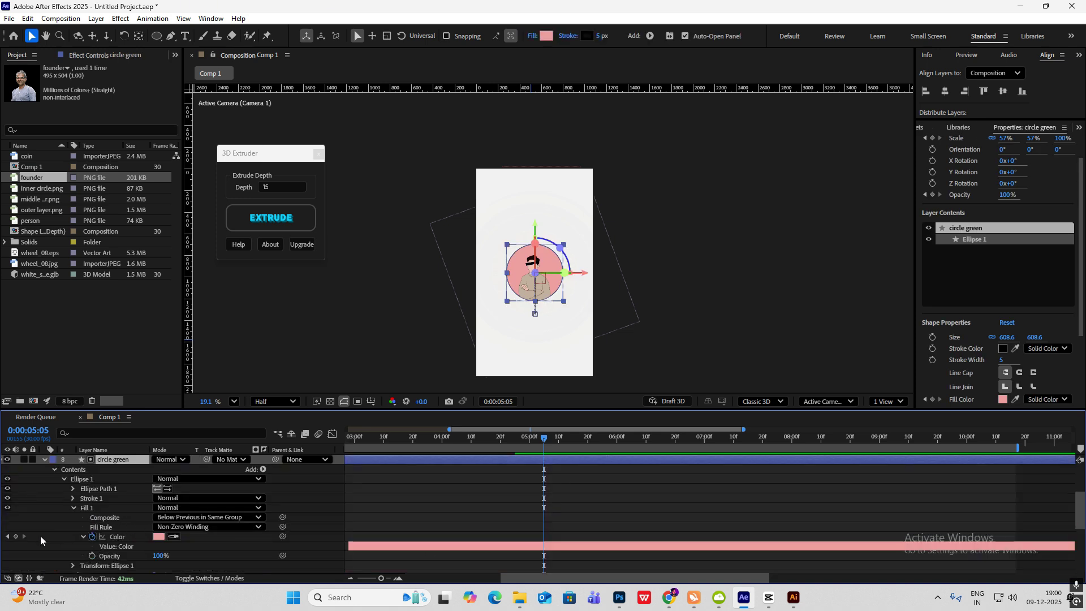
click(92, 537)
click(557, 439)
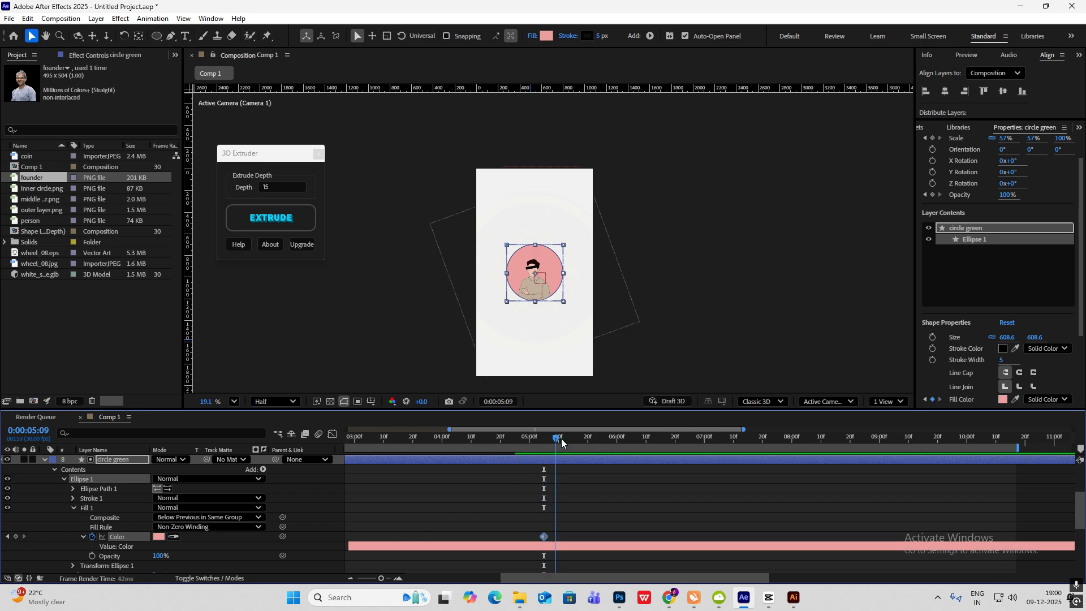
drag(562, 442, 592, 448)
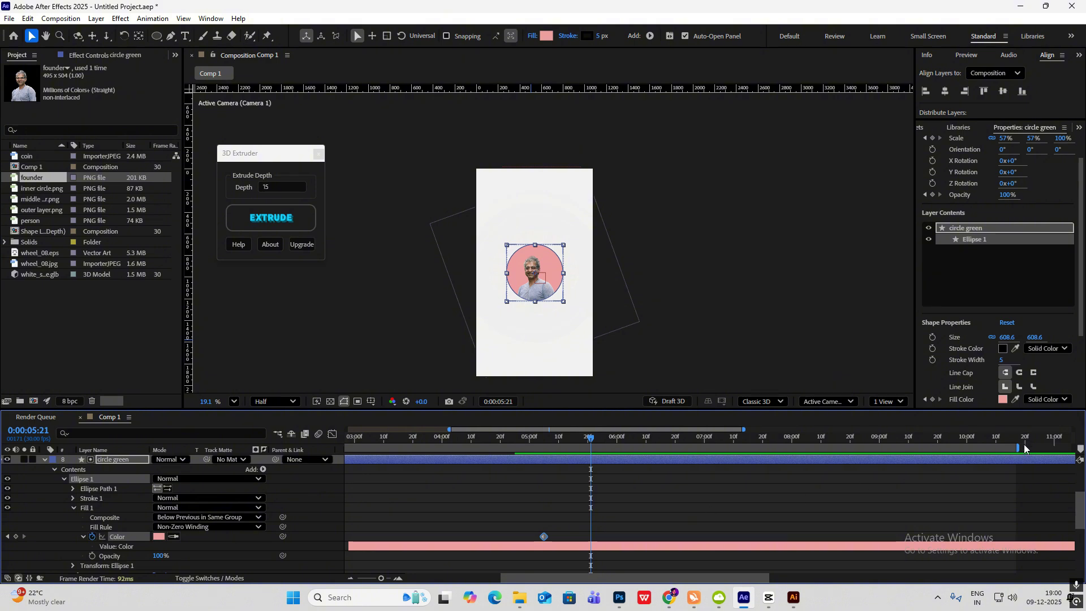
scroll(572, 503, down, 5)
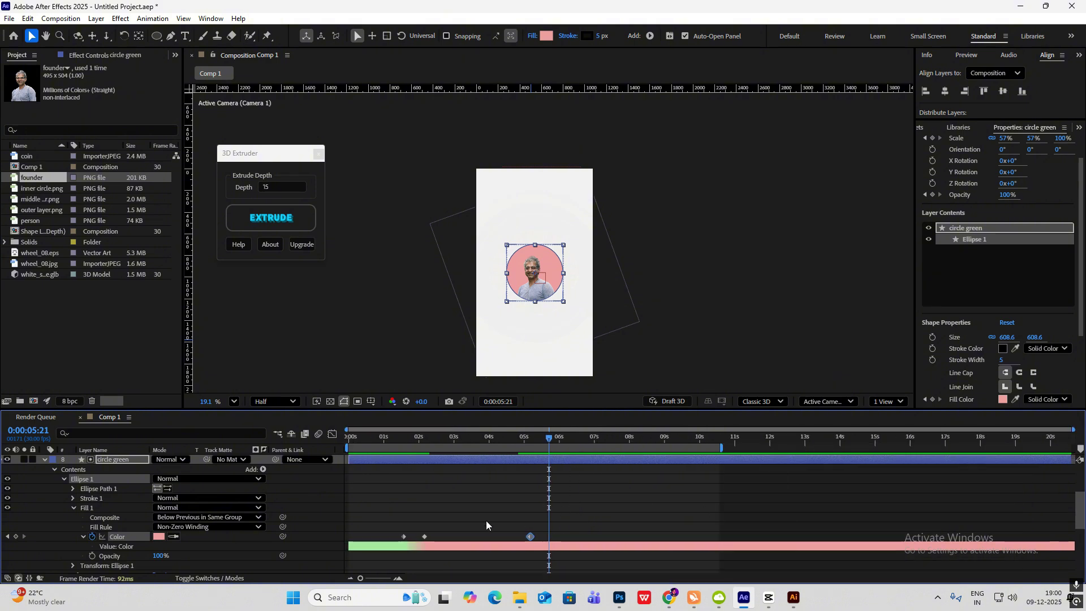
click(173, 536)
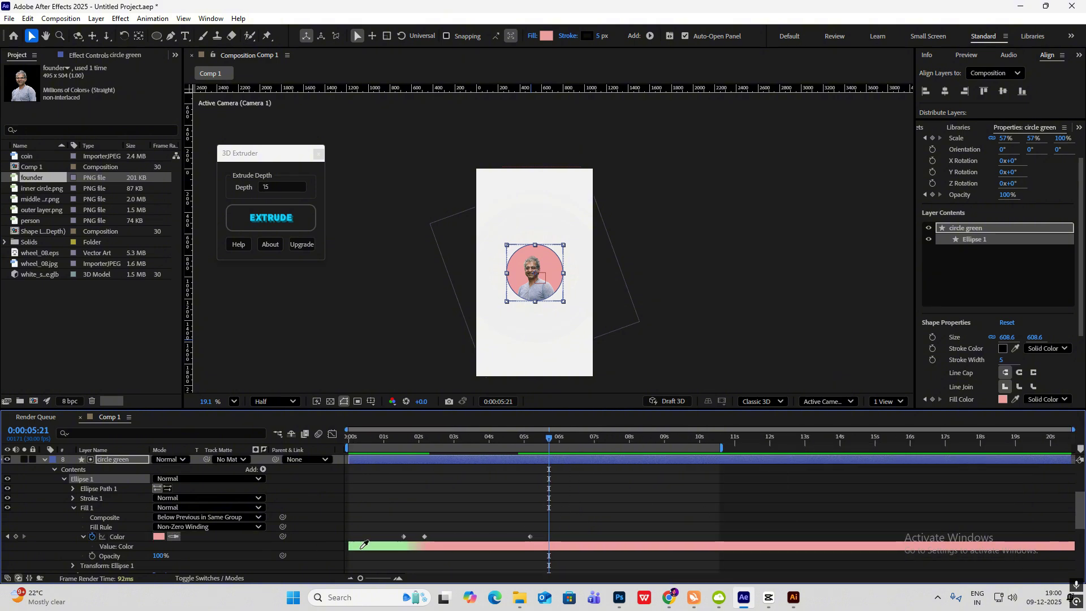
click(368, 544)
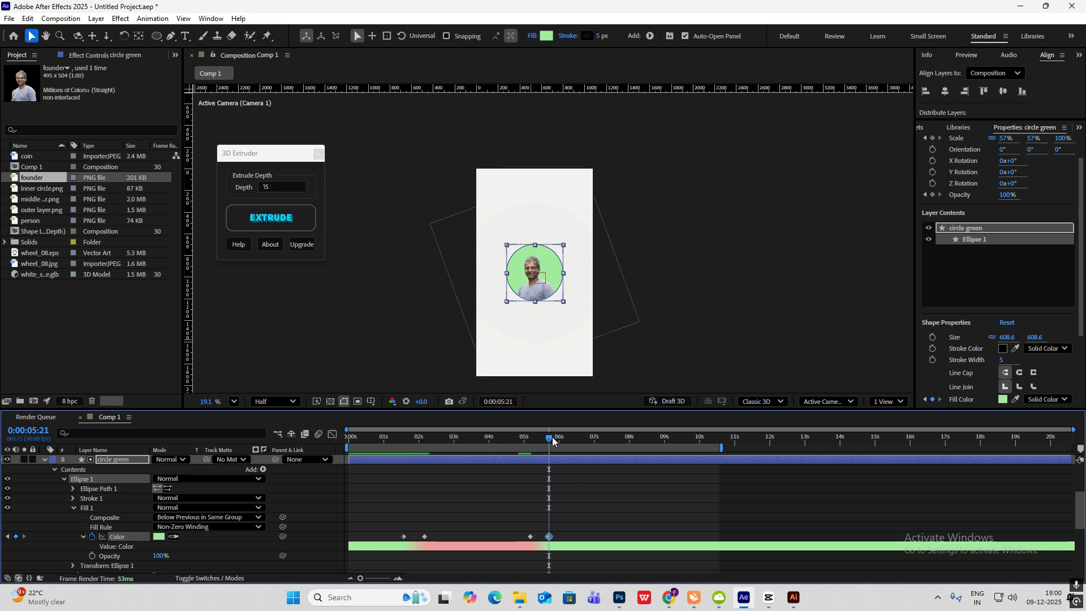
- Preview the circle's pink-to-green change and compare the founder's look and movement with the reference clip in CapCut
drag(552, 437, 534, 437)
key(space)
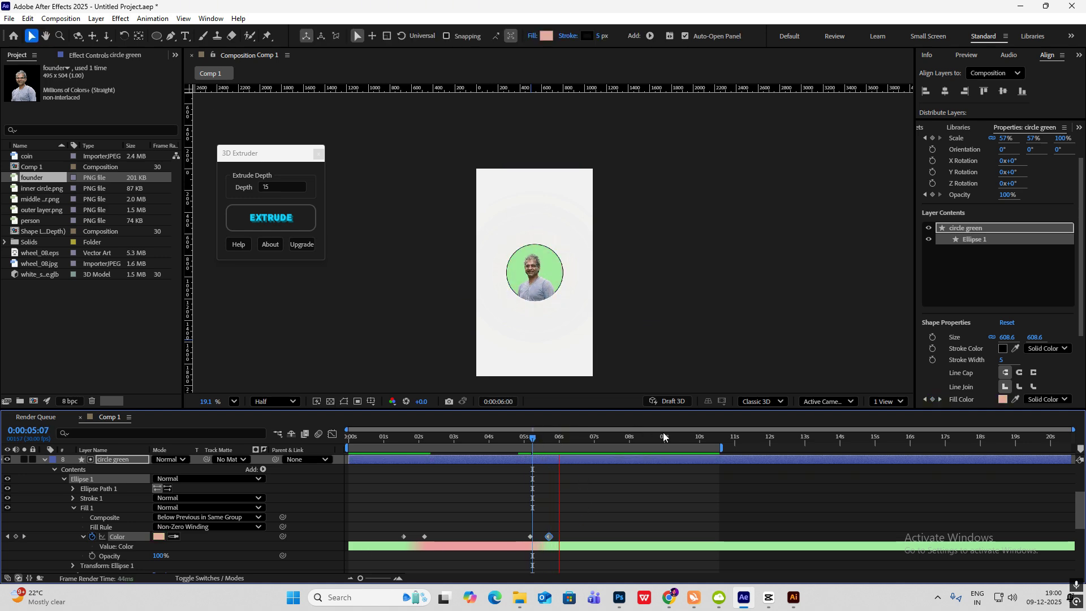
key(space)
click(768, 597)
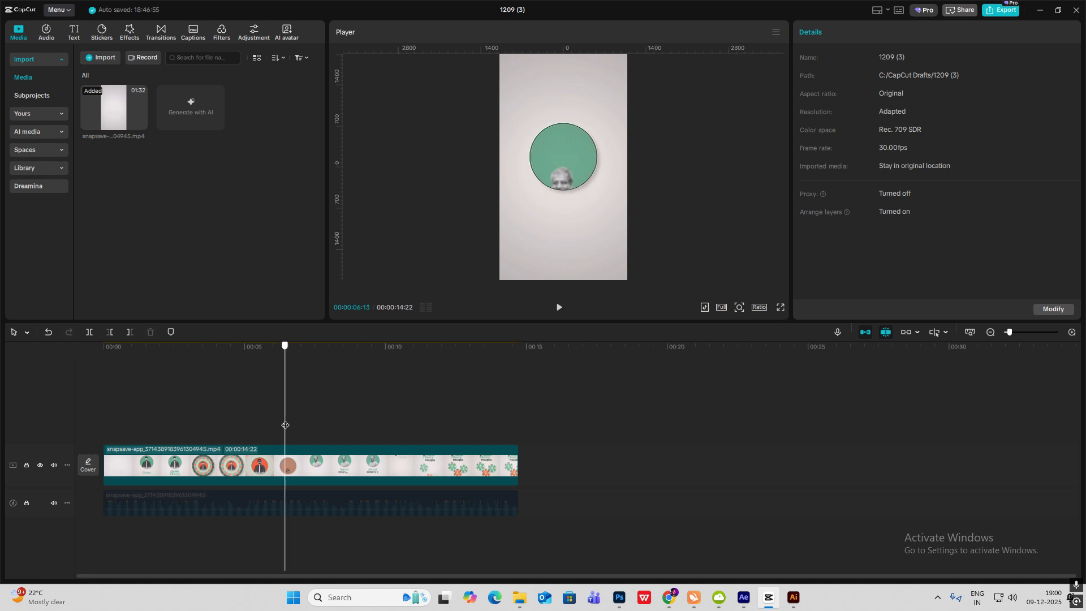
drag(284, 421, 306, 433)
click(743, 597)
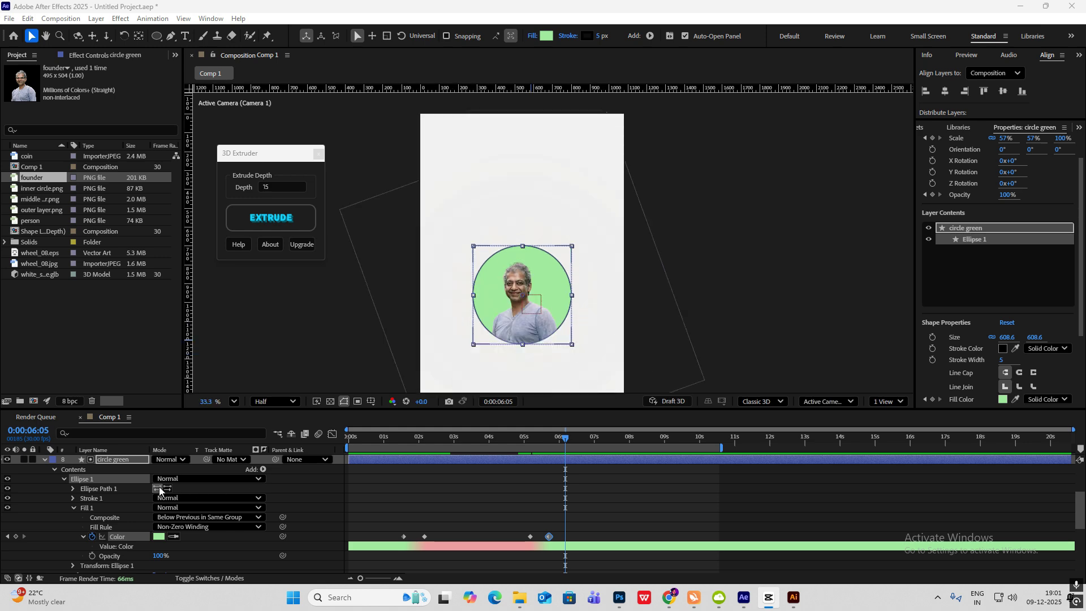
- Apply the Tint effect to the founder layer to render the portrait in black and white
key(u)
click(118, 459)
click(926, 127)
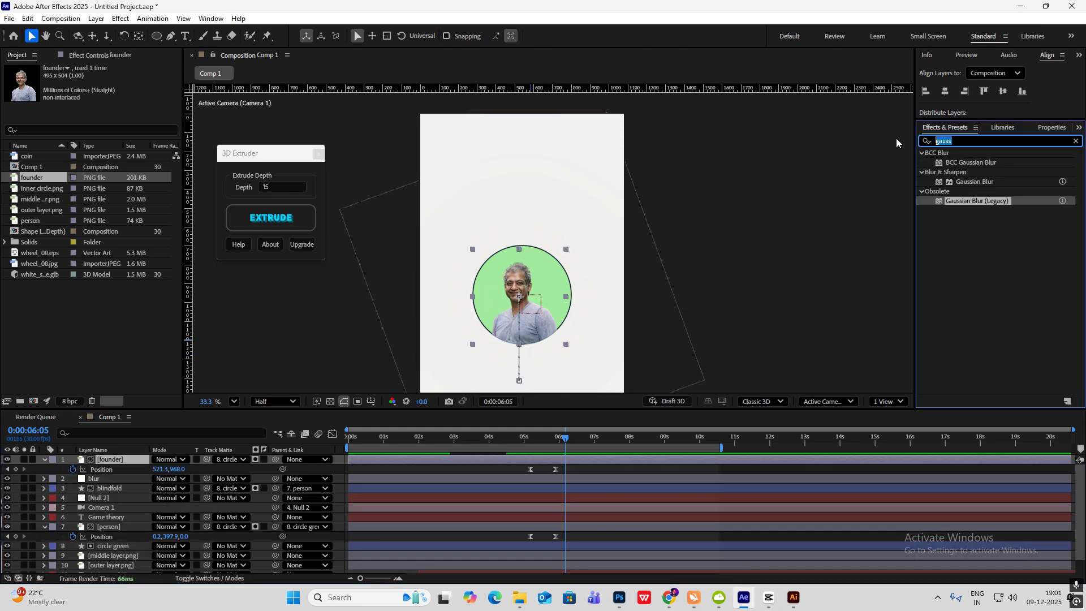
text(tint)
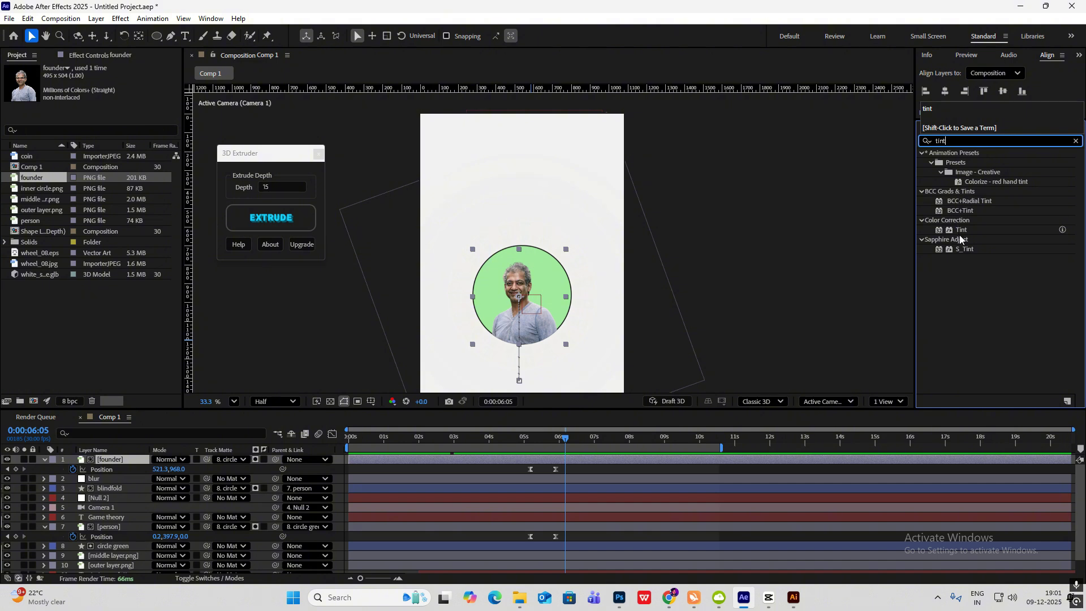
drag(963, 229, 124, 459)
click(576, 375)
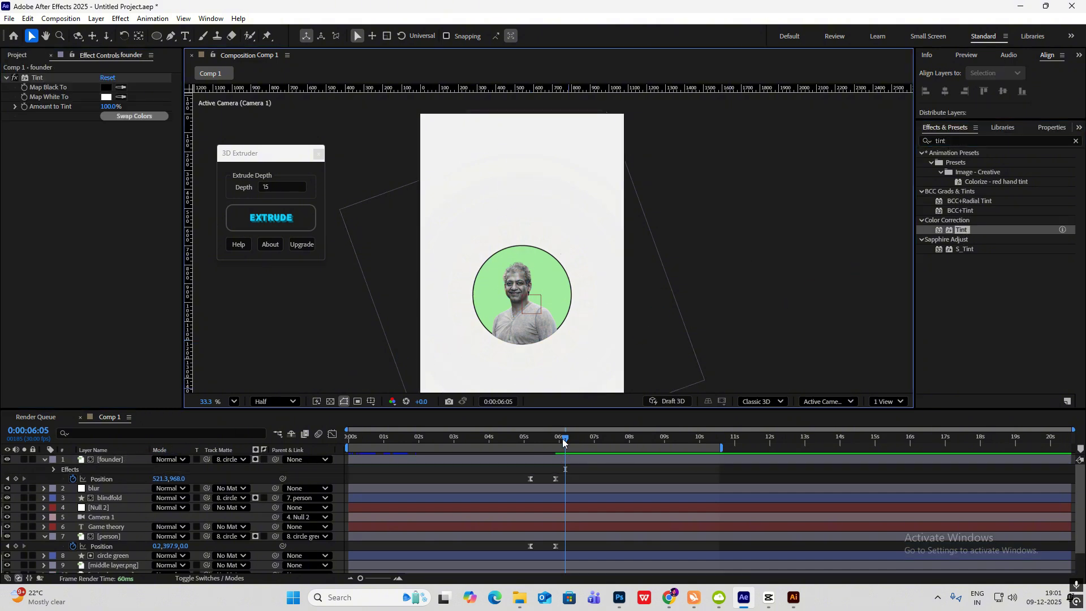
- Parent the founder layer to the circle green layer at 0:00:05:05, with the founder and person layers collapsed
drag(562, 439, 527, 441)
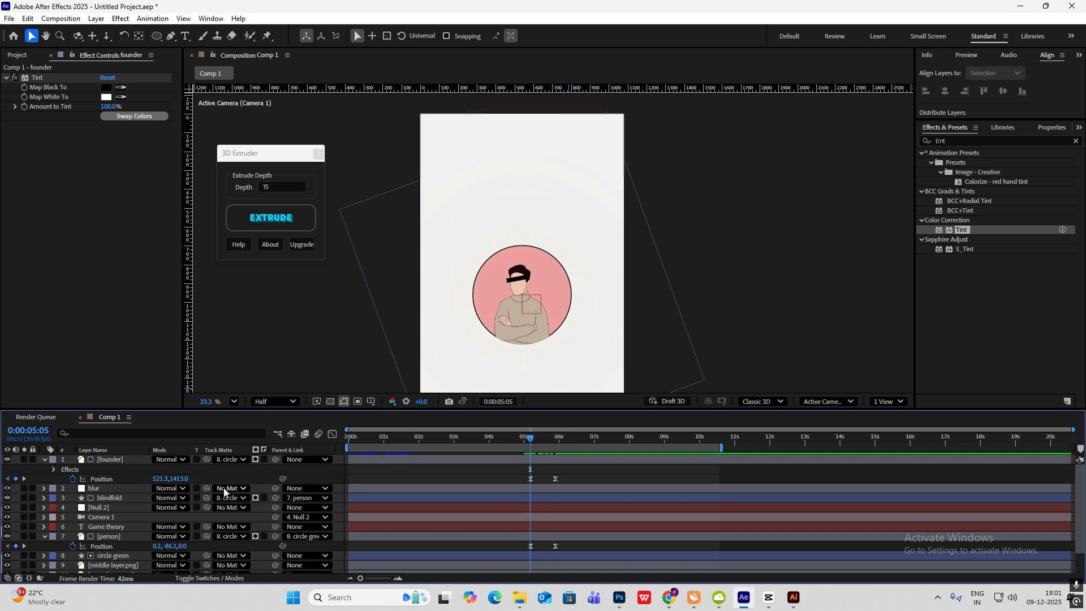
click(43, 459)
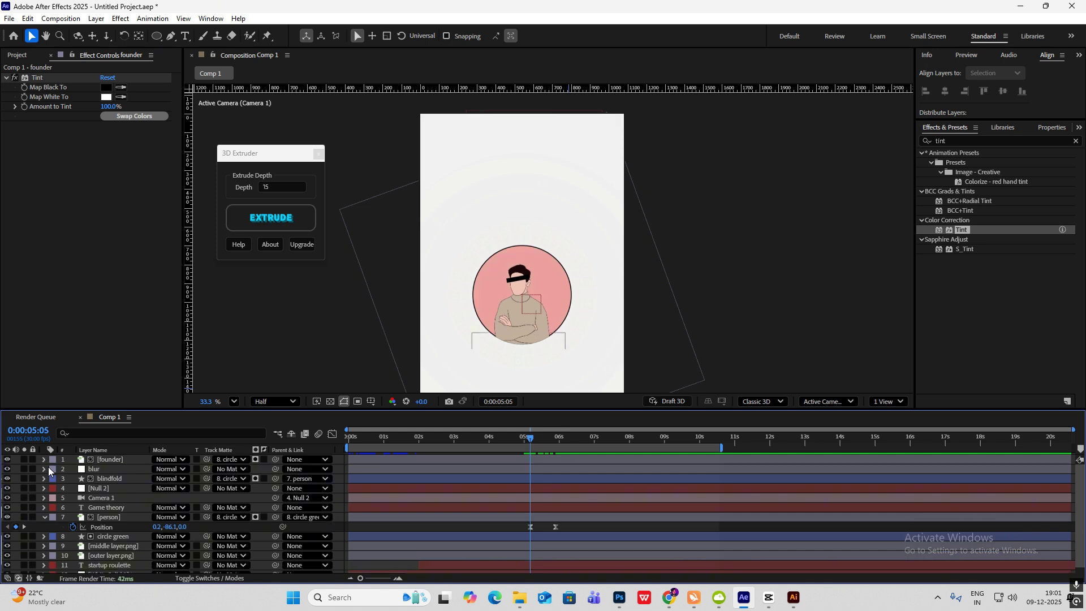
click(43, 518)
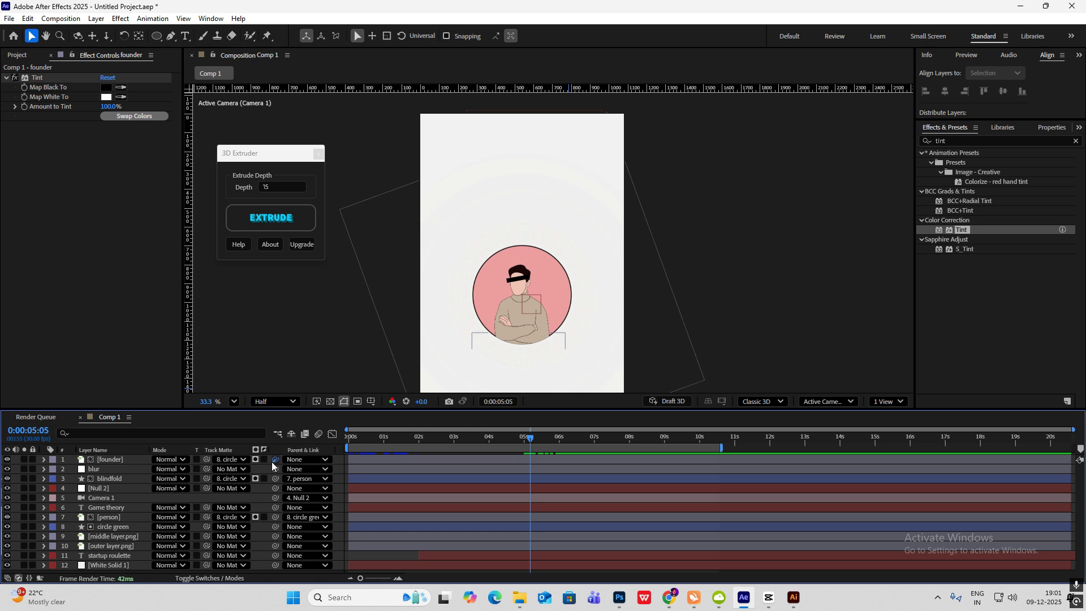
drag(272, 462, 114, 527)
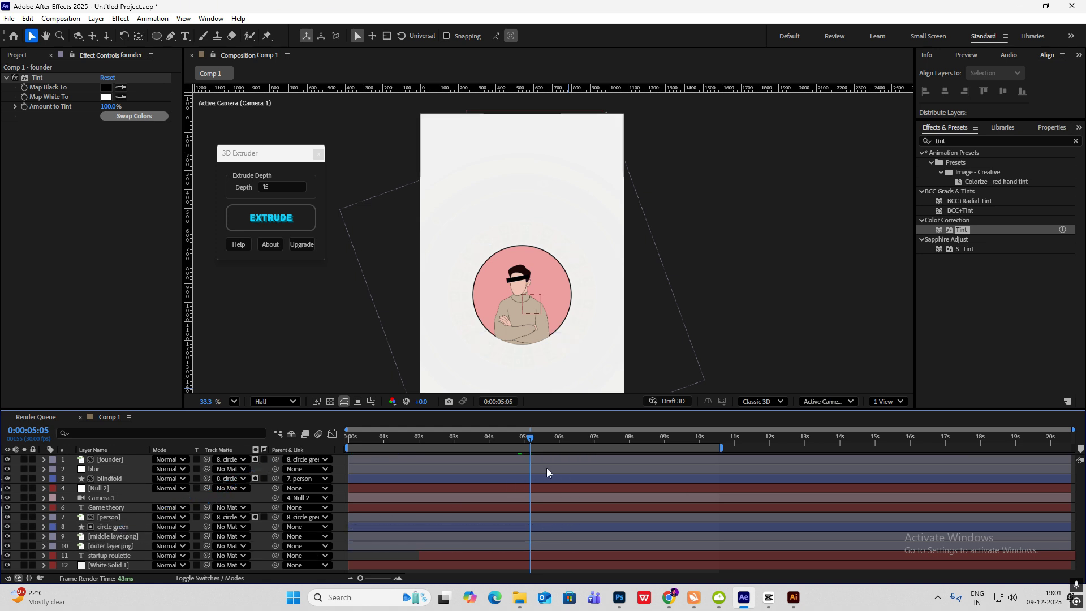
- Keyframe the circle green layer's Position from 540, 960, 0 to 540, 731, 303 at 0:00:07:20 so it rises and recedes
mouse_move(537, 440)
mouse_down()
mouse_move(616, 467)
mouse_move(537, 474)
mouse_move(588, 477)
mouse_up()
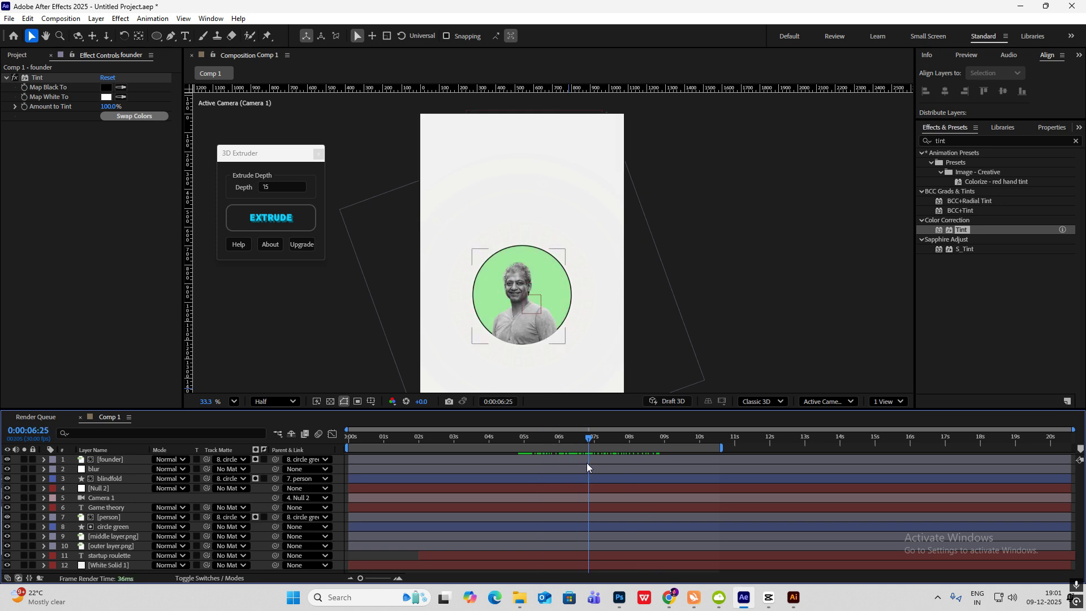
click(121, 528)
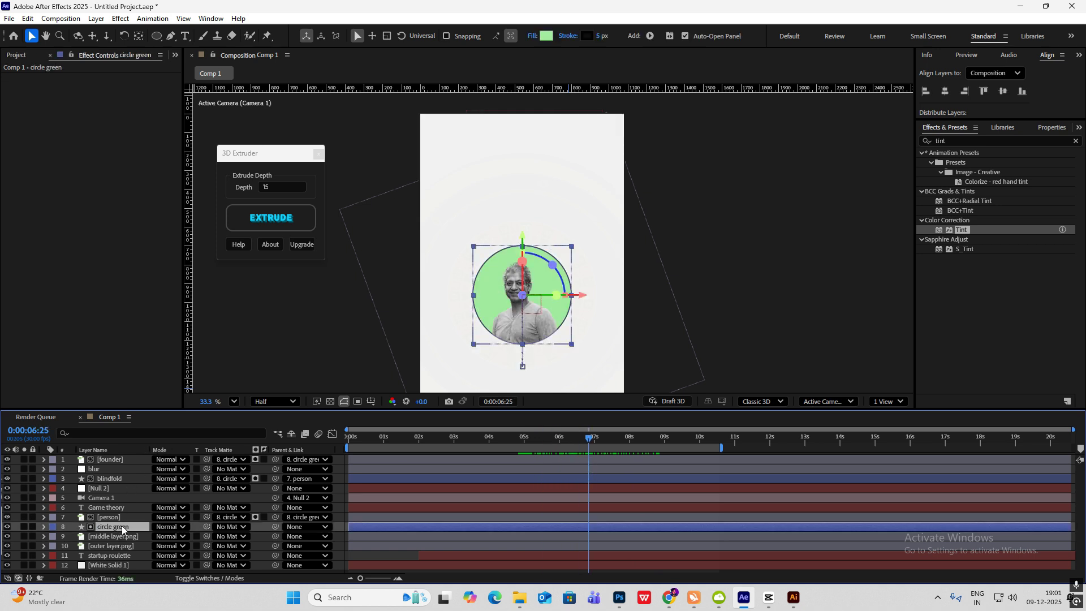
key(p)
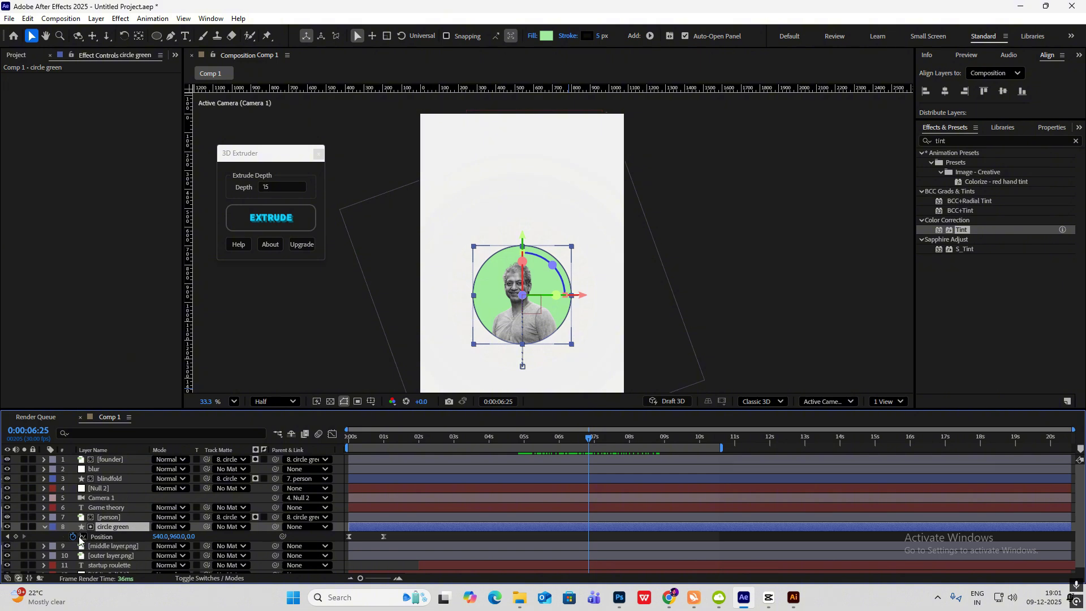
click(16, 537)
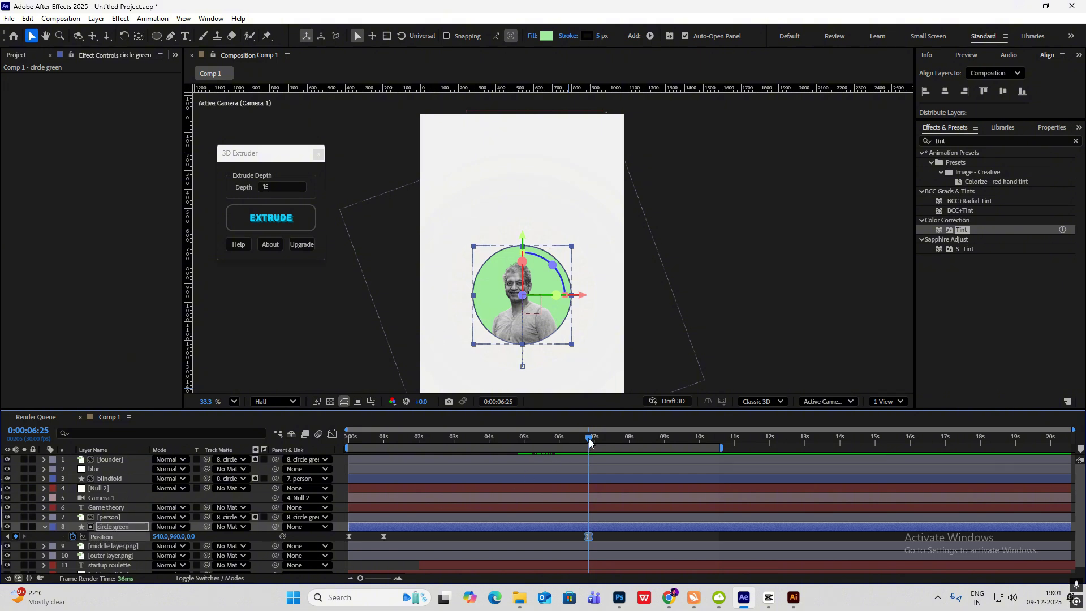
drag(589, 438, 646, 449)
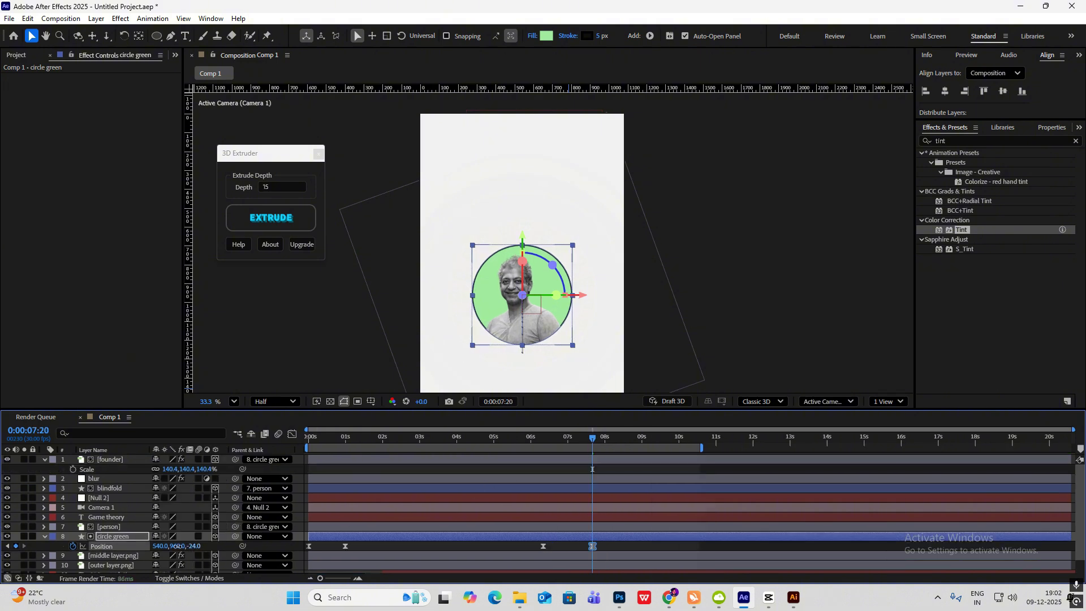
drag(193, 546, 40, 555)
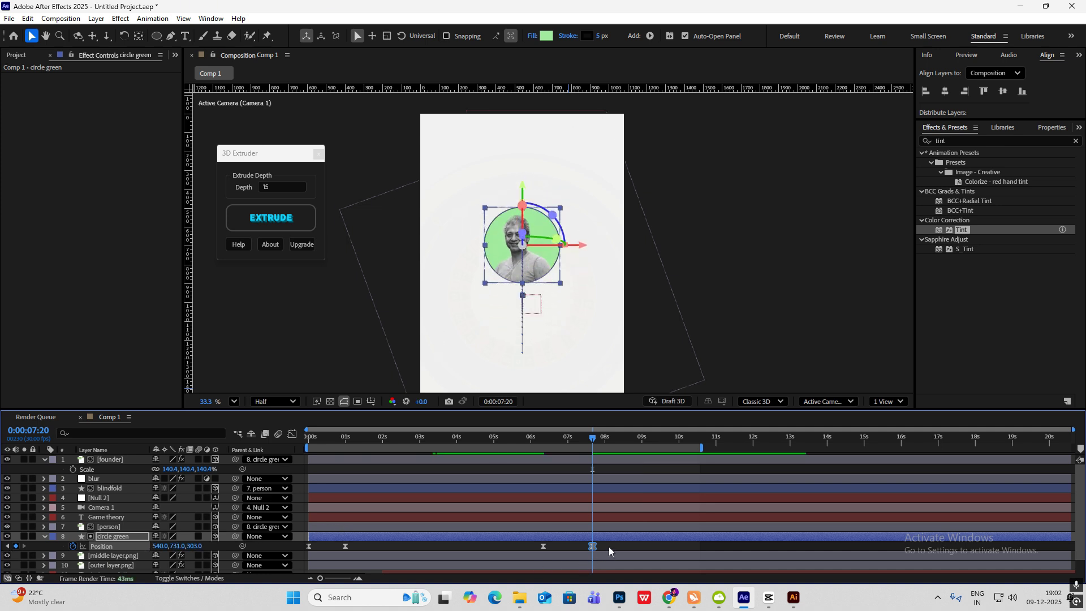
- Inspect the speed graph of the circle's last two Position keyframes and preview its upward move
drag(616, 542, 479, 574)
click(292, 434)
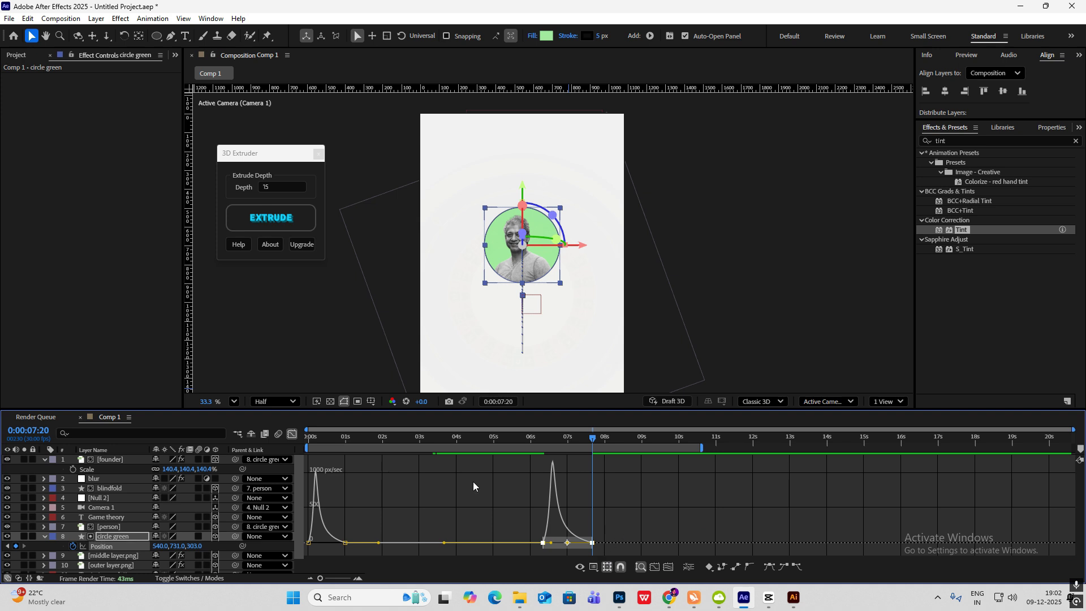
click(292, 435)
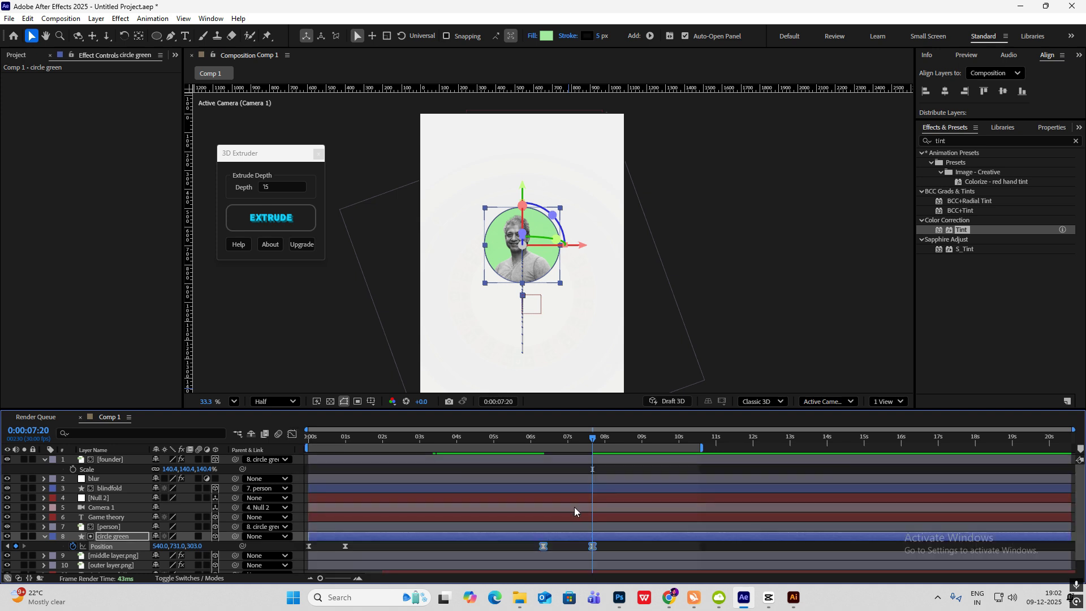
drag(588, 442, 538, 442)
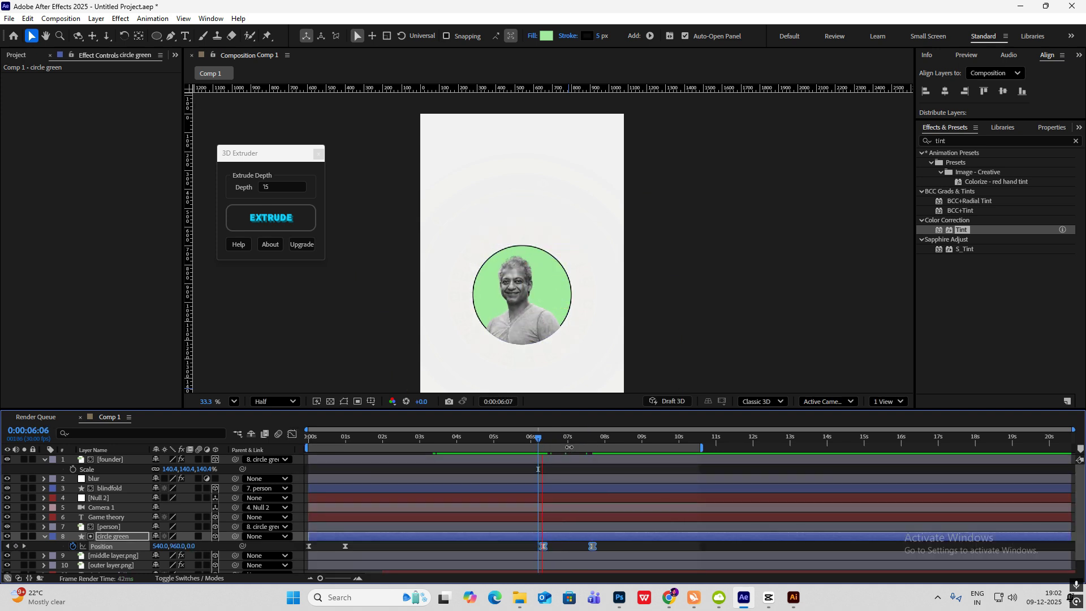
click(595, 444)
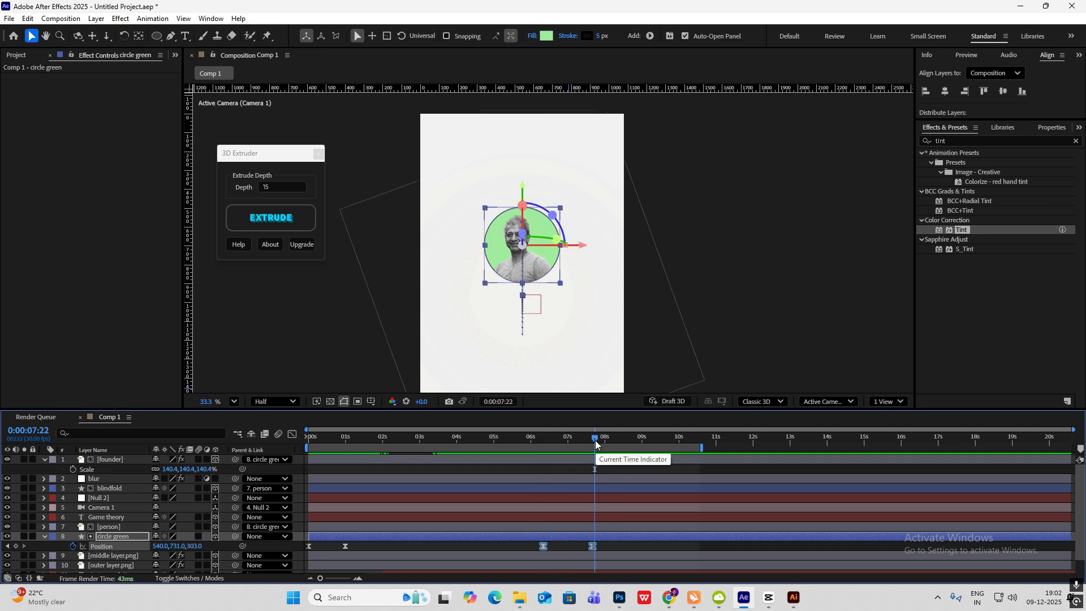
- Play the whole composition from 0:00:00:00 to check when the circle starts rising
drag(596, 441, 232, 444)
scroll(517, 265, down, 3)
key(space)
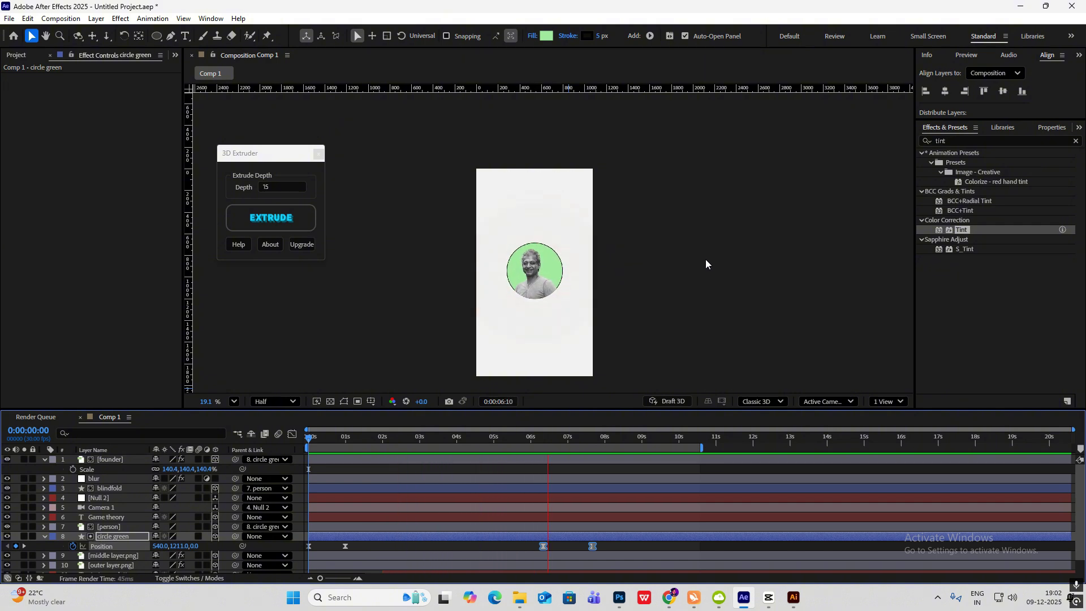
key(space)
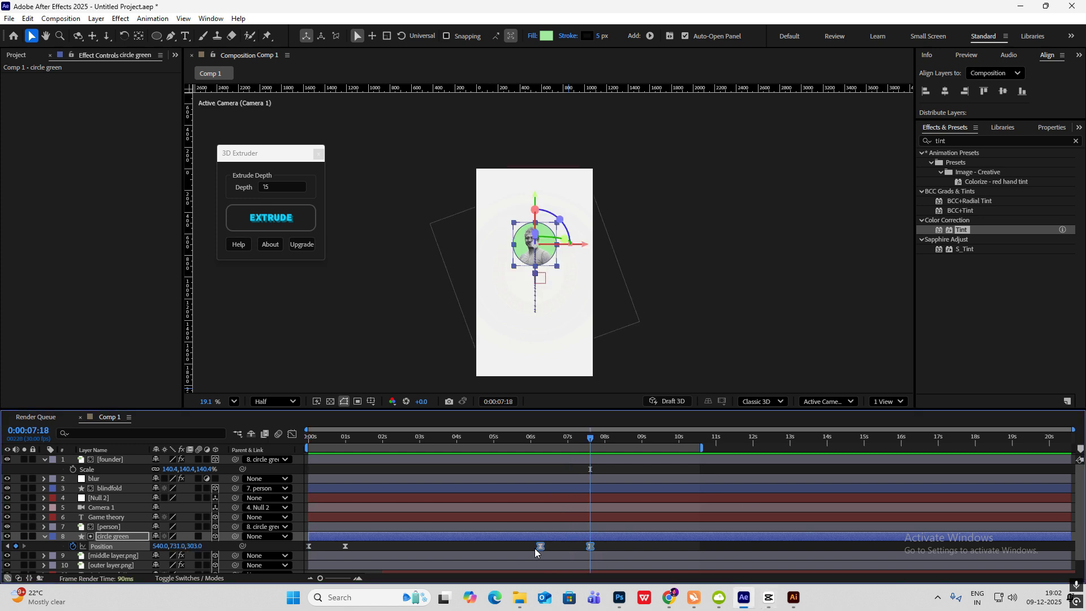
- Shift the circle's last two Position keyframes earlier so the rise starts just before the 5-second mark, and preview the timing
drag(540, 547, 512, 547)
drag(590, 440, 530, 451)
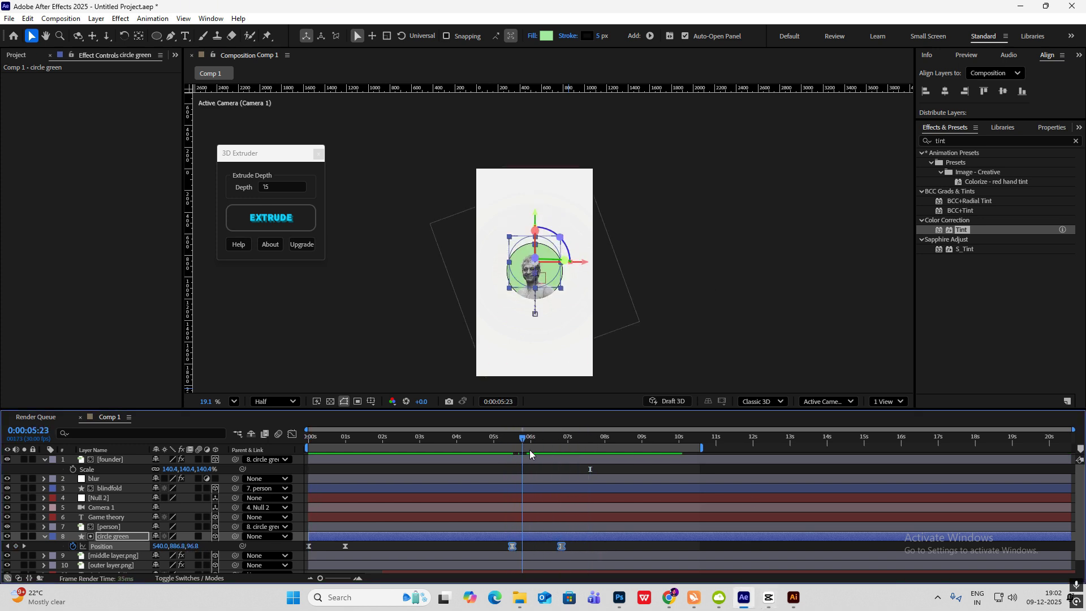
click(495, 447)
key(space)
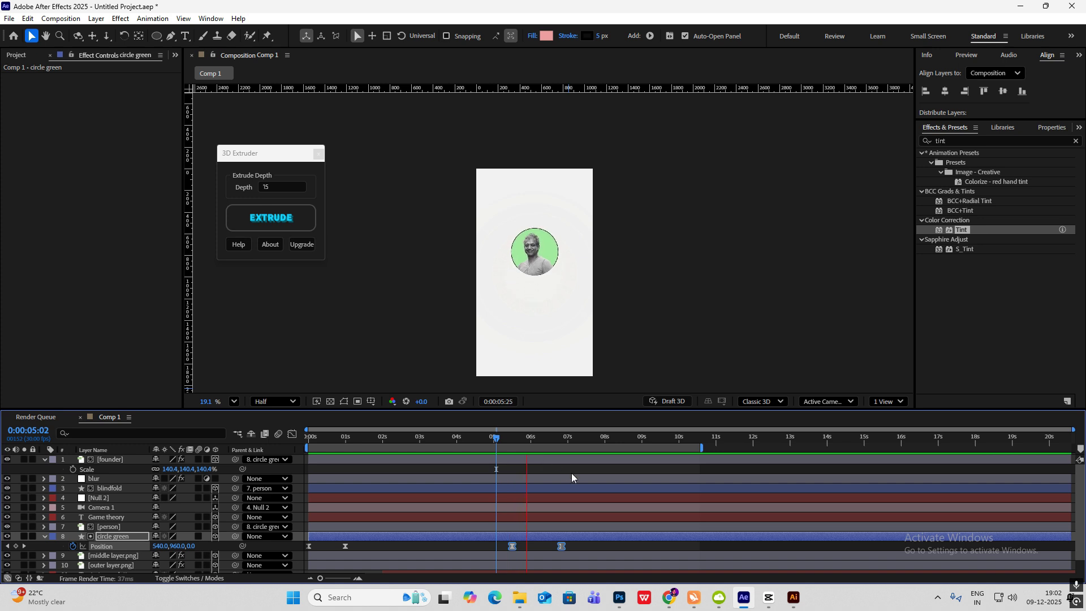
key(space)
drag(561, 547, 538, 547)
drag(533, 440, 502, 442)
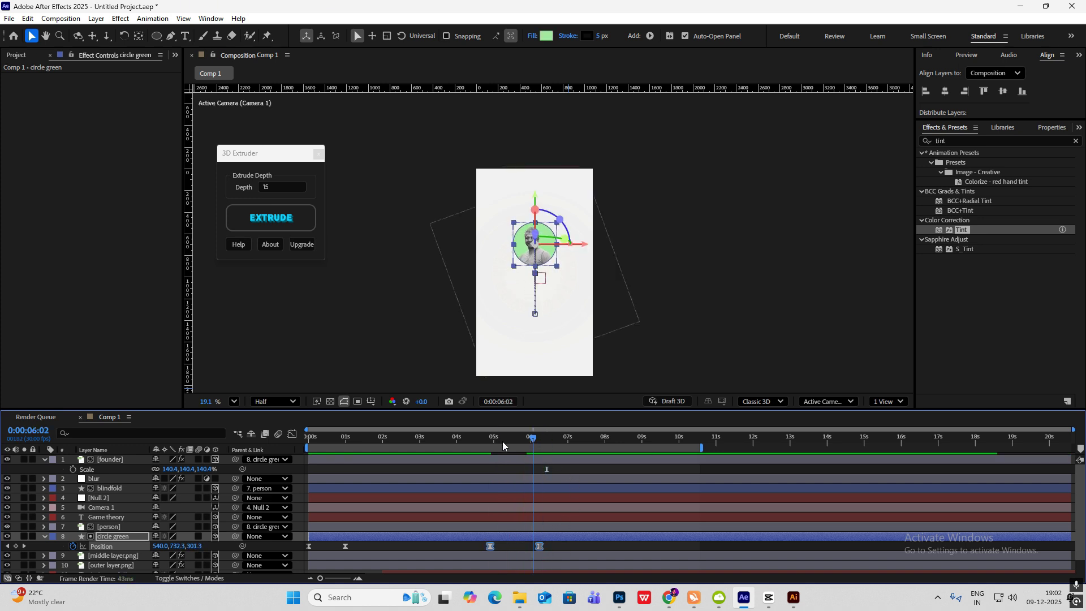
click(487, 446)
key(space)
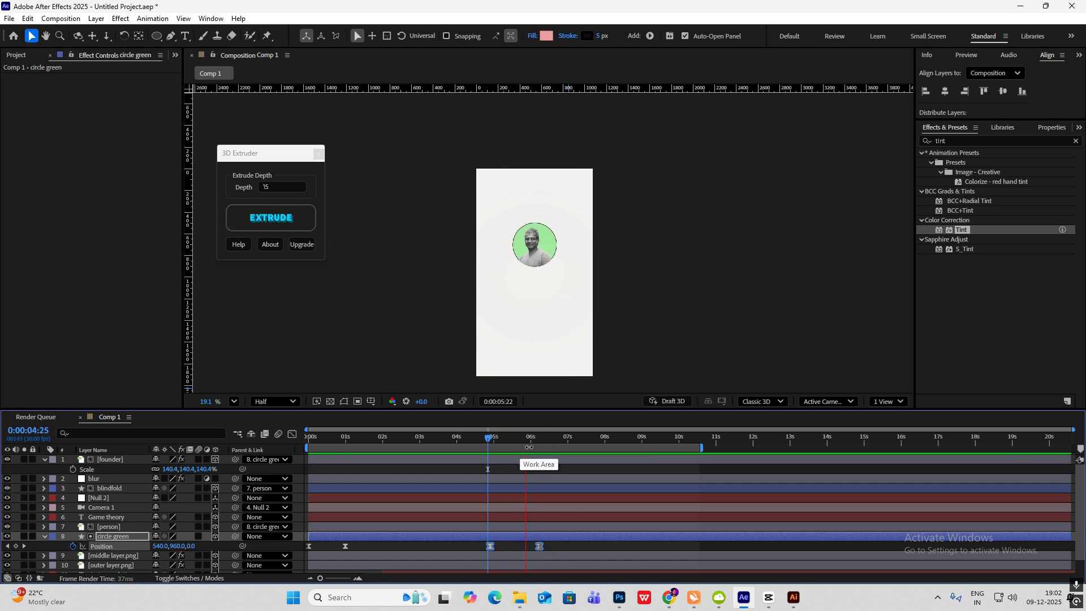
- Stop the preview, switch to CapCut, and scrub the reference video to the numbered poker chips at about 00:00:12
key(space)
click(768, 597)
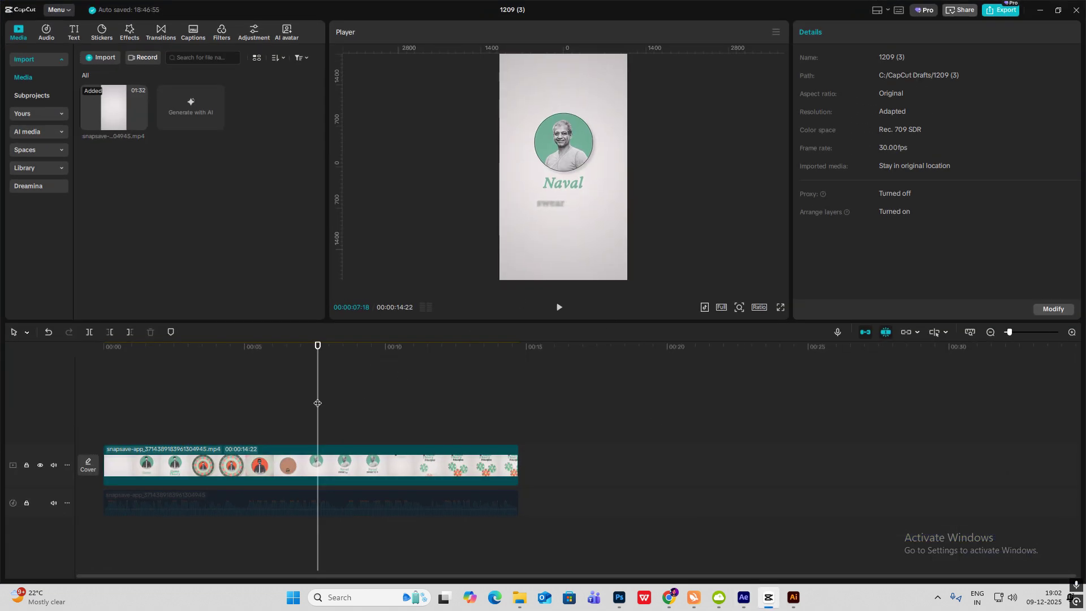
drag(317, 402, 363, 424)
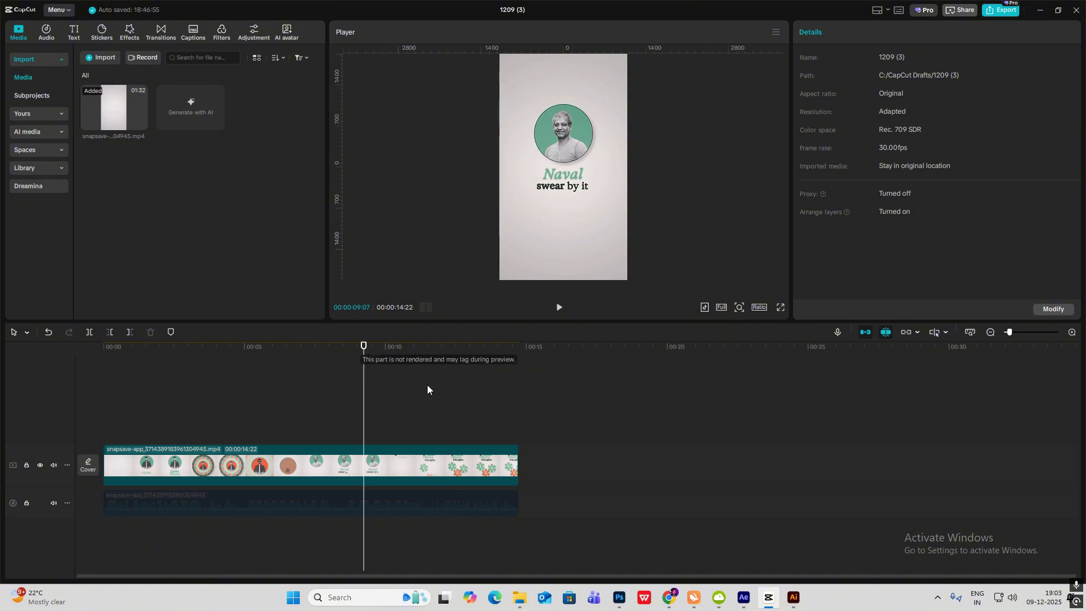
drag(364, 399, 444, 400)
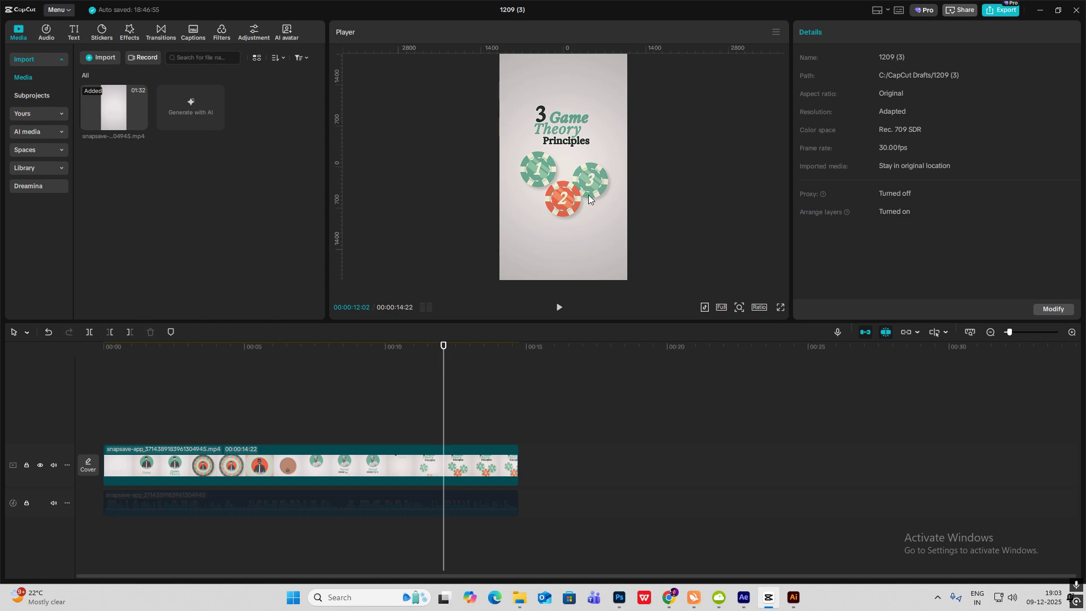
click(744, 599)
- In After Effects, collapse the founder and circle green layers' properties and show the project's footage, rechecking the chip layout in CapCut
click(729, 305)
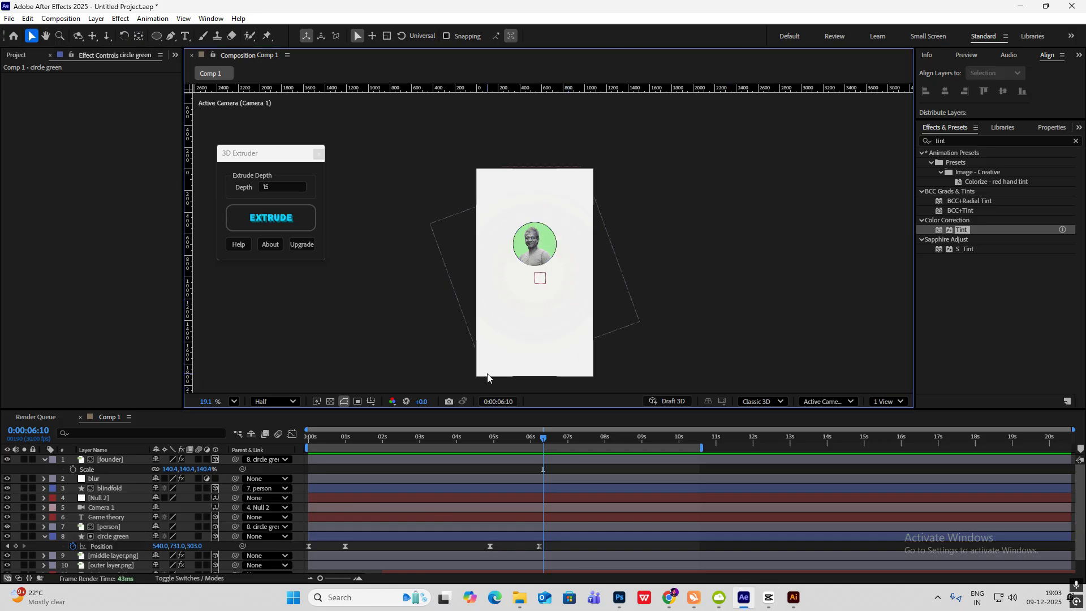
click(44, 460)
click(46, 527)
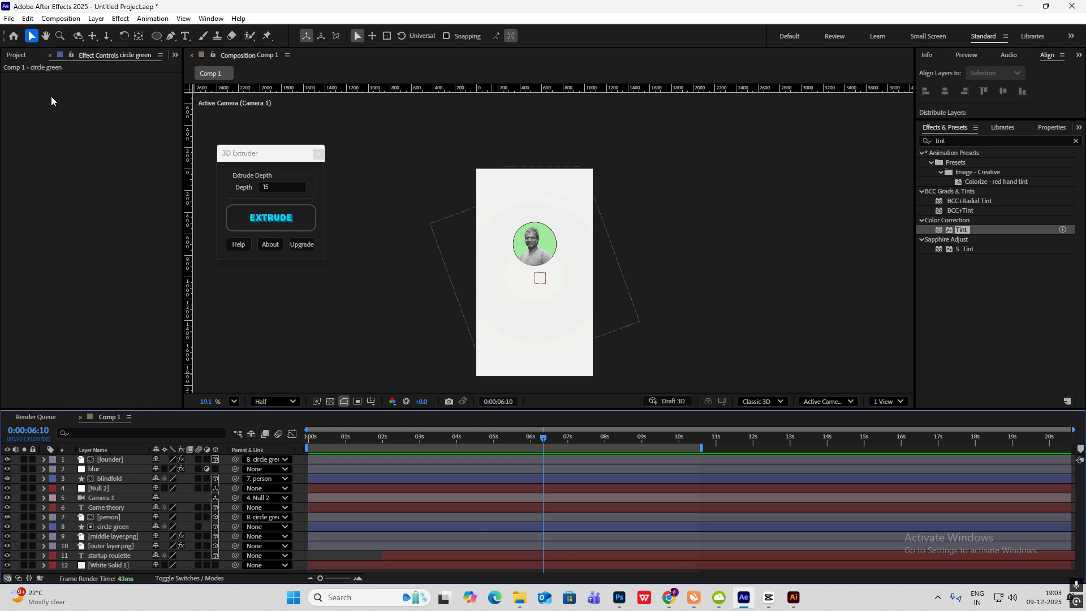
click(24, 55)
key(alt+Tab)
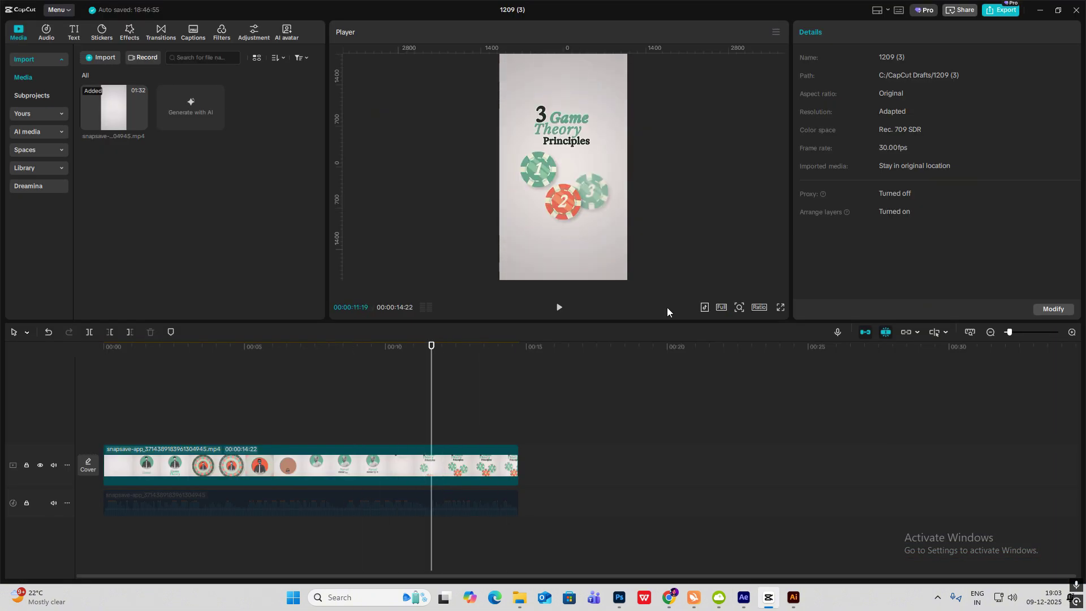
click(765, 604)
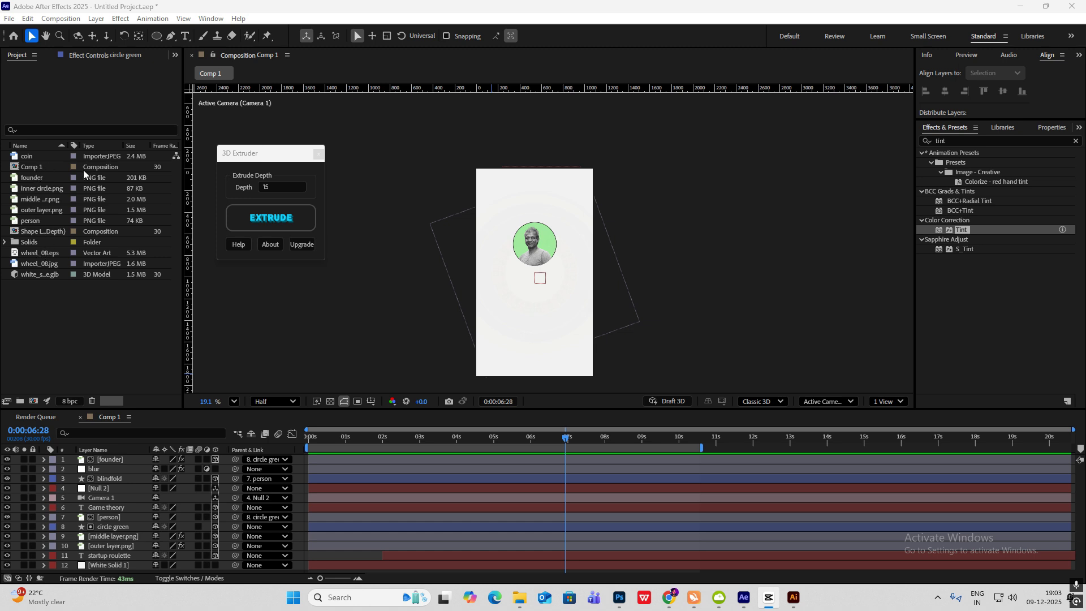
- Add the coin image to Comp 1 just below the founder layer, make it 3D, and set its scale to 7%
drag(31, 157, 120, 459)
click(43, 469)
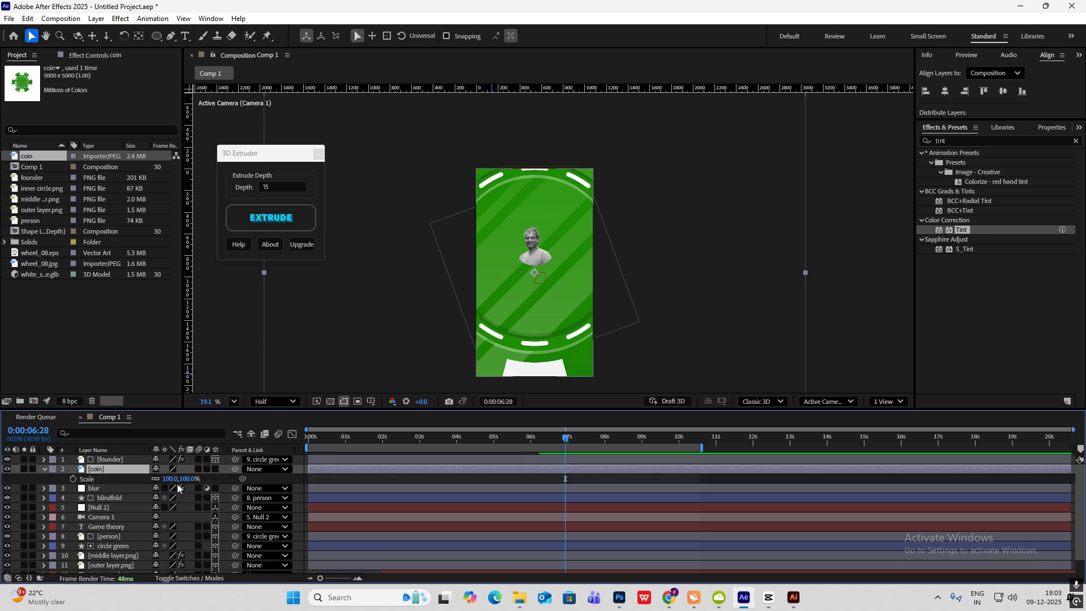
click(215, 469)
key(s)
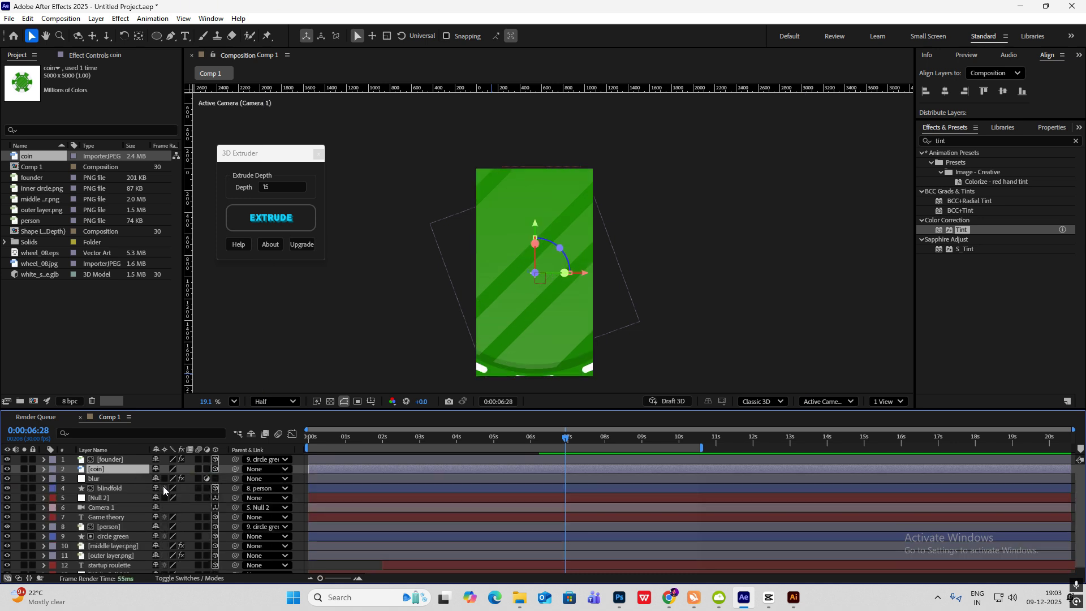
drag(205, 481, 158, 489)
- Mask the coin layer with an ellipse drawn around the chip to cut away its white background
scroll(579, 223, up, 8)
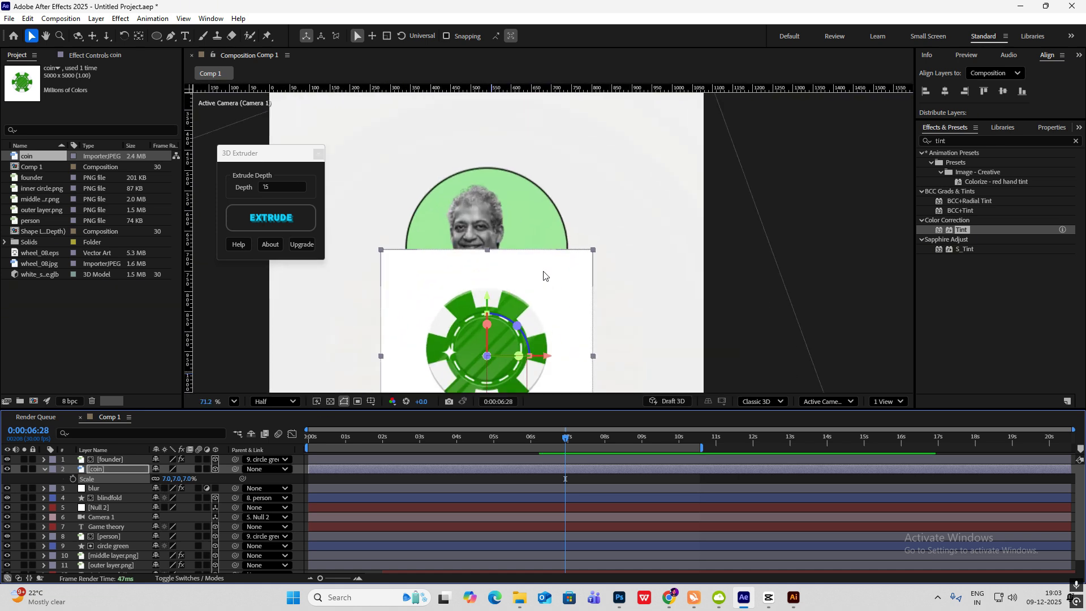
click(157, 36)
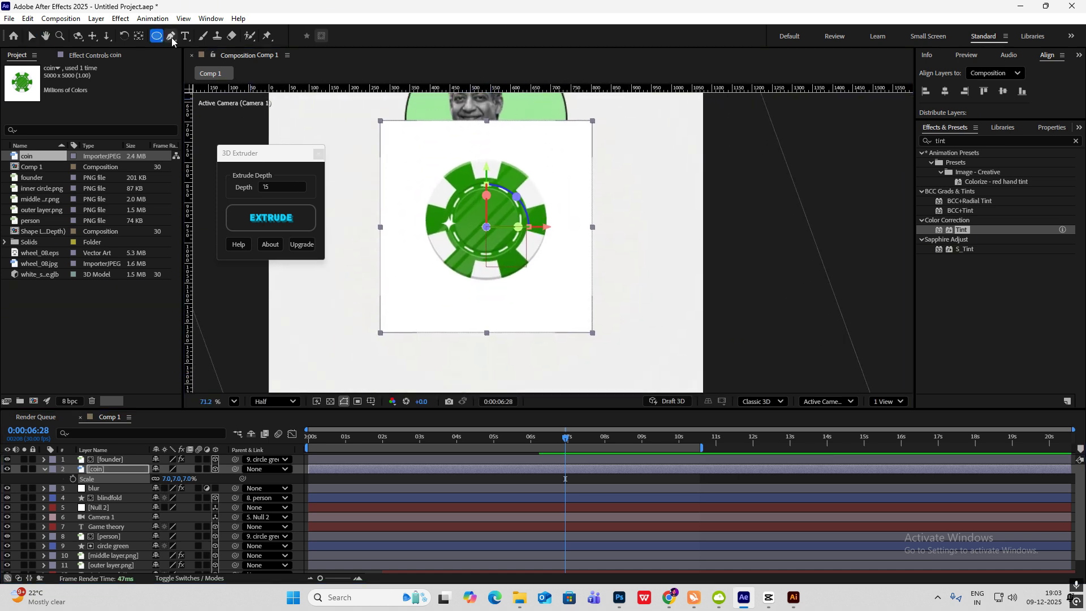
mouse_move(421, 160)
mouse_down()
mouse_move(559, 298)
mouse_move(552, 261)
mouse_up()
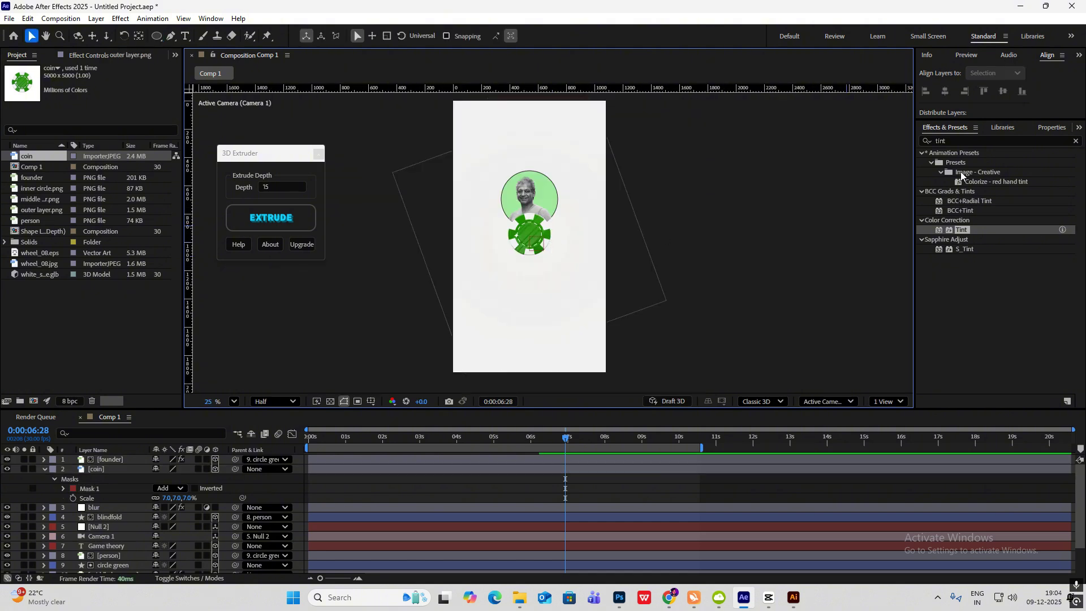
- Apply the Tint effect to the coin layer and map black to dark green 1F6600
drag(970, 233, 201, 143)
click(109, 90)
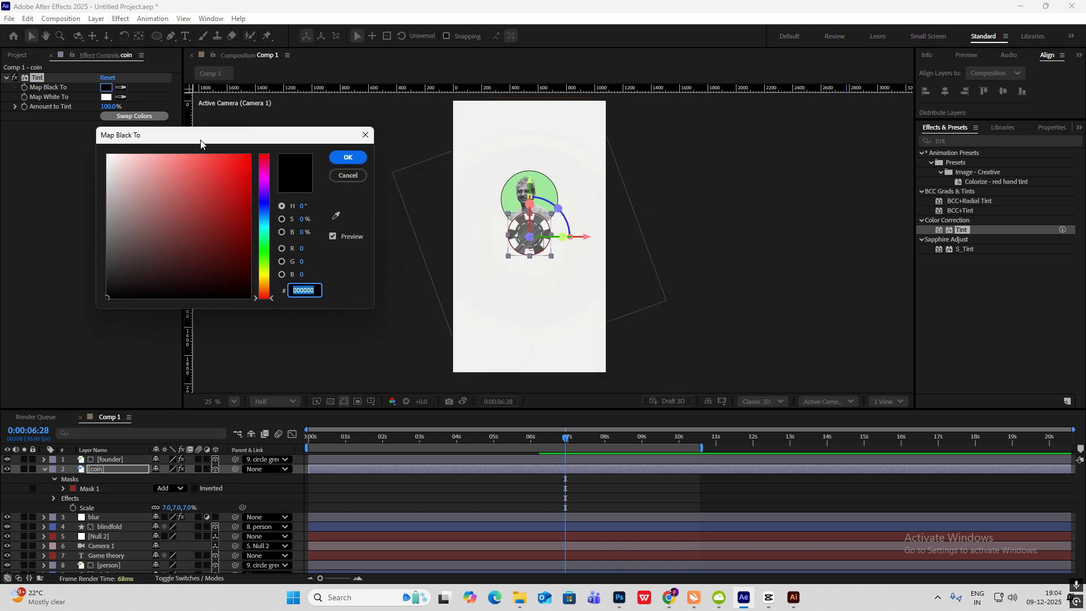
click(266, 258)
drag(236, 242, 250, 241)
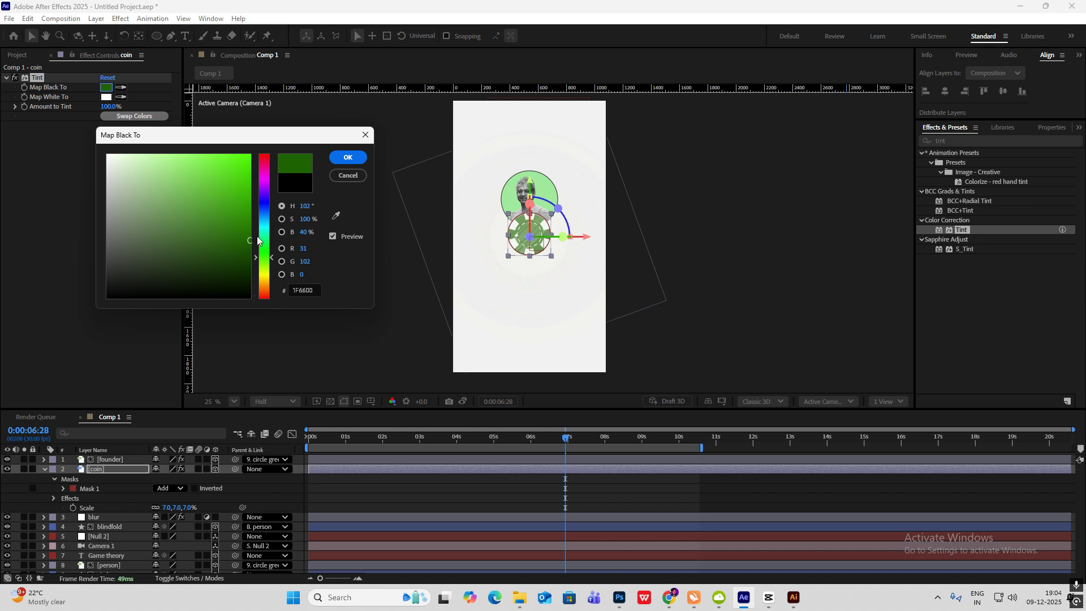
click(348, 158)
- Move the green coin below and left of the founder circle, duplicate it, and place the copy to its right
scroll(552, 117, up, 1)
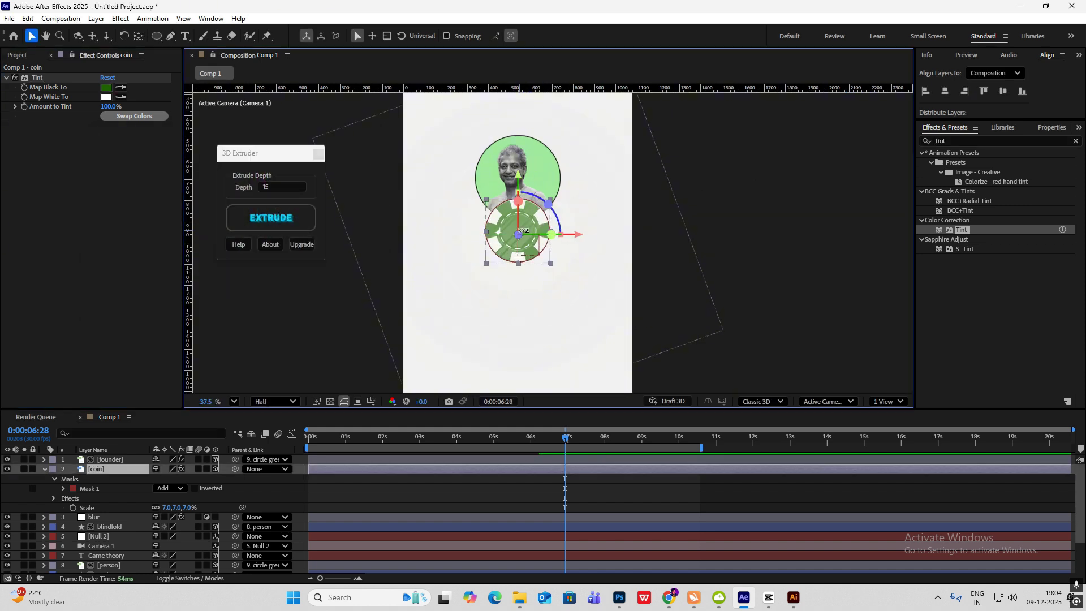
drag(518, 234, 478, 290)
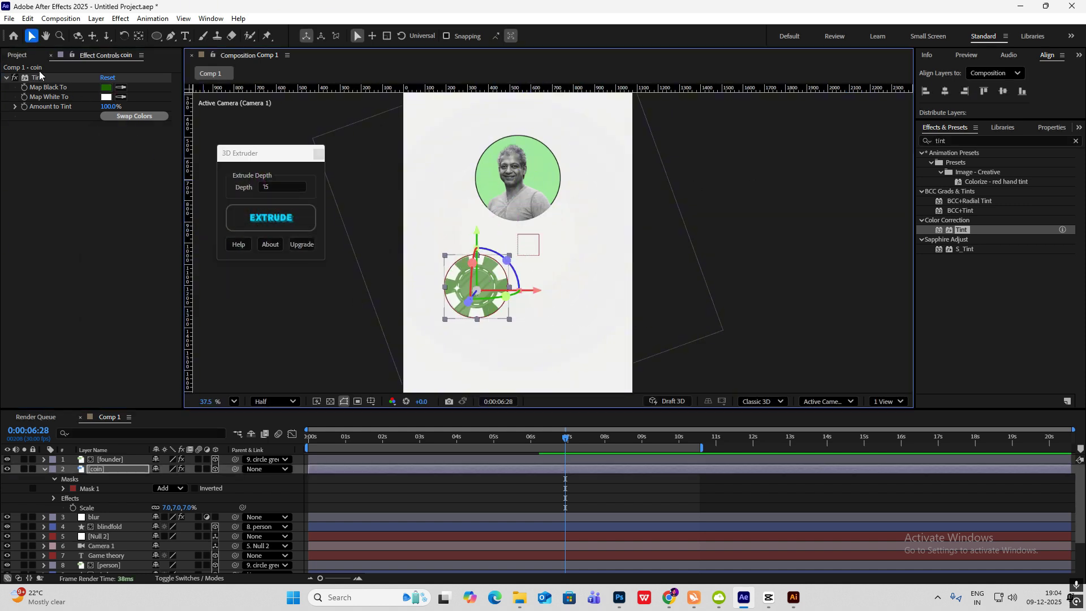
click(44, 469)
key(ctrl+d)
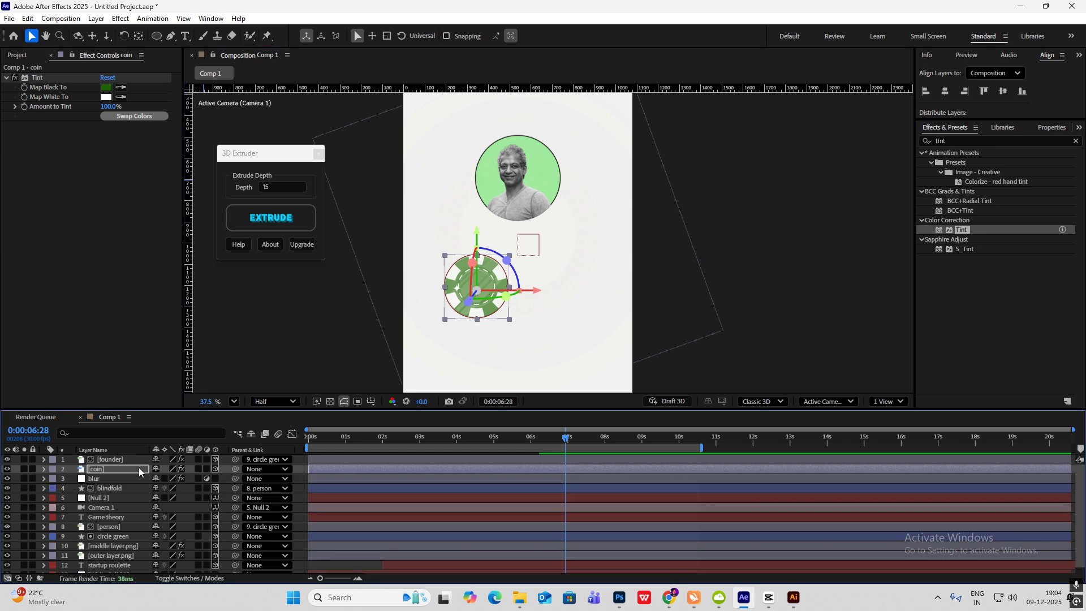
drag(477, 290, 547, 291)
- Set the duplicated coin's Tint to map black to red FF4C4C
click(107, 88)
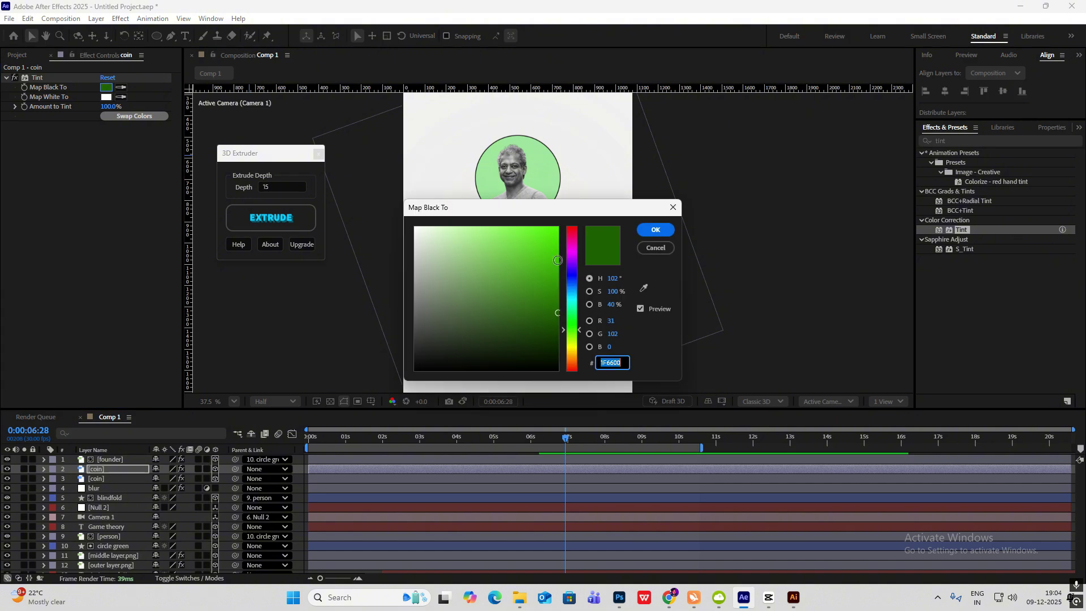
drag(571, 243, 516, 211)
click(654, 228)
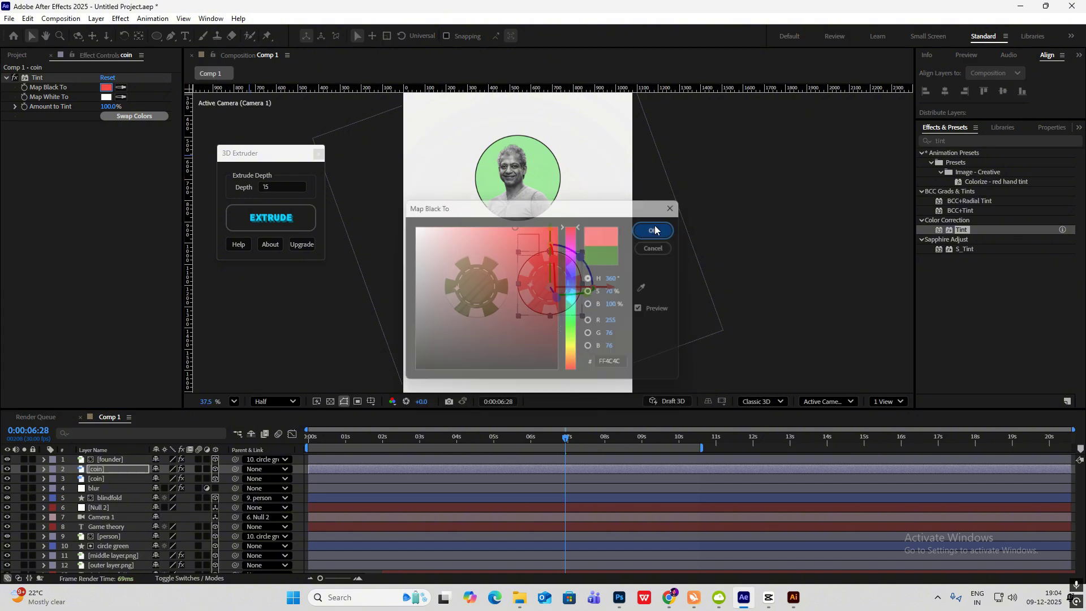
click(763, 221)
scroll(571, 252, down, 3)
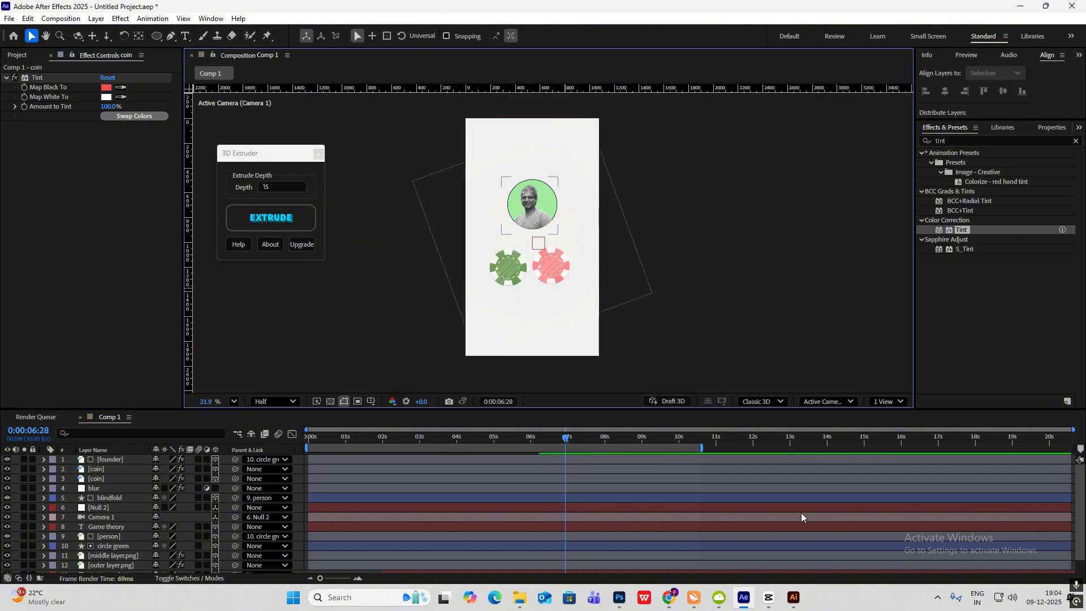
- Check the numbered chips in CapCut's reference, and in After Effects add a text layer reading 1 over the green coin
click(767, 597)
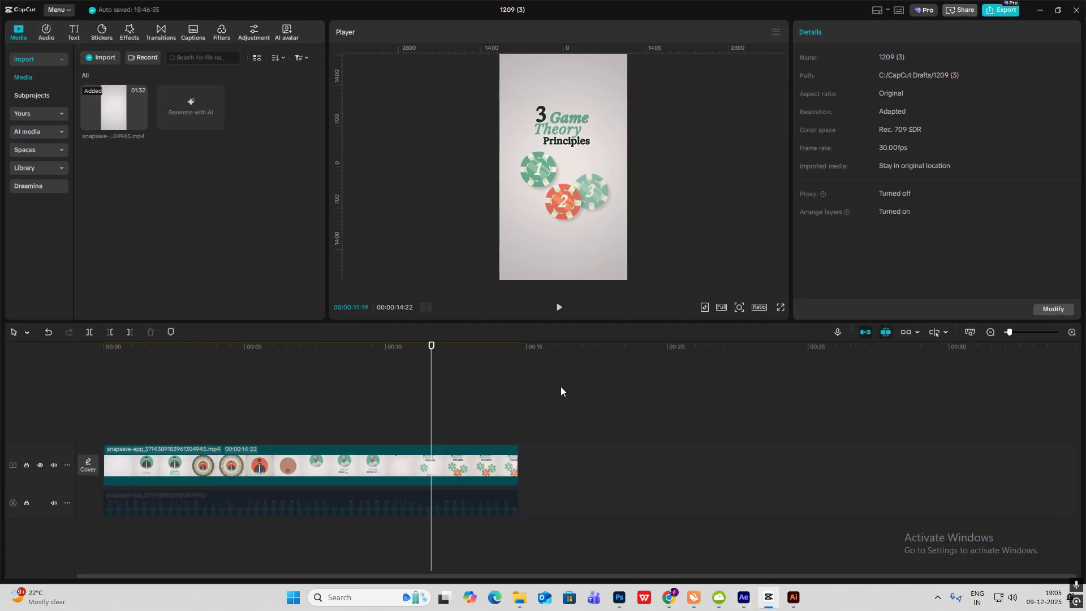
click(769, 601)
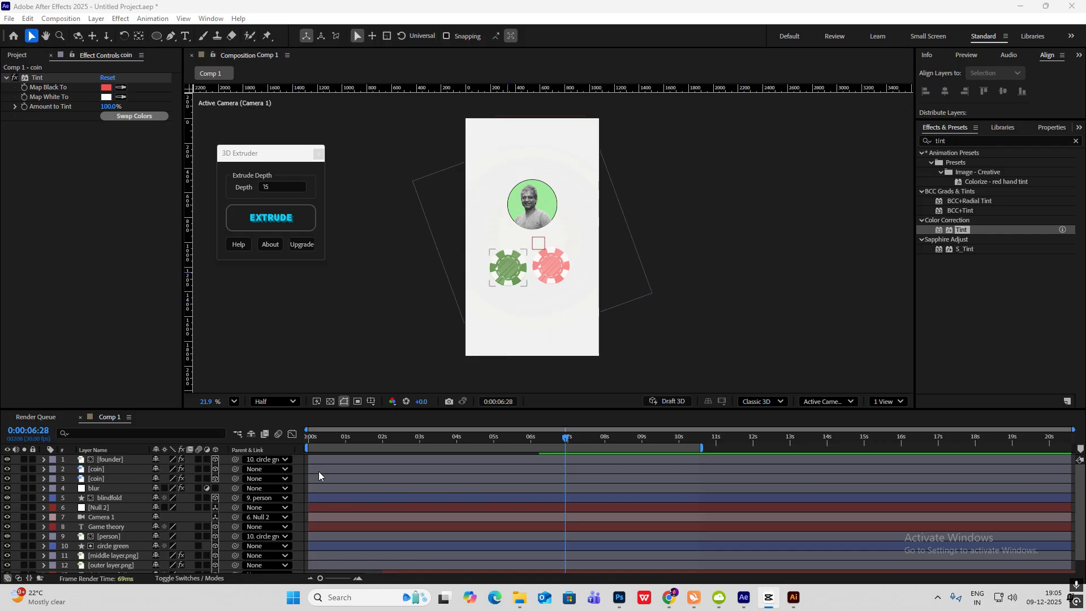
right_click(778, 204)
mouse_move(797, 209)
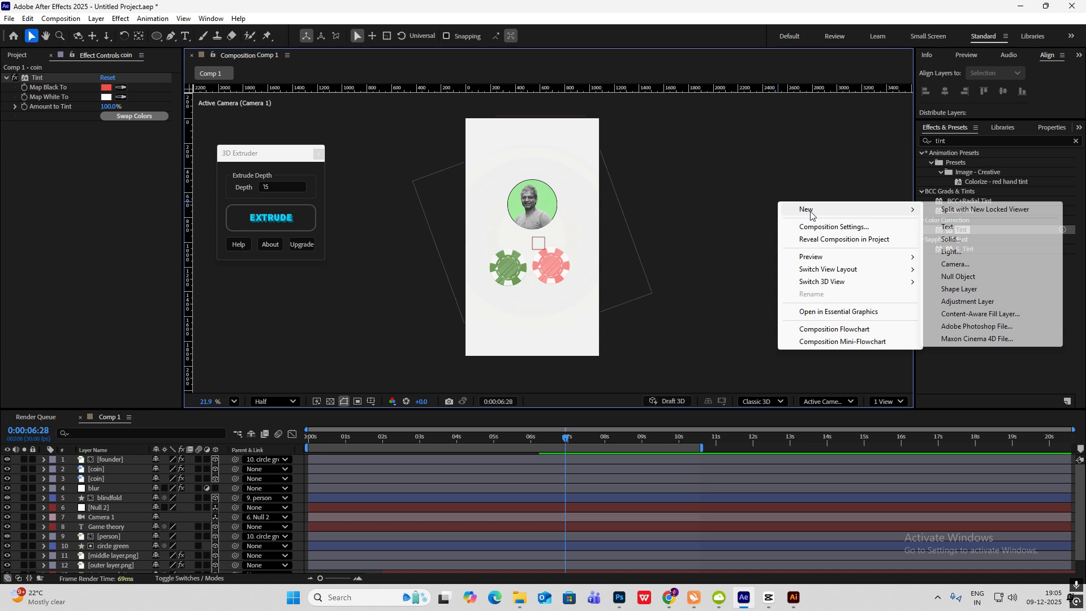
click(964, 226)
text(1)
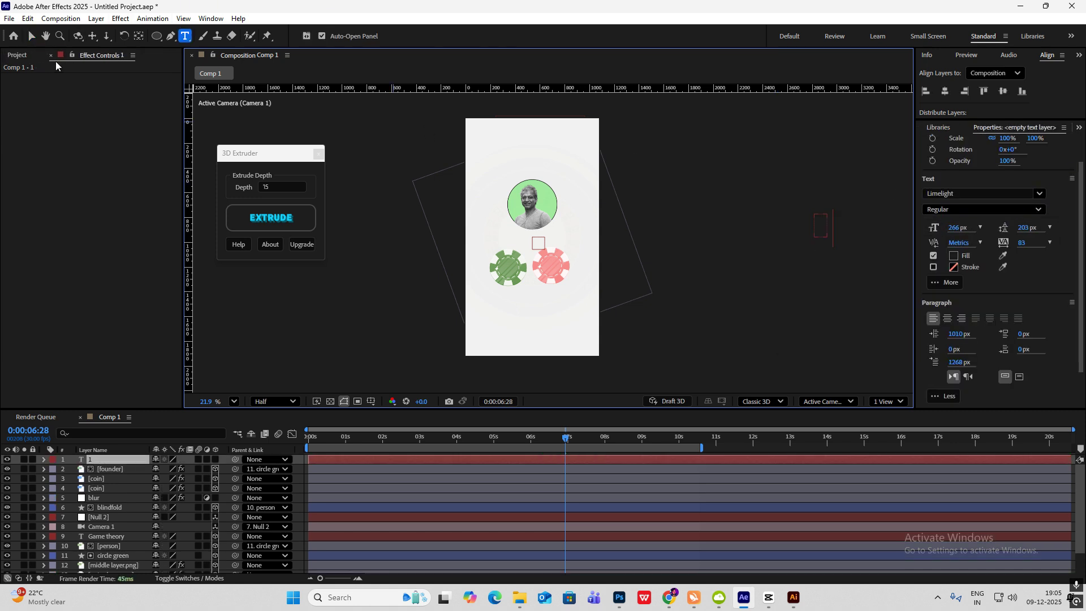
click(30, 39)
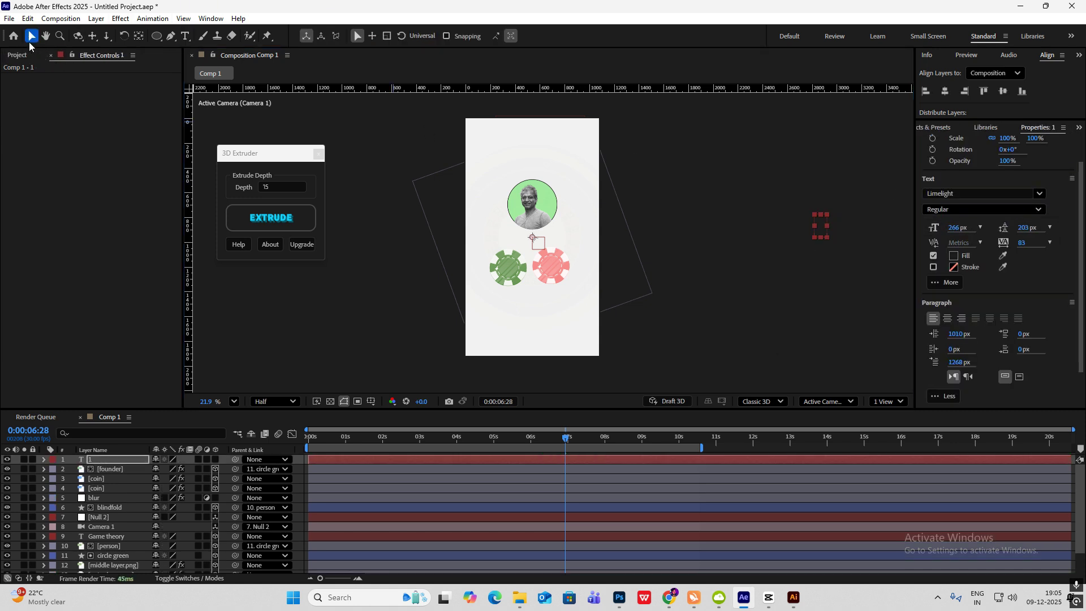
click(837, 220)
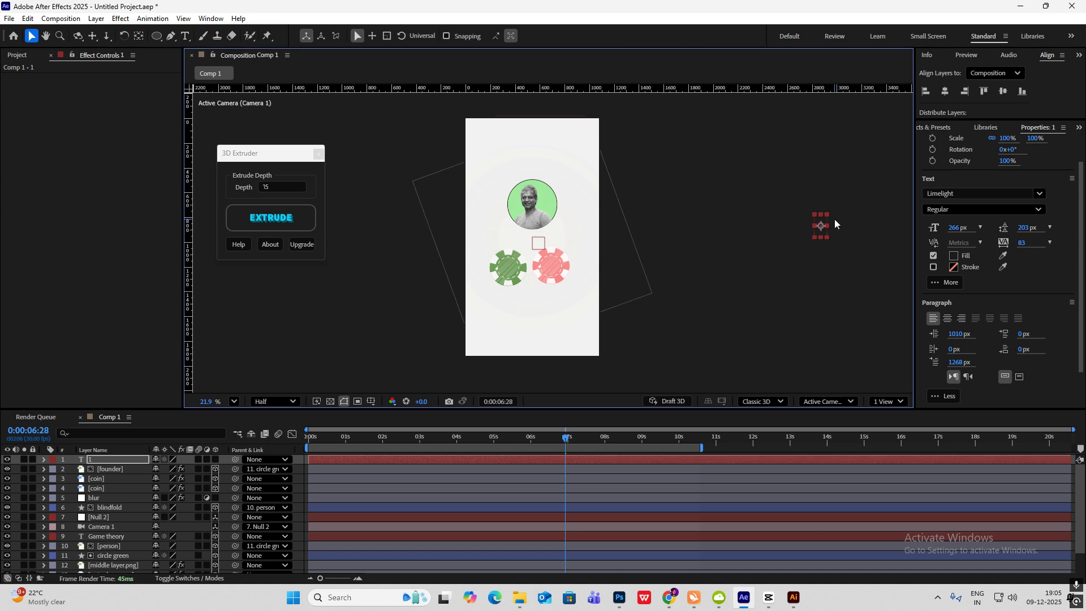
drag(820, 224, 505, 269)
scroll(552, 231, up, 4)
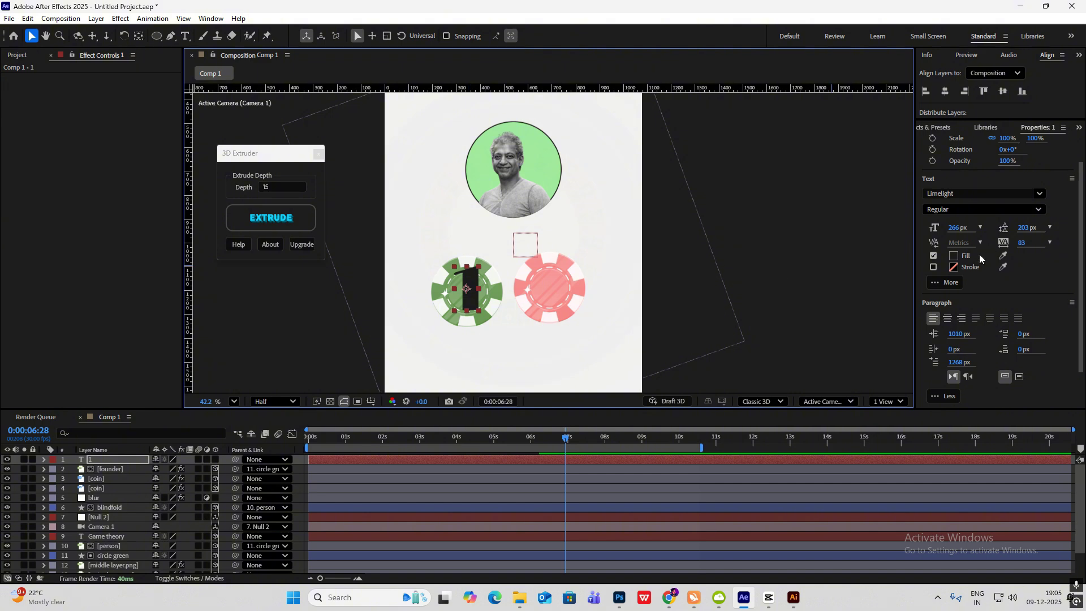
- Make the 1 text layer 3D, scale it to 43%, and reposition it at the centre of the green coin
key(s)
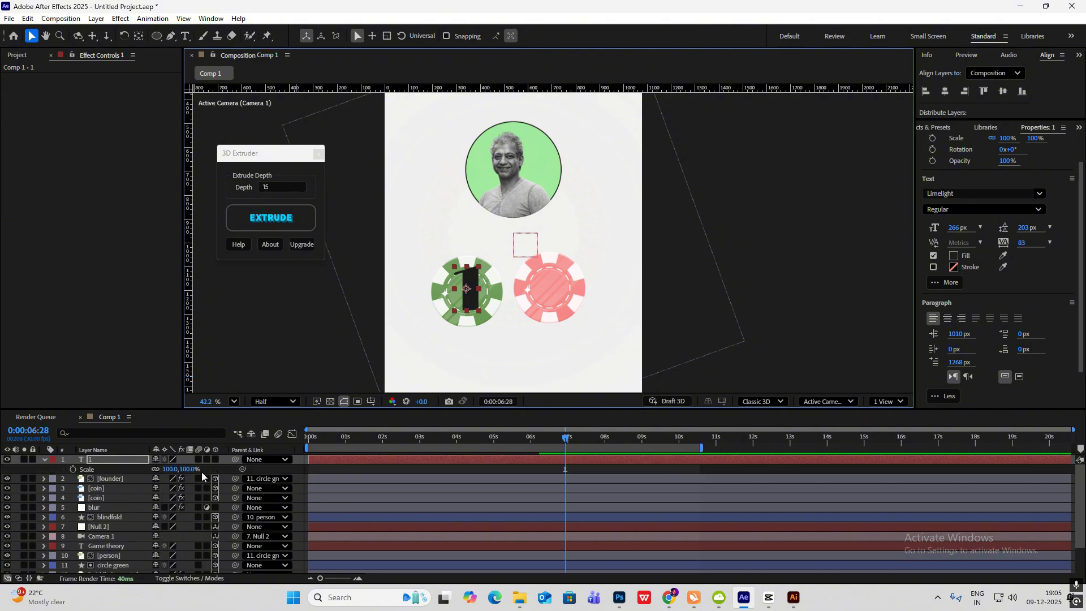
click(216, 459)
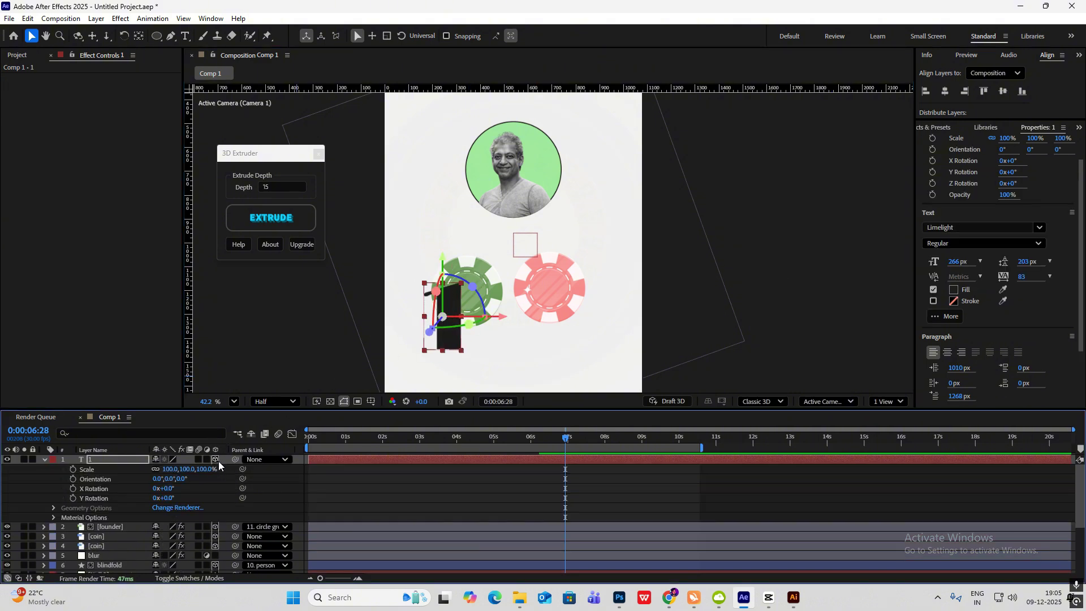
key(s)
drag(195, 472, 169, 469)
scroll(425, 334, up, 1)
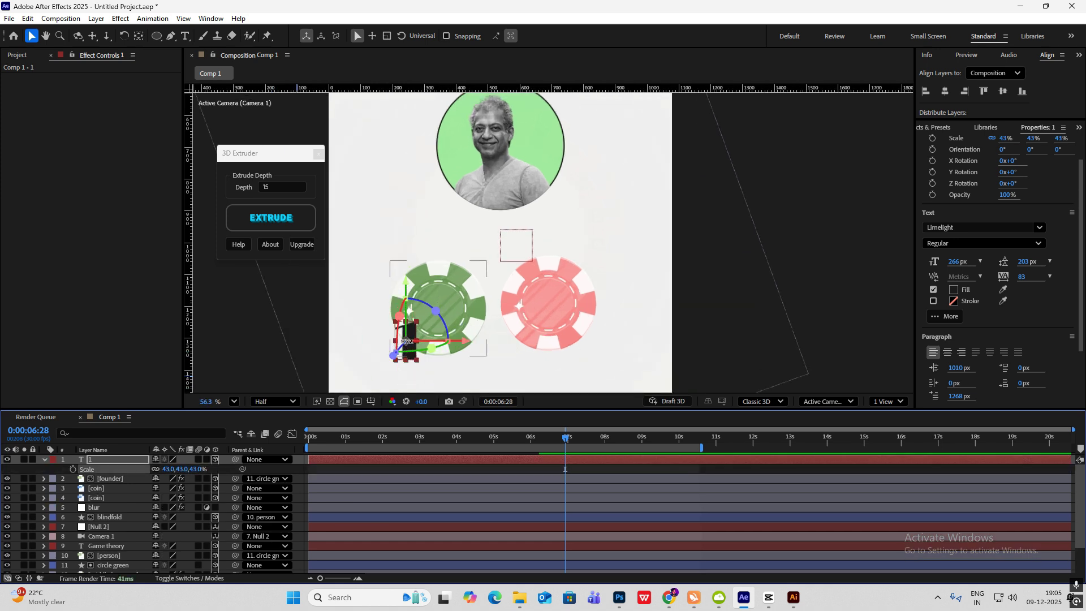
drag(407, 341, 436, 308)
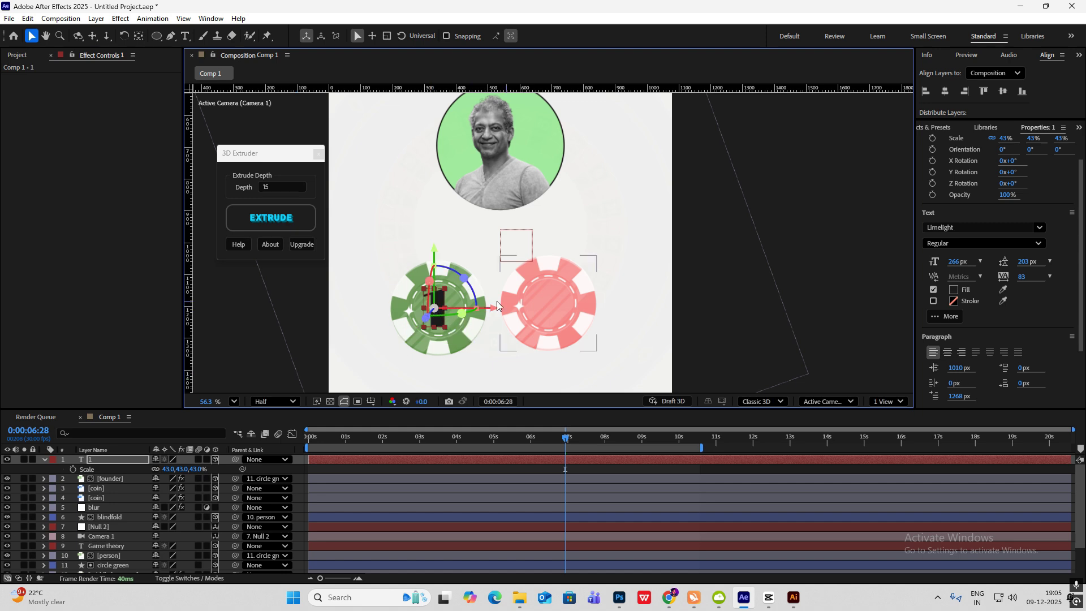
- Change the fill colour of the 1 text to white
scroll(551, 242, down, 3)
click(815, 225)
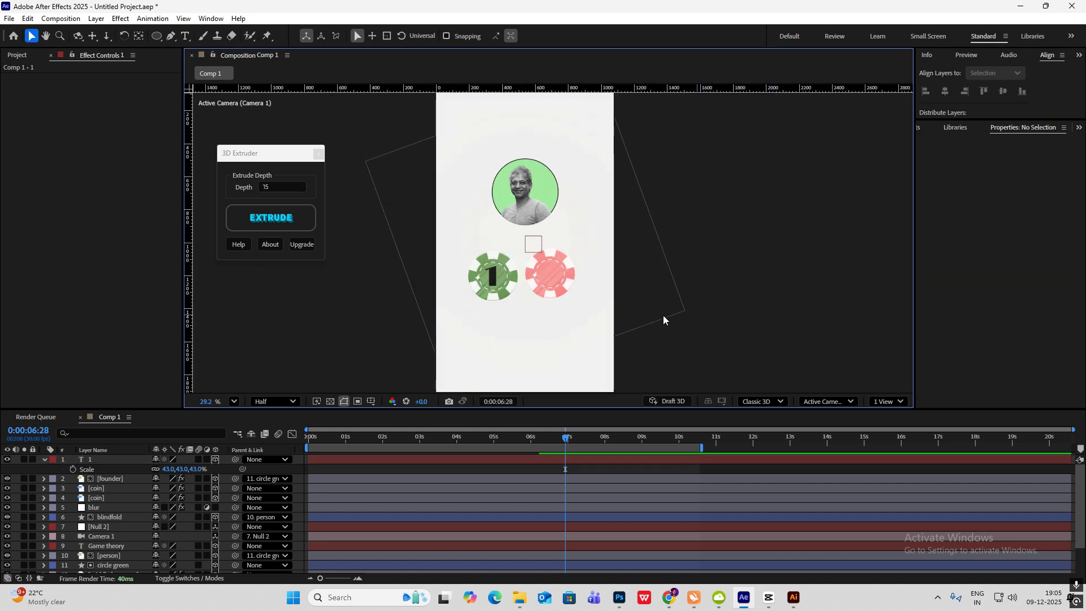
click(491, 280)
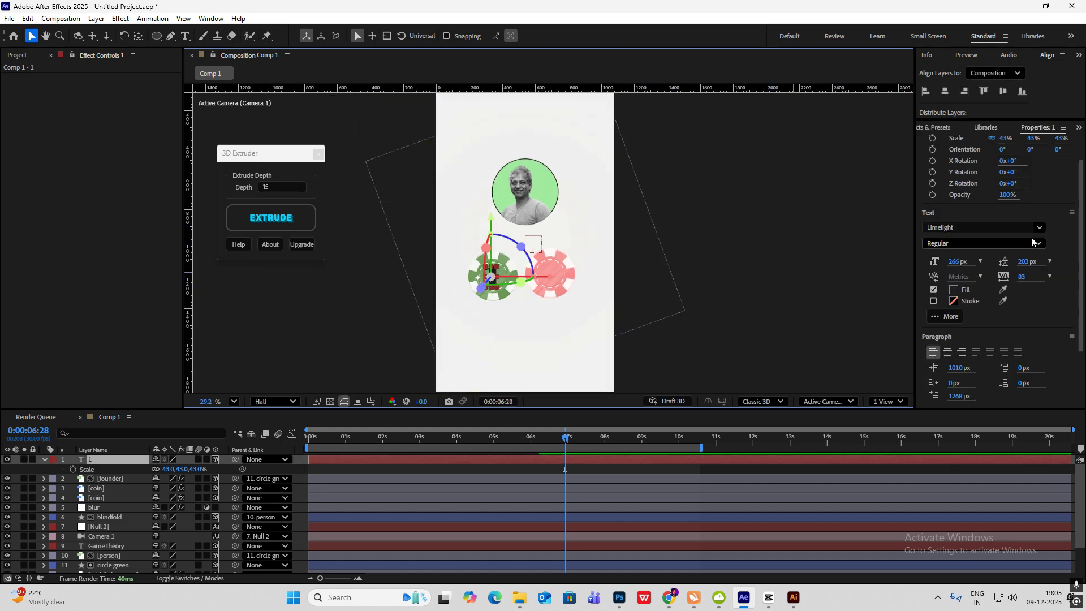
click(960, 288)
click(654, 230)
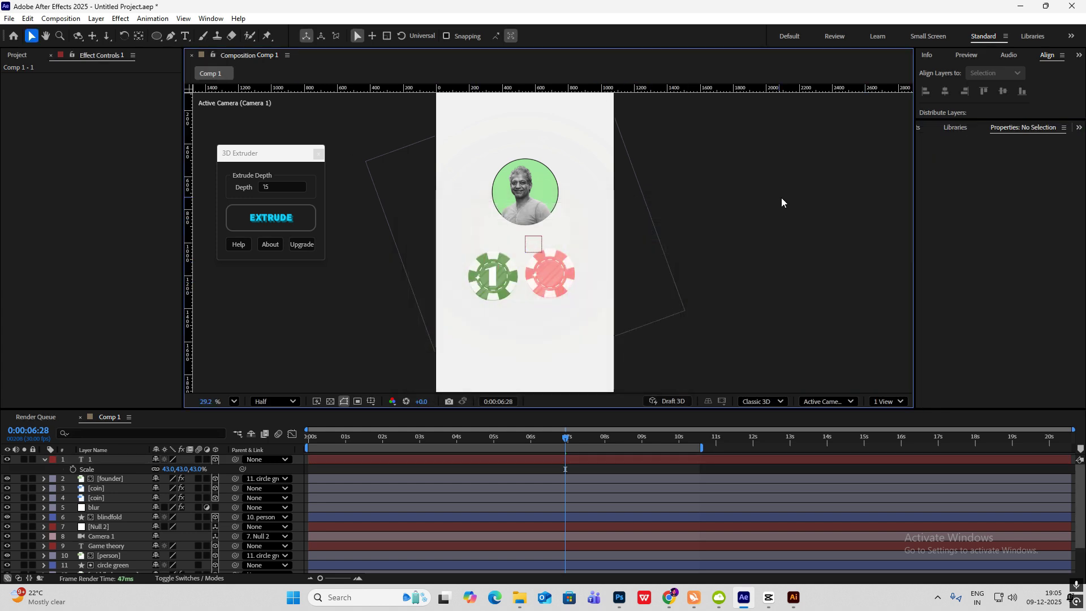
- Pre-compose the 1 text layer and the green coin layer into a new composition named 1 coin
click(44, 459)
click(103, 473)
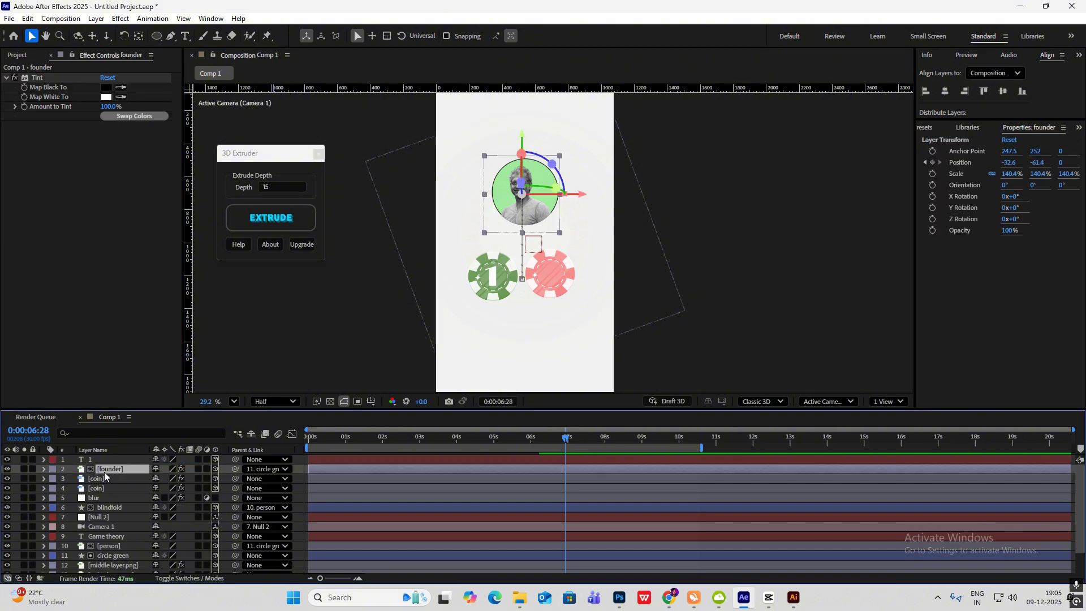
click(103, 480)
shift+click(105, 487)
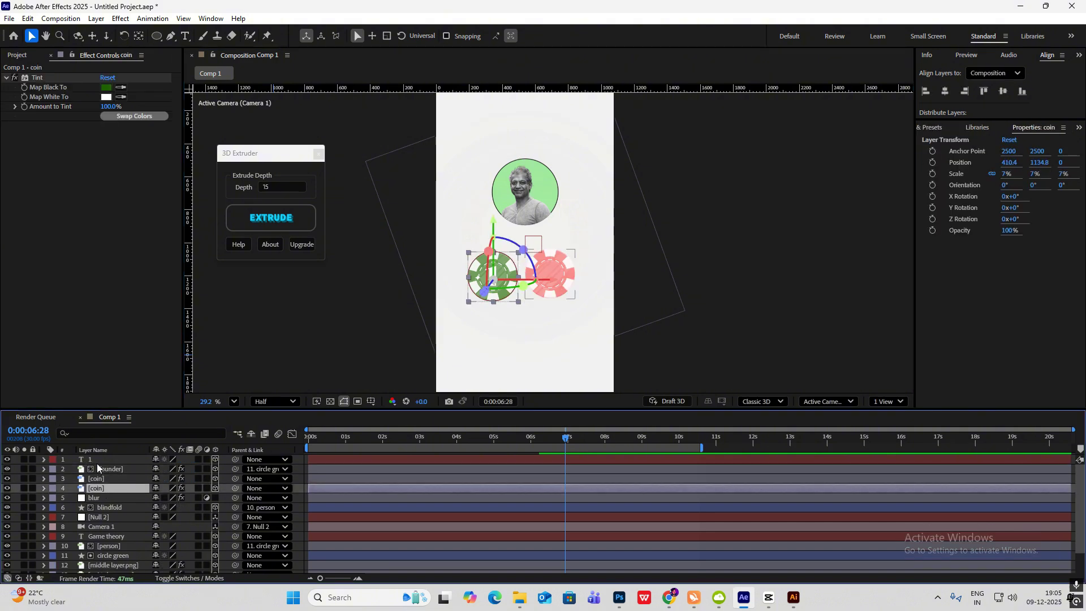
shift+click(100, 462)
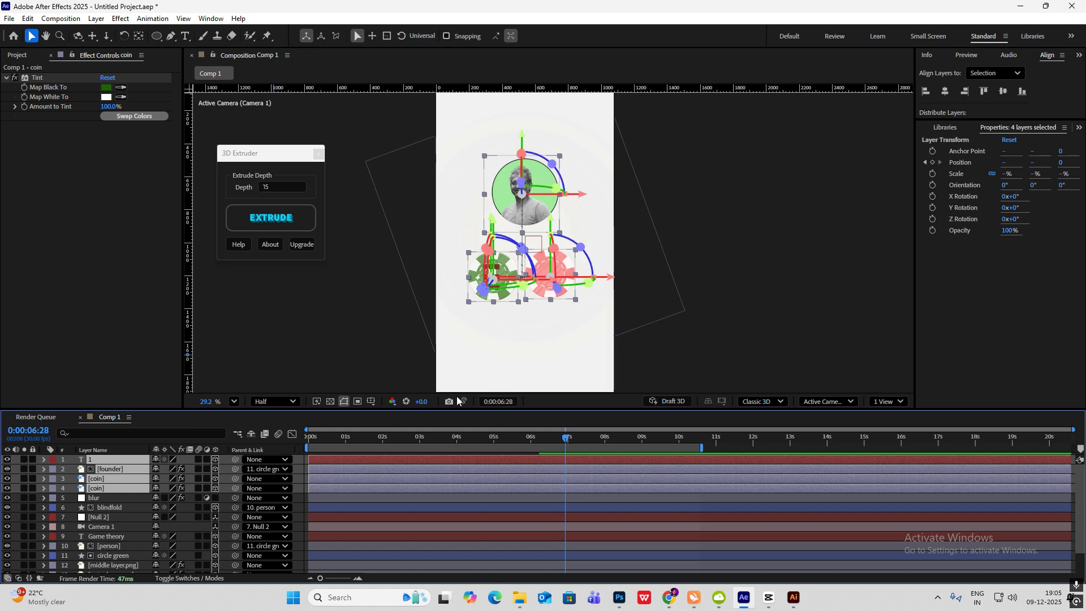
click(715, 325)
click(106, 489)
ctrl+click(103, 460)
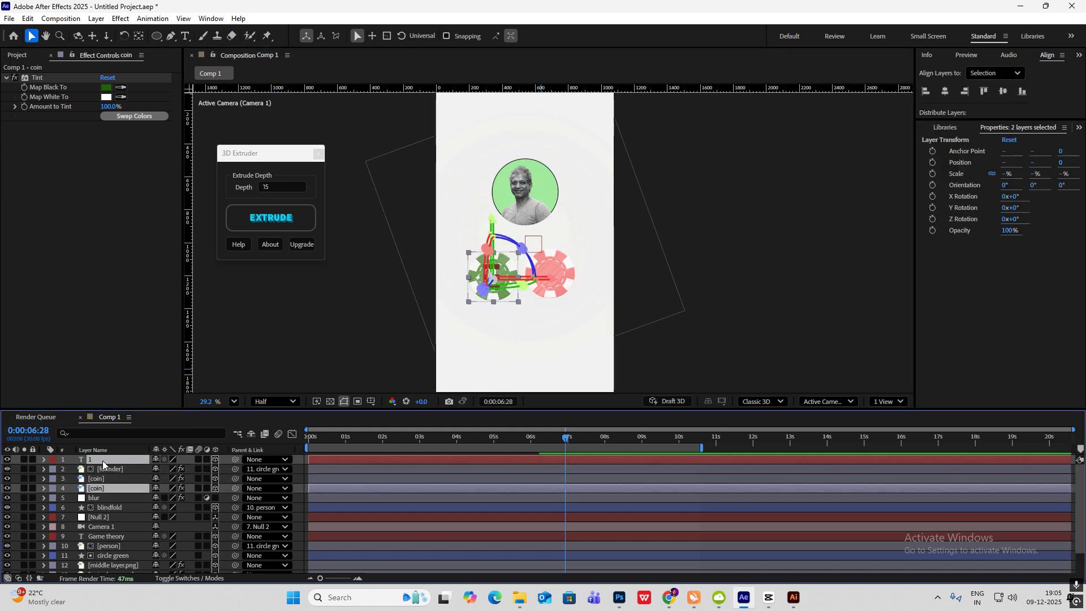
key(ctrl+shift+c)
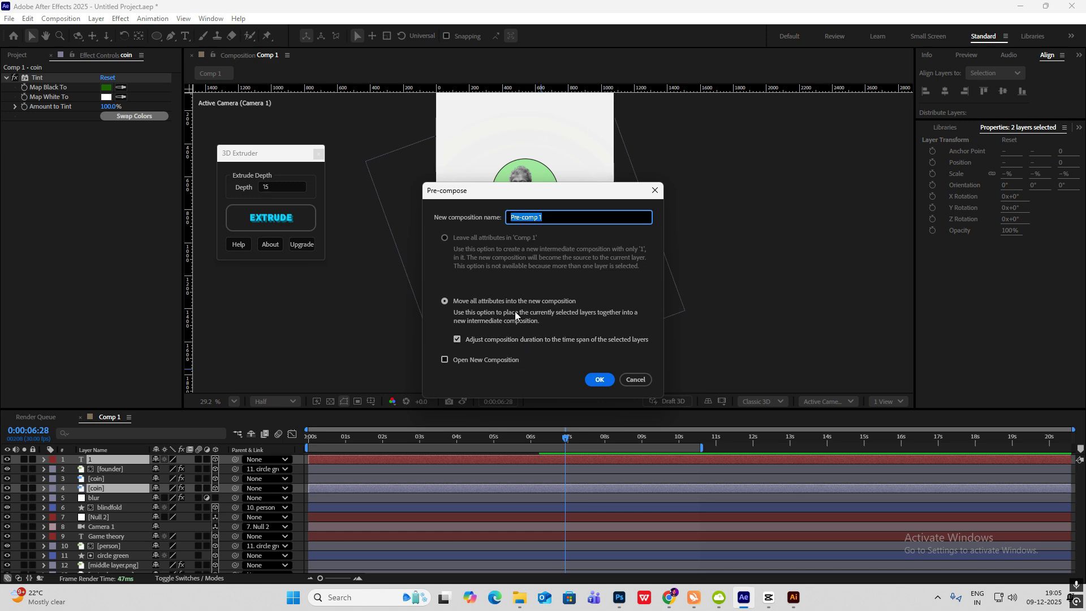
text(1 coin)
click(606, 376)
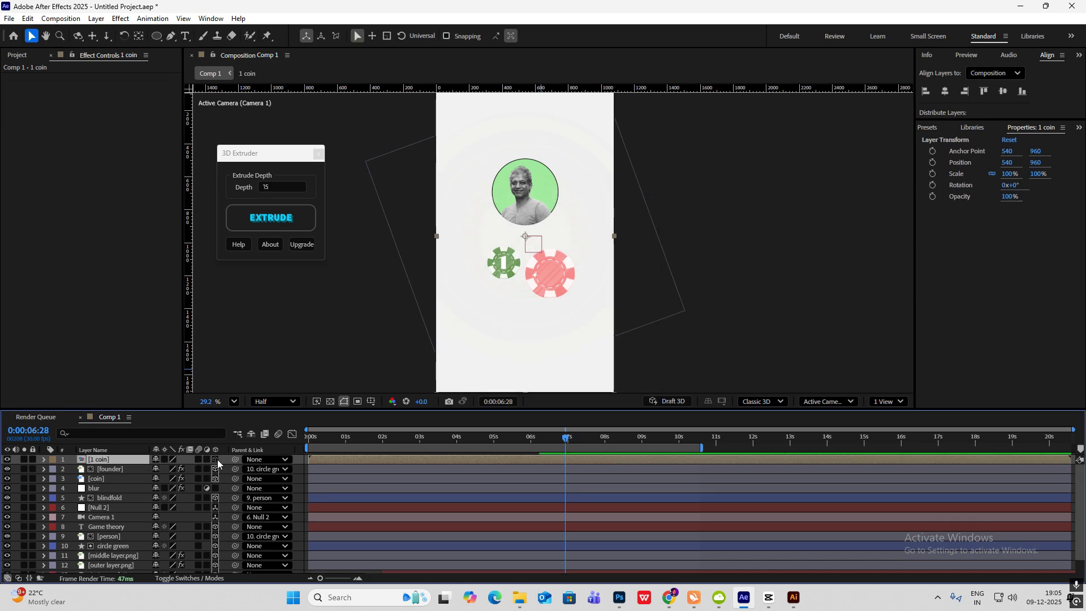
- Make the 1 coin layer 3D and move it to about X 567.9, Y 914.8
click(215, 459)
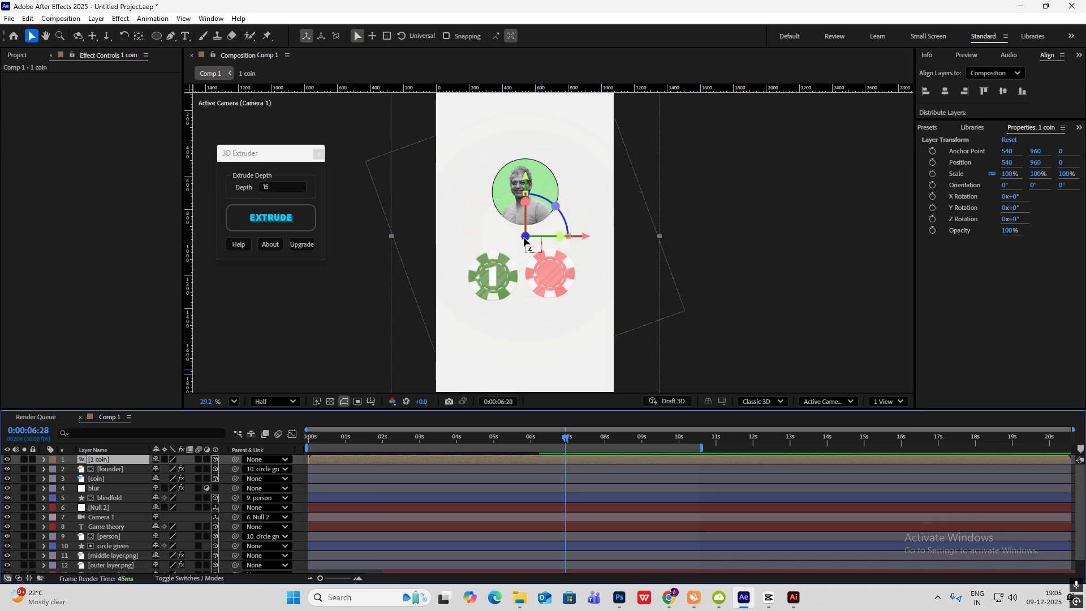
scroll(516, 233, up, 2)
drag(507, 232, 487, 226)
scroll(552, 233, down, 4)
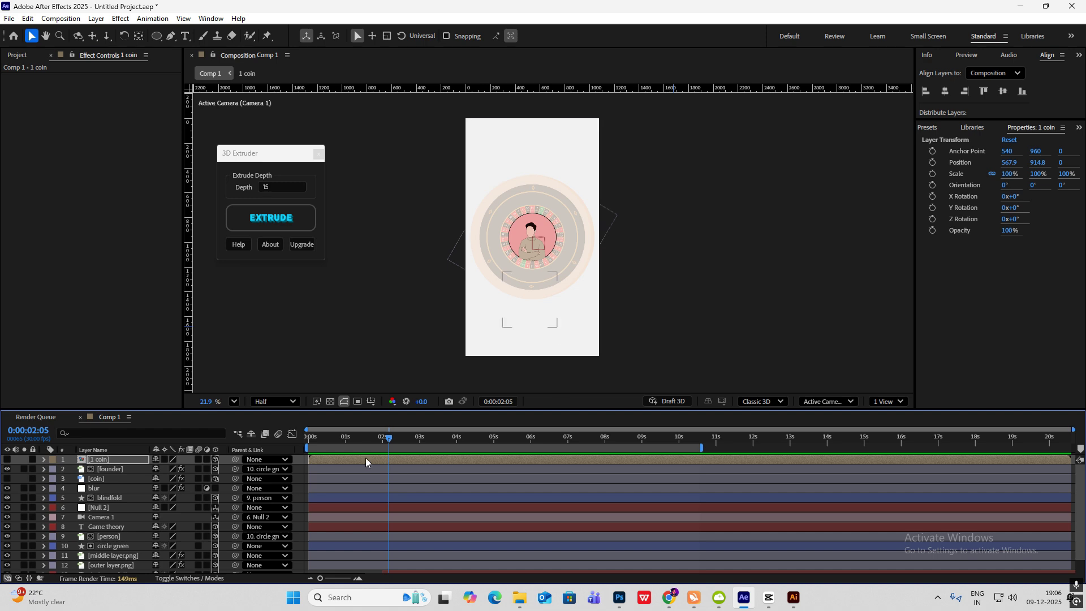
- Scrub through the After Effects composition, compare it with the reference video's motion in CapCut, and return to After Effects
drag(385, 438, 540, 458)
click(769, 604)
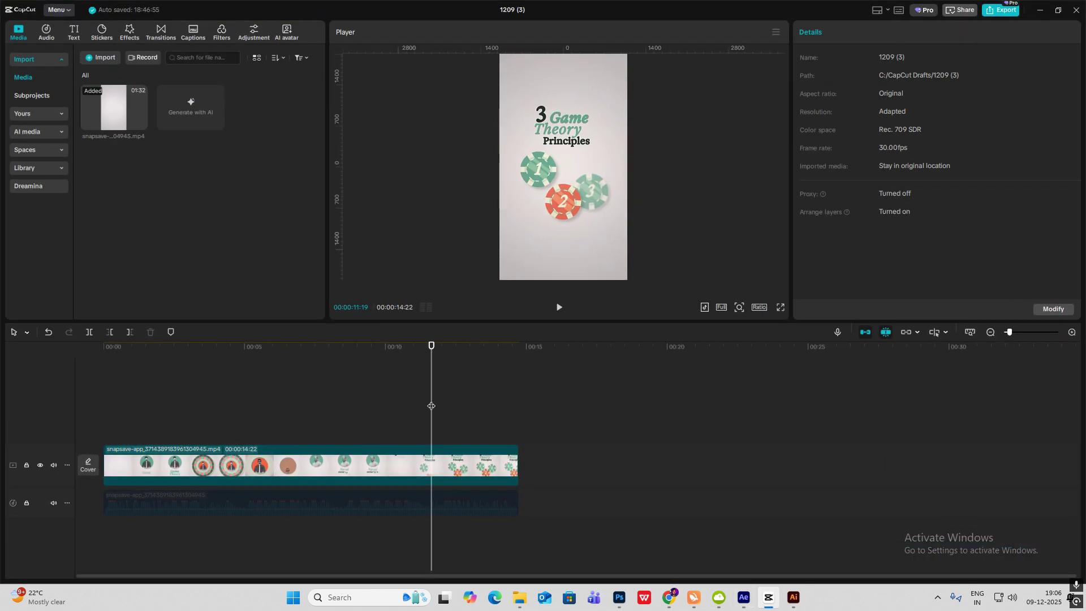
drag(431, 404, 185, 400)
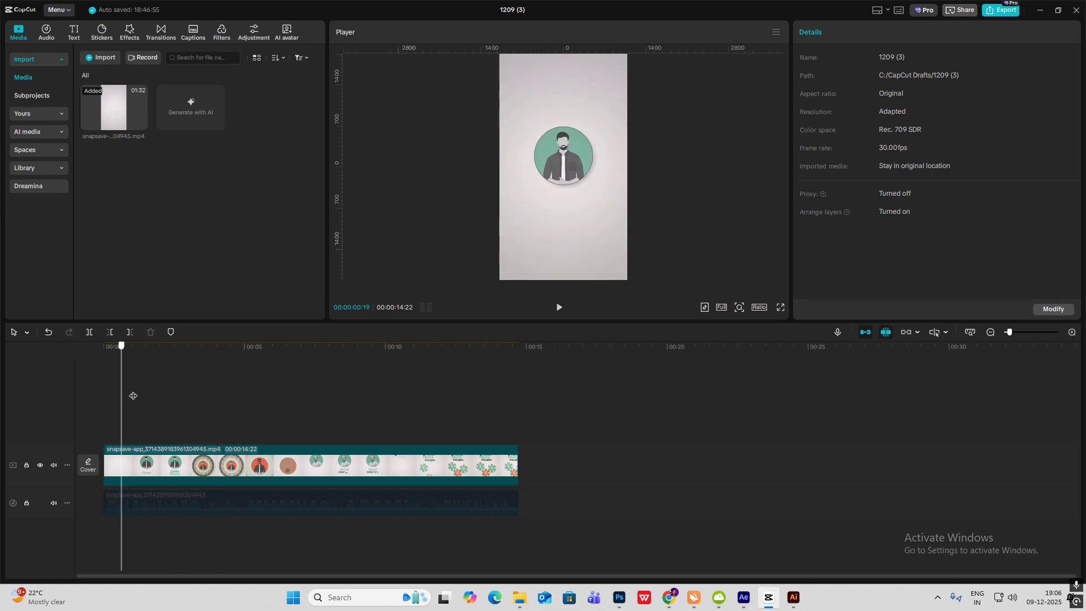
click(767, 601)
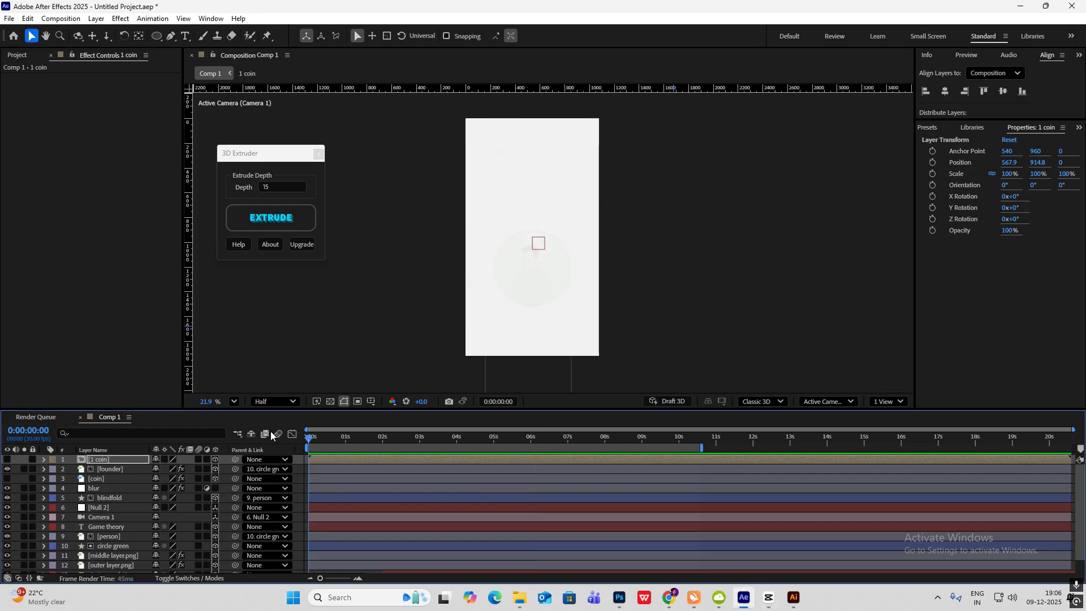
- Add an adjustment layer above all layers and apply the Posterize Time effect to it
right_click(750, 209)
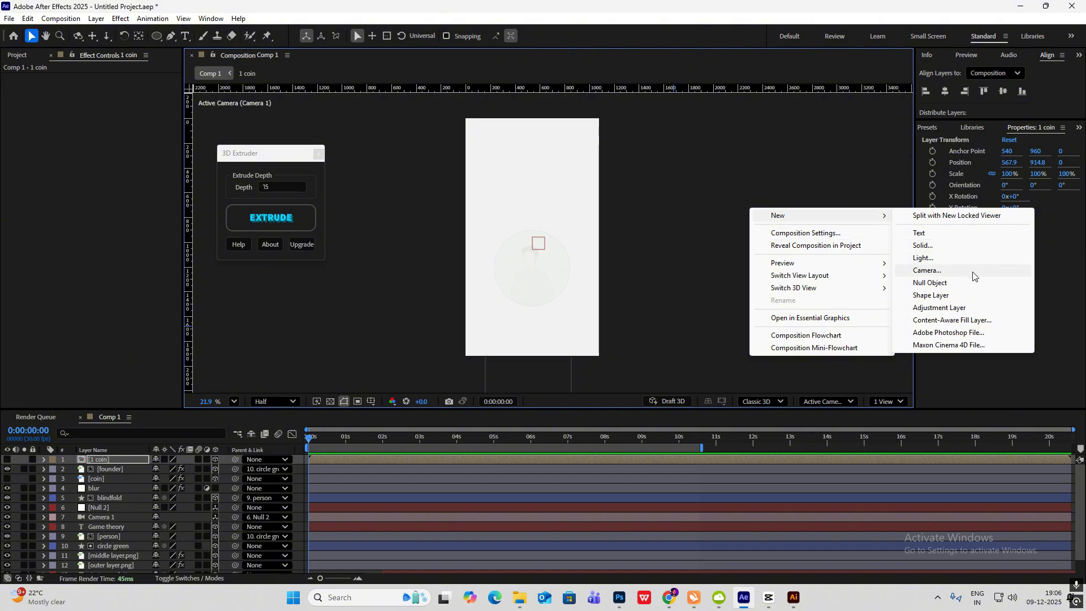
click(939, 307)
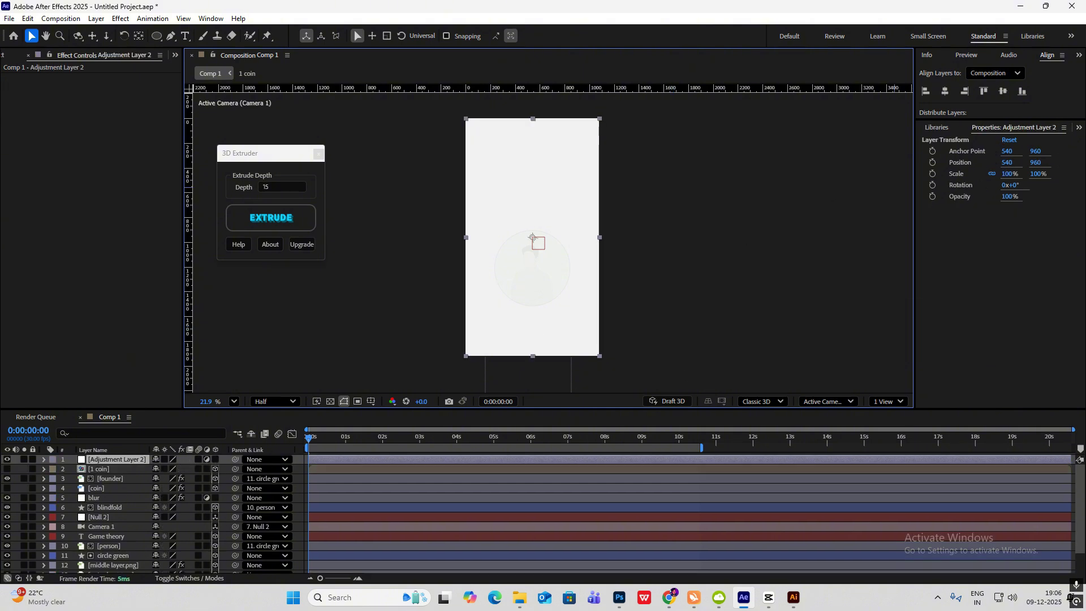
click(1079, 126)
click(1066, 143)
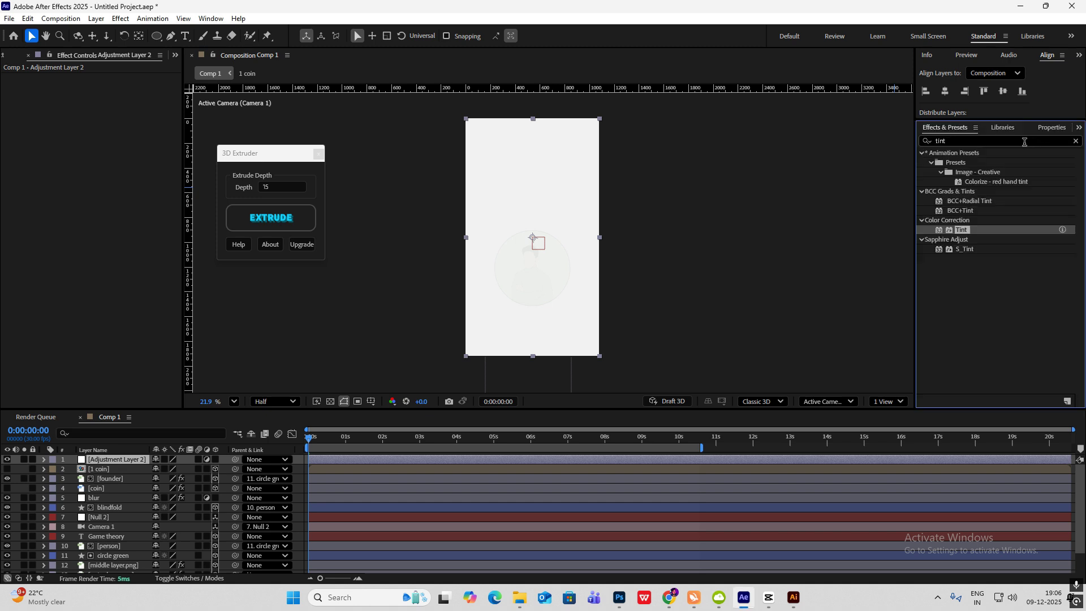
click(1075, 141)
click(990, 140)
text(poster)
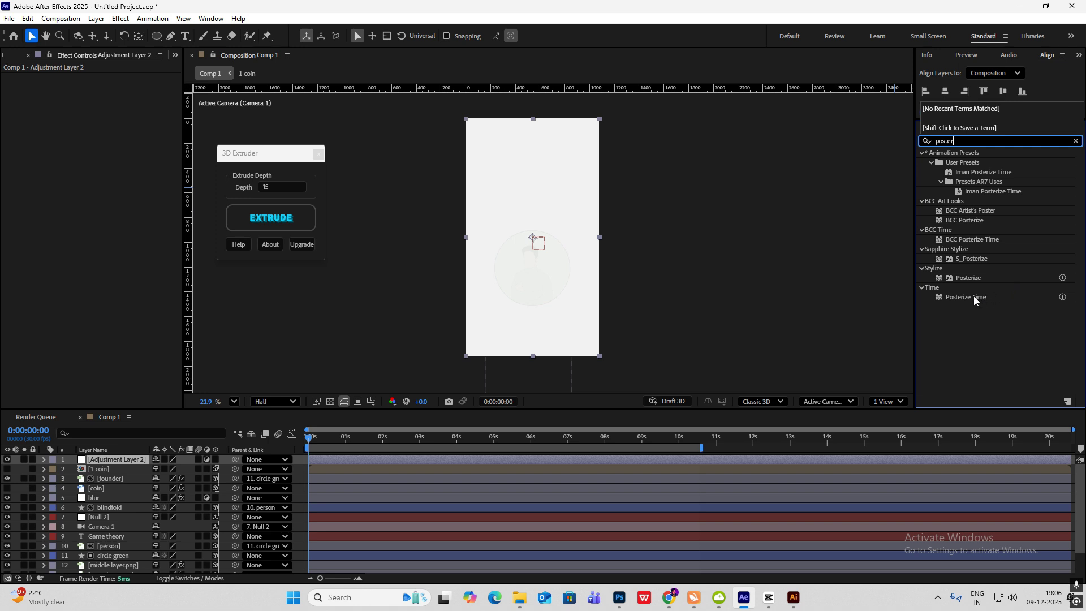
drag(974, 299, 139, 459)
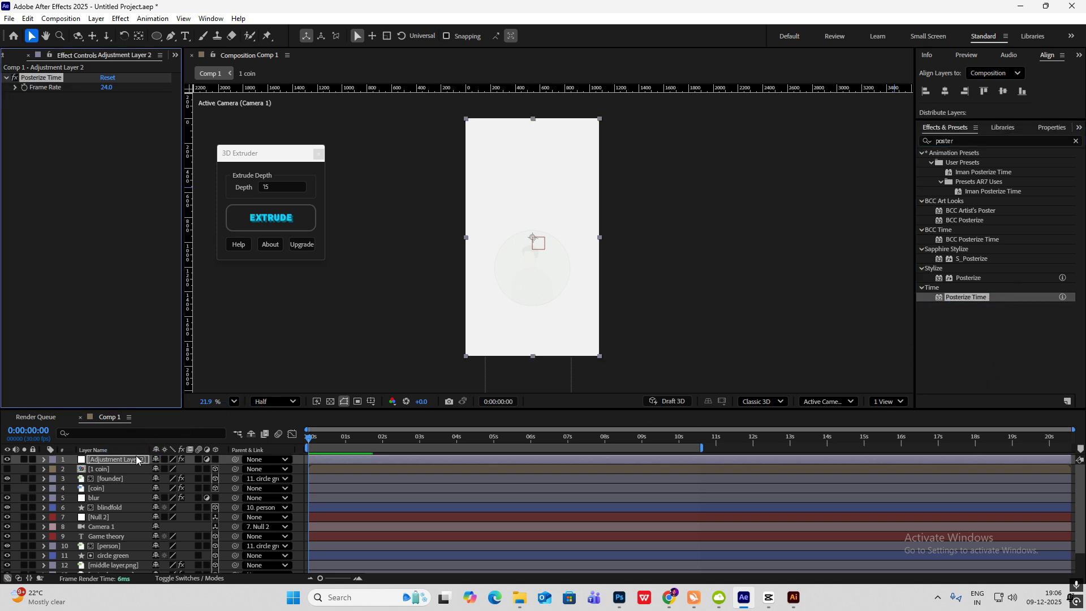
- Set the Posterize Time frame rate to 15, hide the mask and shape path outlines, and preview the animation
click(105, 87)
text(15)
key(Return)
click(344, 401)
key(space)
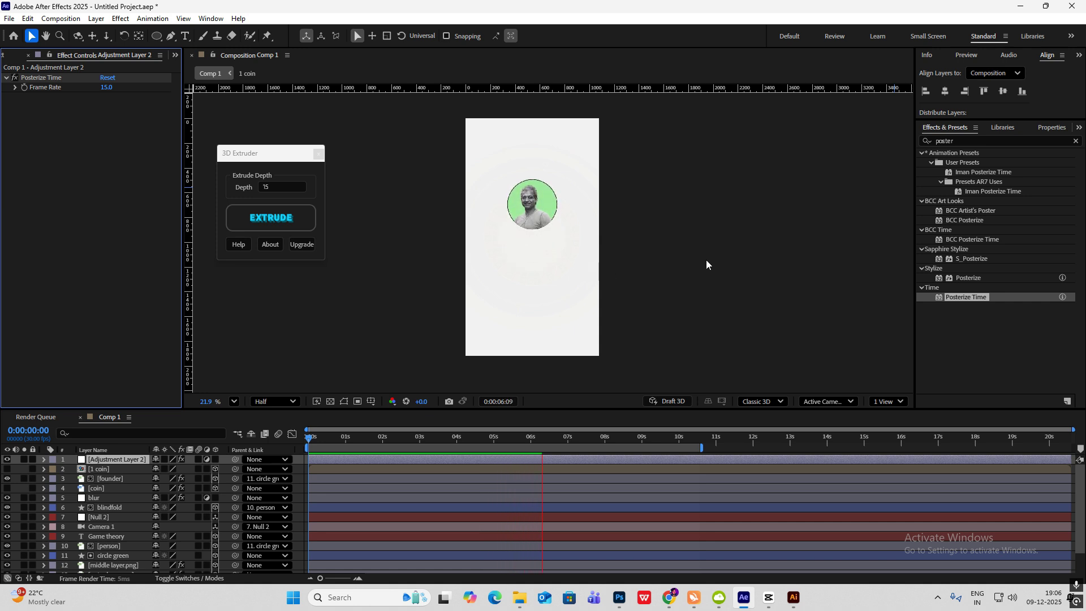
key(space)
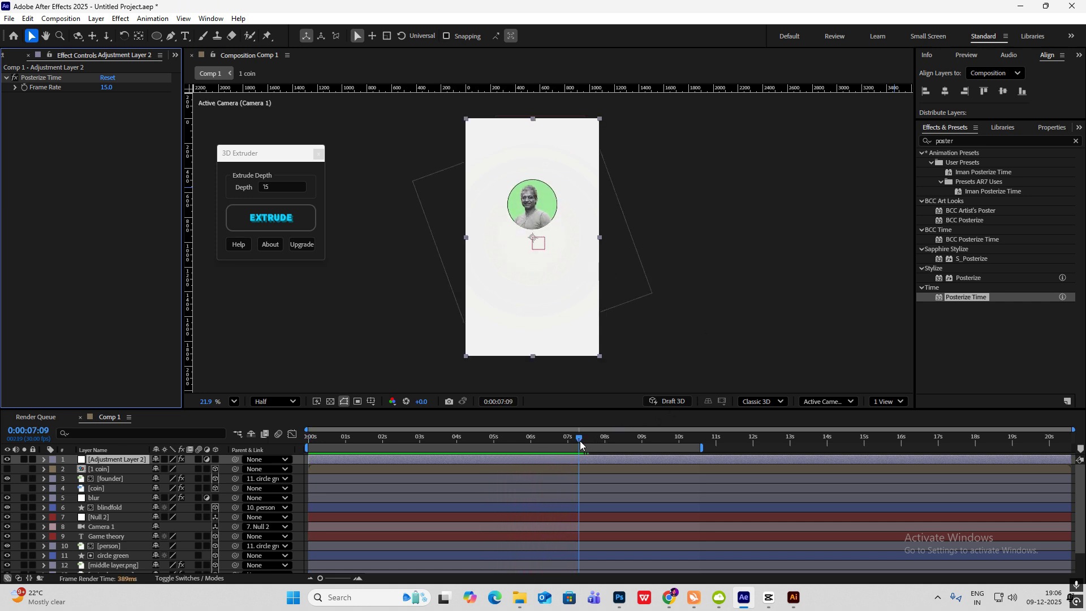